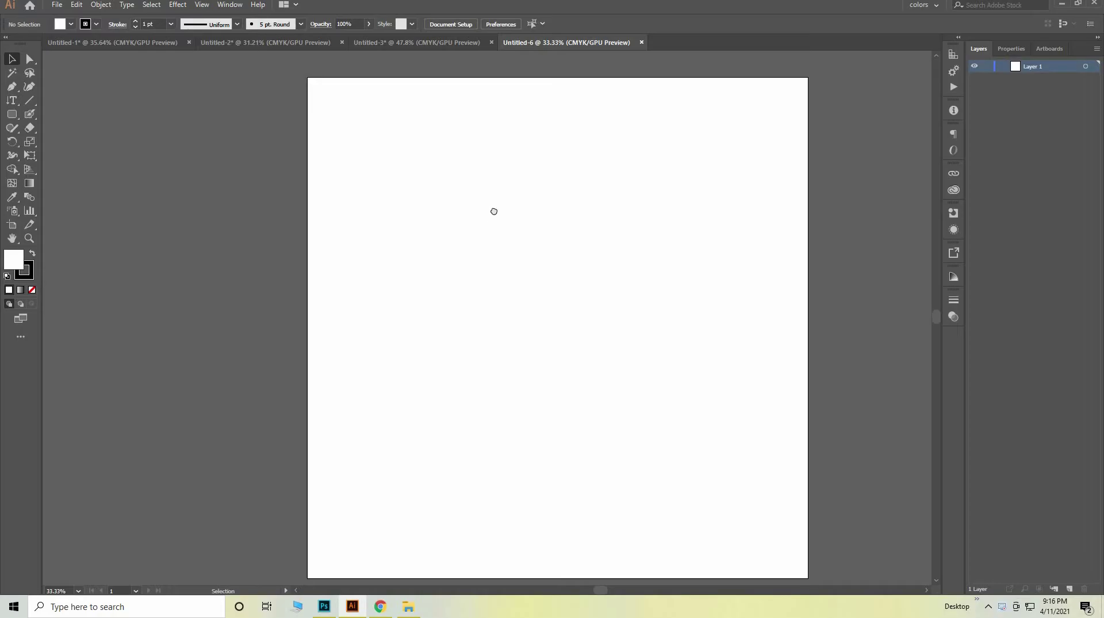
Step: Show the rulers, add a centre horizontal and vertical guide, and lock the guides
{"action": "key", "text": "a"}
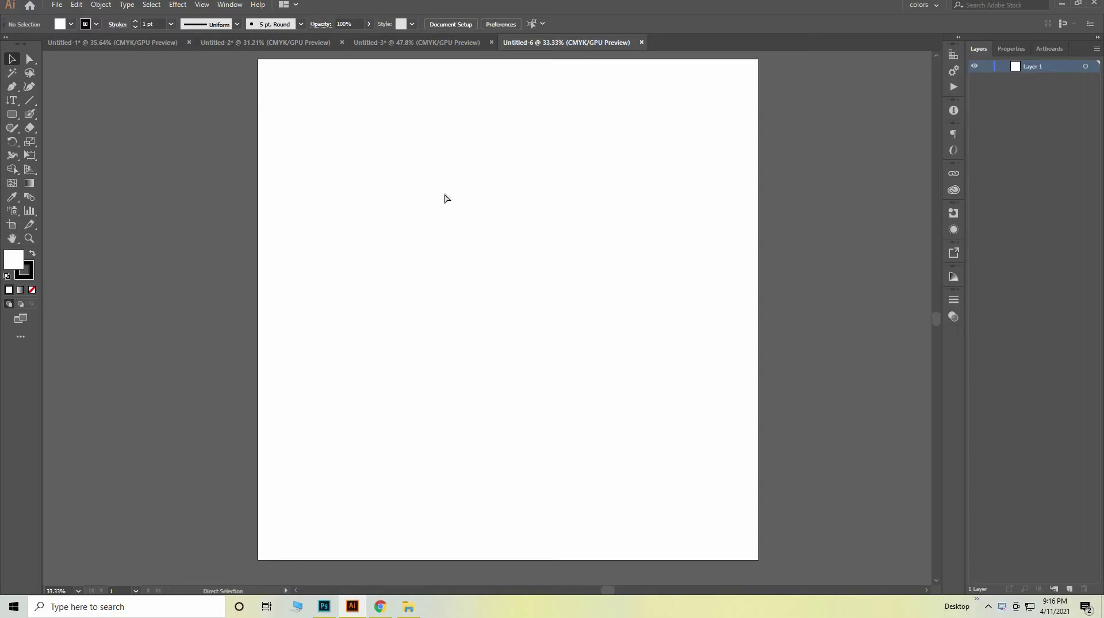
{"action": "key", "text": "ctrl+r"}
{"action": "key", "text": "v"}
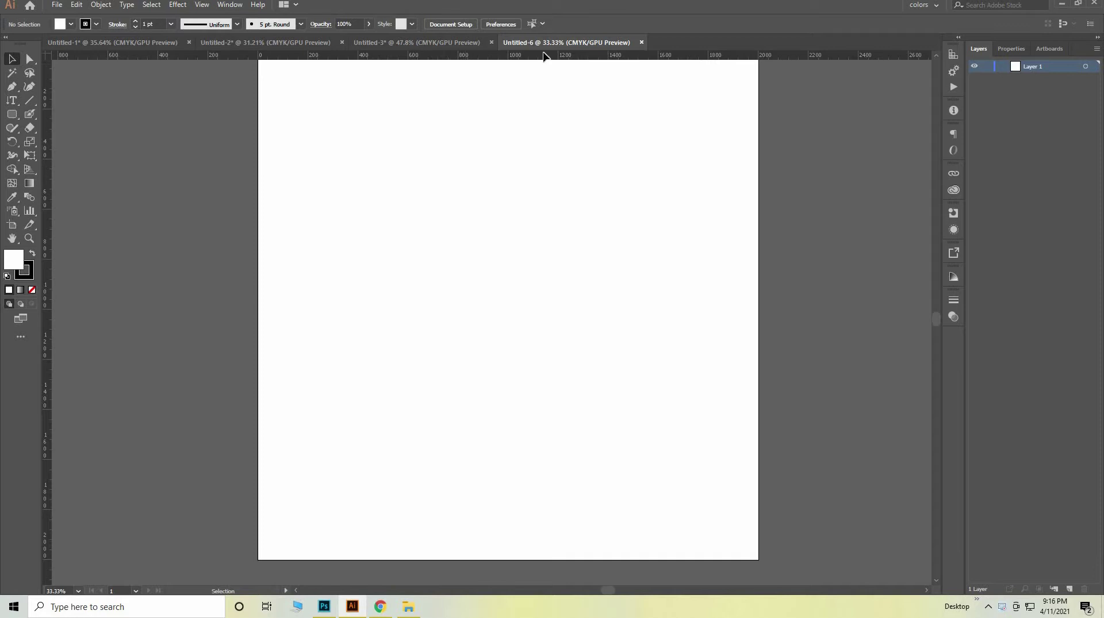
{"action": "scroll", "coordinate": [529, 182], "scroll_direction": "up", "scroll_amount": 1}
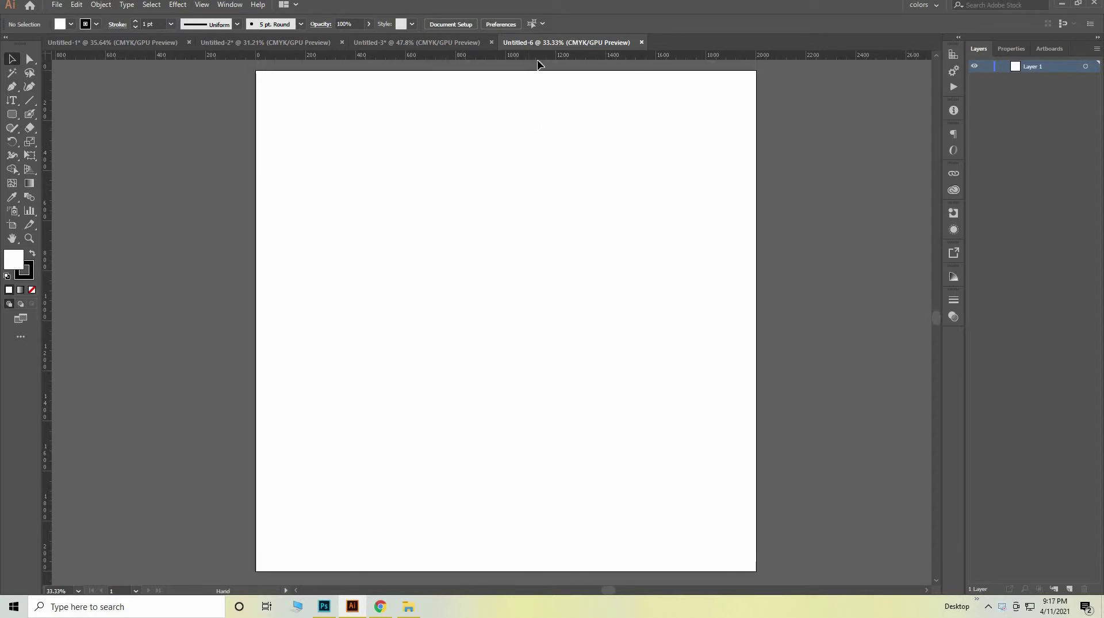
{"action": "left_click_drag", "start_coordinate": [509, 56], "coordinate": [496, 321]}
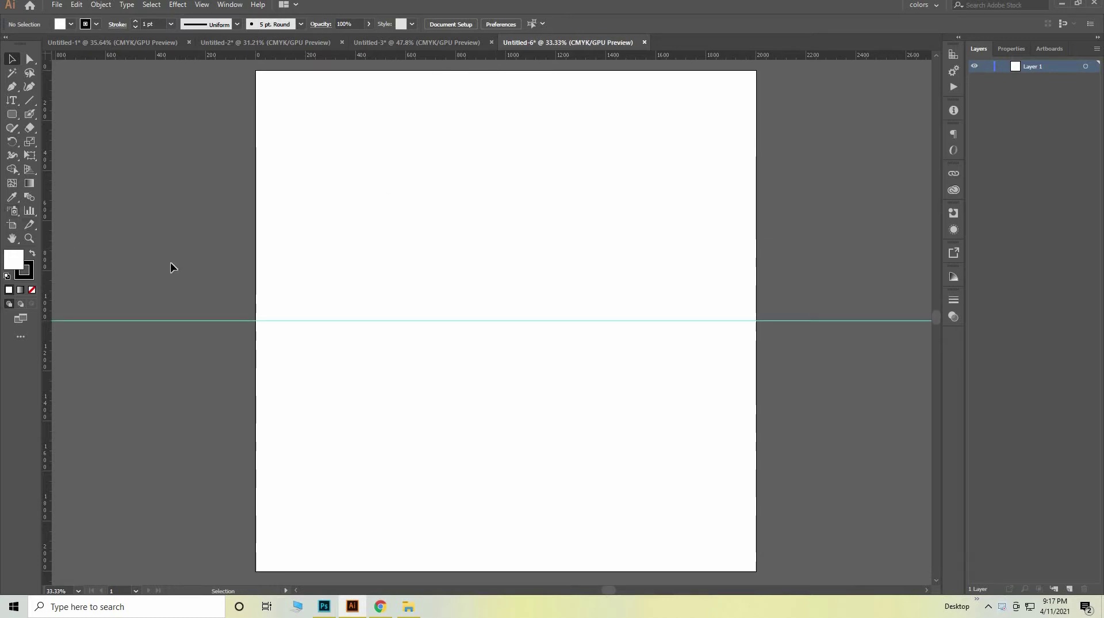
{"action": "left_click_drag", "start_coordinate": [170, 263], "coordinate": [507, 304]}
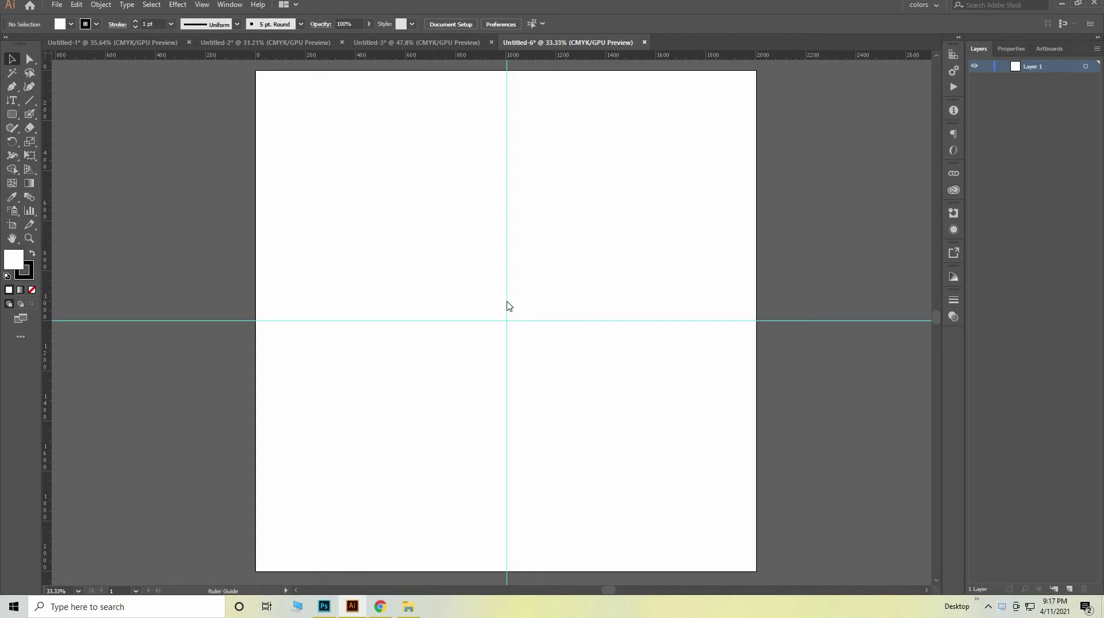
{"action": "right_click", "coordinate": [507, 301]}
{"action": "left_click", "coordinate": [509, 312]}
{"action": "left_click_drag", "start_coordinate": [508, 291], "coordinate": [507, 297]}
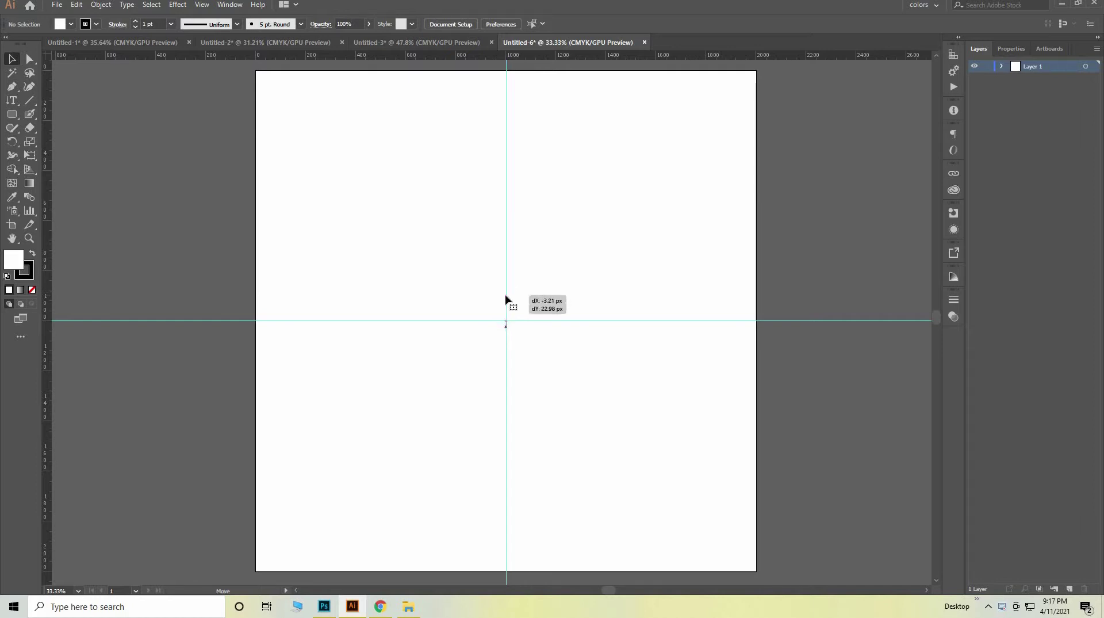
{"action": "right_click", "coordinate": [507, 296]}
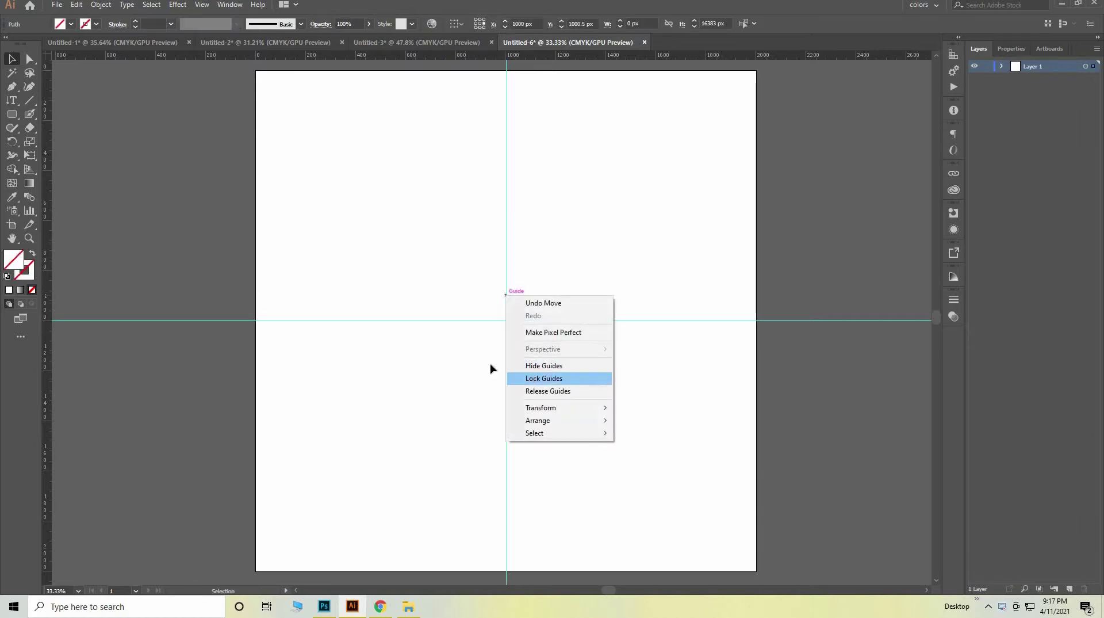
{"action": "left_click", "coordinate": [544, 378]}
Step: Add horizontal guides above and below centre and a vertical guide right of centre
{"action": "left_click_drag", "start_coordinate": [553, 52], "coordinate": [511, 222]}
{"action": "mouse_move", "coordinate": [578, 50]}
{"action": "left_mouse_down"}
{"action": "mouse_move", "coordinate": [274, 68]}
{"action": "mouse_move", "coordinate": [236, 56]}
{"action": "left_mouse_up"}
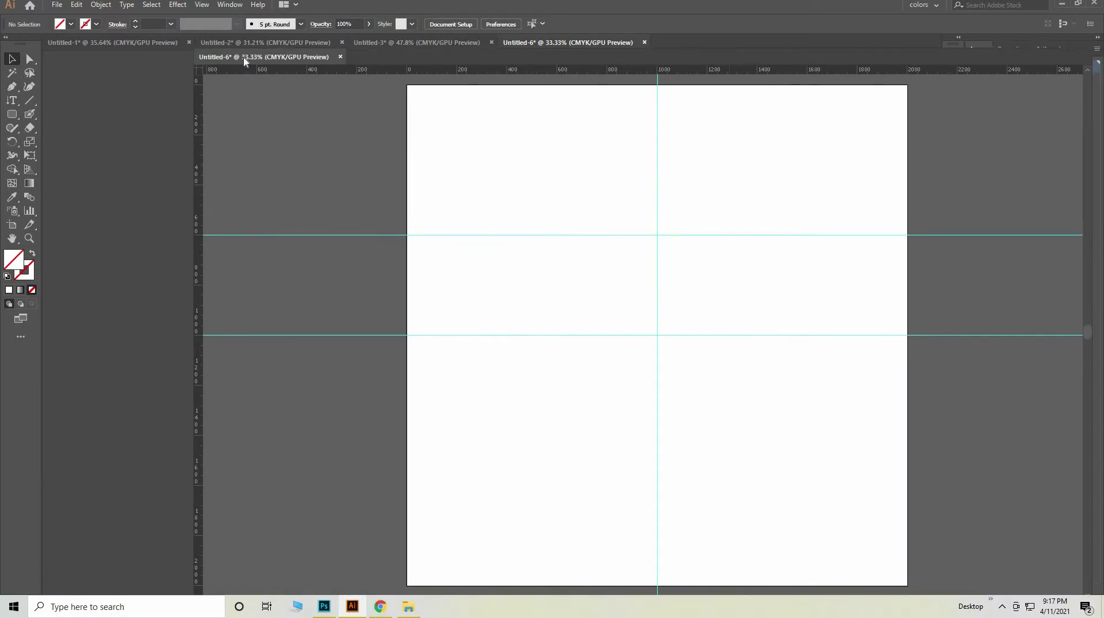
{"action": "left_click_drag", "start_coordinate": [477, 70], "coordinate": [554, 43]}
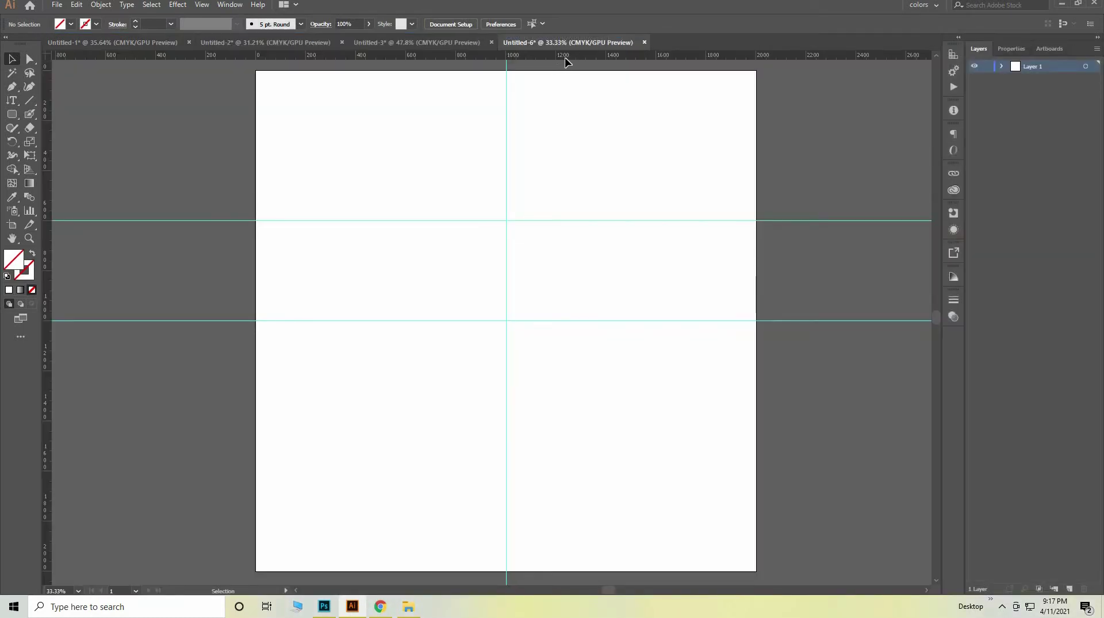
{"action": "mouse_move", "coordinate": [567, 56]}
{"action": "left_mouse_down"}
{"action": "mouse_move", "coordinate": [438, 338]}
{"action": "mouse_move", "coordinate": [427, 420]}
{"action": "left_mouse_up"}
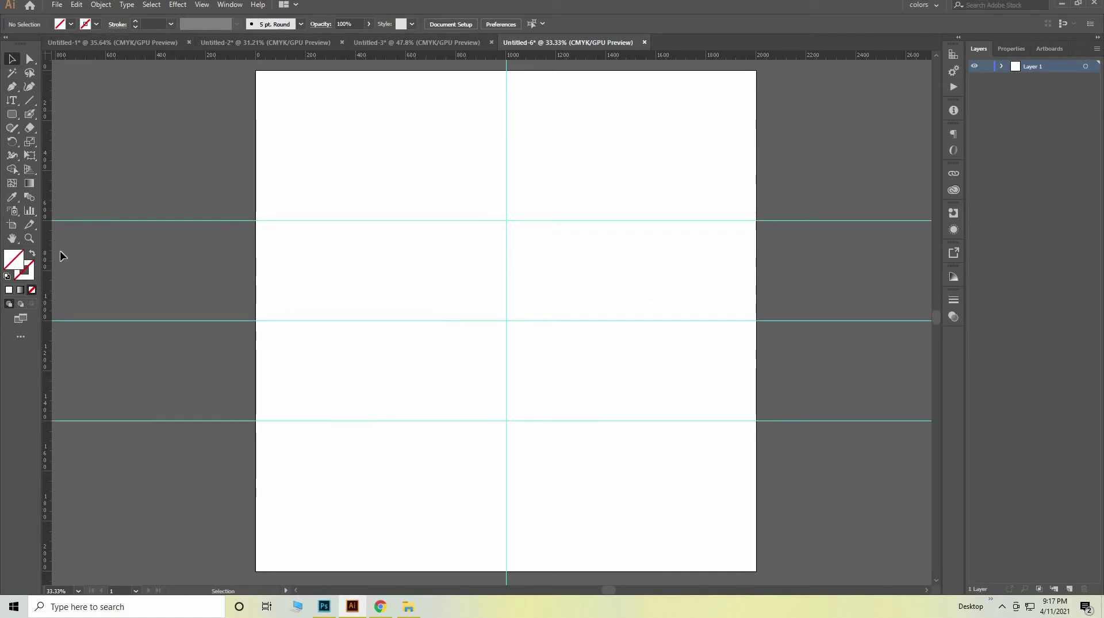
{"action": "left_click_drag", "start_coordinate": [89, 264], "coordinate": [608, 337]}
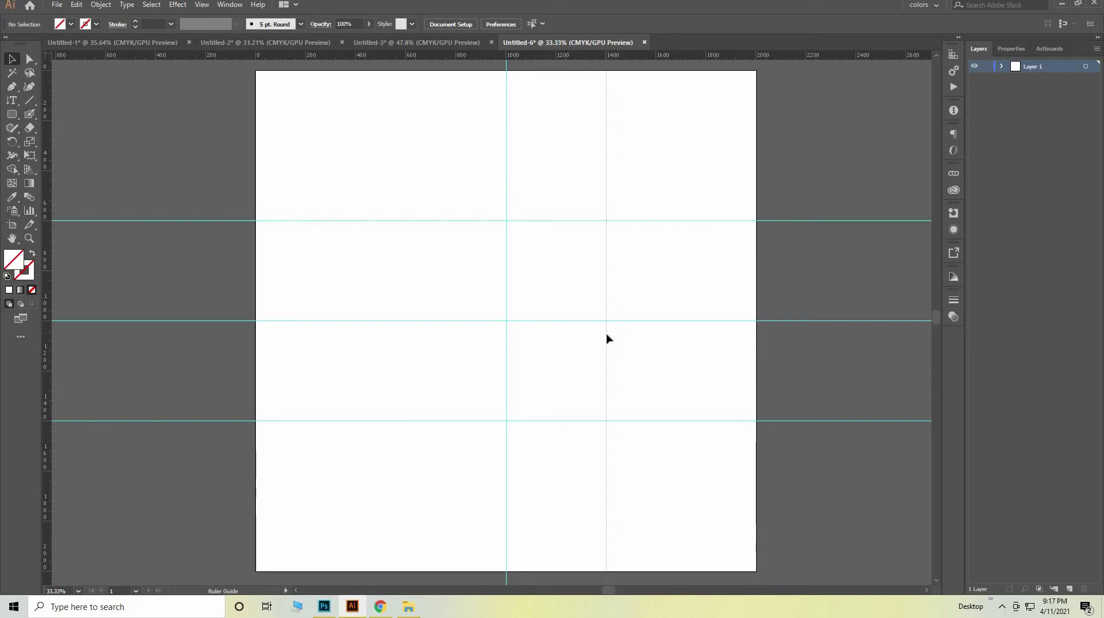
{"action": "left_click_drag", "start_coordinate": [608, 338], "coordinate": [606, 340]}
{"action": "mouse_move", "coordinate": [100, 320]}
{"action": "left_mouse_down"}
{"action": "mouse_move", "coordinate": [68, 302]}
{"action": "mouse_move", "coordinate": [405, 338]}
{"action": "left_mouse_up"}
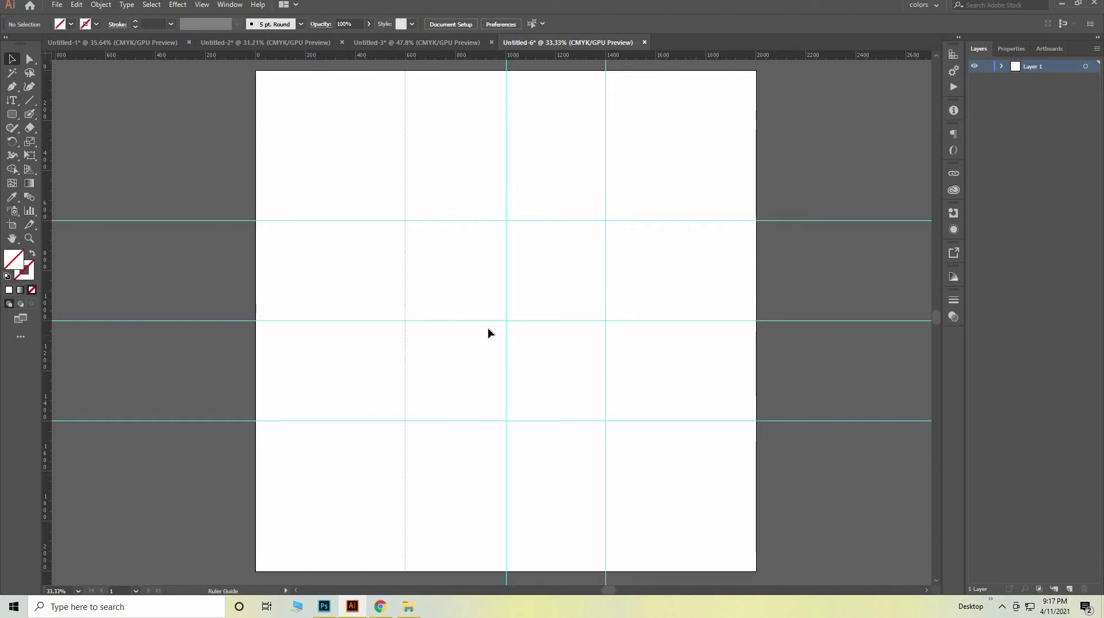
Step: Draw a long, thin rounded rectangle spanning the outer vertical guides
{"action": "right_click", "coordinate": [11, 120]}
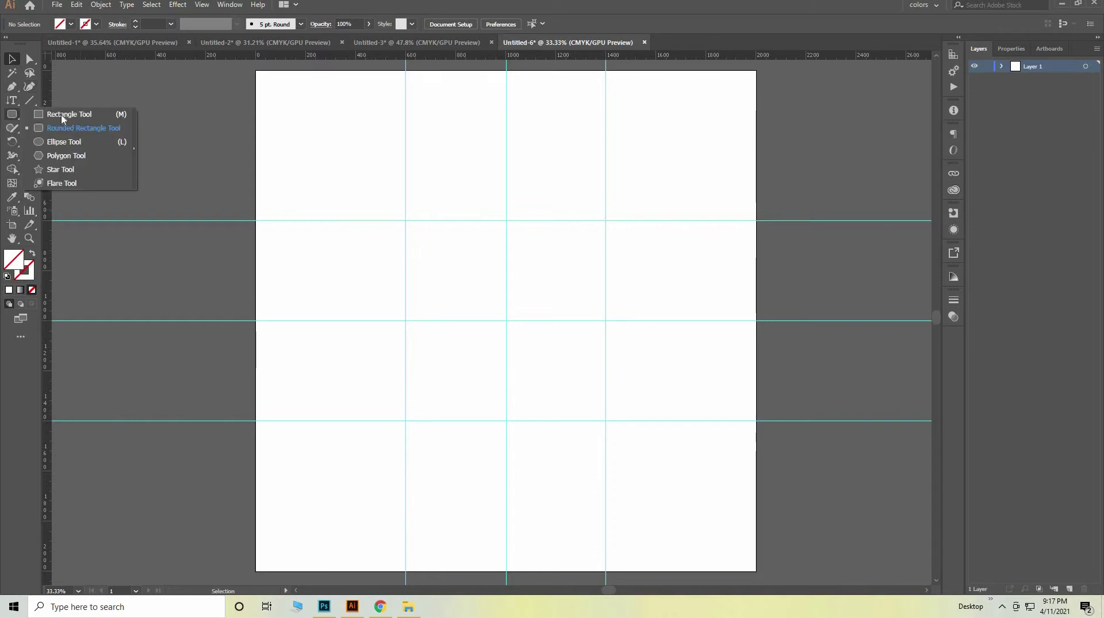
{"action": "left_click", "coordinate": [107, 126]}
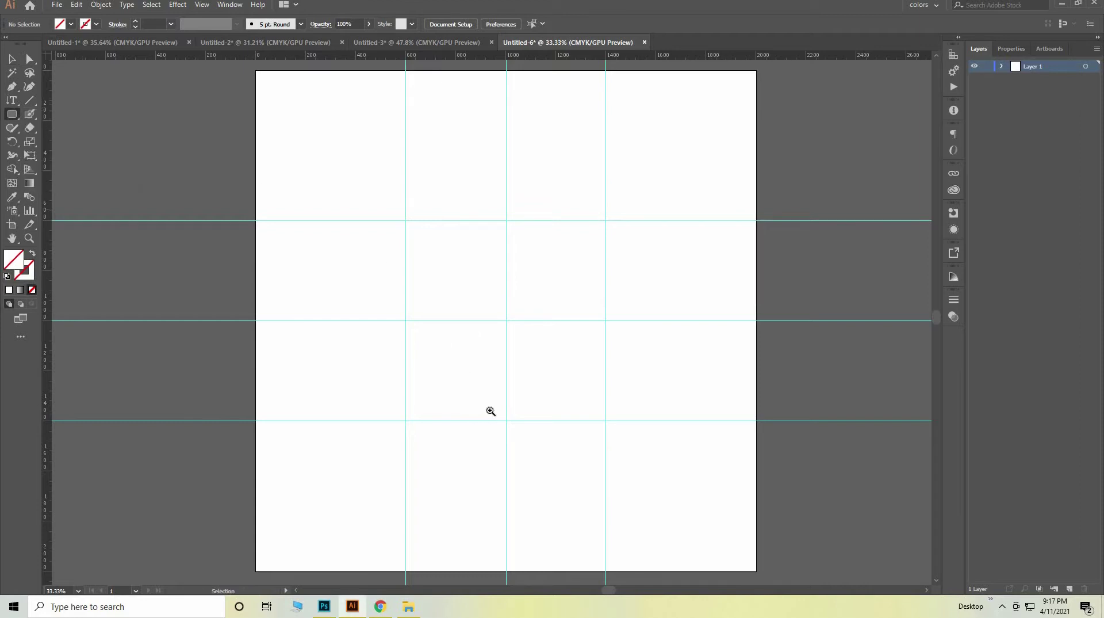
{"action": "left_click_drag", "start_coordinate": [490, 411], "coordinate": [516, 409]}
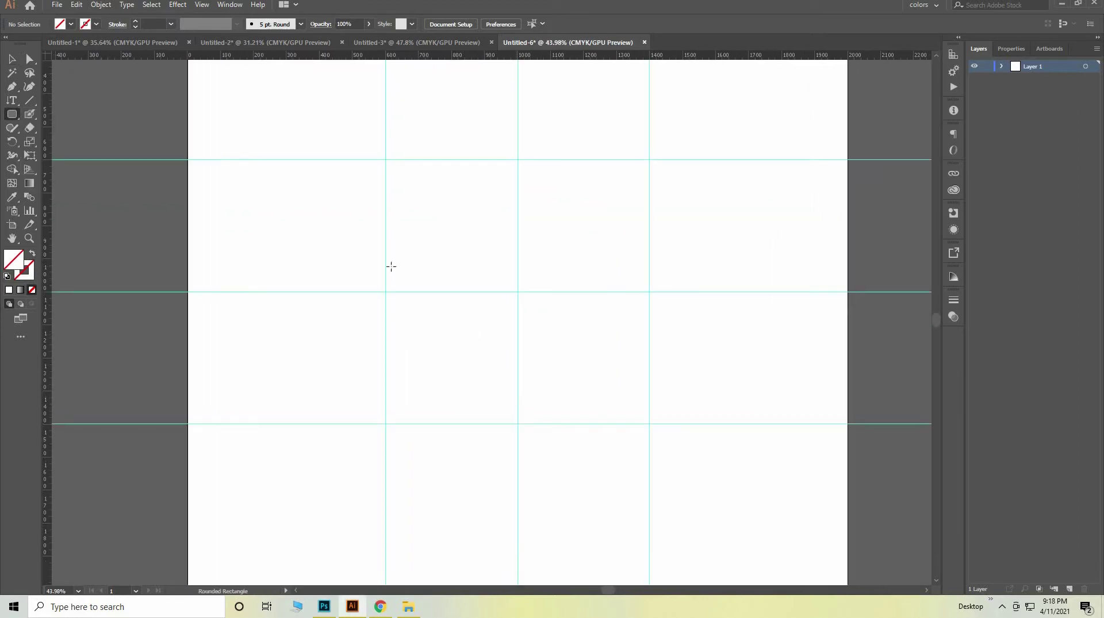
{"action": "left_click_drag", "start_coordinate": [388, 268], "coordinate": [648, 292]}
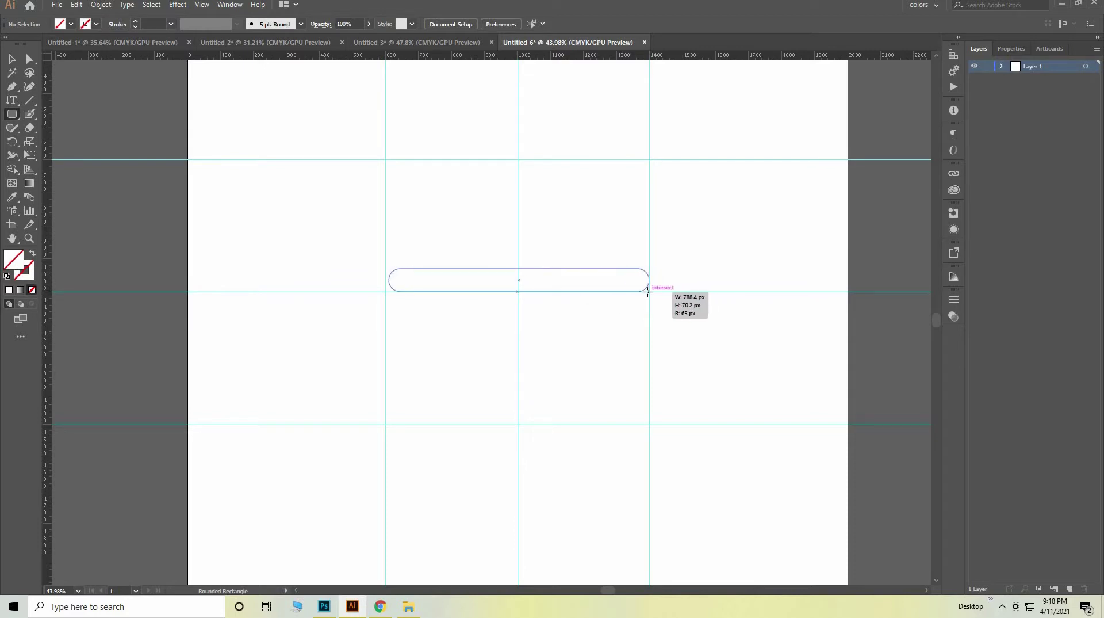
{"action": "left_click_drag", "start_coordinate": [644, 290], "coordinate": [650, 284]}
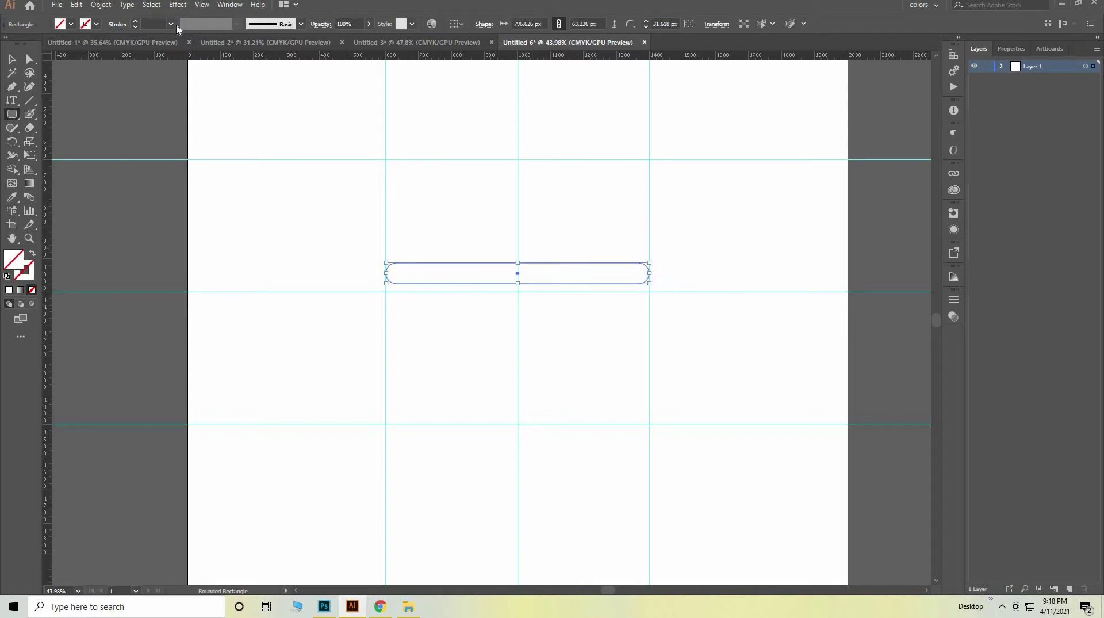
Step: Give the rounded rectangle a black 20 pt stroke and nudge it slightly down
{"action": "left_click", "coordinate": [96, 24]}
{"action": "left_click", "coordinate": [134, 23]}
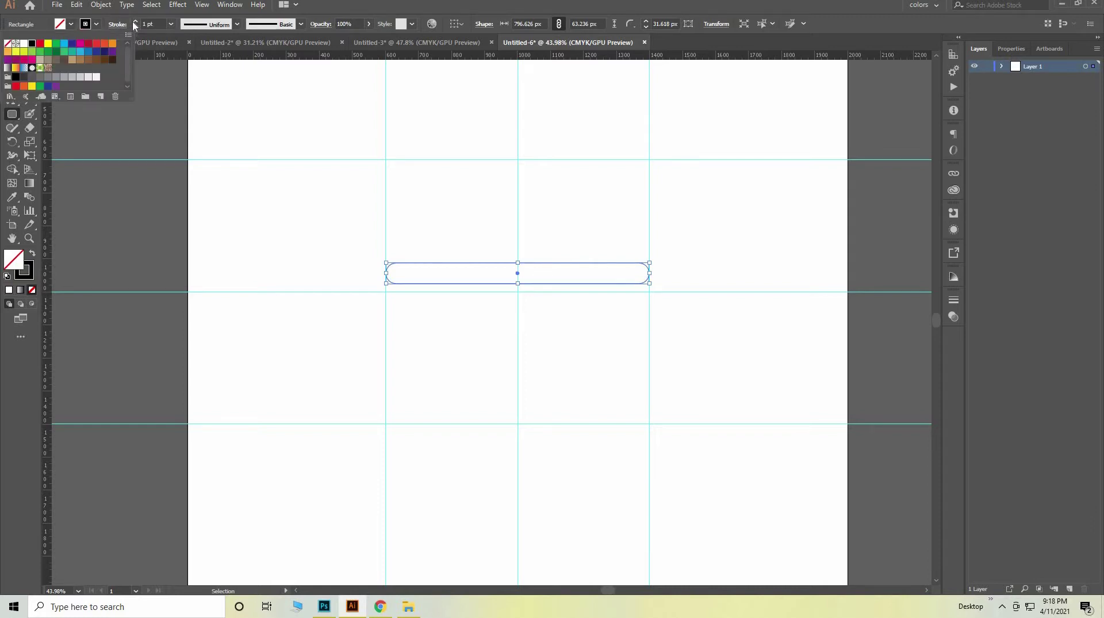
{"action": "left_click", "coordinate": [135, 22]}
{"action": "left_click", "coordinate": [134, 22]}
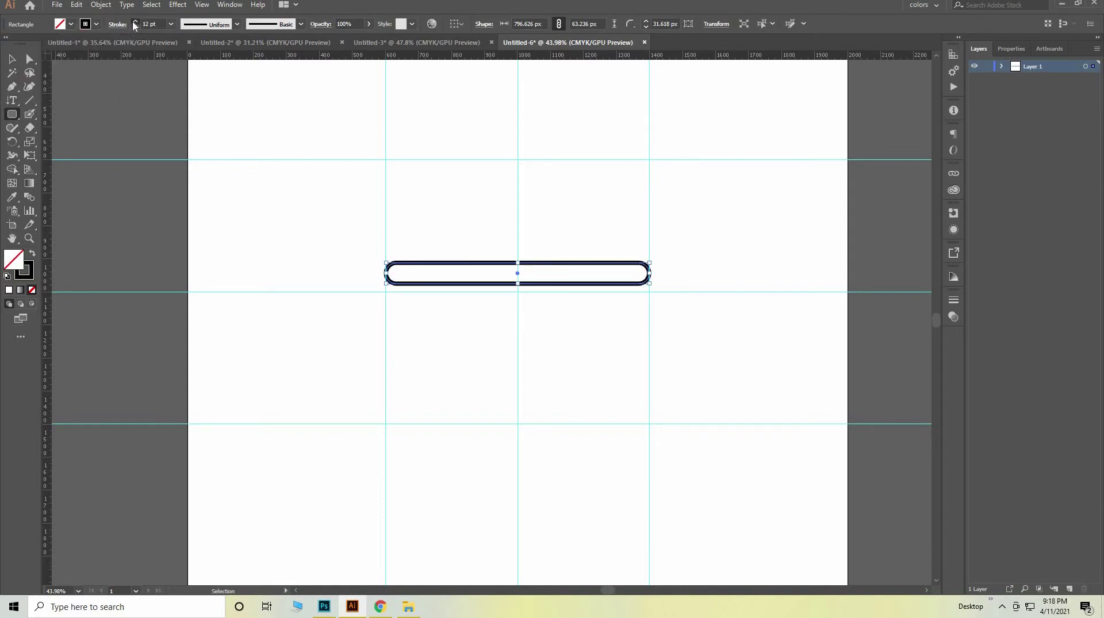
{"action": "left_click", "coordinate": [134, 21]}
{"action": "left_click", "coordinate": [134, 21]}
{"action": "left_click", "coordinate": [135, 22]}
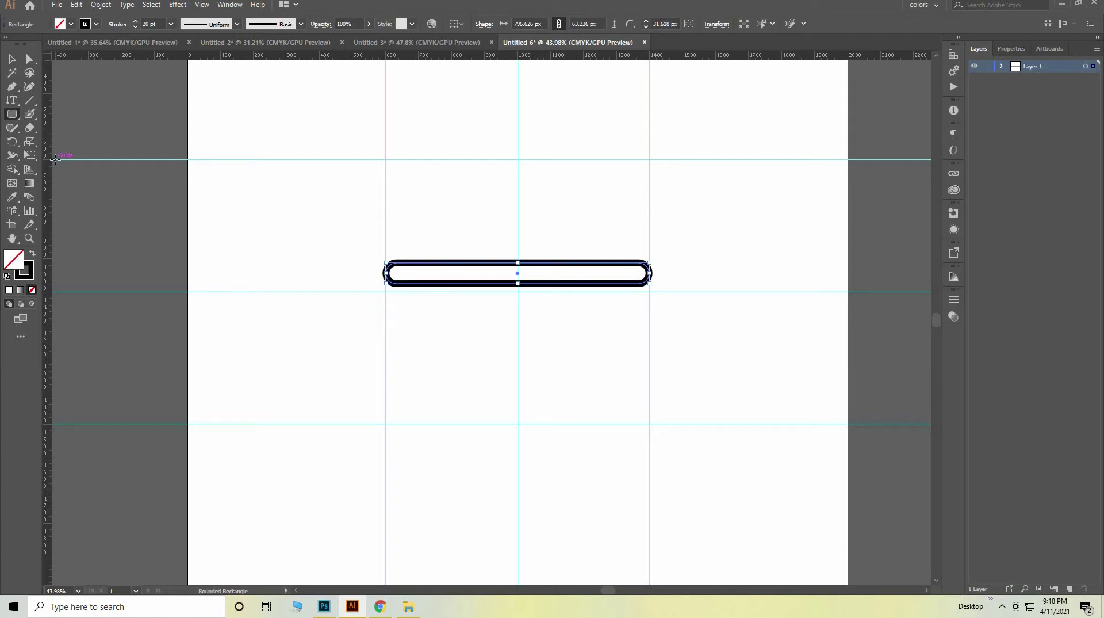
{"action": "key", "text": "Down"}
{"action": "key", "text": "Down"}
{"action": "key", "text": "Down"}
{"action": "key", "text": "Down"}
{"action": "key", "text": "Down"}
{"action": "key", "text": "Down"}
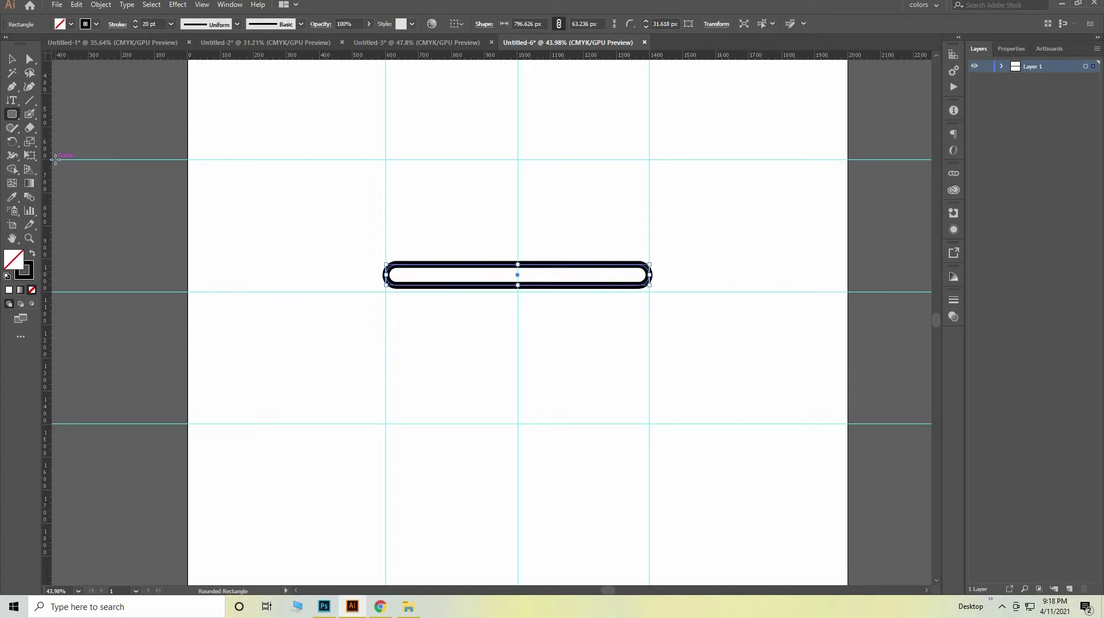
{"action": "key", "text": "Down"}
{"action": "key", "text": "Down"}
{"action": "key", "text": "Down"}
{"action": "key", "text": "Down"}
{"action": "key", "text": "Down"}
{"action": "key", "text": "Down"}
{"action": "key", "text": "Down"}
{"action": "key", "text": "Down"}
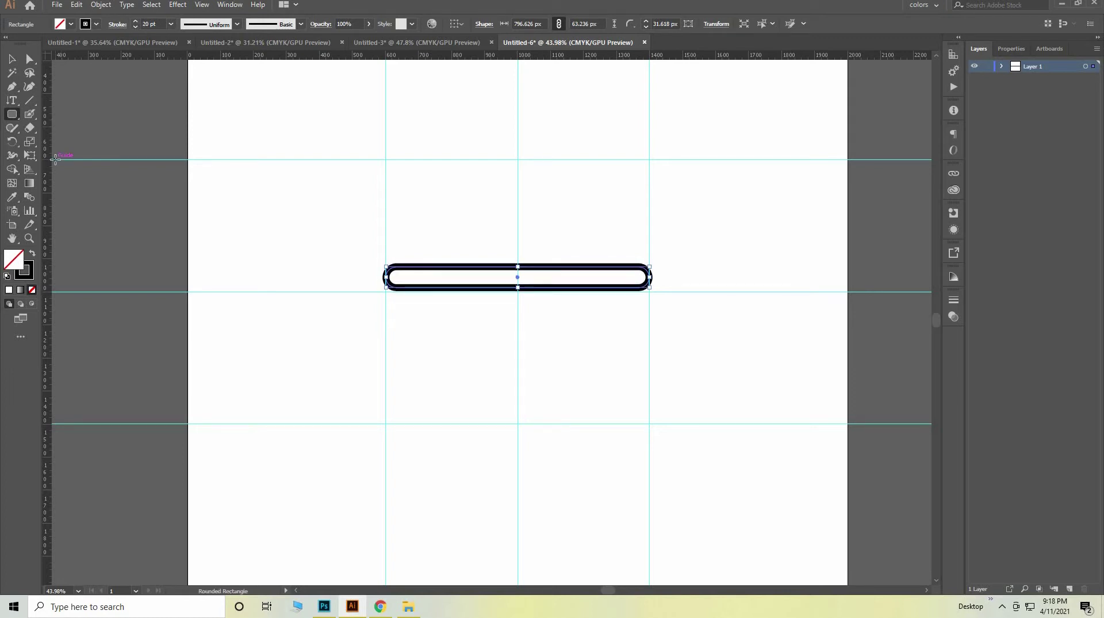
{"action": "key", "text": "Down"}
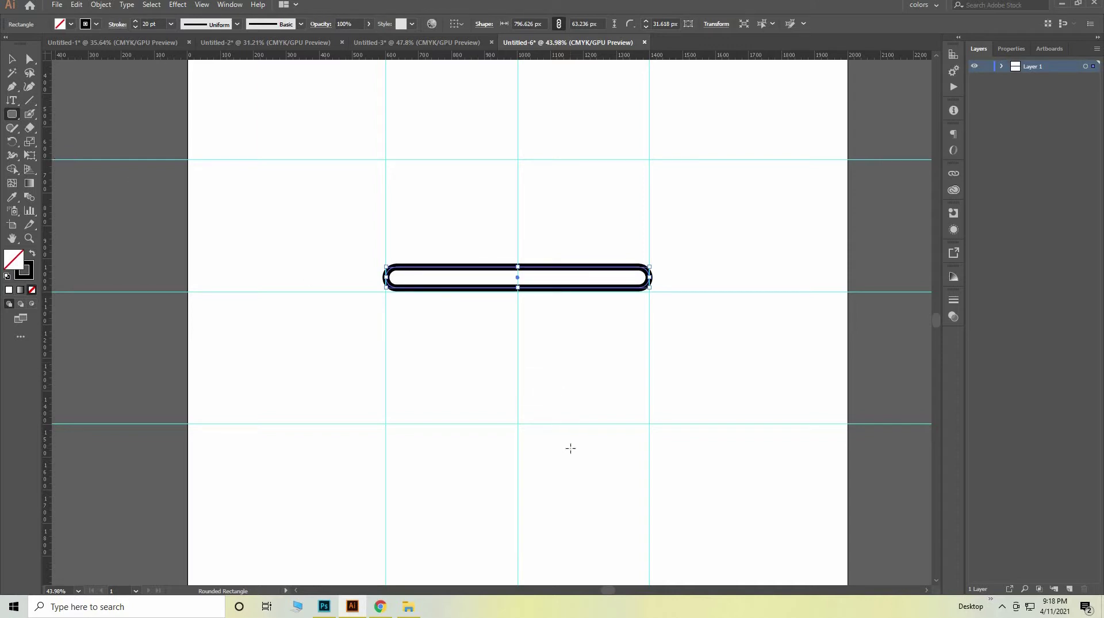
Step: Draw a 773.477 px circle centred on the guides' crossing, sized to fit the grid
{"action": "right_click", "coordinate": [12, 115]}
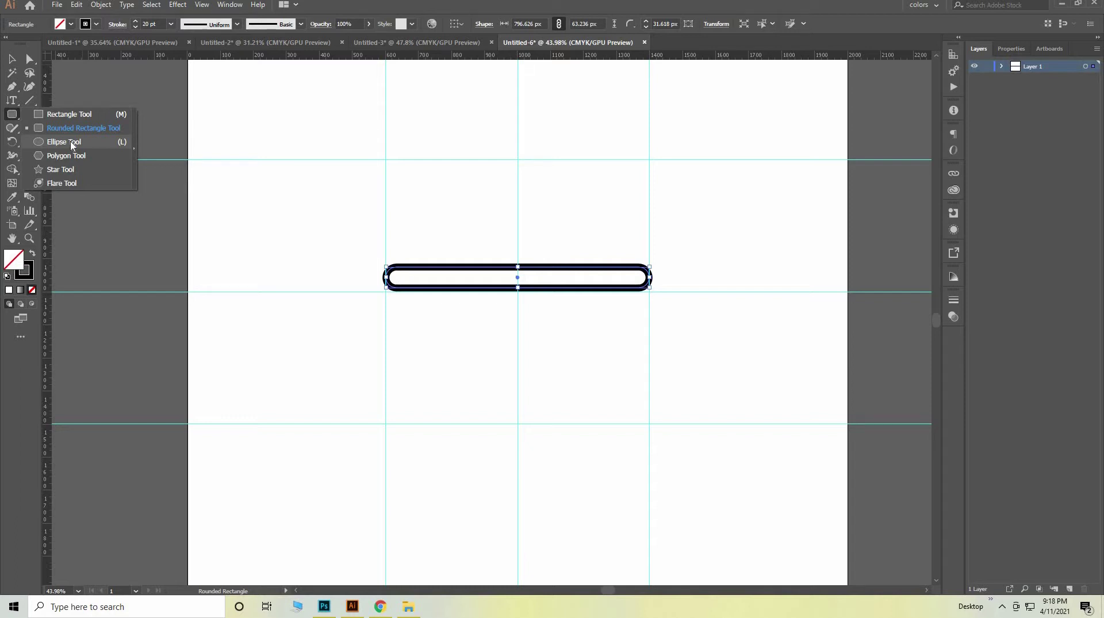
{"action": "left_click", "coordinate": [72, 144]}
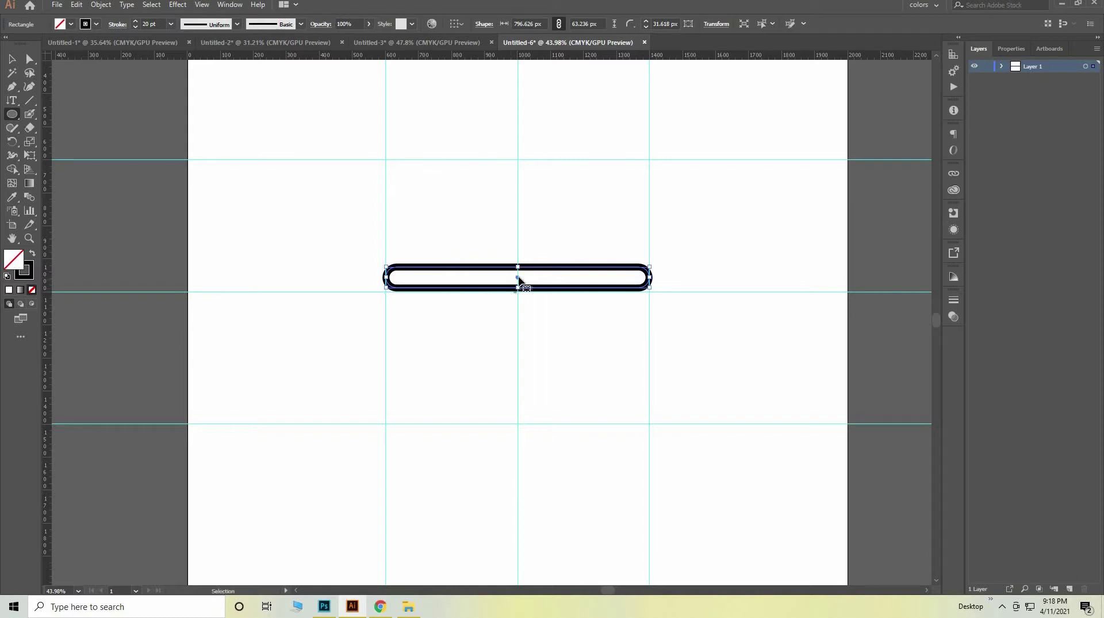
{"action": "left_click", "coordinate": [519, 278], "text": "ctrl"}
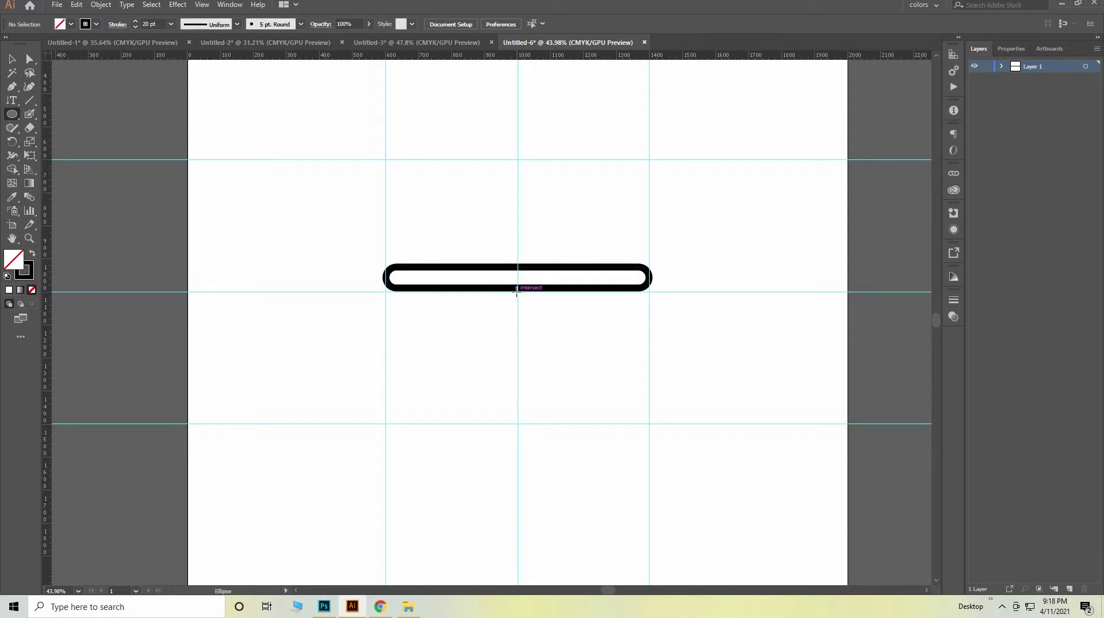
{"action": "left_click_drag", "start_coordinate": [534, 265], "coordinate": [648, 188]}
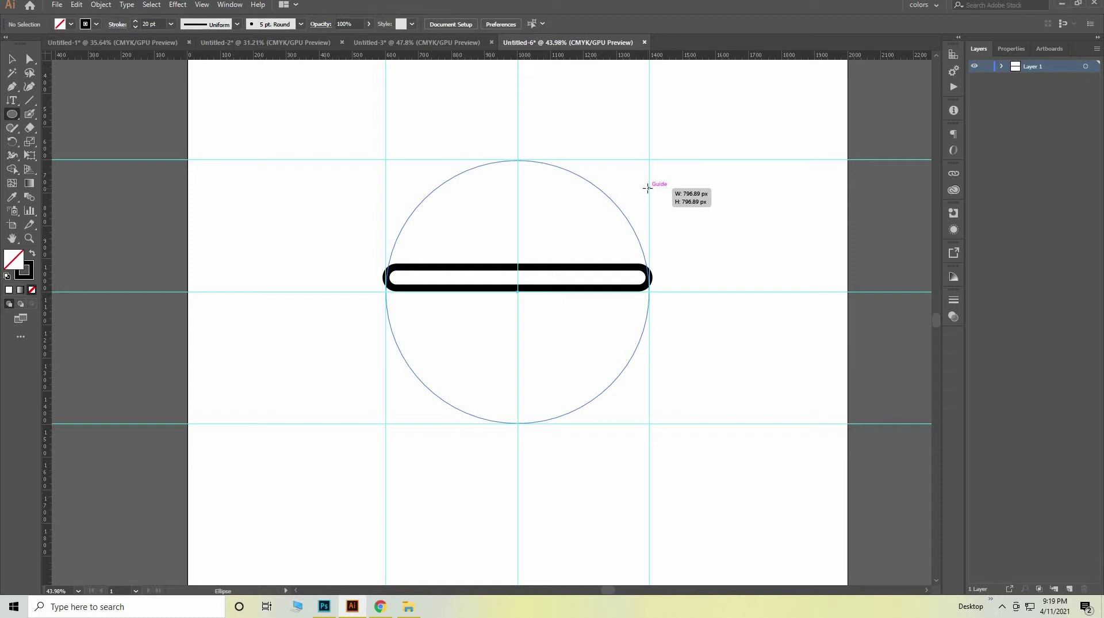
{"action": "left_click_drag", "start_coordinate": [645, 188], "coordinate": [645, 189]}
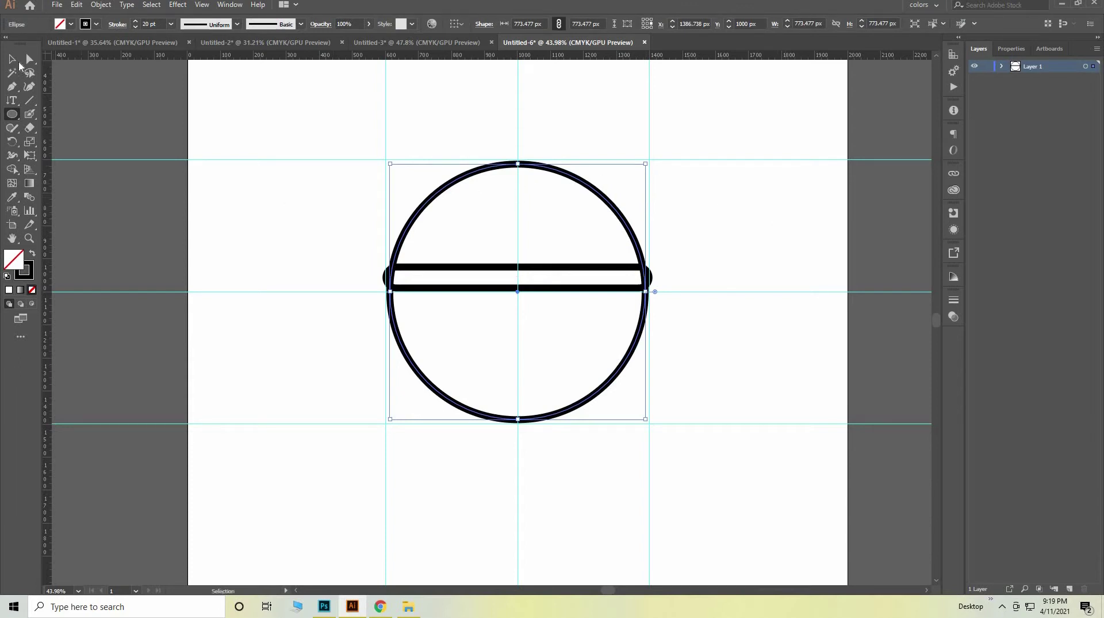
Step: Draw a horizontal line across the circle just above the bar
{"action": "left_click", "coordinate": [13, 59]}
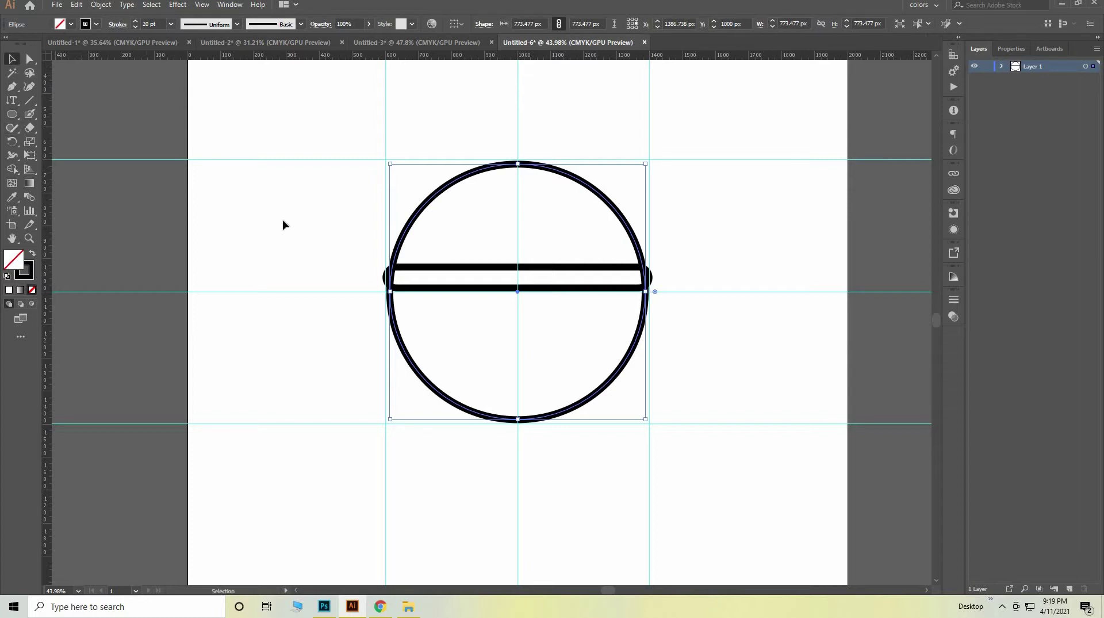
{"action": "left_click", "coordinate": [189, 256]}
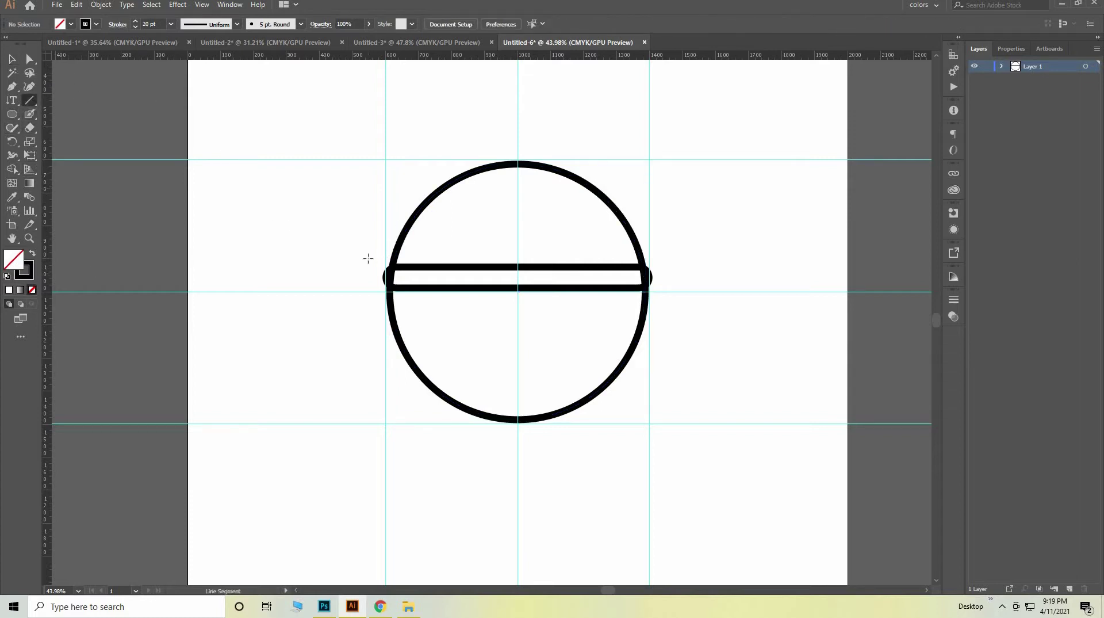
{"action": "mouse_move", "coordinate": [368, 258]}
{"action": "left_mouse_down"}
{"action": "mouse_move", "coordinate": [670, 268]}
{"action": "mouse_move", "coordinate": [674, 251]}
{"action": "left_mouse_up"}
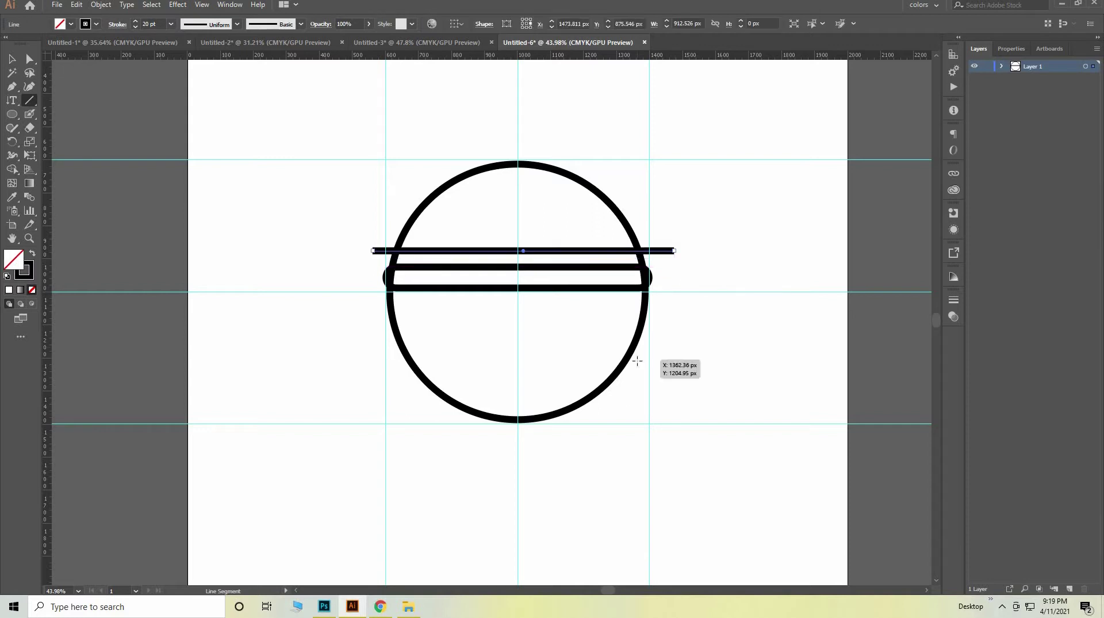
{"action": "key", "text": "Down"}
{"action": "key", "text": "Down"}
{"action": "key", "text": "Down"}
{"action": "key", "text": "Down"}
{"action": "key", "text": "Down"}
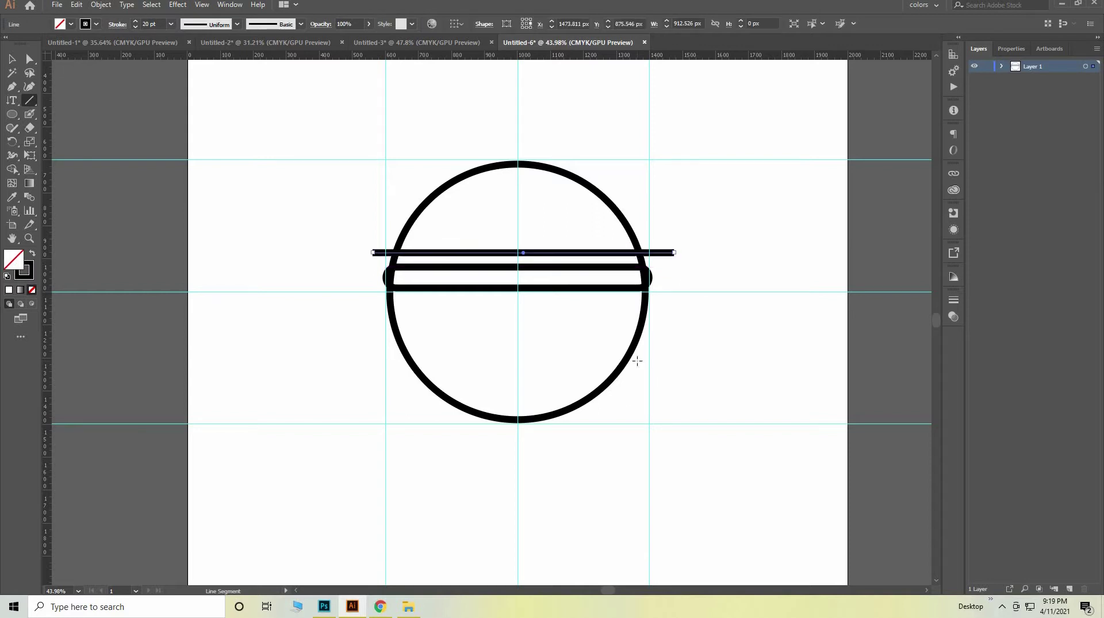
{"action": "key", "text": "Down"}
{"action": "key", "text": "Down"}
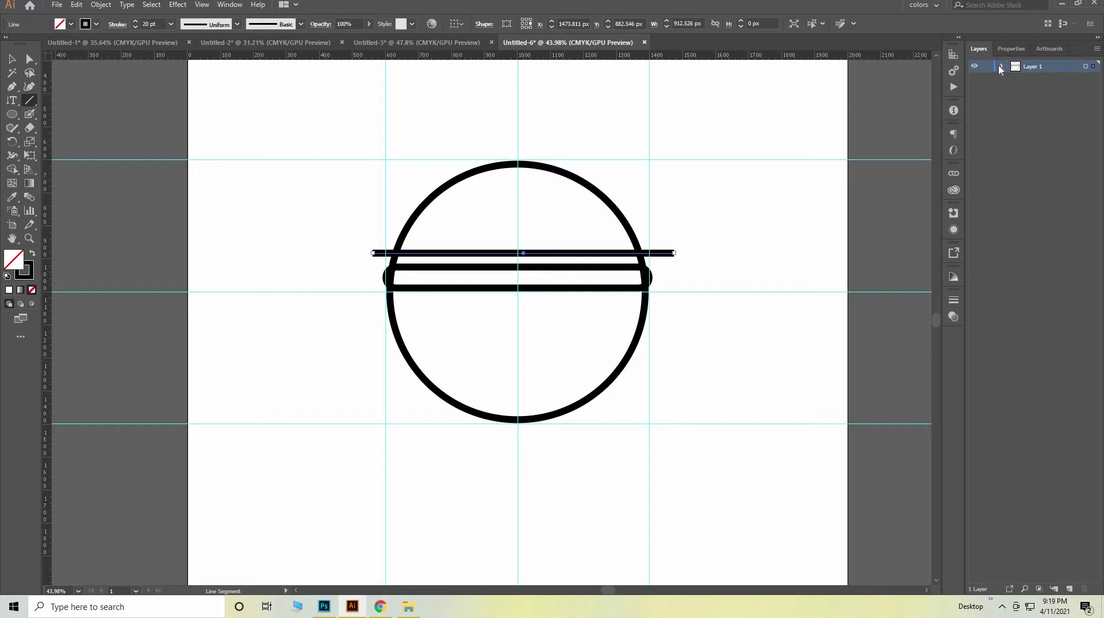
{"action": "left_click", "coordinate": [1002, 67]}
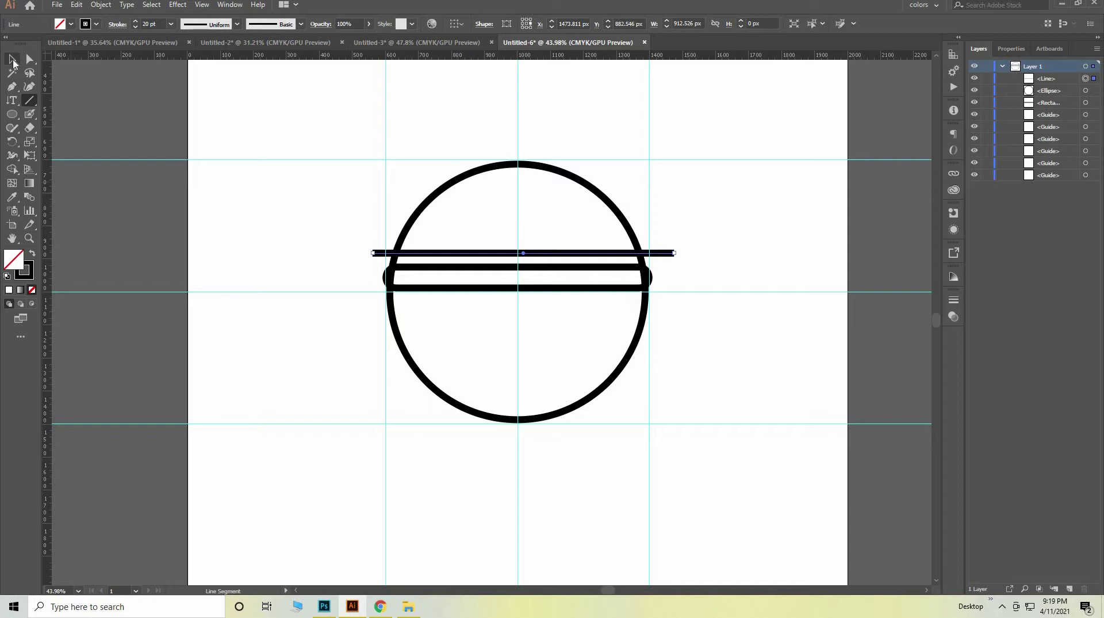
Step: With Shape Builder, trim the line's overhangs, delete the circle's lower half and merge the dome
{"action": "left_click", "coordinate": [13, 60]}
{"action": "left_click_drag", "start_coordinate": [639, 177], "coordinate": [613, 262]}
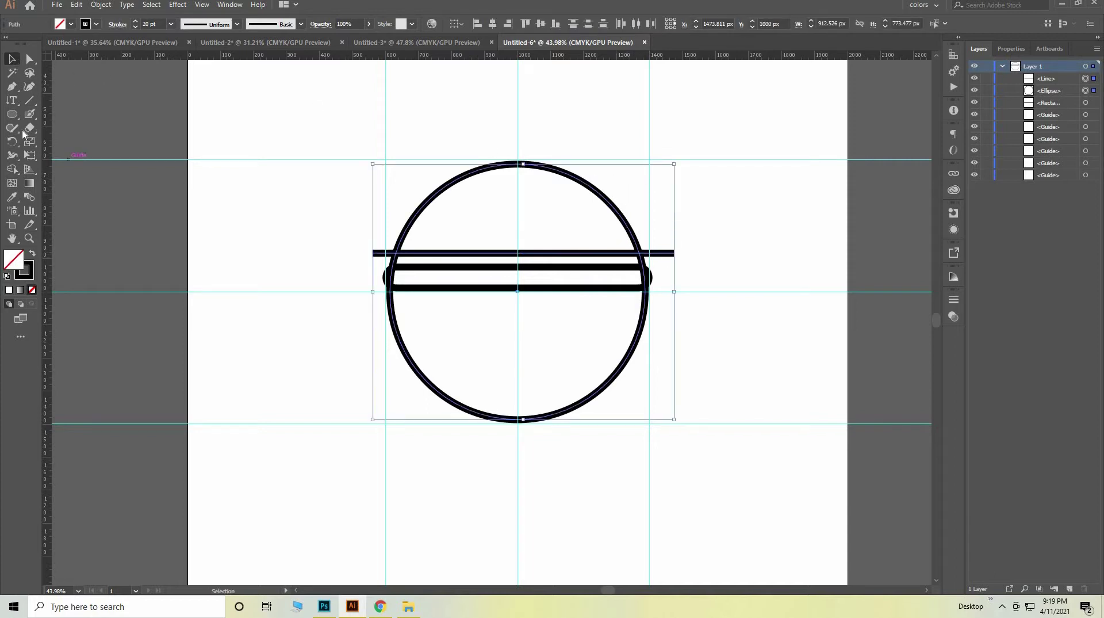
{"action": "left_click", "coordinate": [13, 169]}
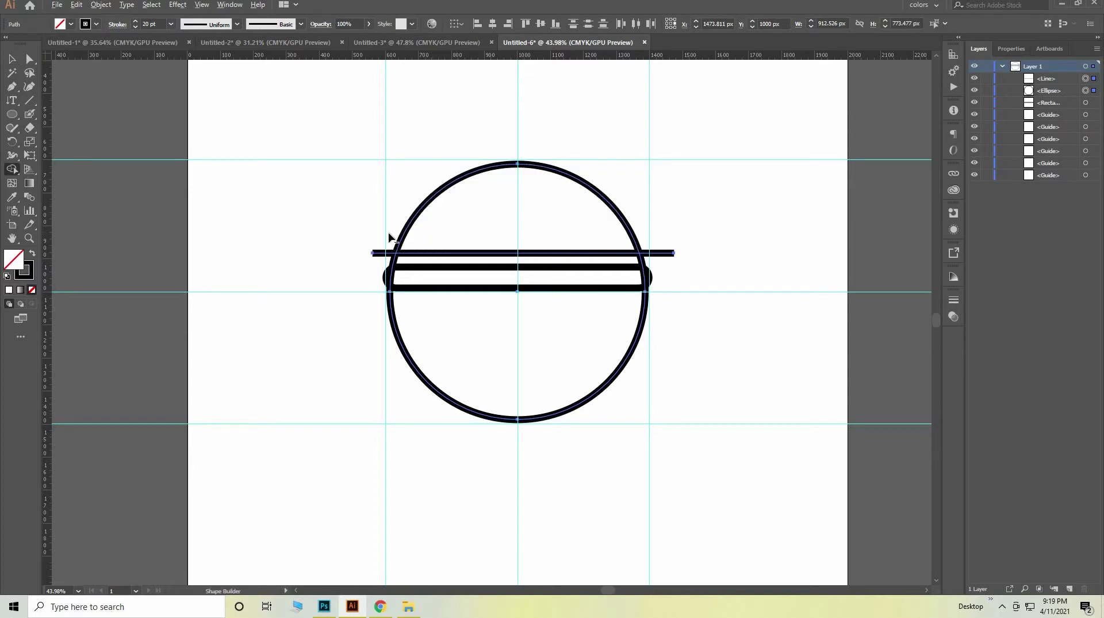
{"action": "left_click", "coordinate": [379, 253], "text": "alt"}
{"action": "left_click", "coordinate": [662, 253], "text": "alt"}
{"action": "left_click", "coordinate": [544, 377], "text": "alt"}
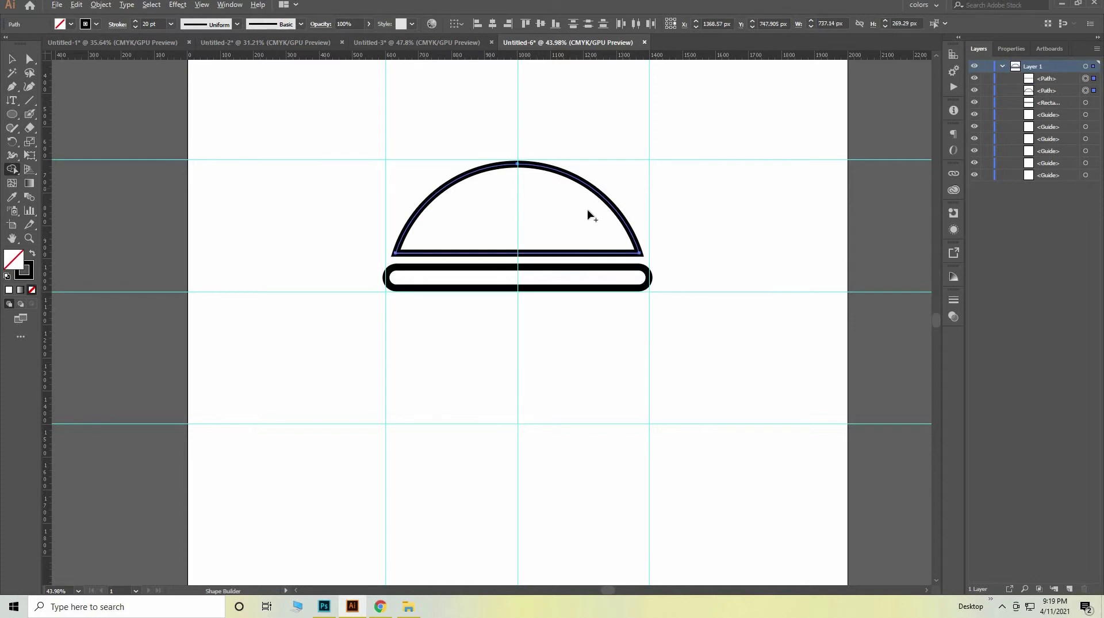
{"action": "left_click_drag", "start_coordinate": [633, 181], "coordinate": [395, 233]}
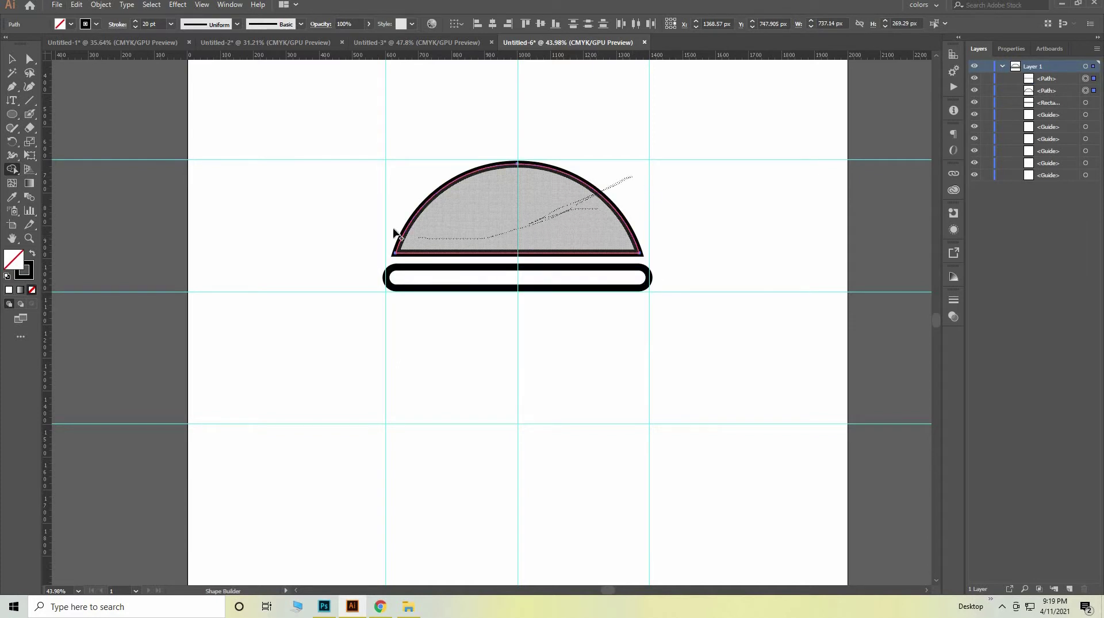
{"action": "left_click", "coordinate": [11, 59]}
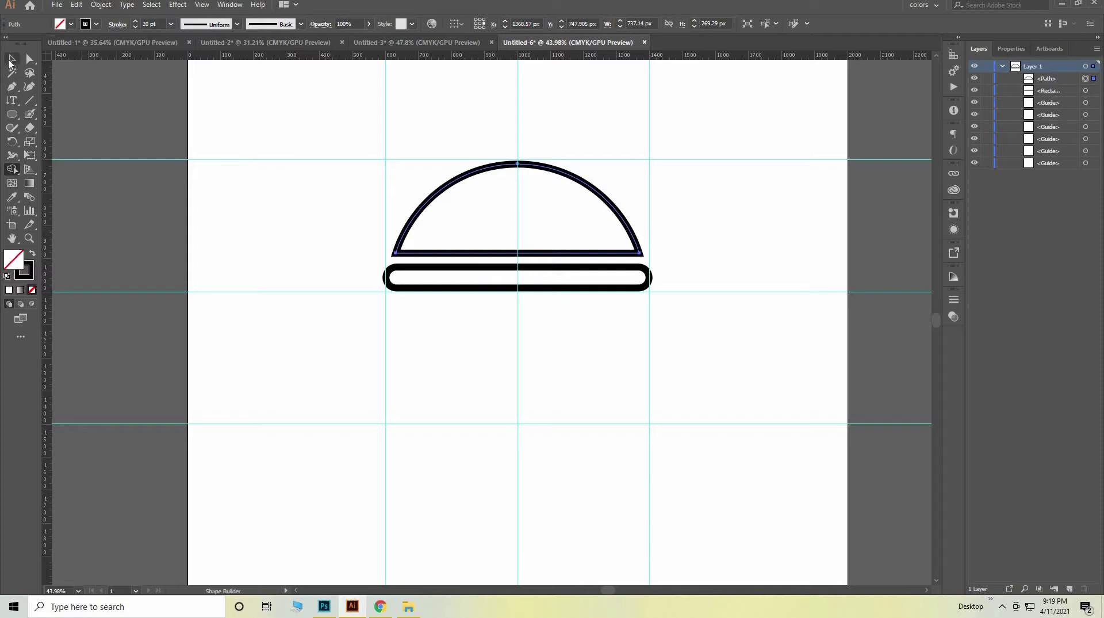
{"action": "key", "text": "v"}
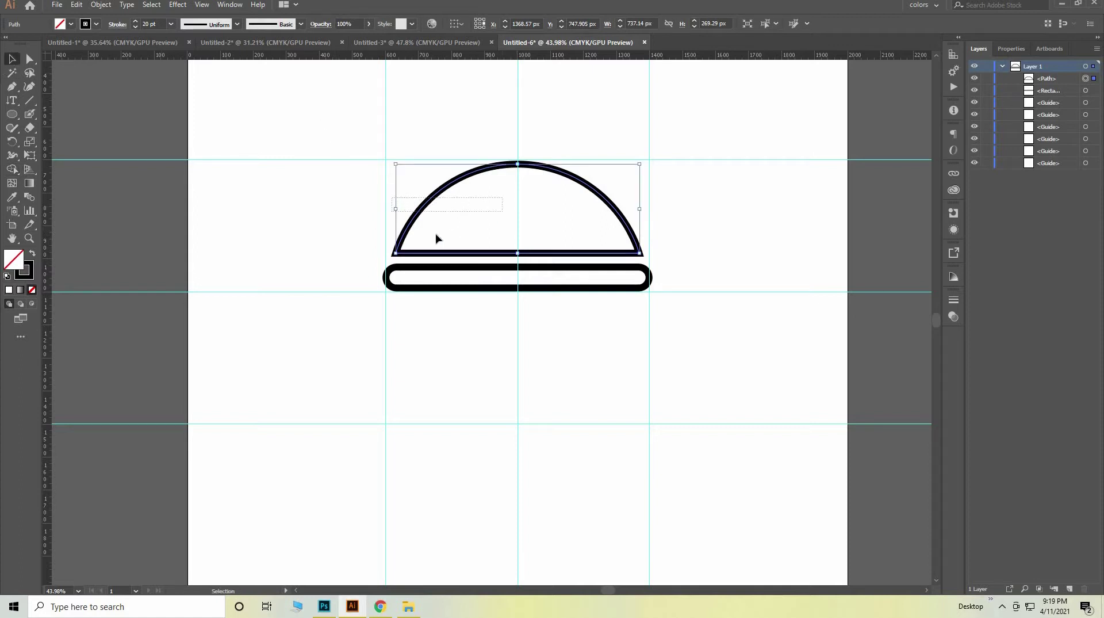
Step: Round the dome's bottom corners and resize the dome back to 704.6 px wide
{"action": "left_click", "coordinate": [34, 59]}
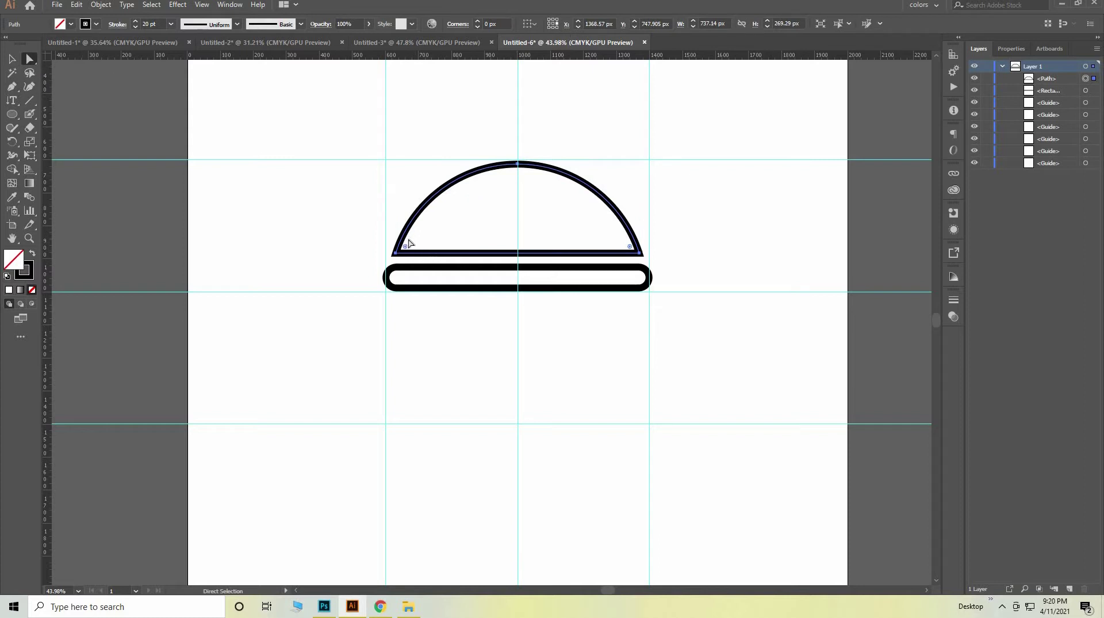
{"action": "left_click_drag", "start_coordinate": [415, 250], "coordinate": [416, 251]}
{"action": "left_click", "coordinate": [11, 58]}
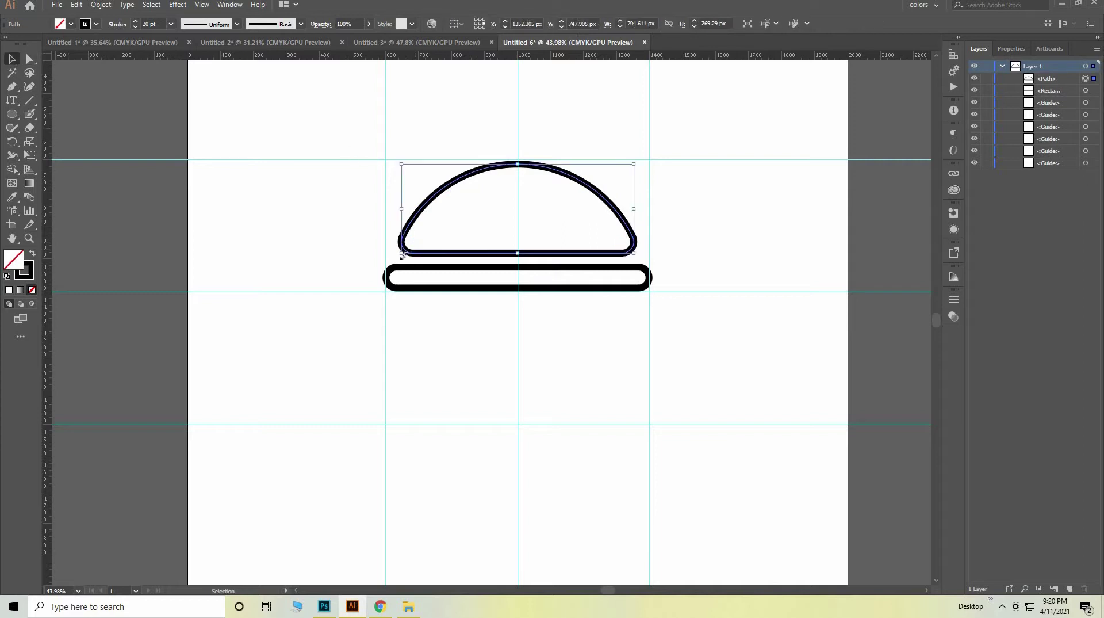
{"action": "mouse_move", "coordinate": [399, 256]}
{"action": "left_mouse_down"}
{"action": "mouse_move", "coordinate": [390, 258]}
{"action": "mouse_move", "coordinate": [401, 254]}
{"action": "left_mouse_up"}
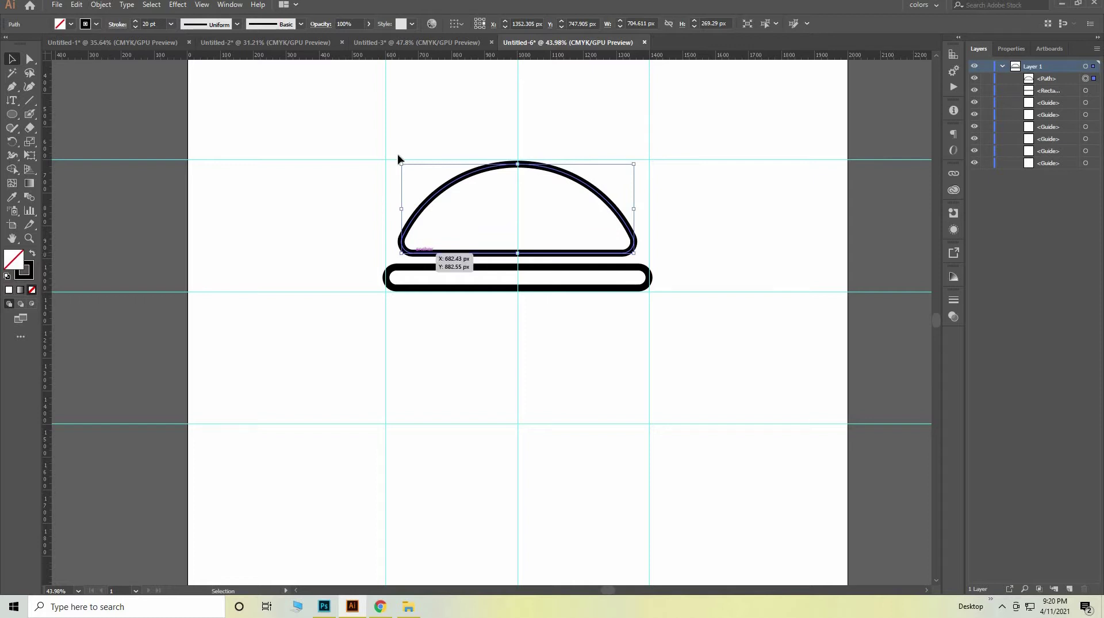
{"action": "left_click_drag", "start_coordinate": [399, 165], "coordinate": [481, 201]}
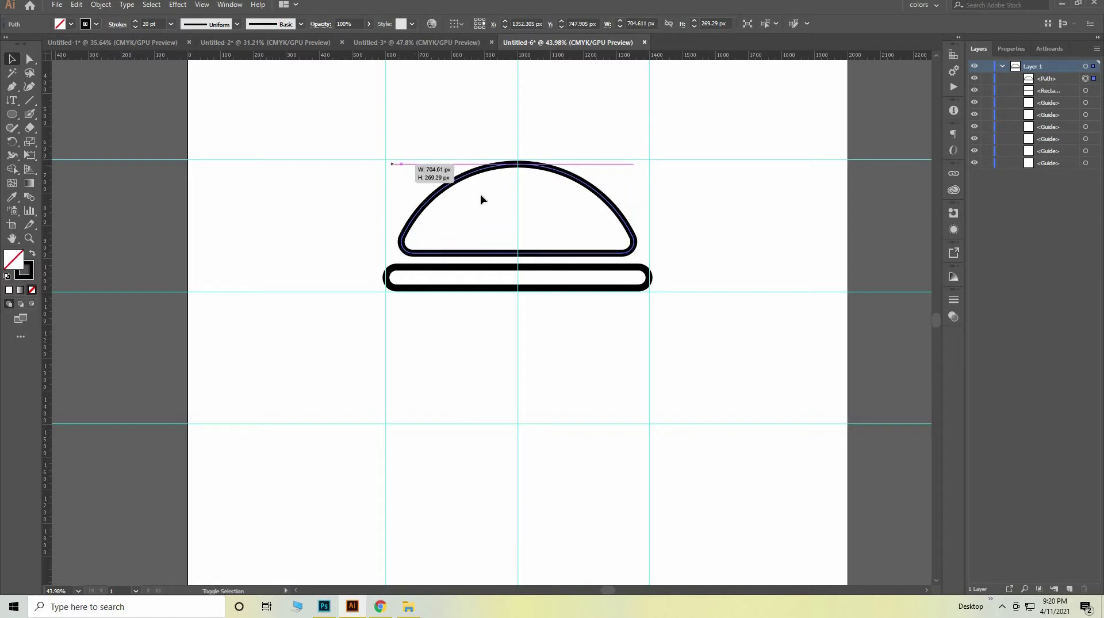
{"action": "left_click", "coordinate": [483, 184]}
{"action": "left_click", "coordinate": [506, 165]}
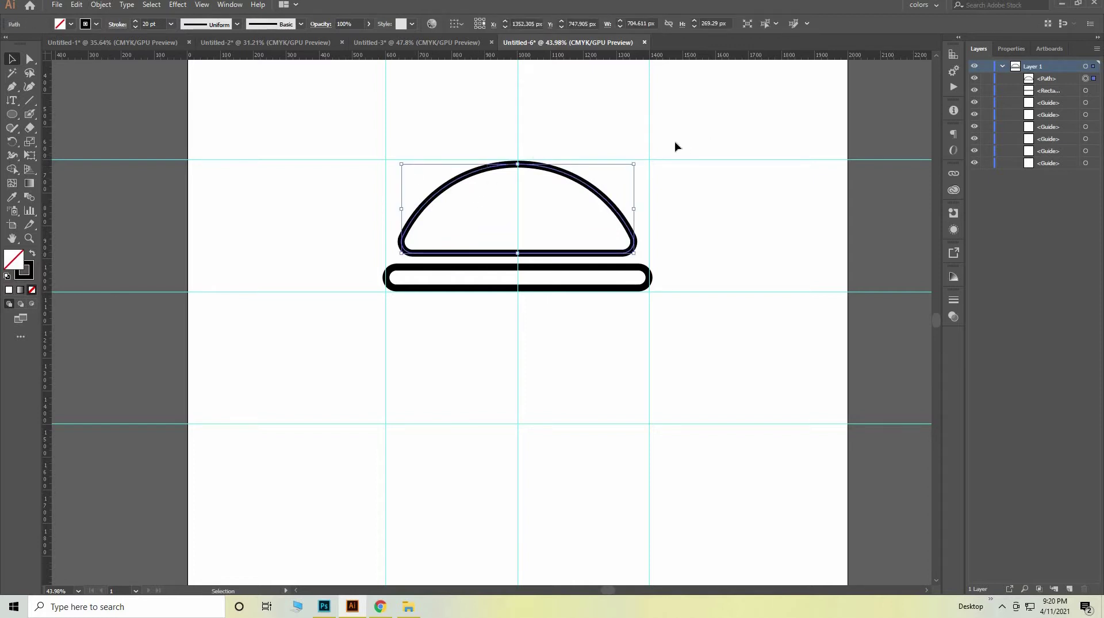
{"action": "left_click_drag", "start_coordinate": [642, 165], "coordinate": [649, 167]}
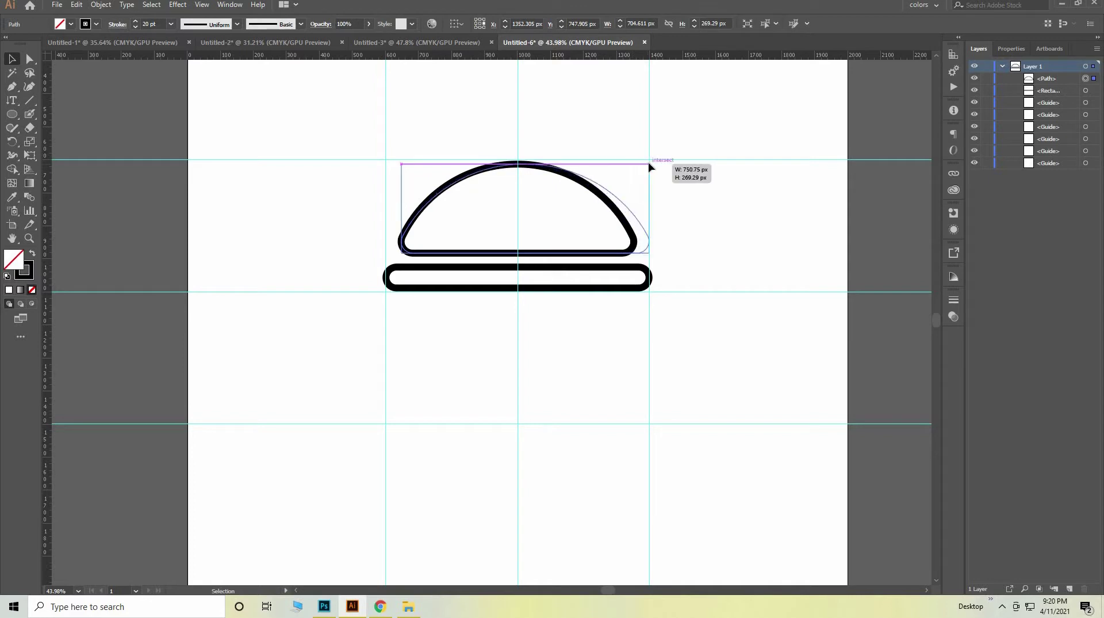
{"action": "key", "text": "a"}
{"action": "key", "text": "ctrl+z"}
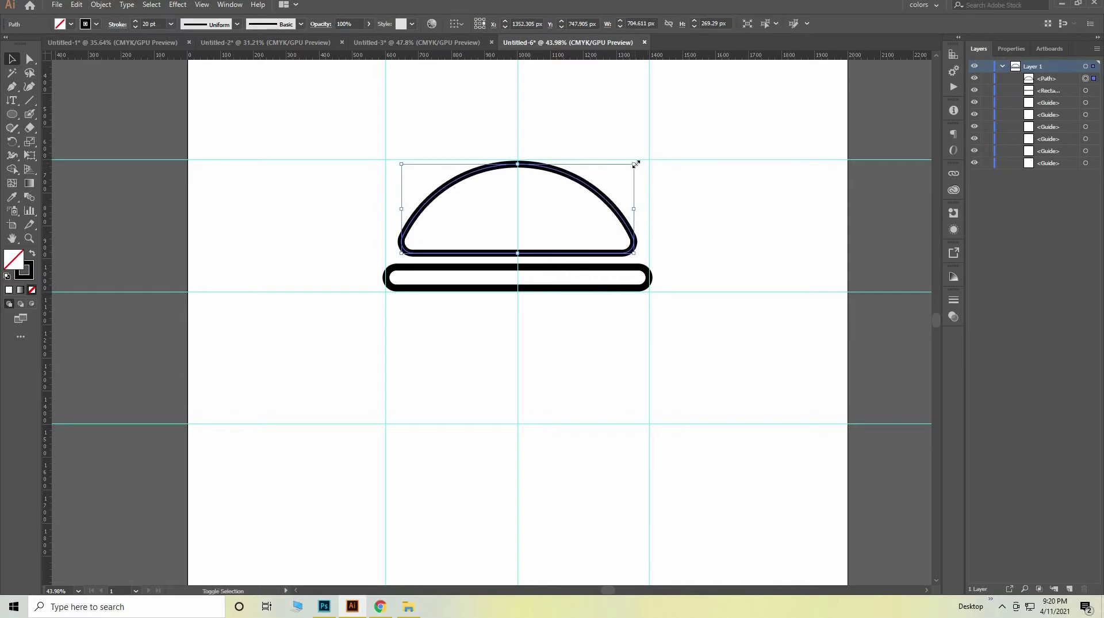
{"action": "left_click_drag", "start_coordinate": [636, 163], "coordinate": [651, 159]}
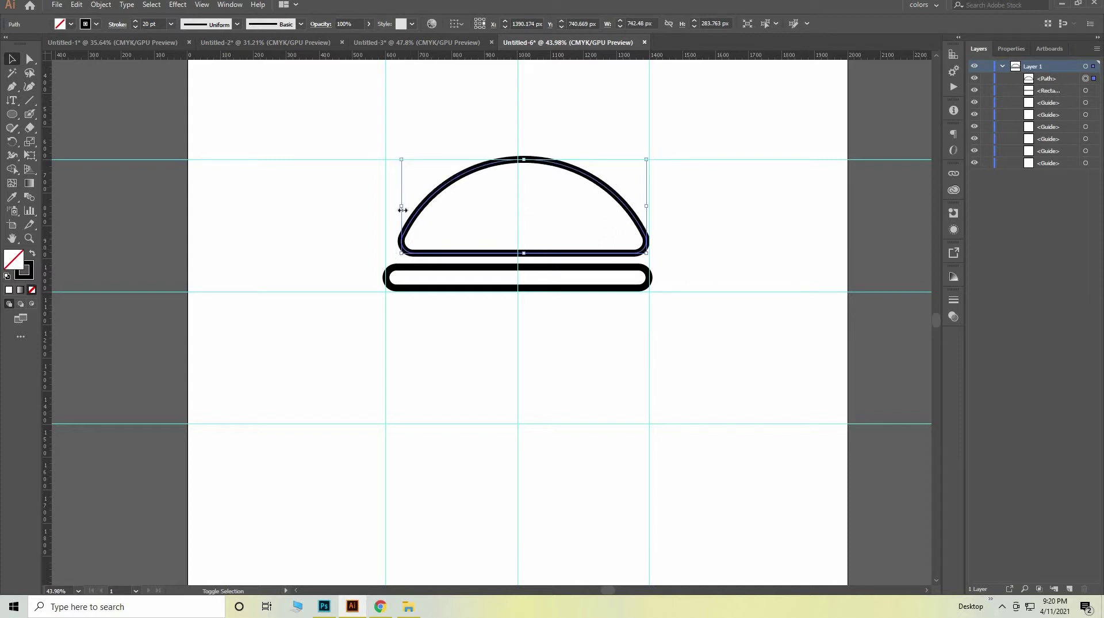
{"action": "left_click_drag", "start_coordinate": [403, 210], "coordinate": [385, 210]}
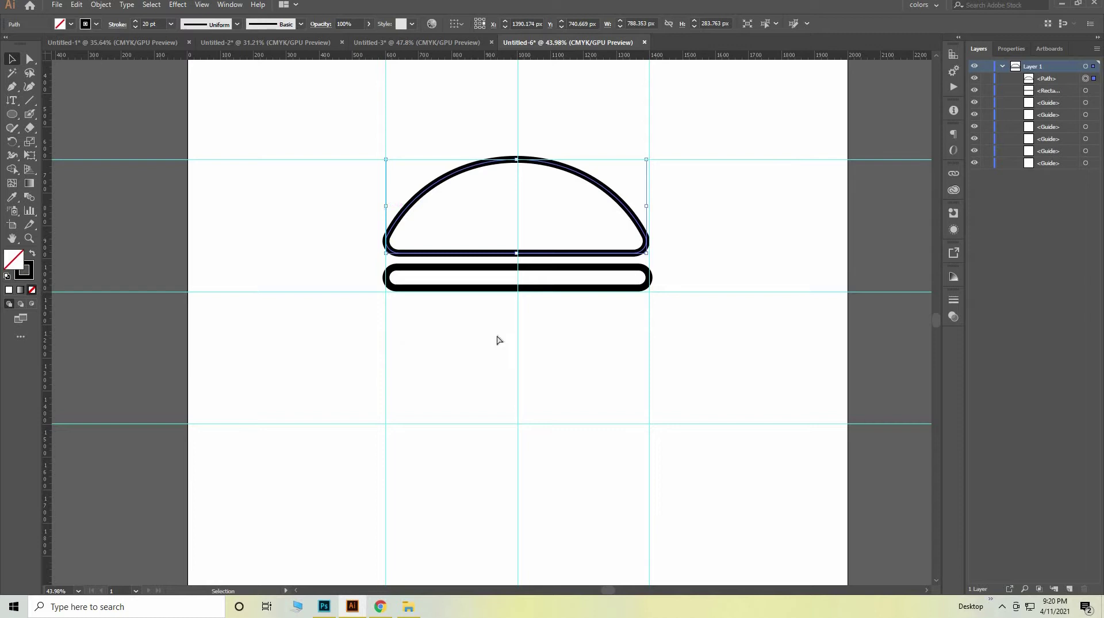
{"action": "key", "text": "ctrl+z"}
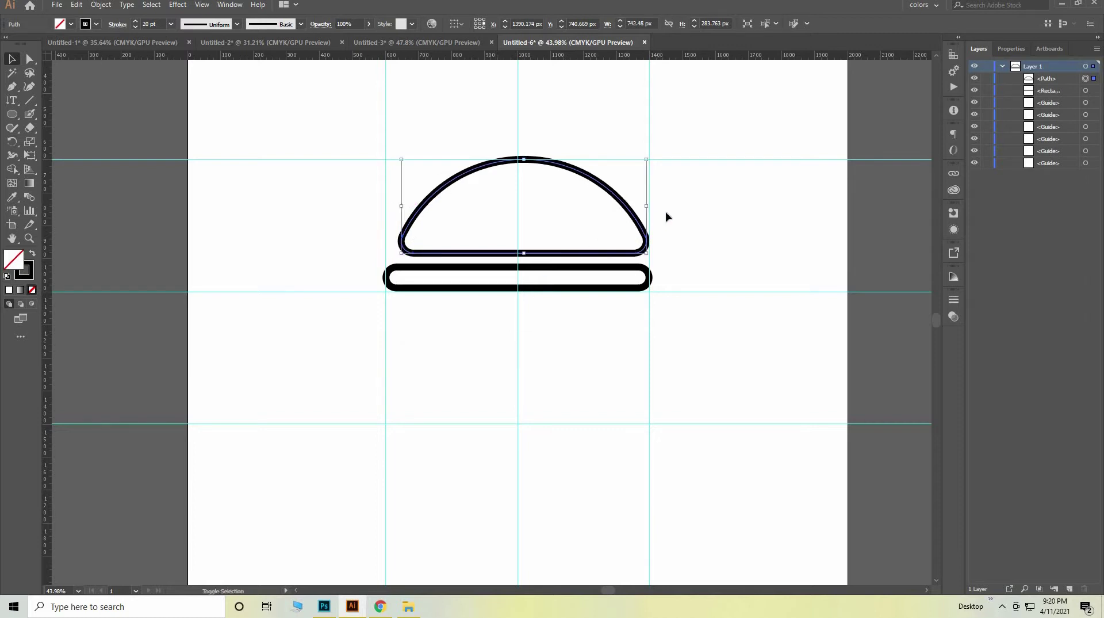
{"action": "left_click_drag", "start_coordinate": [532, 222], "coordinate": [392, 256]}
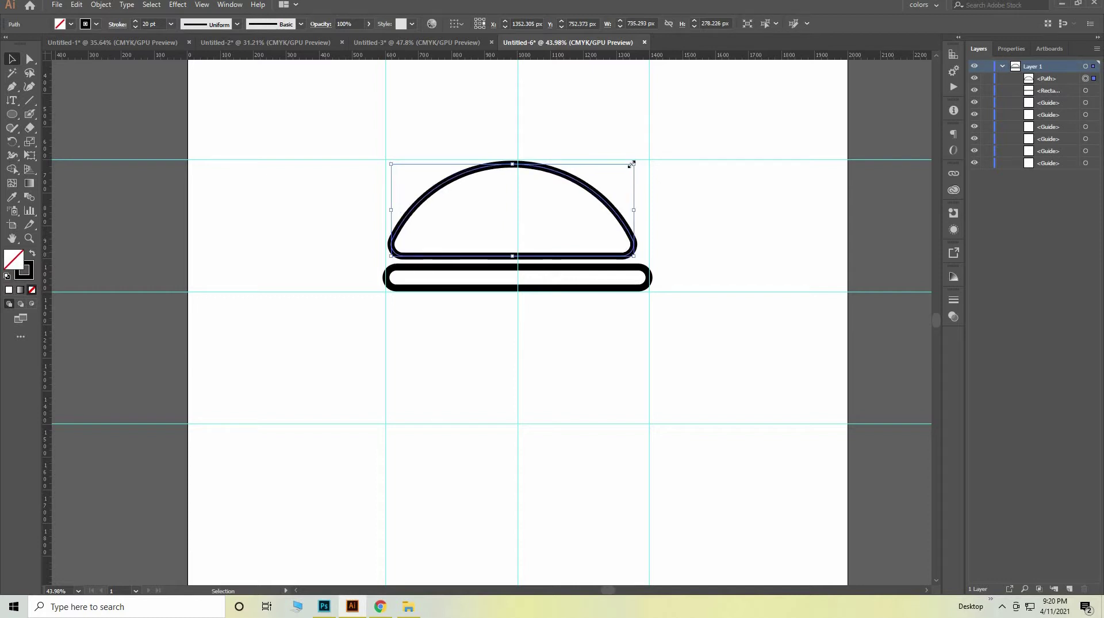
Step: Enlarge the dome slightly, flatten it to 271.801 px tall, and nudge it down
{"action": "left_click_drag", "start_coordinate": [645, 162], "coordinate": [653, 159]}
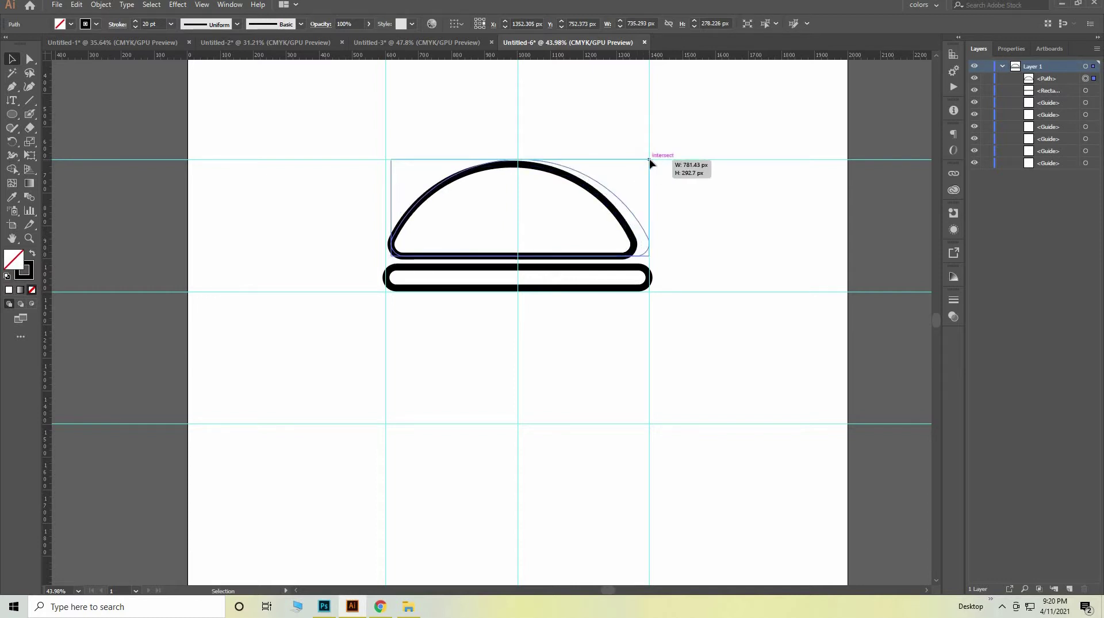
{"action": "key", "text": "a"}
{"action": "key", "text": "ctrl+z"}
{"action": "key", "text": "v"}
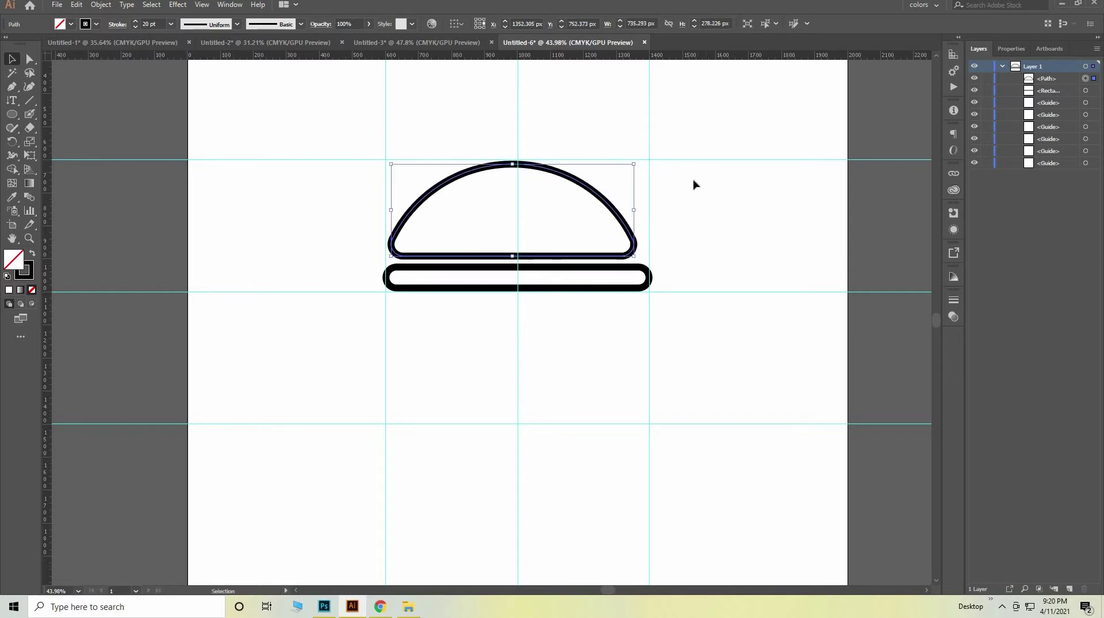
{"action": "key", "text": "ctrl+z"}
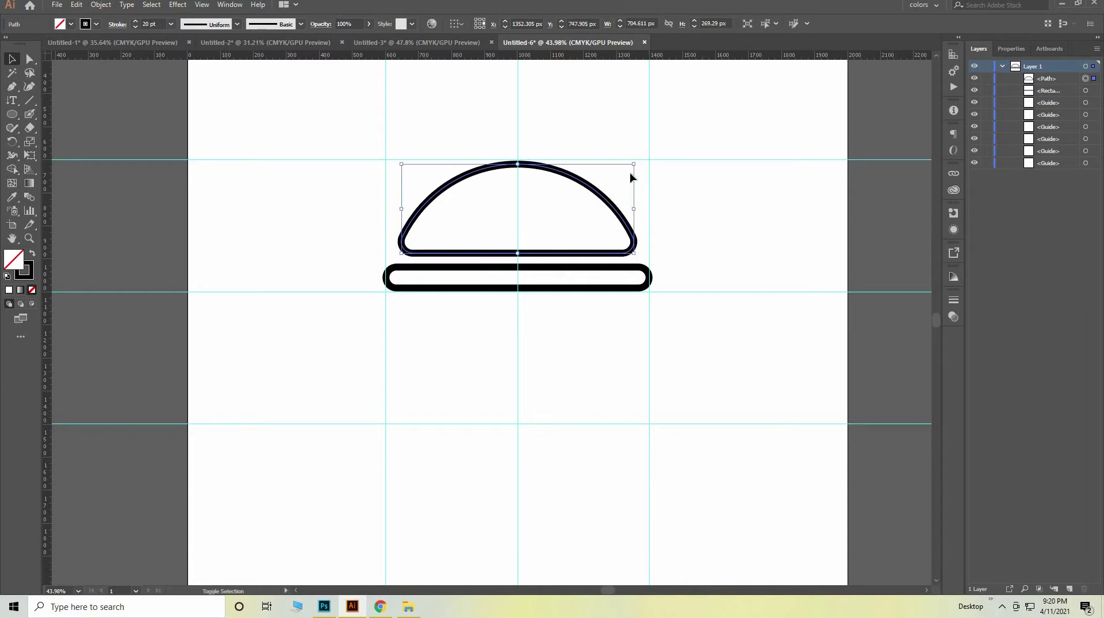
{"action": "left_click_drag", "start_coordinate": [640, 166], "coordinate": [641, 162]}
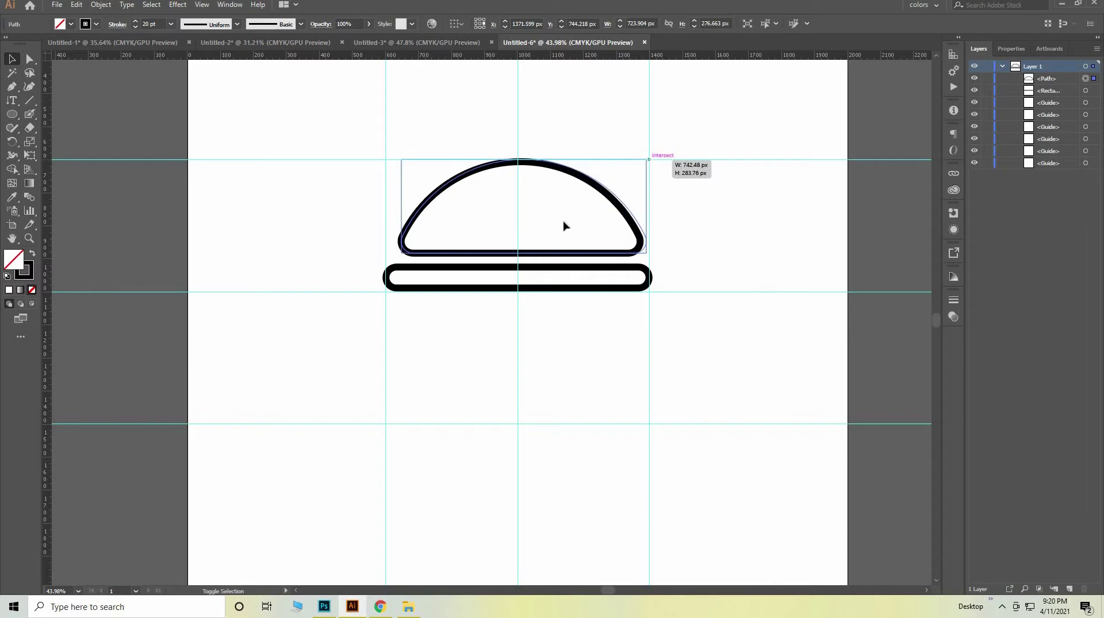
{"action": "left_click_drag", "start_coordinate": [642, 162], "coordinate": [646, 159]}
{"action": "left_click_drag", "start_coordinate": [403, 253], "coordinate": [406, 255]}
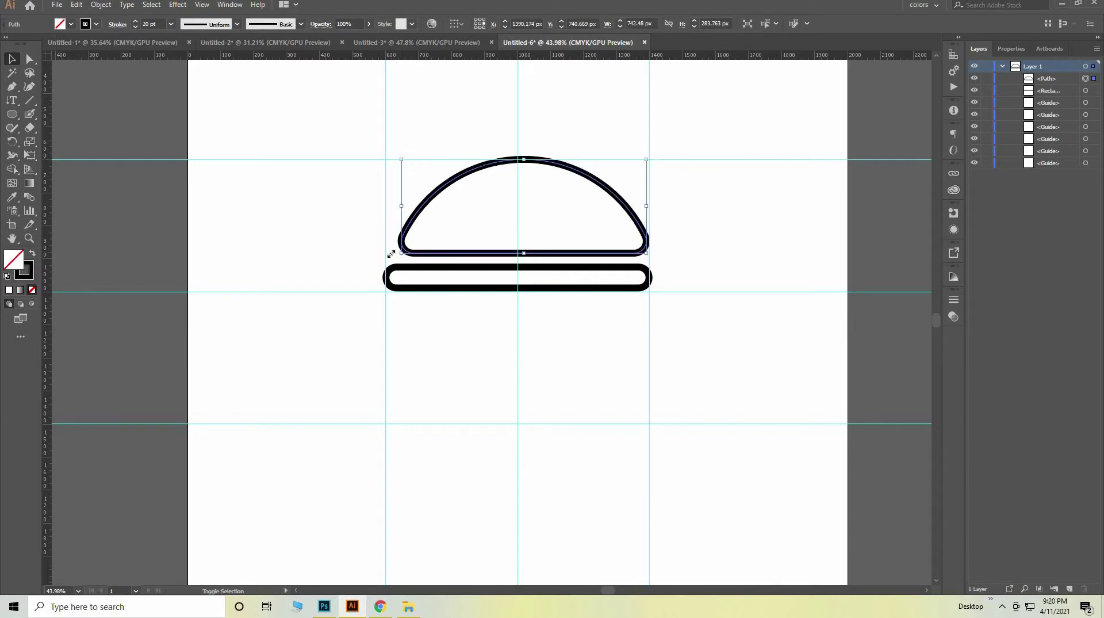
{"action": "left_click_drag", "start_coordinate": [406, 255], "coordinate": [384, 266]}
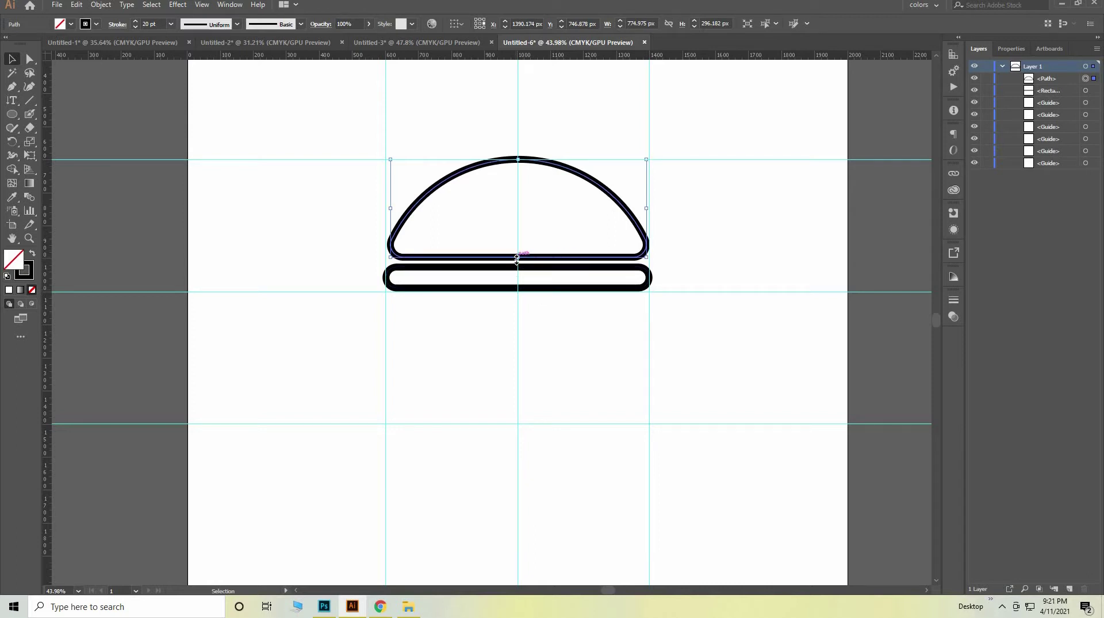
{"action": "left_click_drag", "start_coordinate": [518, 257], "coordinate": [520, 251]}
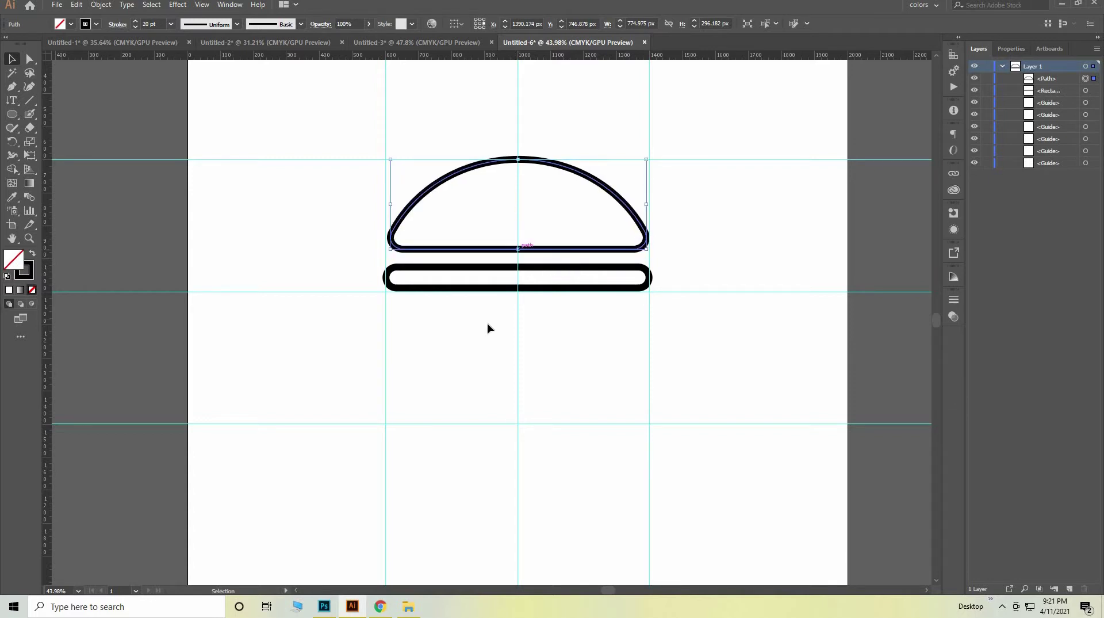
{"action": "key", "text": "Down"}
{"action": "key", "text": "Down"}
{"action": "key", "text": "Down"}
{"action": "key", "text": "Down"}
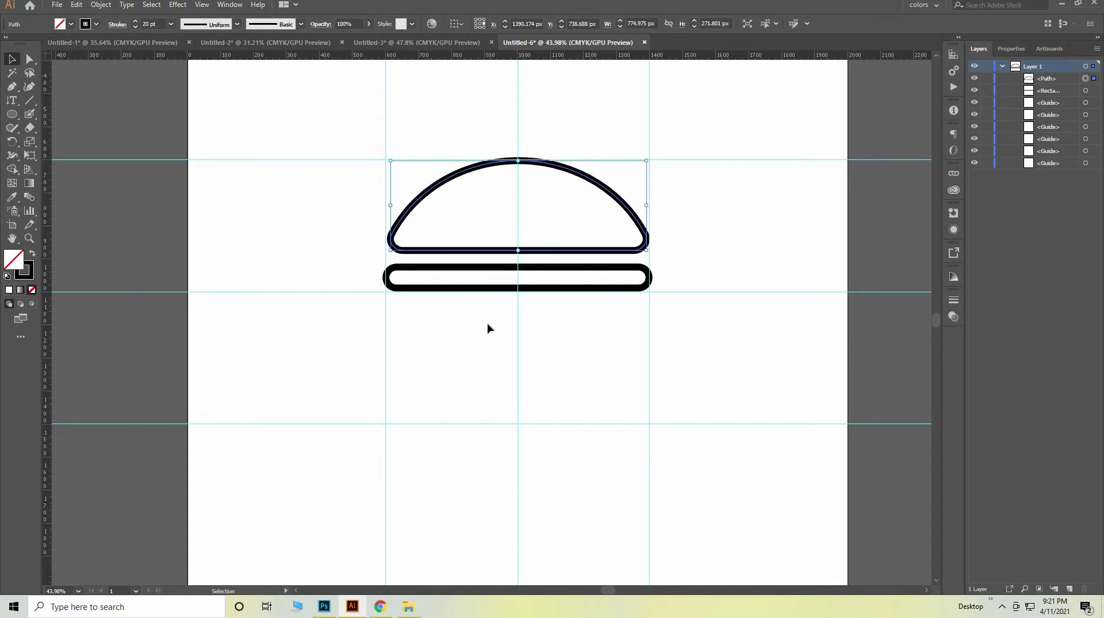
{"action": "key", "text": "Down"}
{"action": "left_click", "coordinate": [554, 361]}
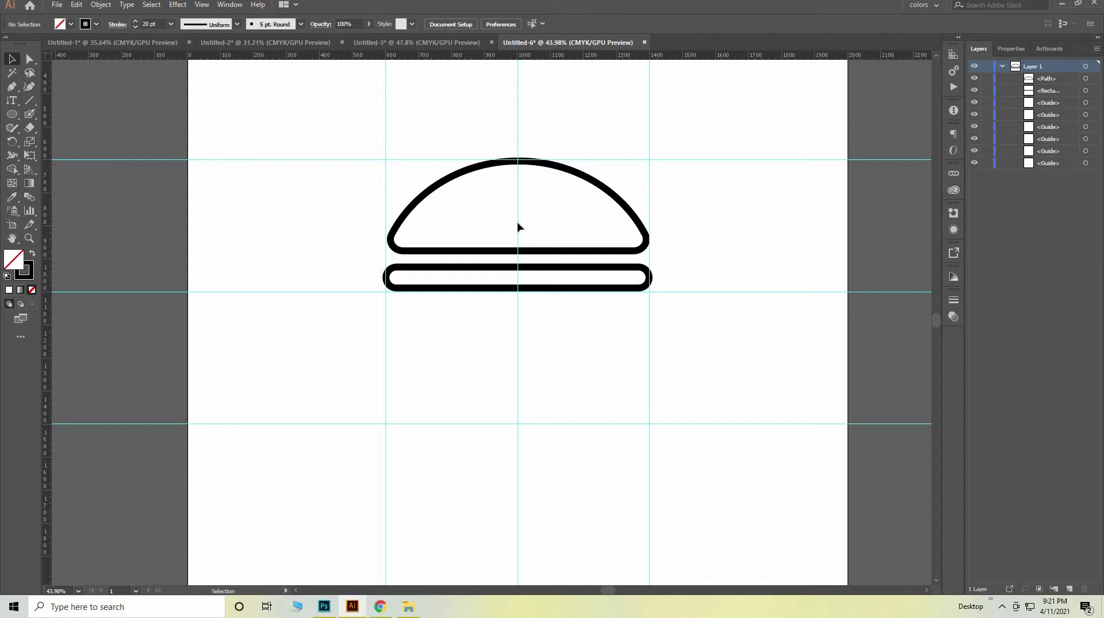
Step: Duplicate the rounded bar straight down and position the copy just below the first
{"action": "left_click", "coordinate": [553, 290]}
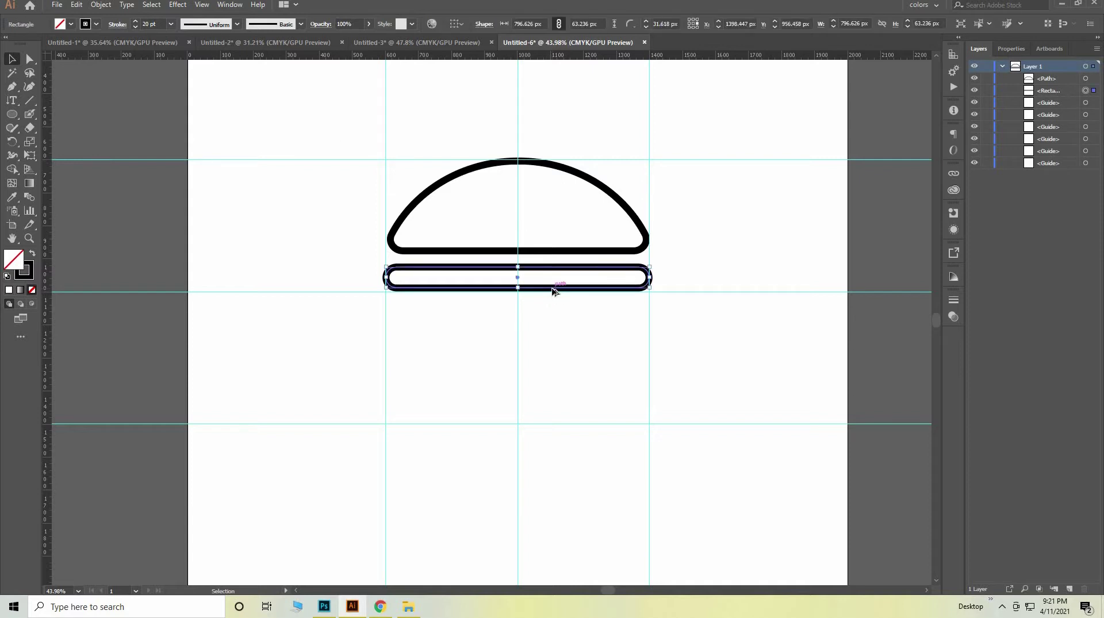
{"action": "left_click_drag", "start_coordinate": [555, 299], "coordinate": [550, 318]}
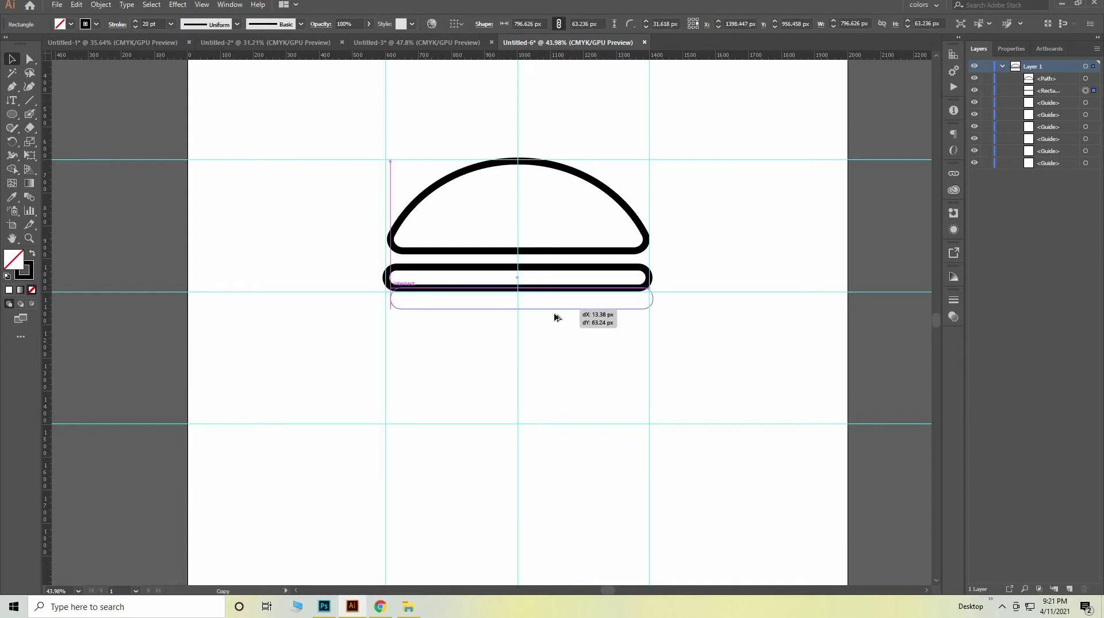
{"action": "key", "text": "shift"}
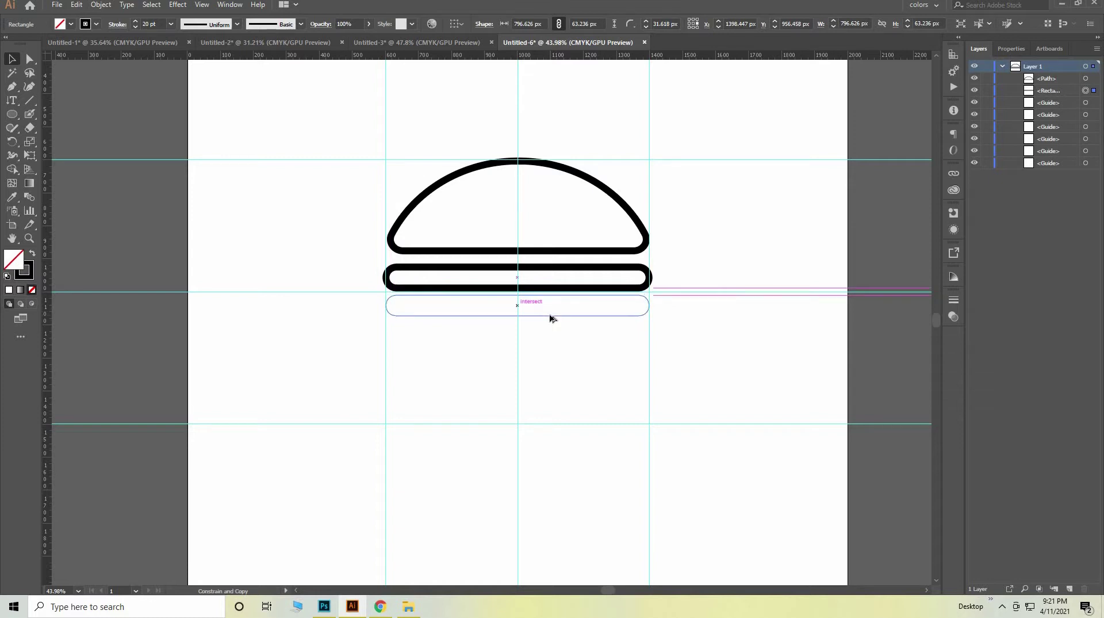
{"action": "left_click_drag", "start_coordinate": [551, 311], "coordinate": [551, 311]}
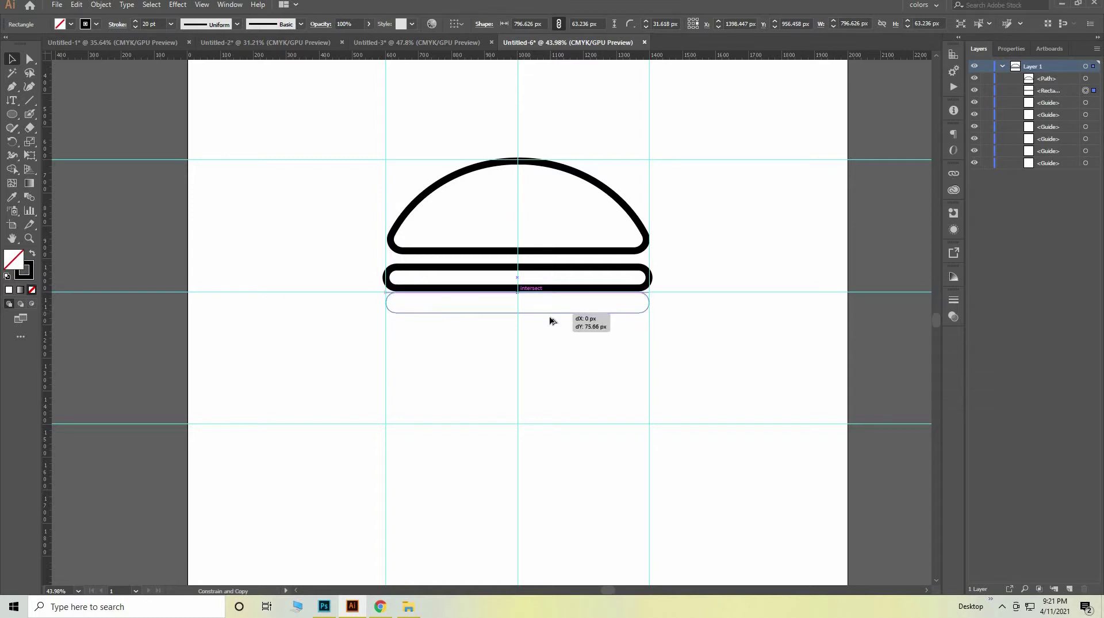
{"action": "left_click_drag", "start_coordinate": [550, 317], "coordinate": [552, 320]}
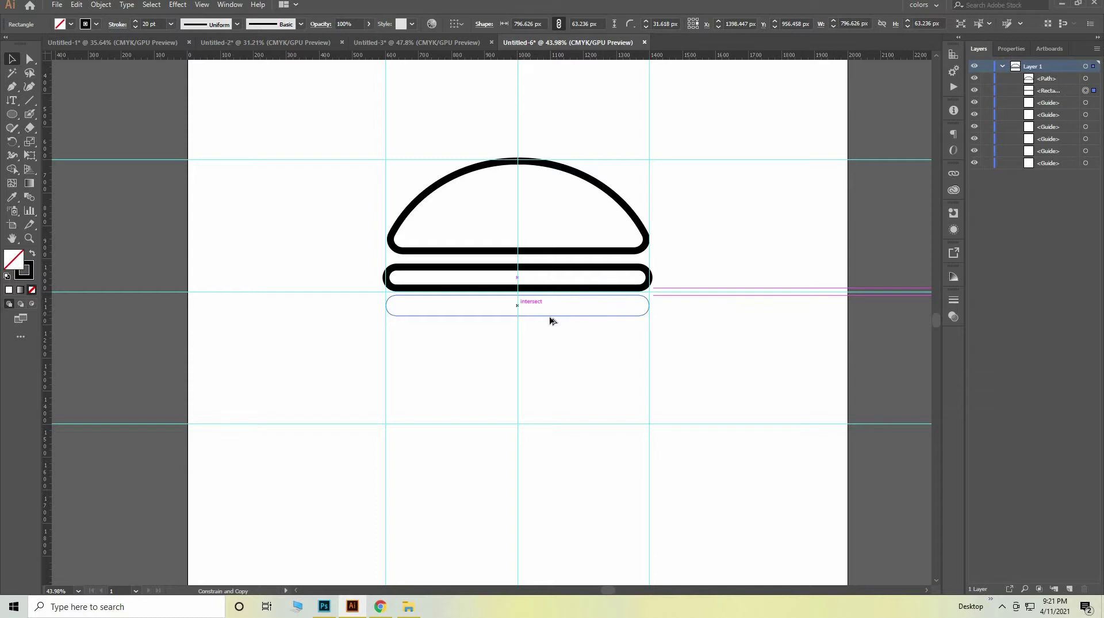
{"action": "left_click_drag", "start_coordinate": [551, 323], "coordinate": [548, 335]}
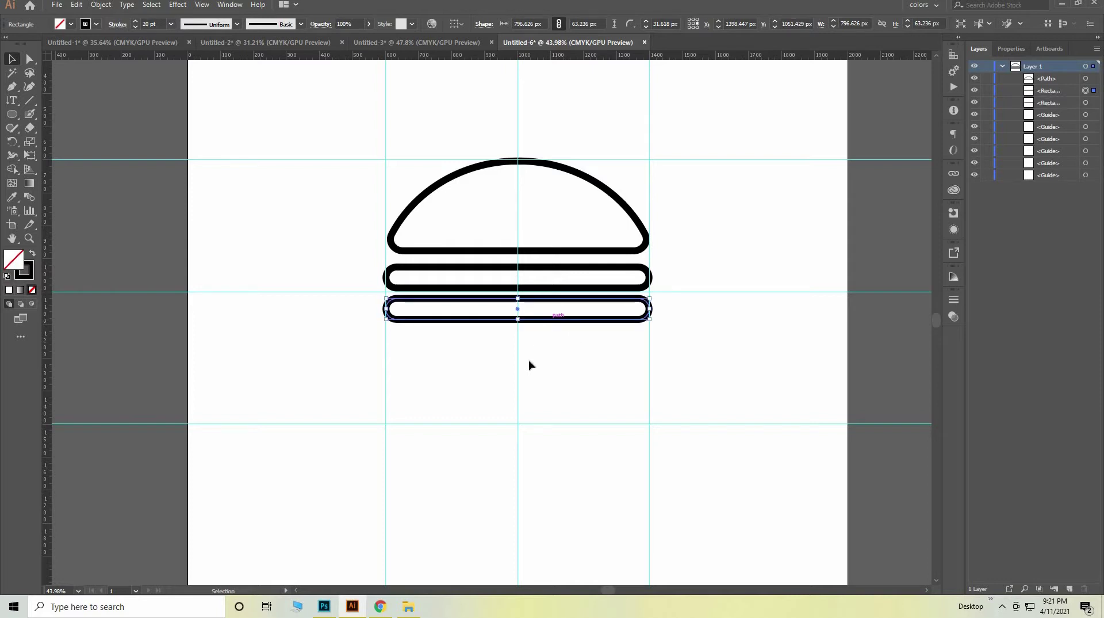
{"action": "key", "text": "Down"}
{"action": "key", "text": "Down"}
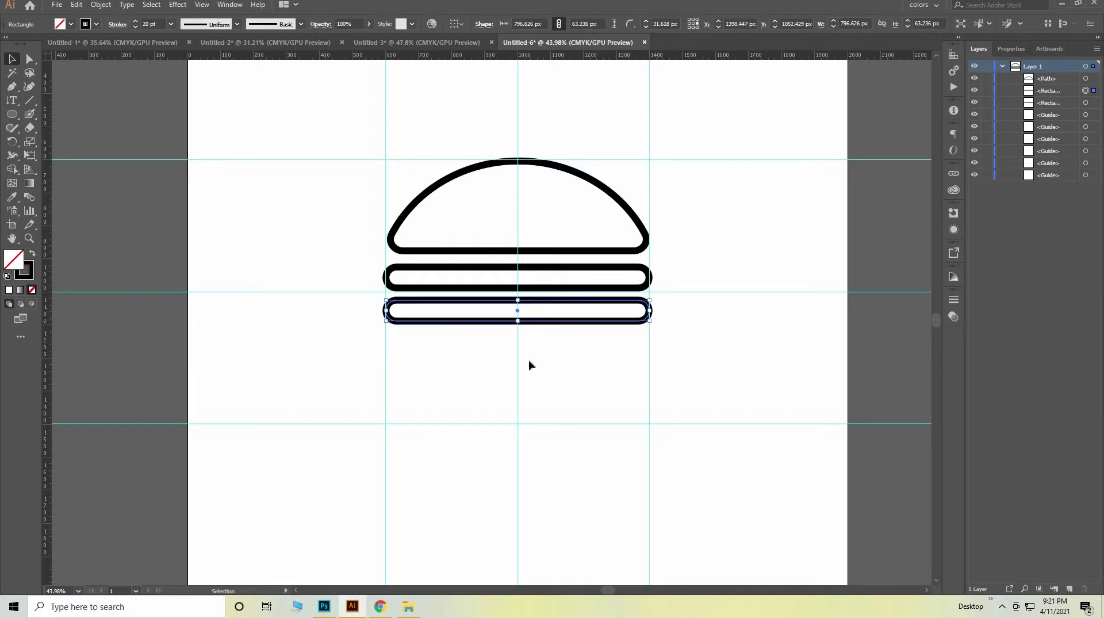
{"action": "left_click", "coordinate": [556, 252]}
{"action": "key", "text": "Down"}
{"action": "key", "text": "Down"}
{"action": "key", "text": "Down"}
{"action": "key", "text": "Down"}
{"action": "key", "text": "Down"}
{"action": "key", "text": "Down"}
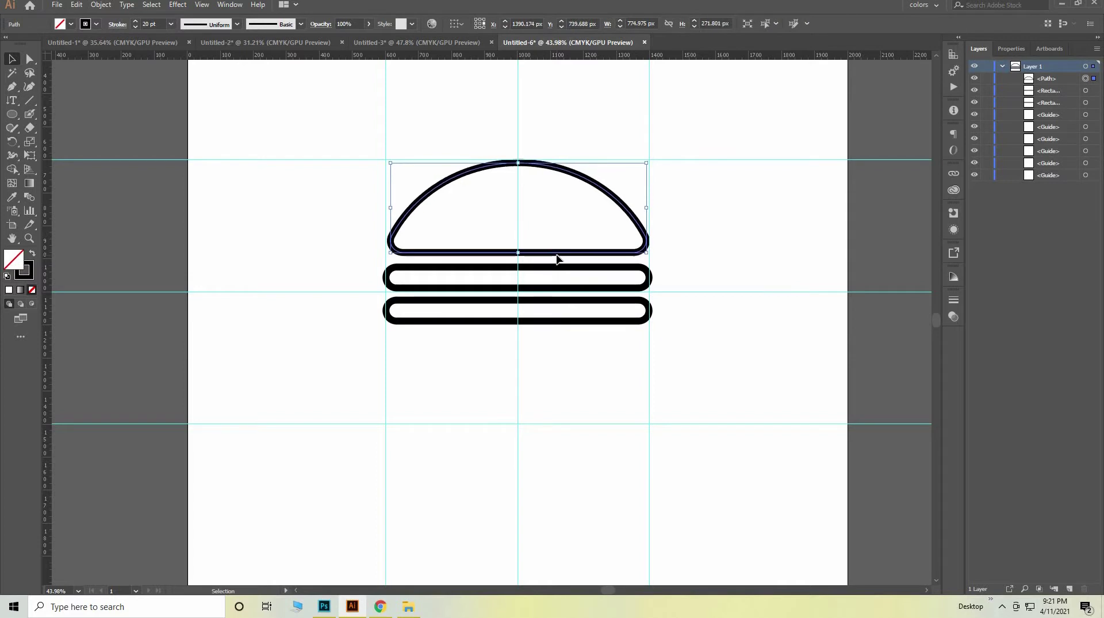
{"action": "left_click", "coordinate": [550, 326]}
{"action": "left_click", "coordinate": [549, 327]}
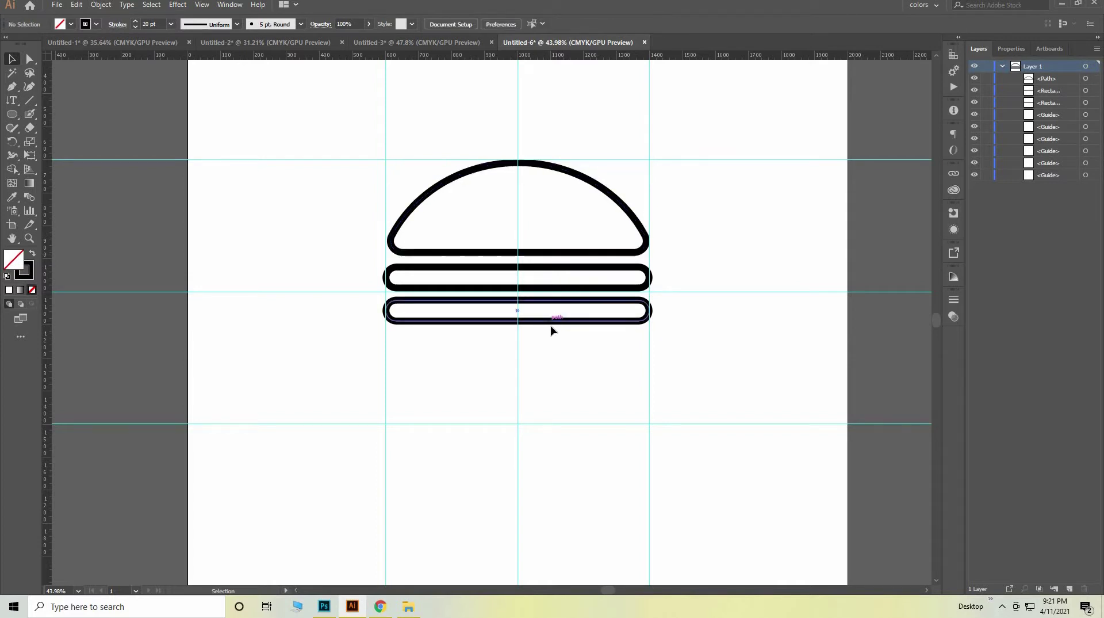
Step: Draw an 800 × 692 px ellipse from the lower bar's left end and select it with the bar
{"action": "key", "text": "Down"}
{"action": "key", "text": "Down"}
{"action": "key", "text": "Down"}
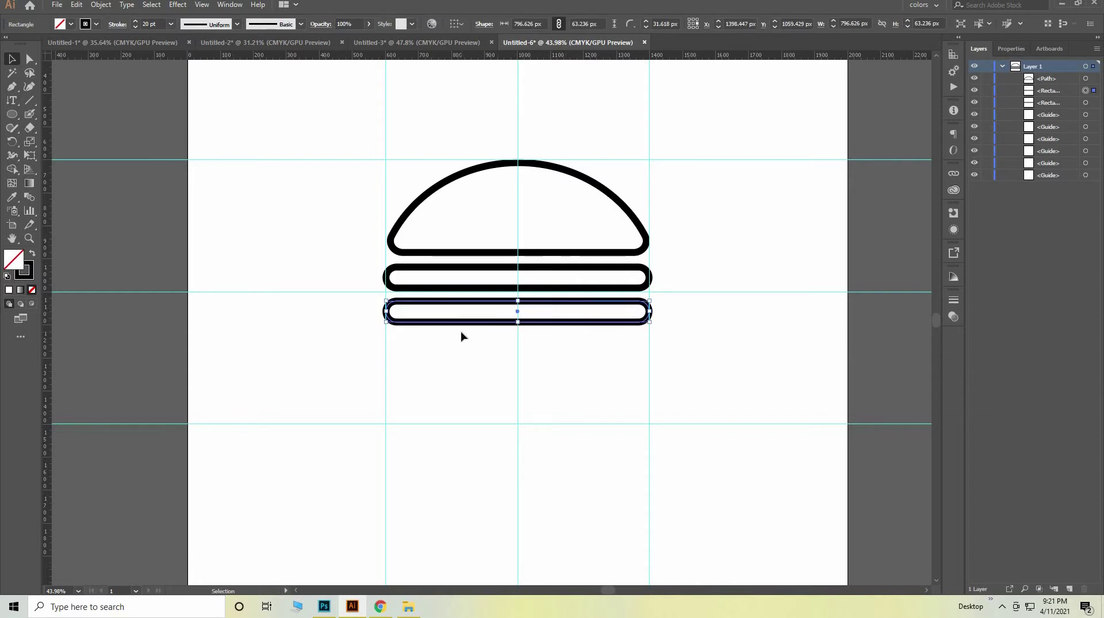
{"action": "left_click", "coordinate": [14, 118]}
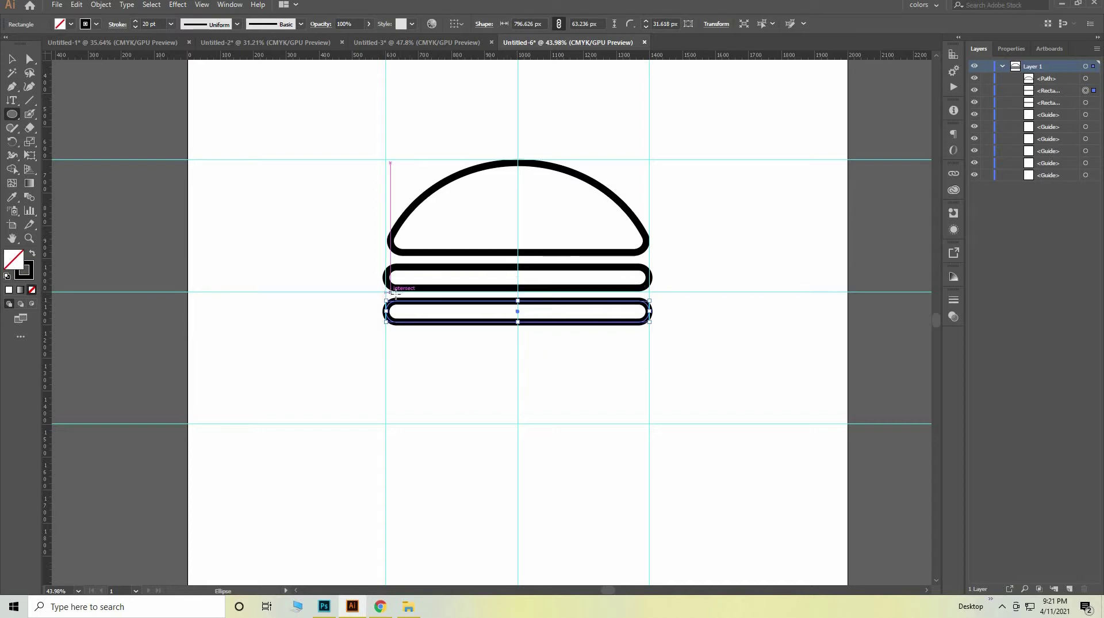
{"action": "mouse_move", "coordinate": [392, 293]}
{"action": "left_mouse_down"}
{"action": "mouse_move", "coordinate": [558, 388]}
{"action": "mouse_move", "coordinate": [639, 487]}
{"action": "mouse_move", "coordinate": [641, 423]}
{"action": "mouse_move", "coordinate": [650, 450]}
{"action": "left_mouse_up"}
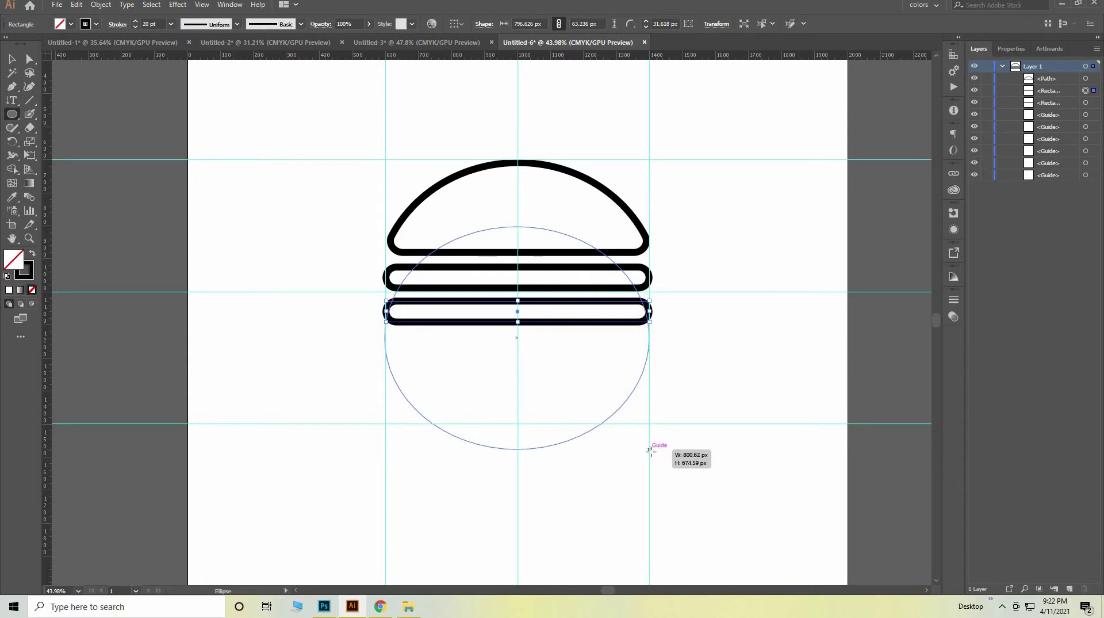
{"action": "left_click_drag", "start_coordinate": [650, 449], "coordinate": [647, 456]}
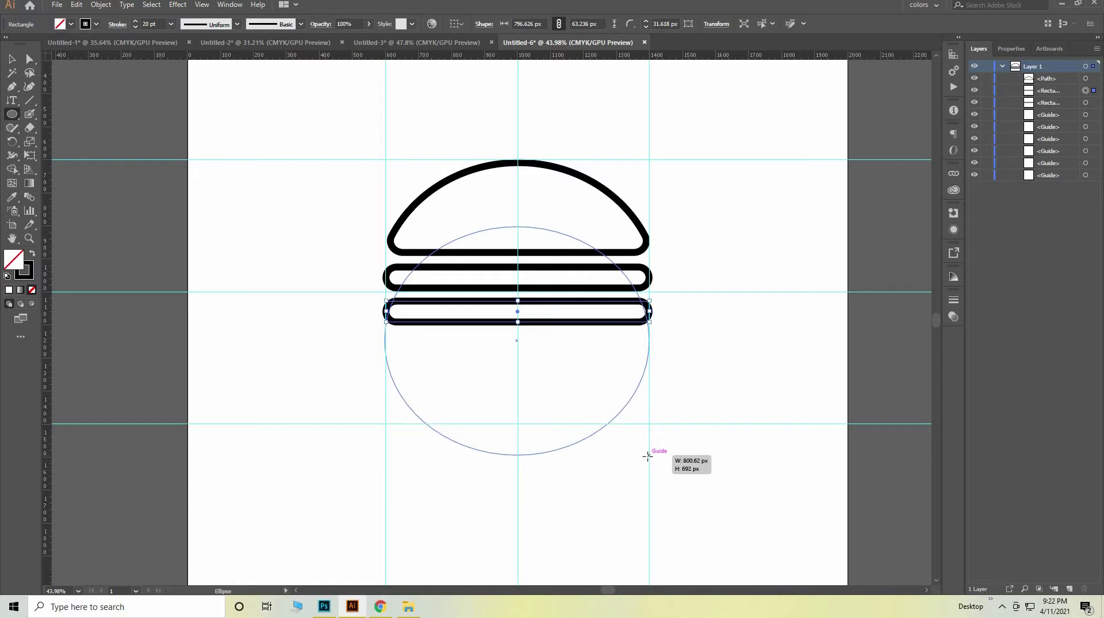
{"action": "left_click_drag", "start_coordinate": [647, 456], "coordinate": [647, 456]}
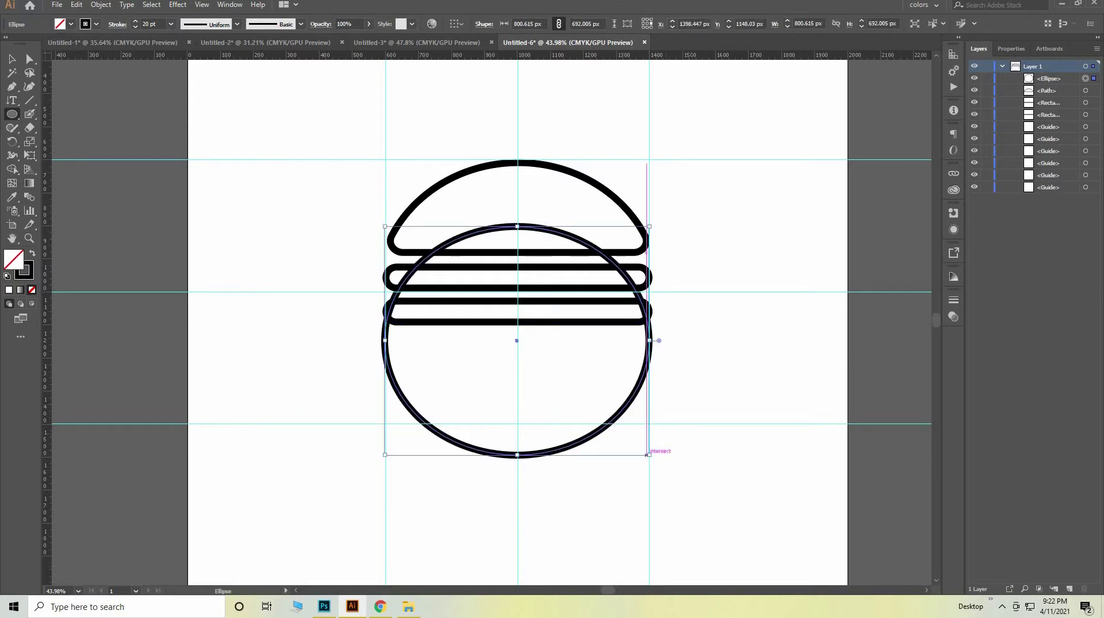
{"action": "left_click", "coordinate": [8, 61]}
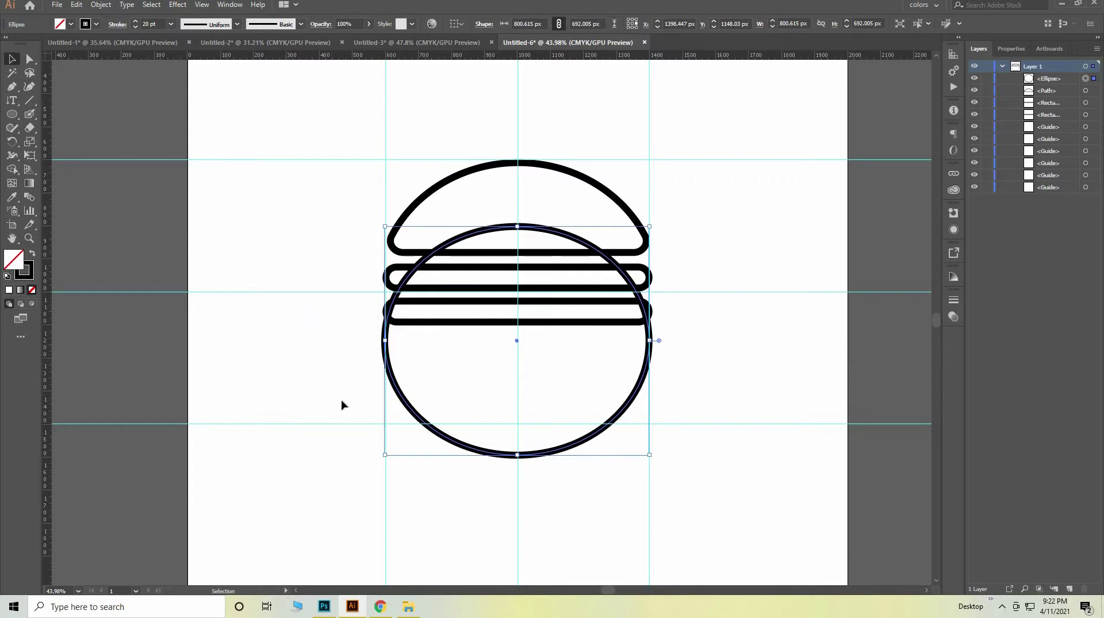
{"action": "left_click_drag", "start_coordinate": [338, 405], "coordinate": [495, 315]}
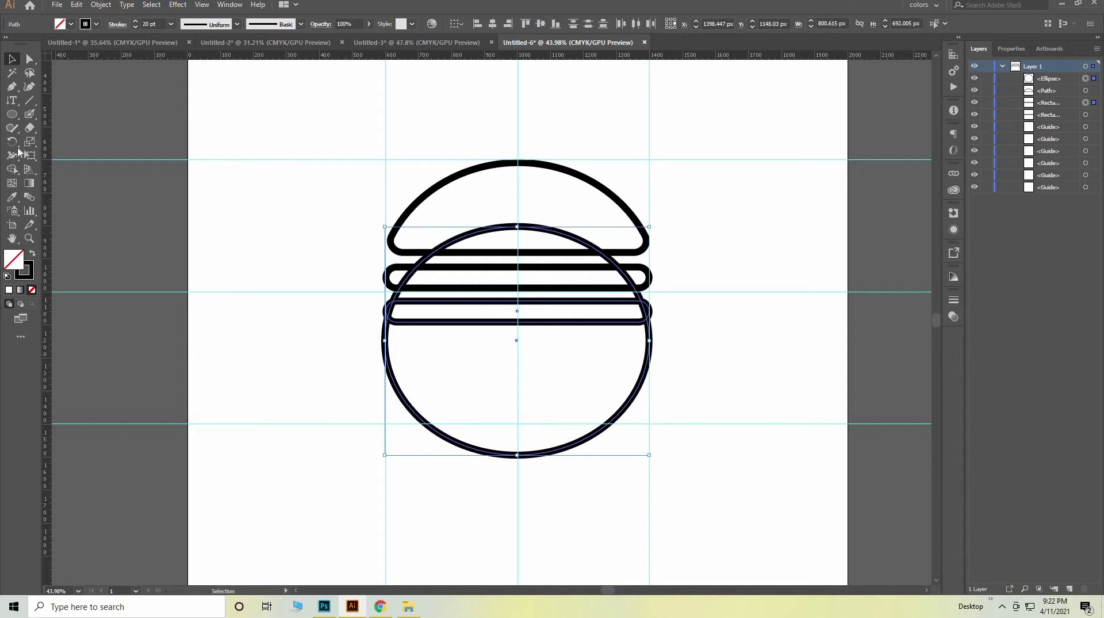
Step: With Shape Builder, delete the ellipse's part above the bottom bar and keep the bar whole
{"action": "left_click", "coordinate": [18, 170]}
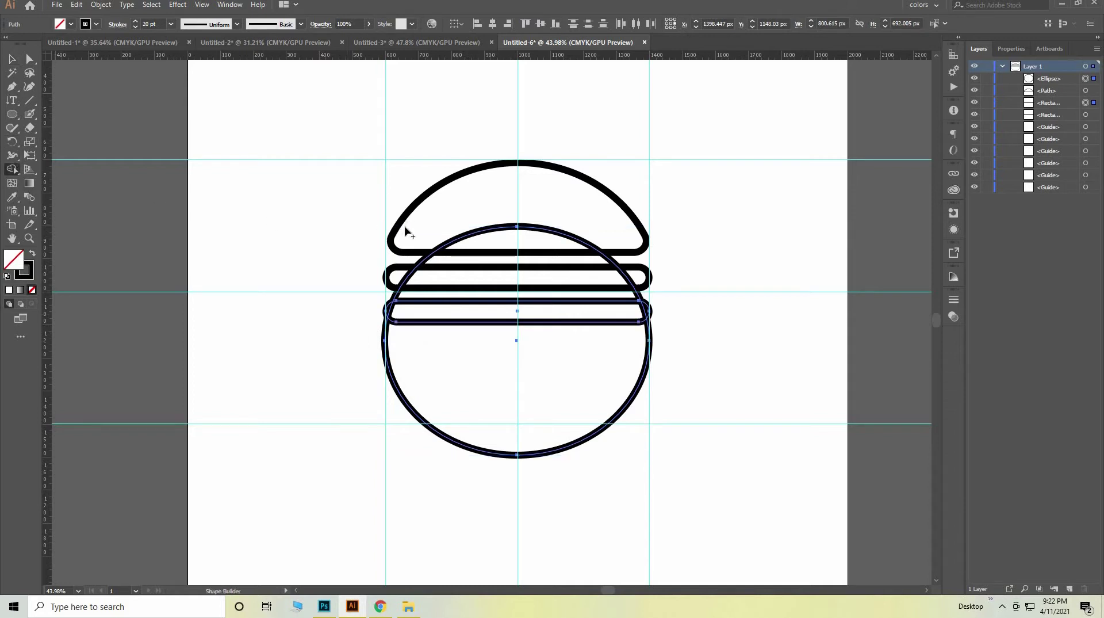
{"action": "left_click", "coordinate": [459, 271], "text": "alt"}
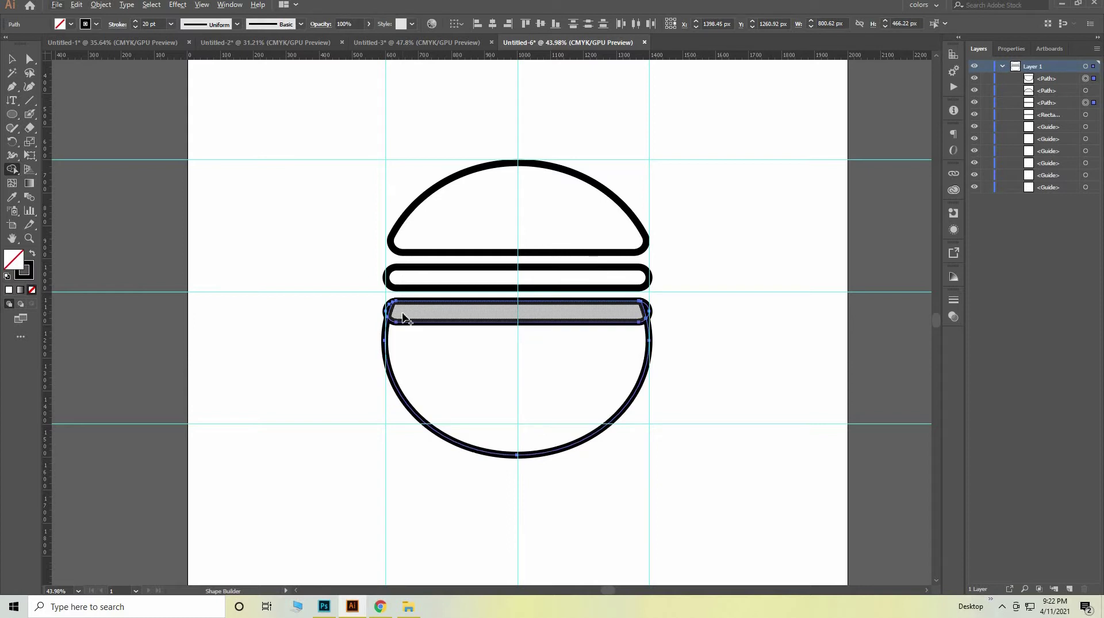
{"action": "left_click", "coordinate": [426, 322]}
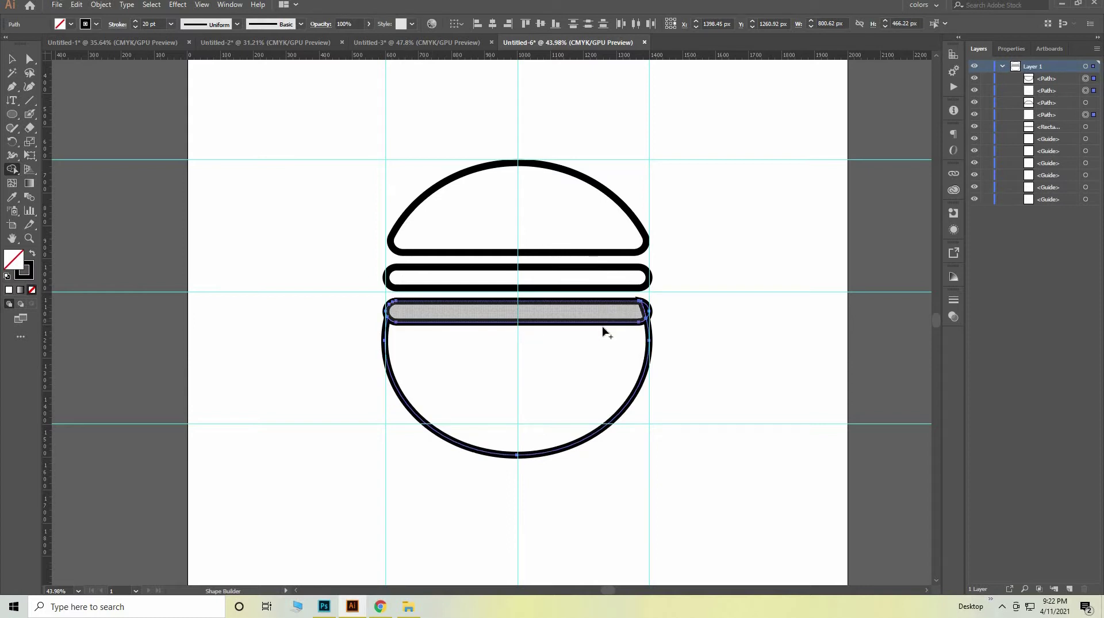
{"action": "left_click", "coordinate": [633, 314]}
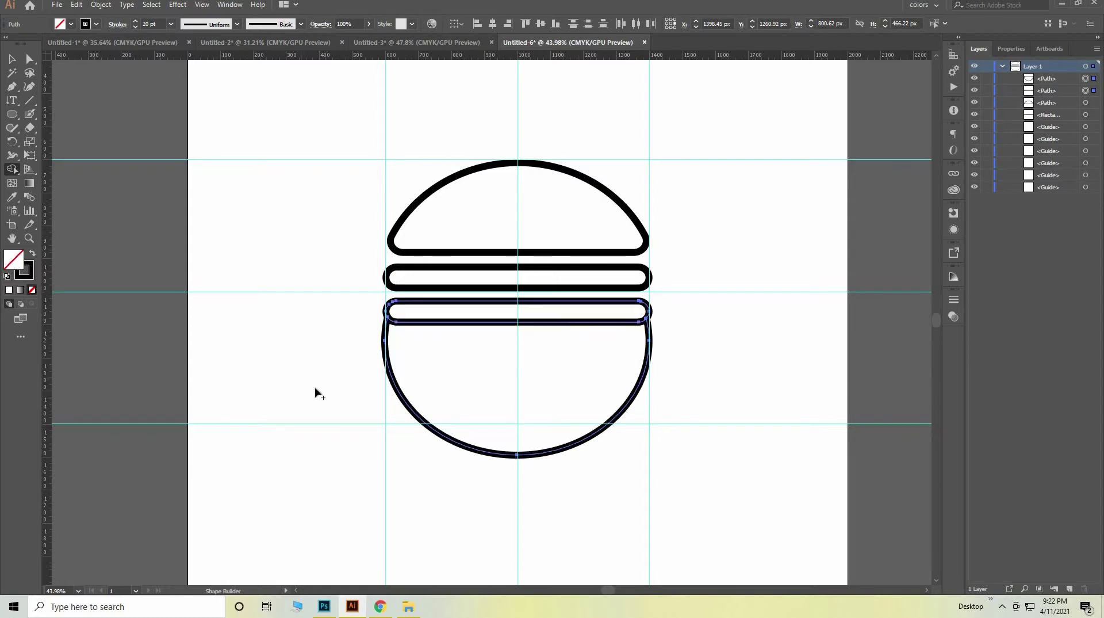
{"action": "left_click", "coordinate": [10, 60]}
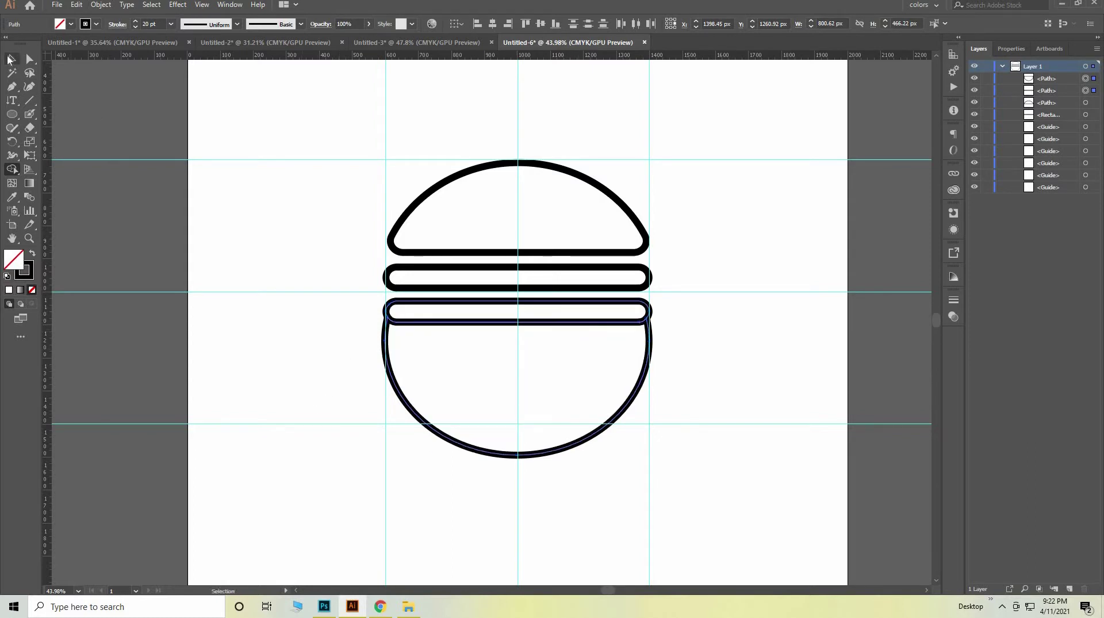
Step: Draw a horizontal cutting line and trim off the bun's bottom to a flat base
{"action": "left_click", "coordinate": [33, 105]}
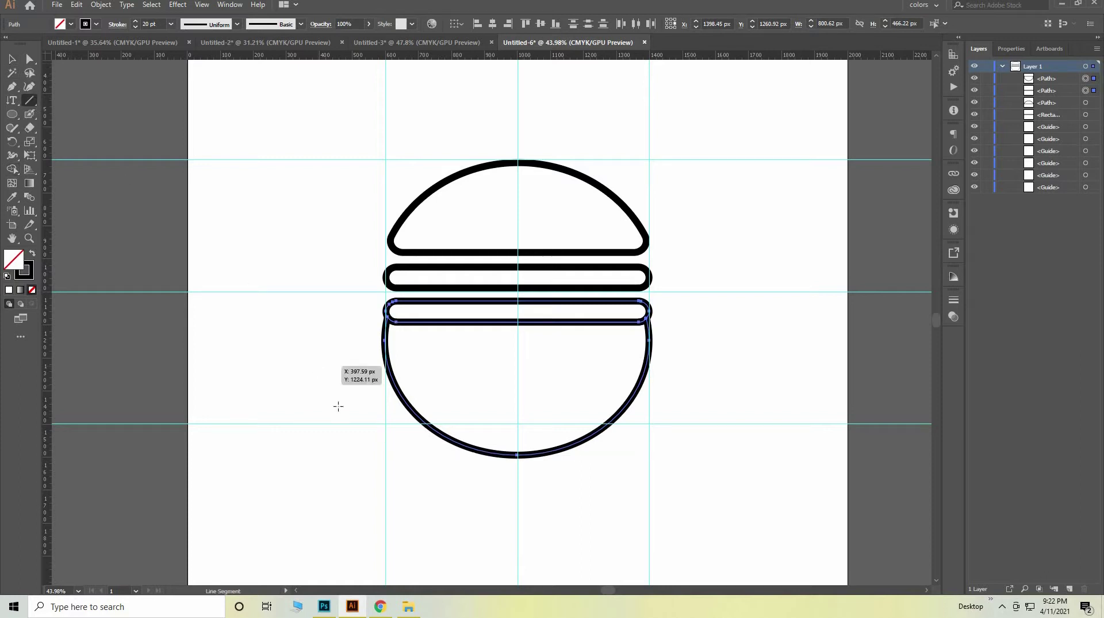
{"action": "left_click_drag", "start_coordinate": [339, 406], "coordinate": [682, 453]}
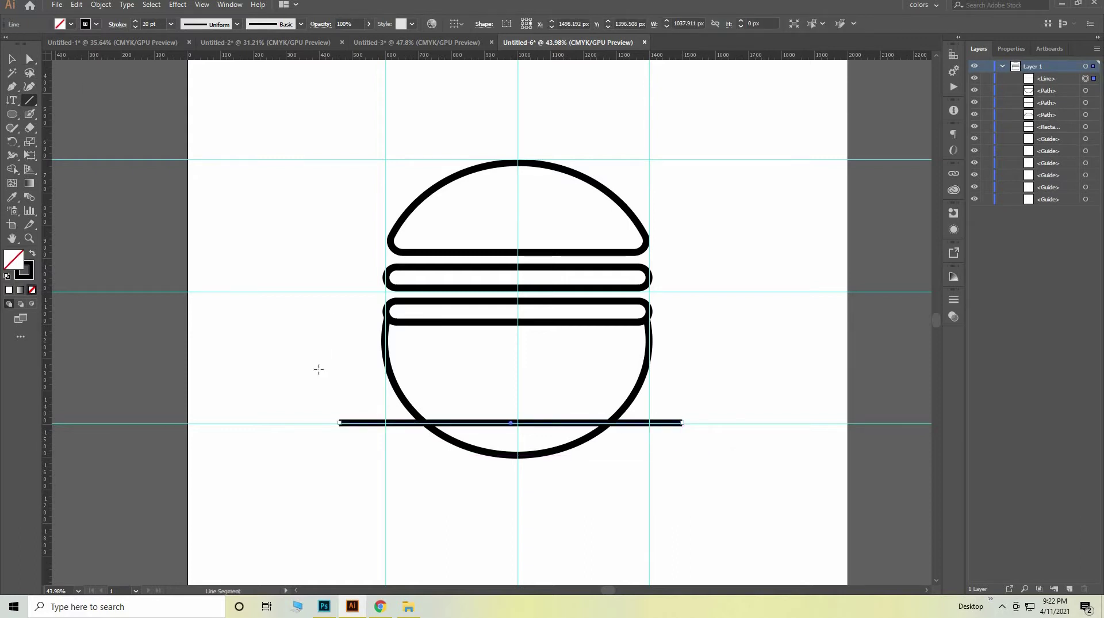
{"action": "left_click_drag", "start_coordinate": [333, 369], "coordinate": [518, 319]}
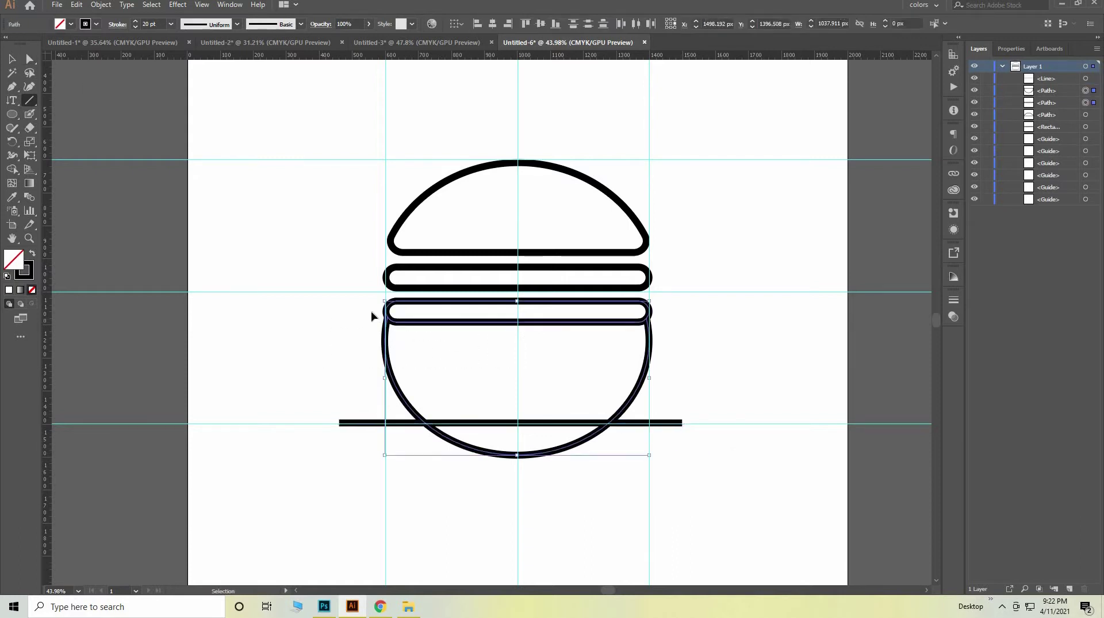
{"action": "left_click_drag", "start_coordinate": [380, 302], "coordinate": [516, 469]}
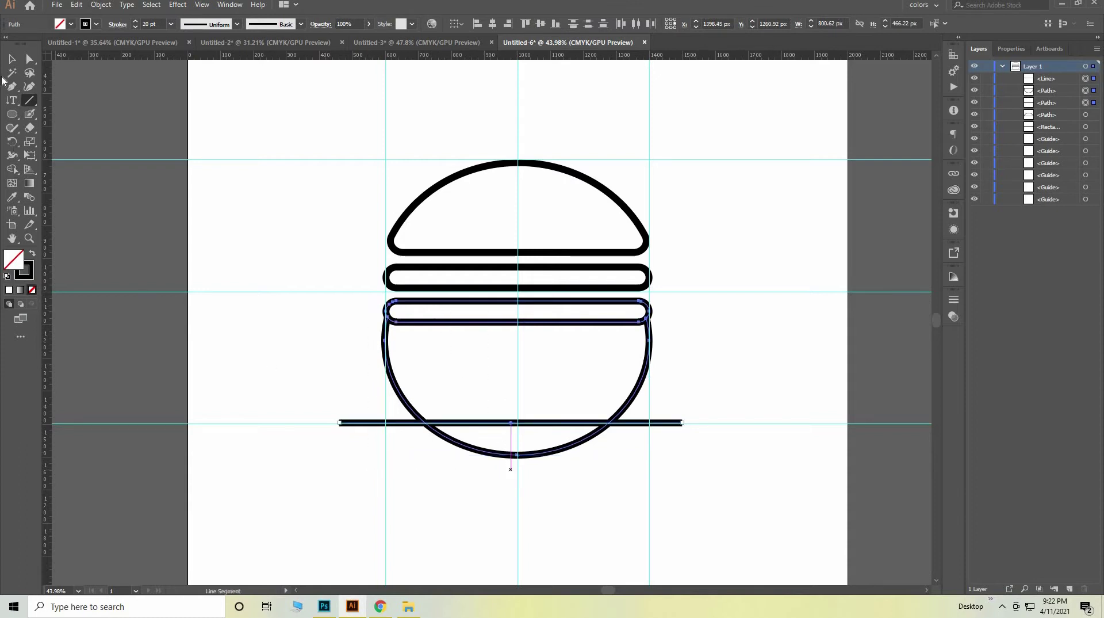
{"action": "key", "text": "backslash"}
{"action": "left_click", "coordinate": [14, 171]}
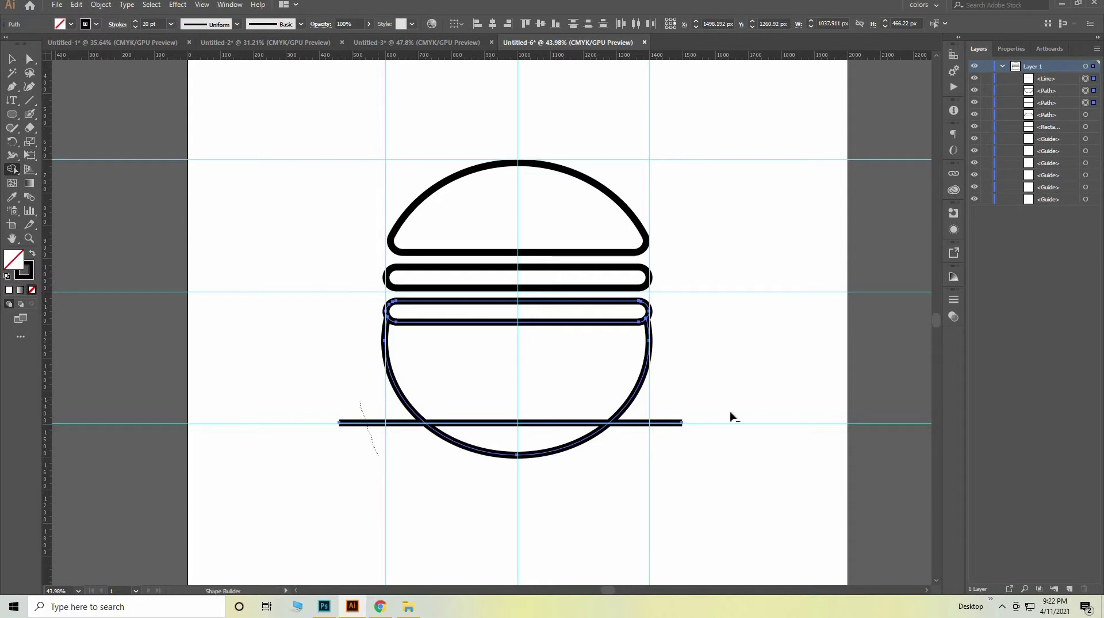
{"action": "left_click_drag", "start_coordinate": [377, 458], "coordinate": [368, 417]}
{"action": "mouse_move", "coordinate": [681, 404]}
{"action": "left_mouse_down"}
{"action": "mouse_move", "coordinate": [600, 463]}
{"action": "mouse_move", "coordinate": [626, 438]}
{"action": "left_mouse_up"}
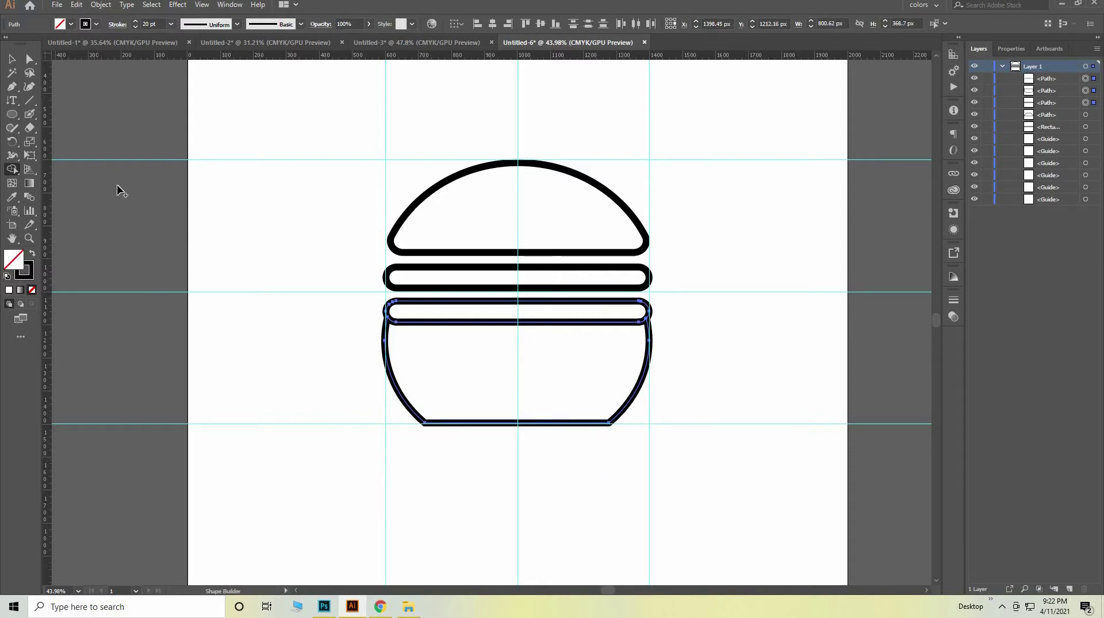
Step: Round the bottom bun's lower corners further with the corner widgets
{"action": "left_click", "coordinate": [12, 59]}
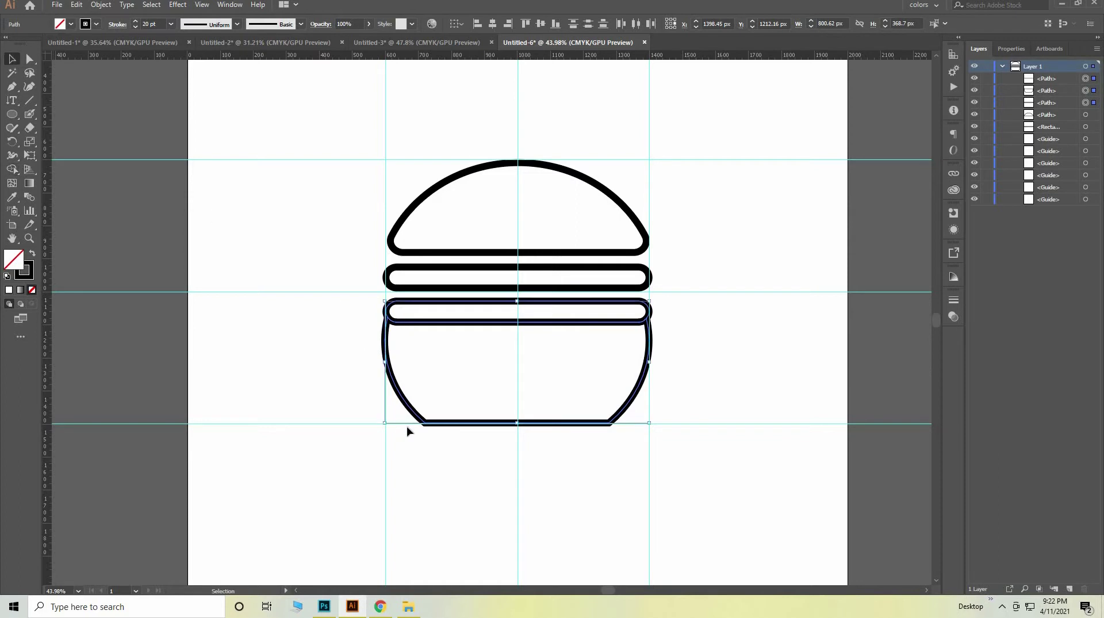
{"action": "left_click", "coordinate": [30, 59]}
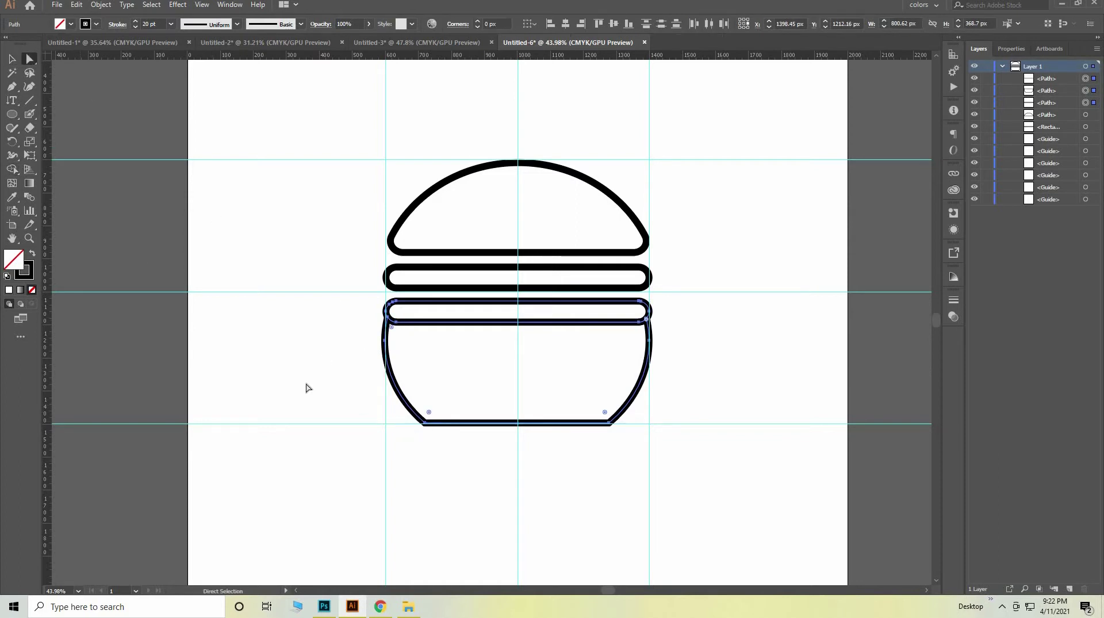
{"action": "mouse_move", "coordinate": [750, 394]}
{"action": "left_mouse_down"}
{"action": "mouse_move", "coordinate": [436, 420]}
{"action": "mouse_move", "coordinate": [441, 381]}
{"action": "left_mouse_up"}
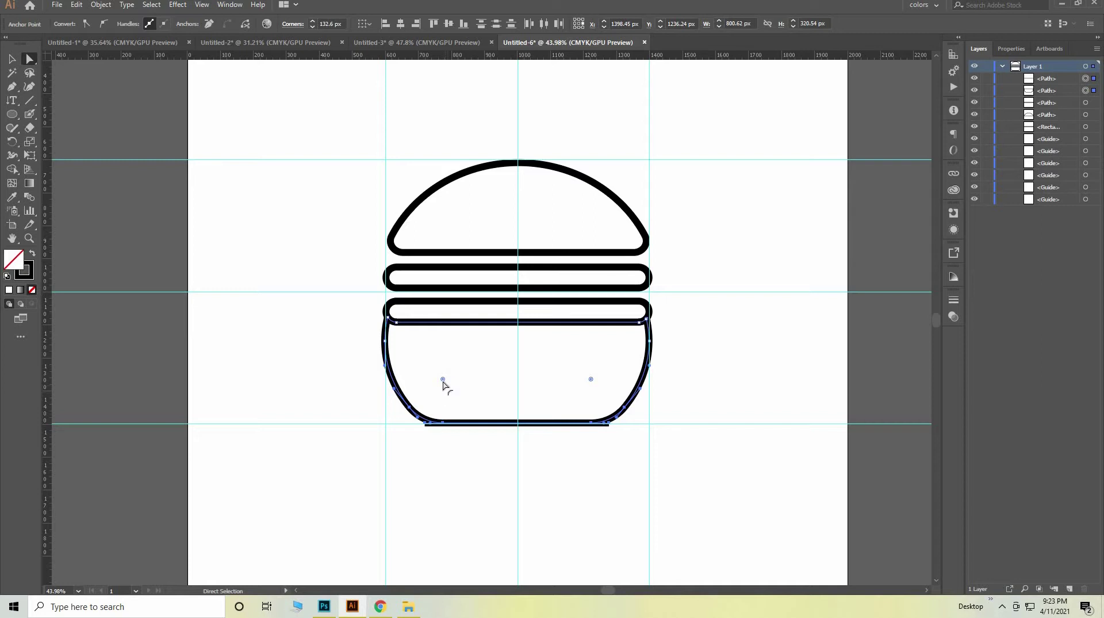
{"action": "mouse_move", "coordinate": [443, 384]}
{"action": "left_mouse_down"}
{"action": "mouse_move", "coordinate": [451, 377]}
{"action": "mouse_move", "coordinate": [442, 468]}
{"action": "left_mouse_up"}
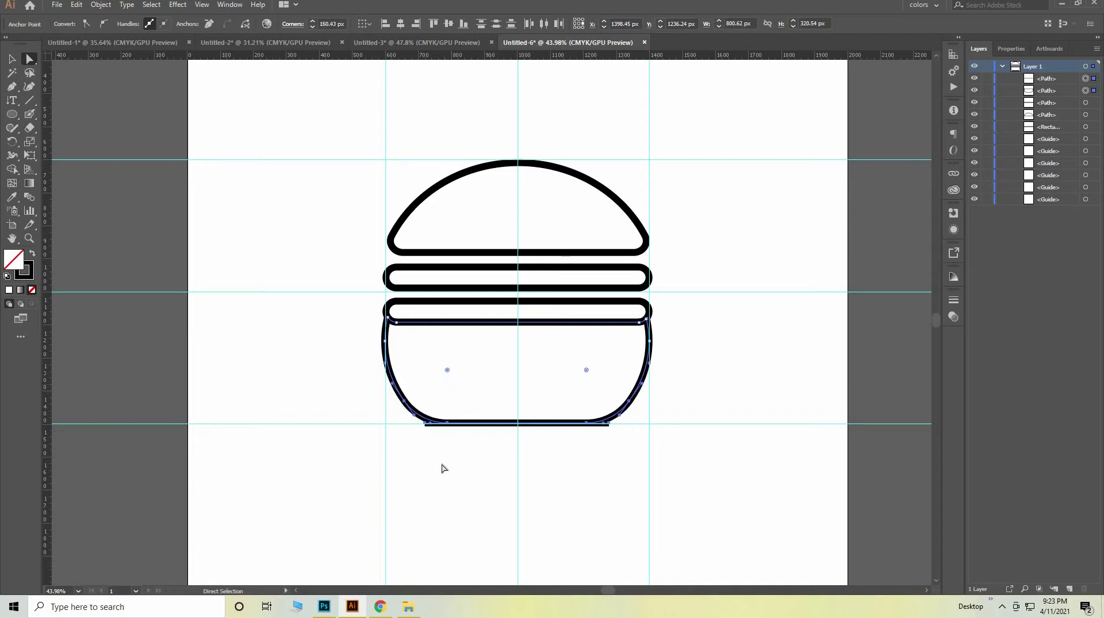
{"action": "left_click", "coordinate": [128, 280]}
Step: Select the leftover cutting line under the bottom bun and delete it
{"action": "key", "text": "v"}
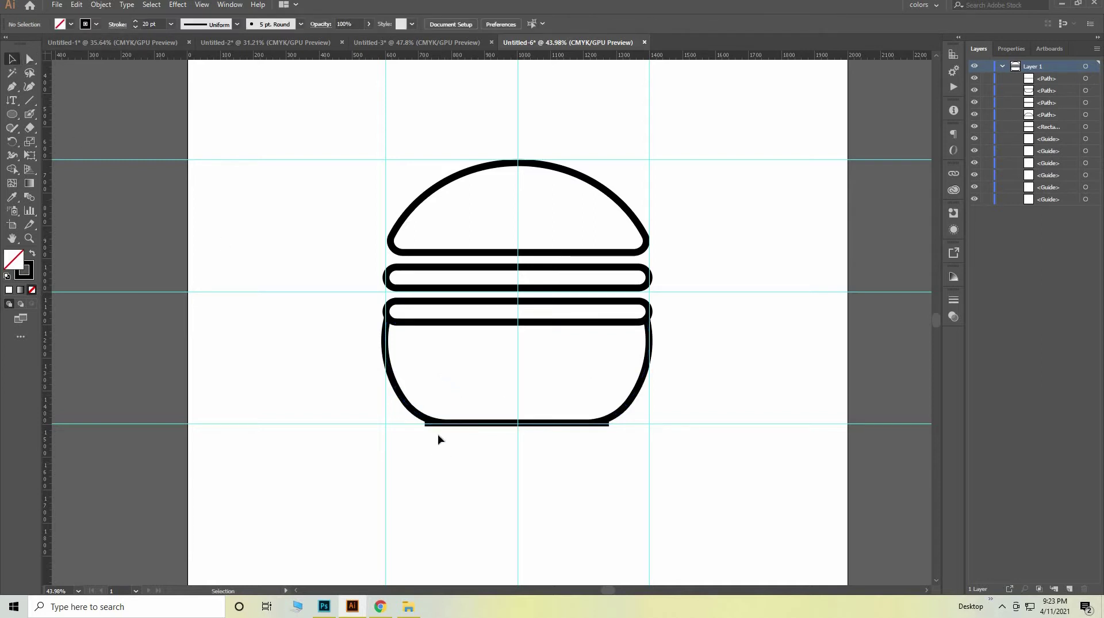
{"action": "left_click", "coordinate": [425, 426]}
{"action": "left_click_drag", "start_coordinate": [426, 429], "coordinate": [443, 468]}
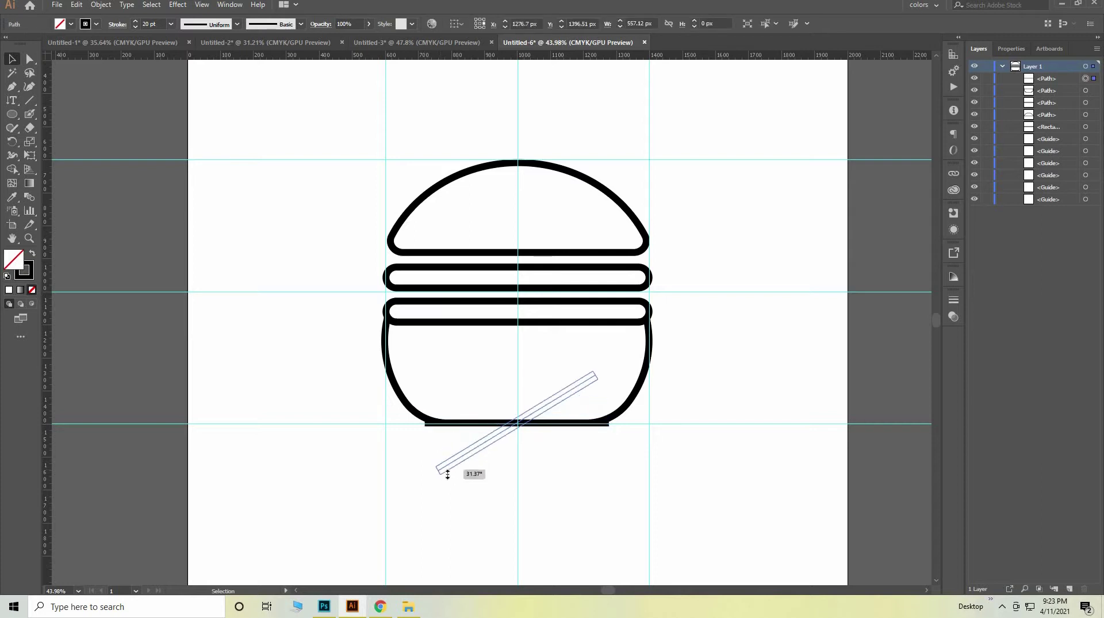
{"action": "left_click_drag", "start_coordinate": [543, 410], "coordinate": [538, 463]}
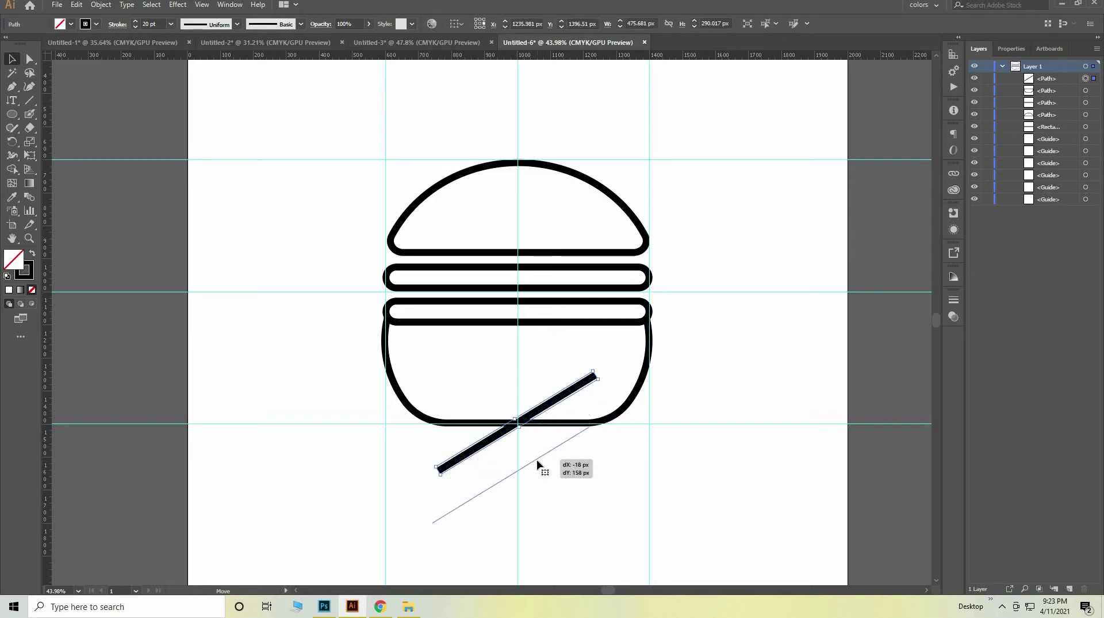
{"action": "key", "text": "Delete"}
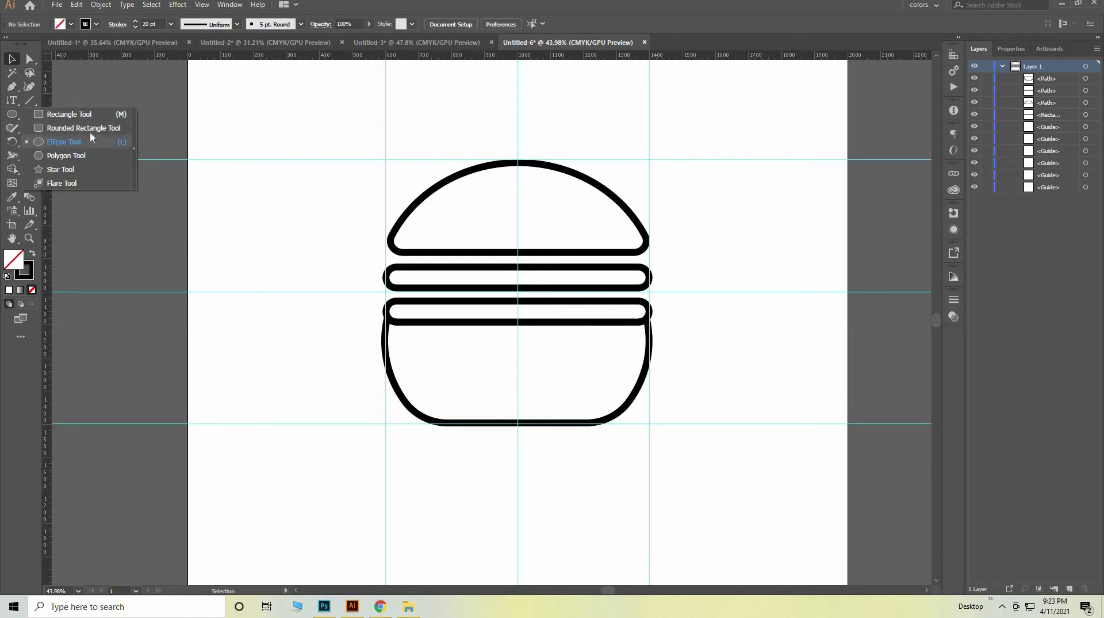
{"action": "left_click", "coordinate": [86, 127]}
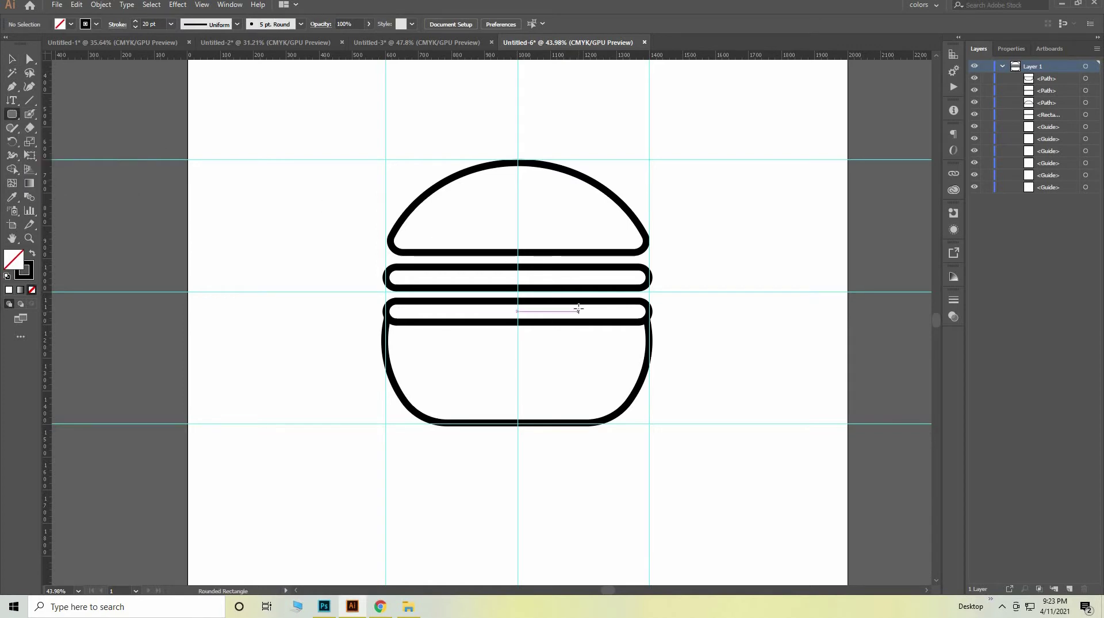
Step: Draw a 69.658 × 265.954 px vertical pill crossing the bars into the bottom bun
{"action": "mouse_move", "coordinate": [579, 310]}
{"action": "left_mouse_down"}
{"action": "mouse_move", "coordinate": [595, 374]}
{"action": "mouse_move", "coordinate": [593, 355]}
{"action": "left_mouse_up"}
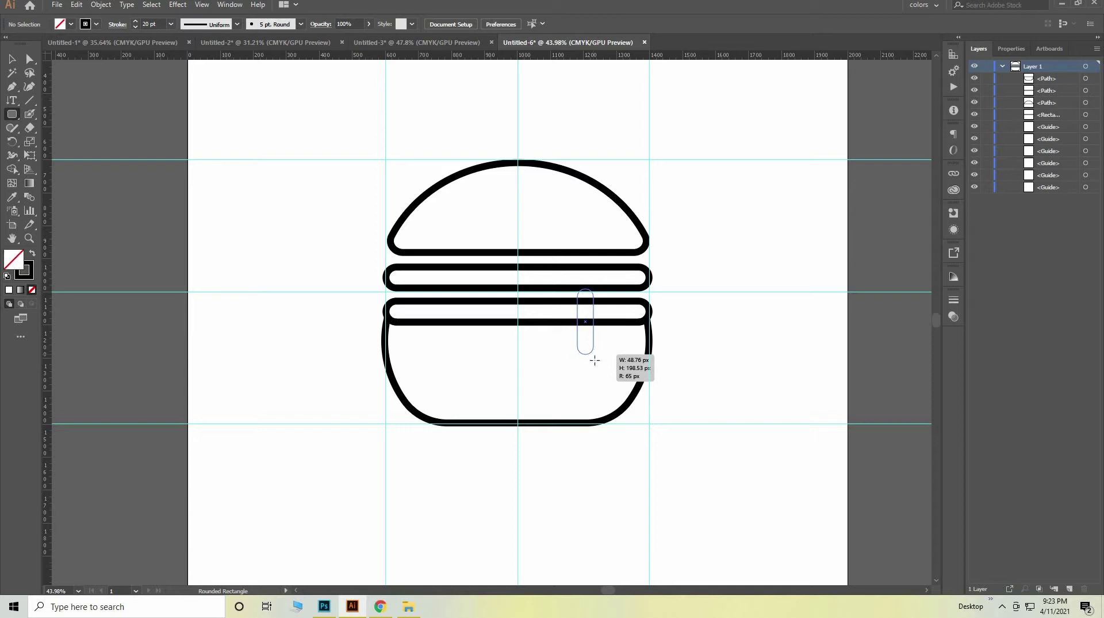
{"action": "left_click_drag", "start_coordinate": [595, 360], "coordinate": [596, 363]}
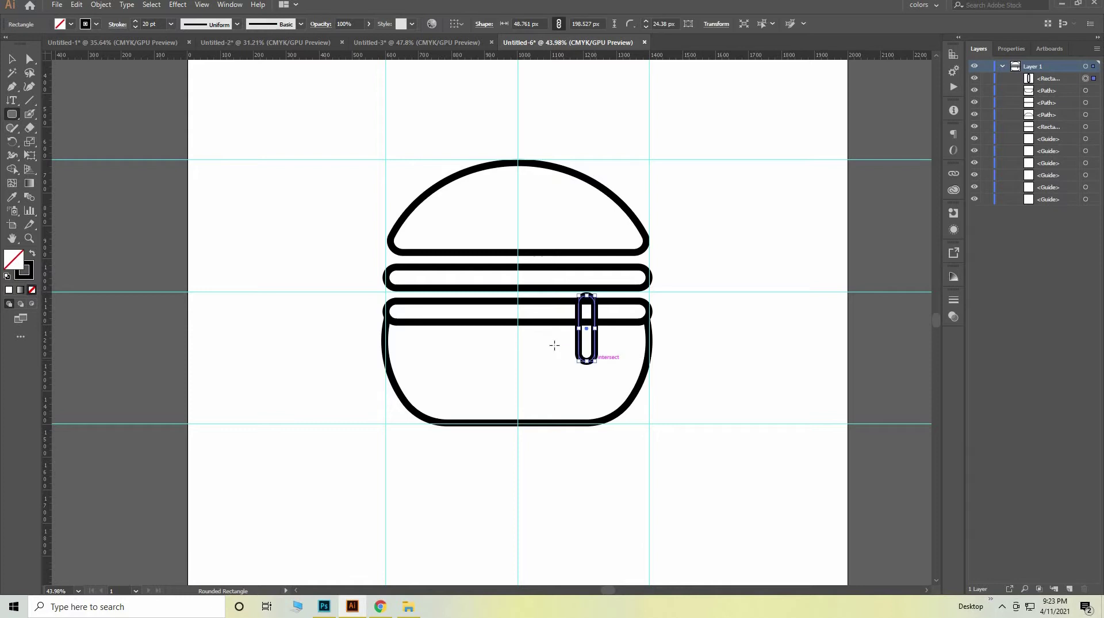
{"action": "key", "text": "Delete"}
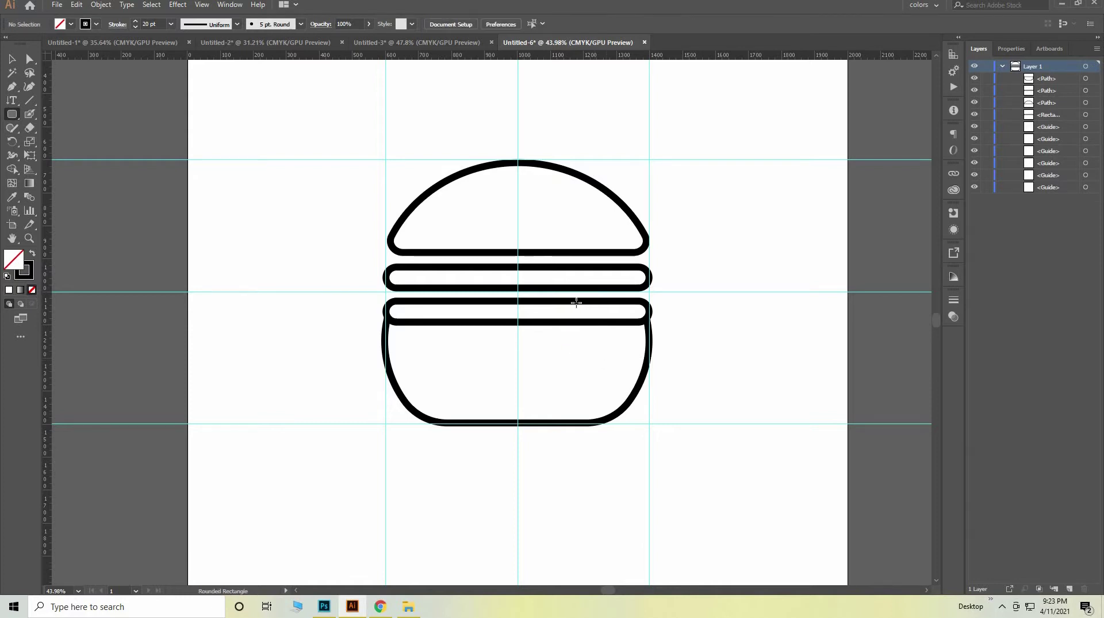
{"action": "mouse_move", "coordinate": [577, 301]}
{"action": "left_mouse_down"}
{"action": "mouse_move", "coordinate": [610, 377]}
{"action": "mouse_move", "coordinate": [606, 368]}
{"action": "left_mouse_up"}
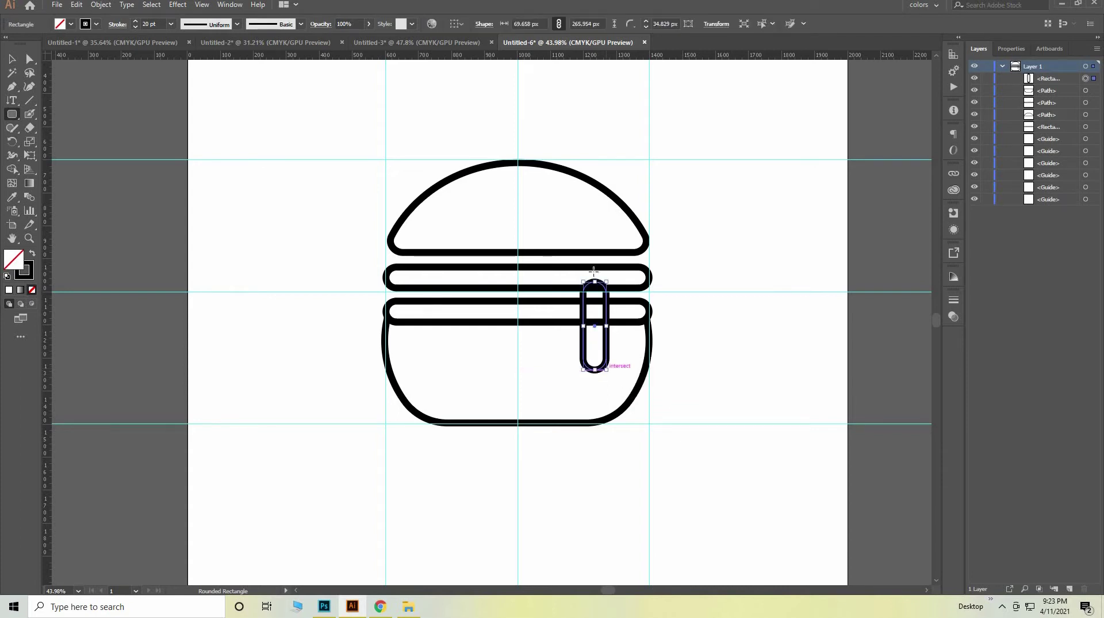
{"action": "left_click", "coordinate": [12, 59]}
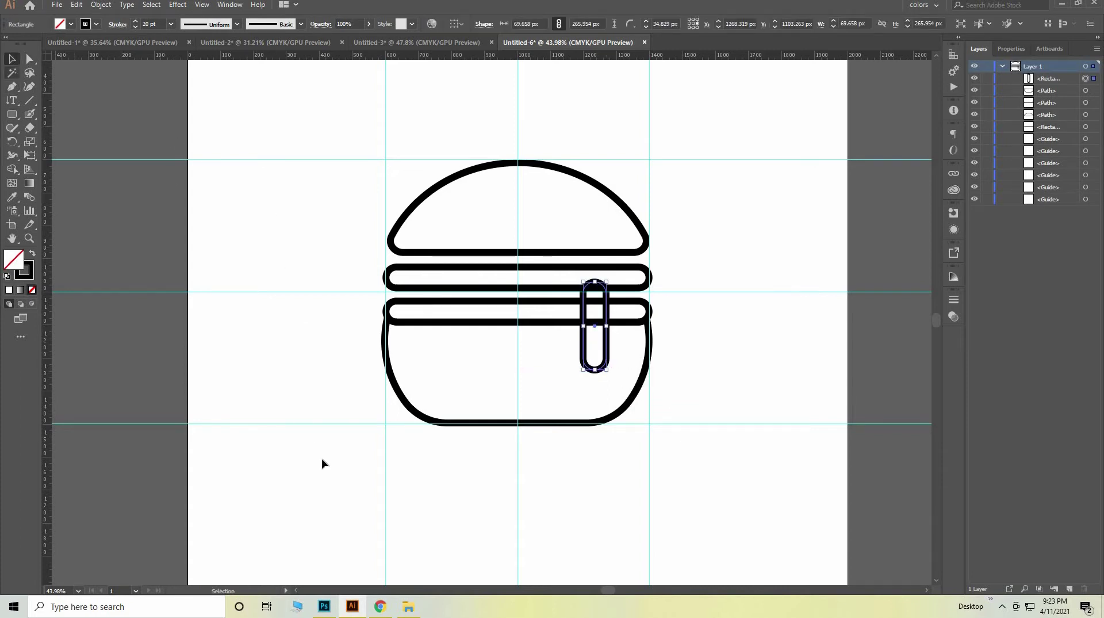
{"action": "left_click_drag", "start_coordinate": [332, 484], "coordinate": [439, 426]}
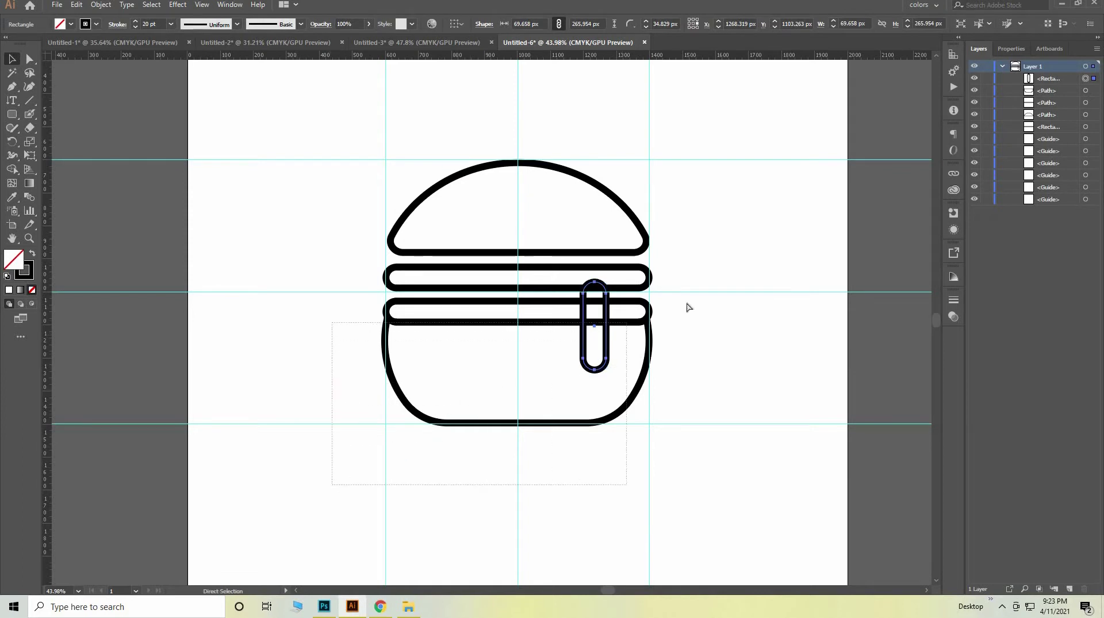
Step: With Shape Builder, delete the pill's top cap and merge the pill into the lower bar as a drip
{"action": "left_click_drag", "start_coordinate": [635, 322], "coordinate": [686, 307]}
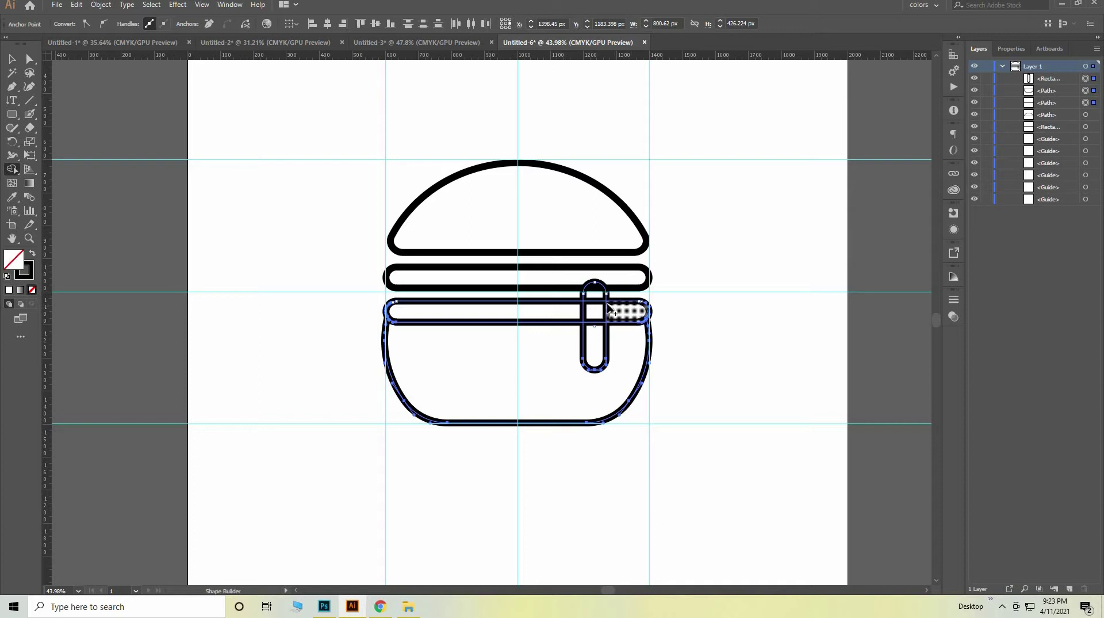
{"action": "left_click", "coordinate": [592, 289], "text": "alt"}
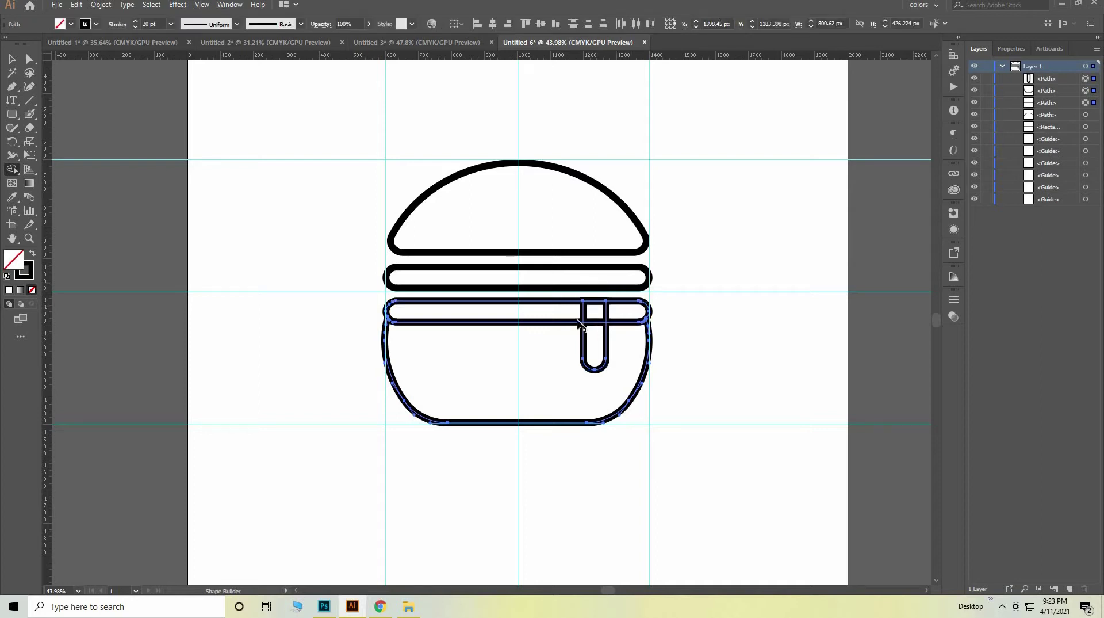
{"action": "mouse_move", "coordinate": [561, 318]}
{"action": "left_mouse_down"}
{"action": "mouse_move", "coordinate": [595, 313]}
{"action": "mouse_move", "coordinate": [598, 339]}
{"action": "left_mouse_up"}
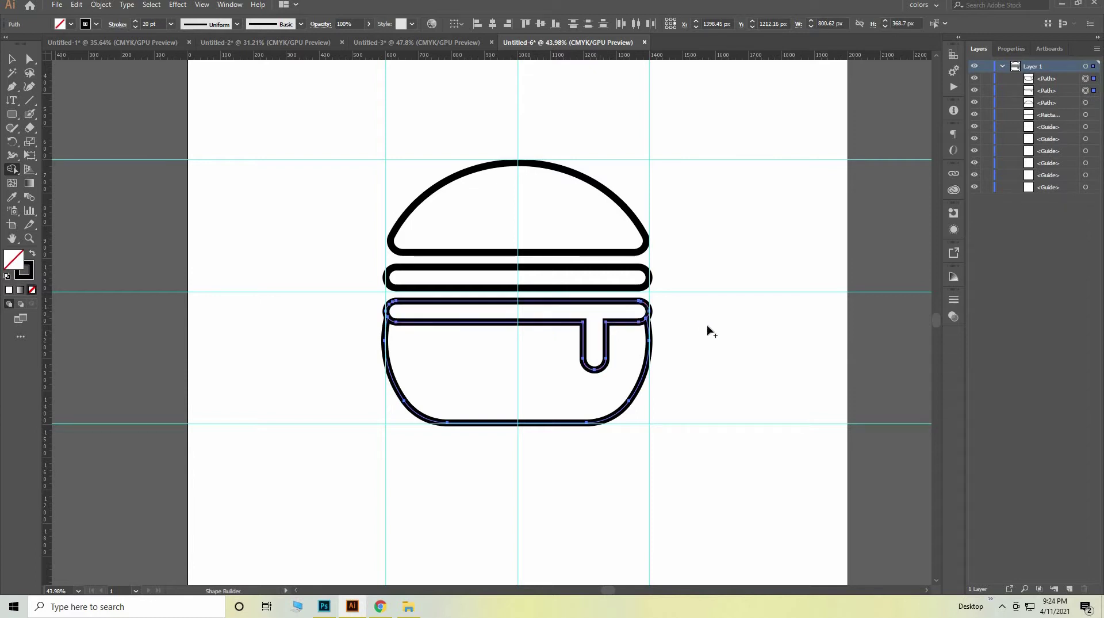
{"action": "left_click", "coordinate": [12, 60]}
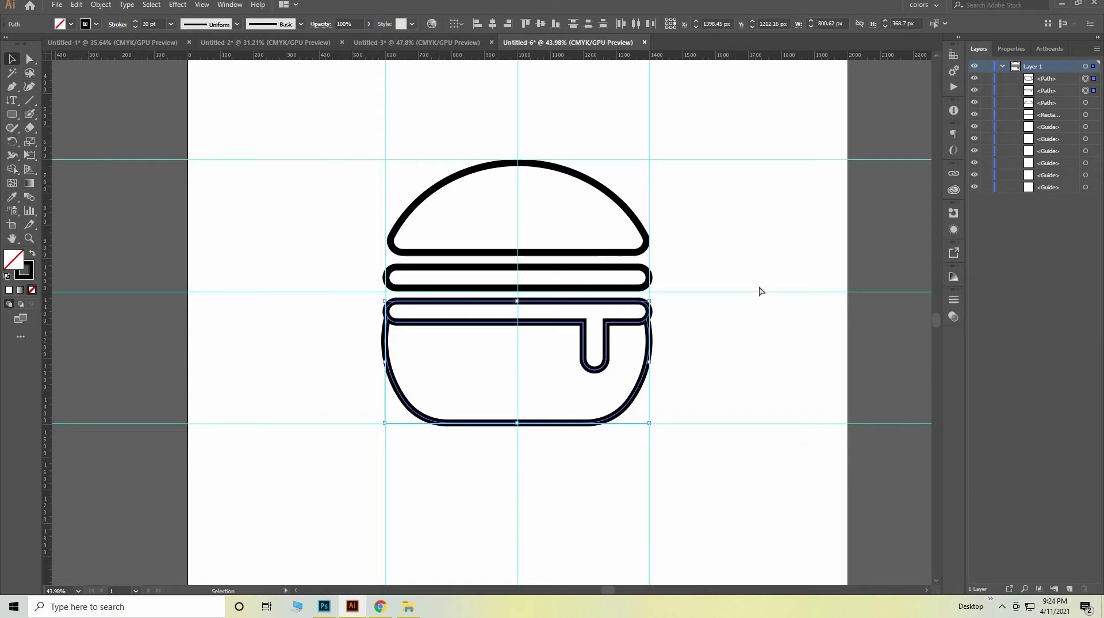
Step: Select every burger path and group them into one object
{"action": "scroll", "coordinate": [719, 302], "scroll_direction": "down", "scroll_amount": 2}
{"action": "scroll", "coordinate": [748, 287], "scroll_direction": "down", "scroll_amount": 2}
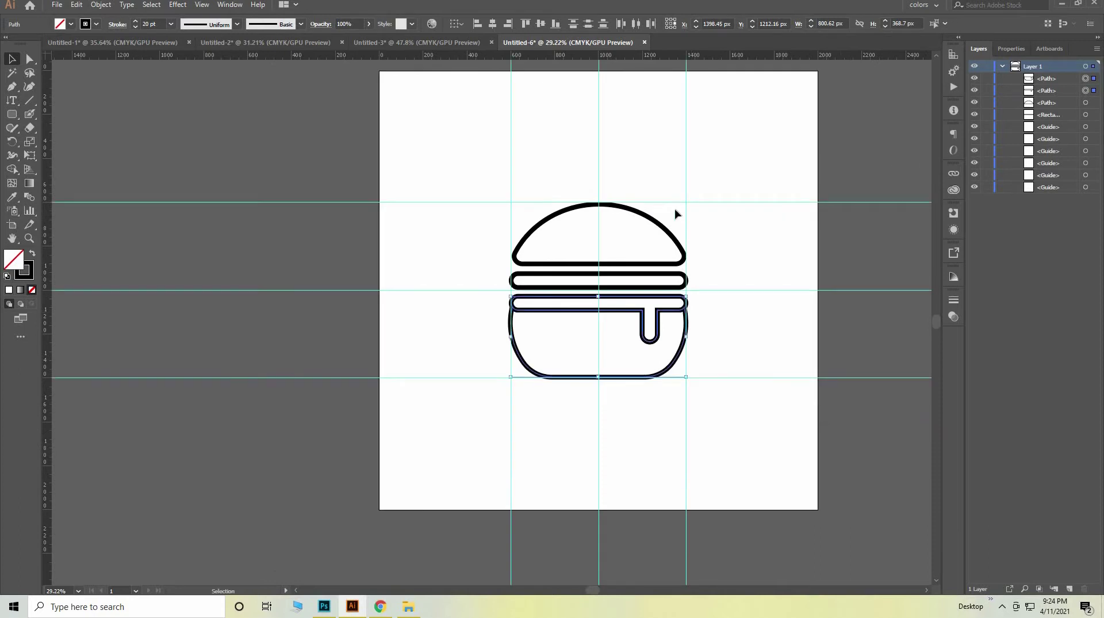
{"action": "mouse_move", "coordinate": [733, 157]}
{"action": "left_mouse_down"}
{"action": "mouse_move", "coordinate": [582, 460]}
{"action": "mouse_move", "coordinate": [523, 482]}
{"action": "left_mouse_up"}
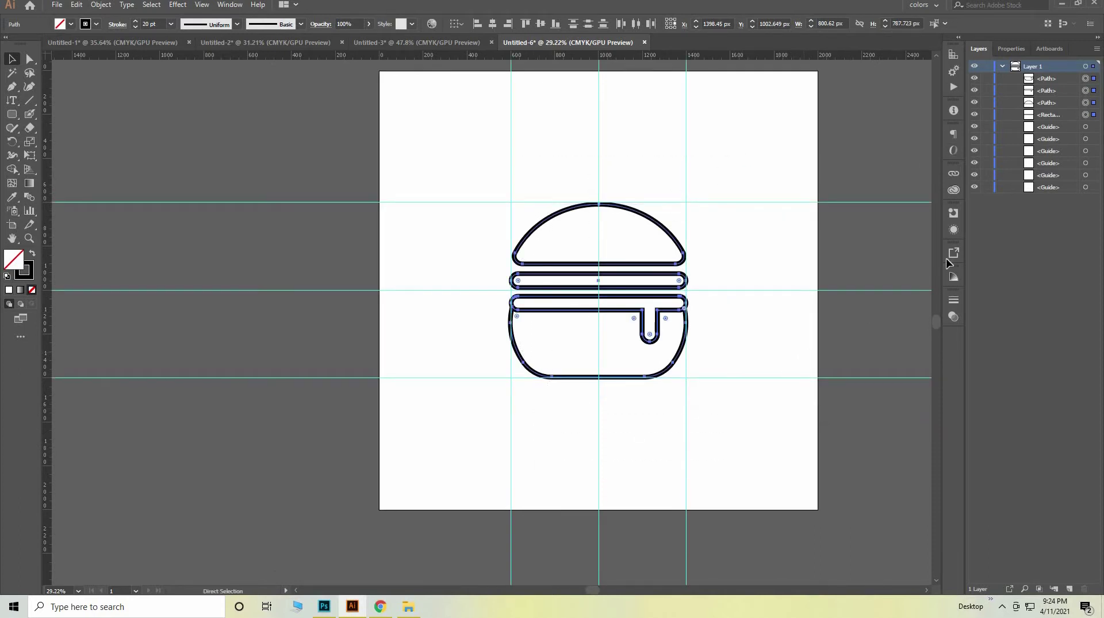
{"action": "key", "text": "ctrl+g"}
{"action": "key", "text": "v"}
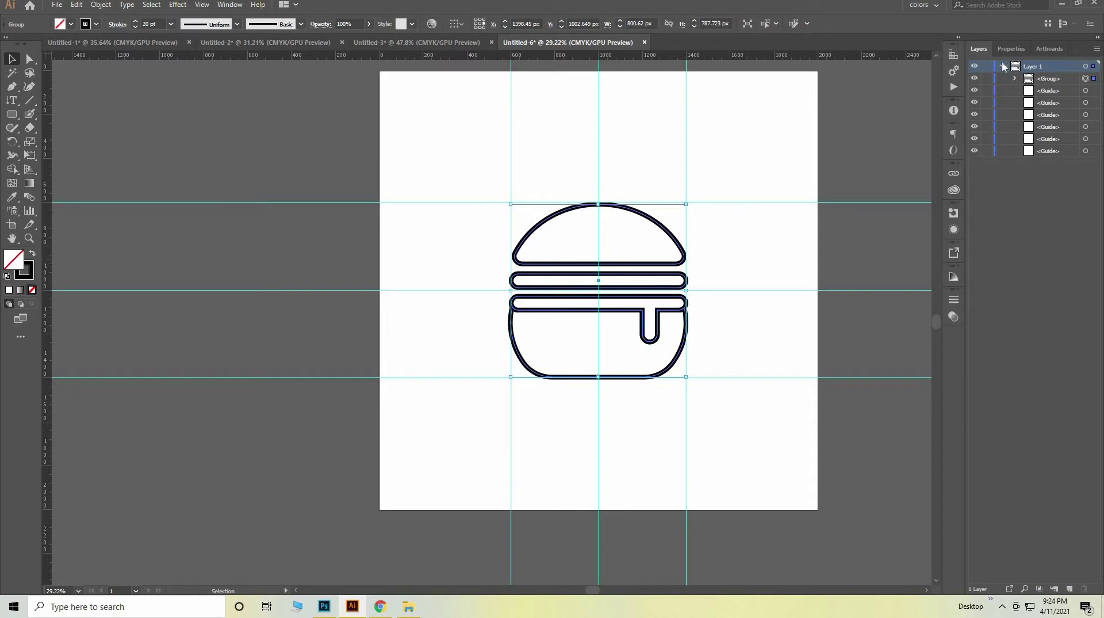
Step: Collapse Layer 1, add an empty Layer 2 above it, and zoom in on the artboard
{"action": "left_click", "coordinate": [1002, 68]}
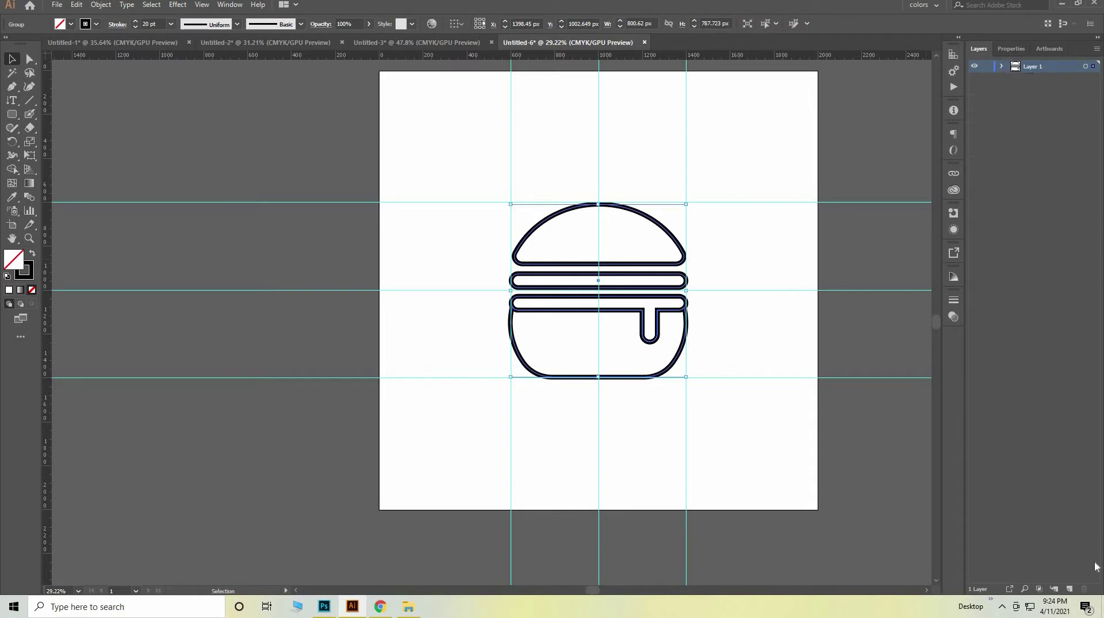
{"action": "left_click", "coordinate": [1067, 590]}
{"action": "left_click_drag", "start_coordinate": [12, 114], "coordinate": [65, 147]}
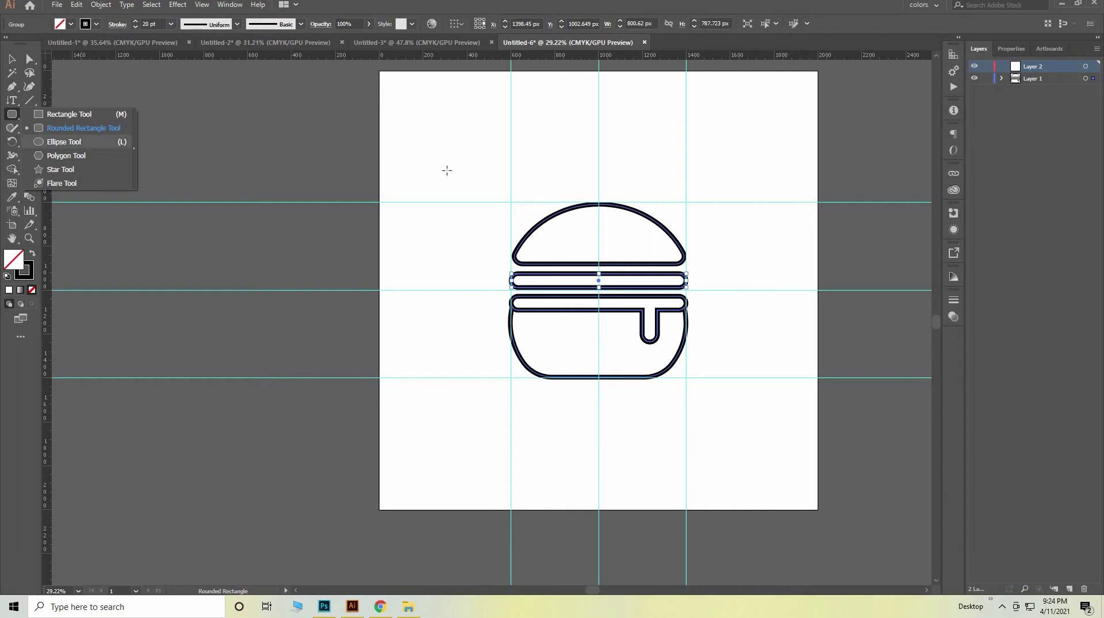
{"action": "key", "text": "l"}
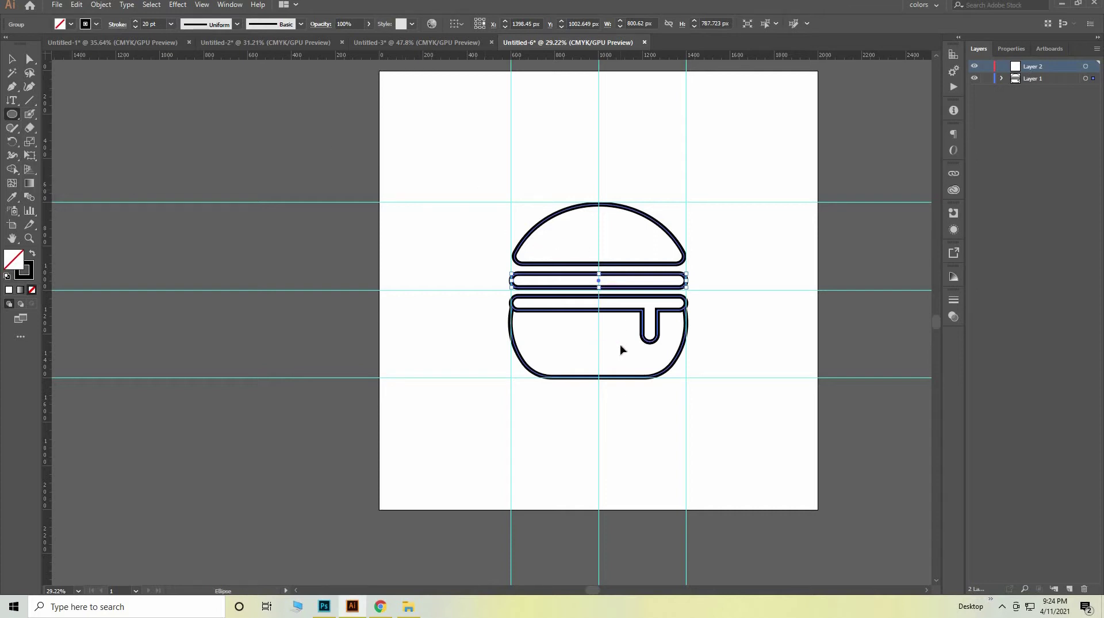
{"action": "key", "text": "ctrl+shift+a"}
{"action": "key", "text": "ctrl+plus"}
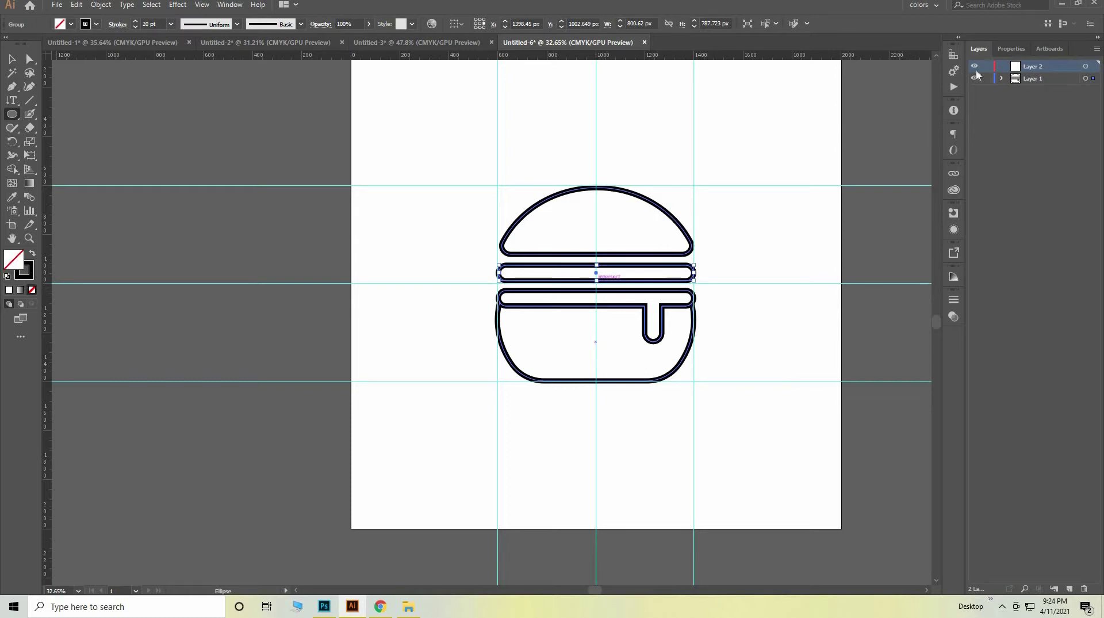
Step: Lock Layer 1 and draw a circle about 1661 px wide centred around the burger
{"action": "left_click", "coordinate": [988, 79]}
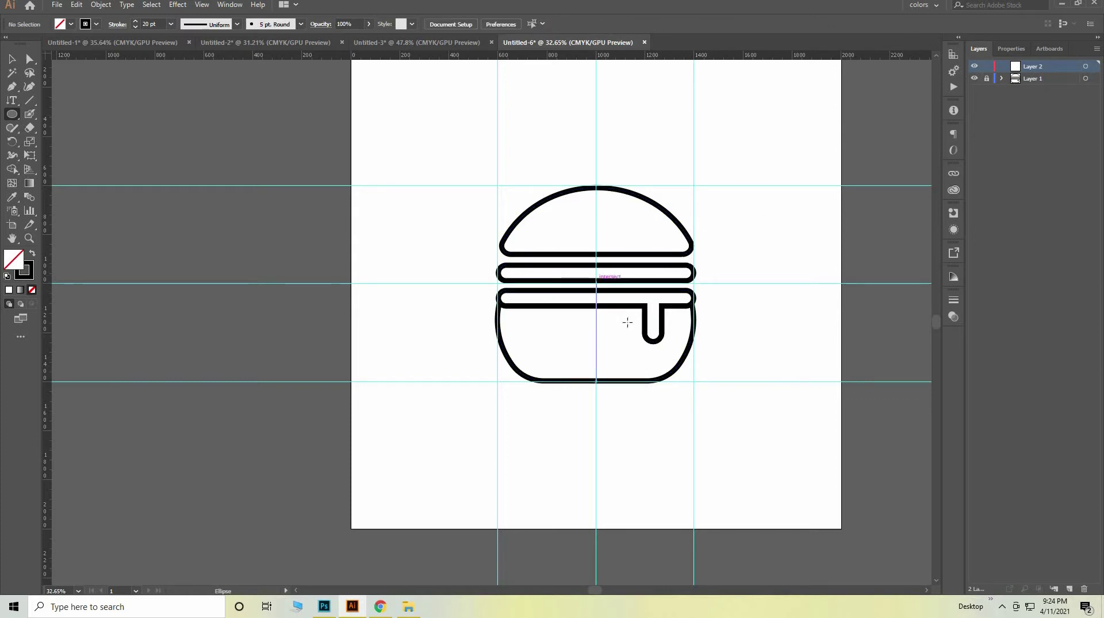
{"action": "left_click_drag", "start_coordinate": [596, 282], "coordinate": [627, 322]}
{"action": "key", "text": "shift"}
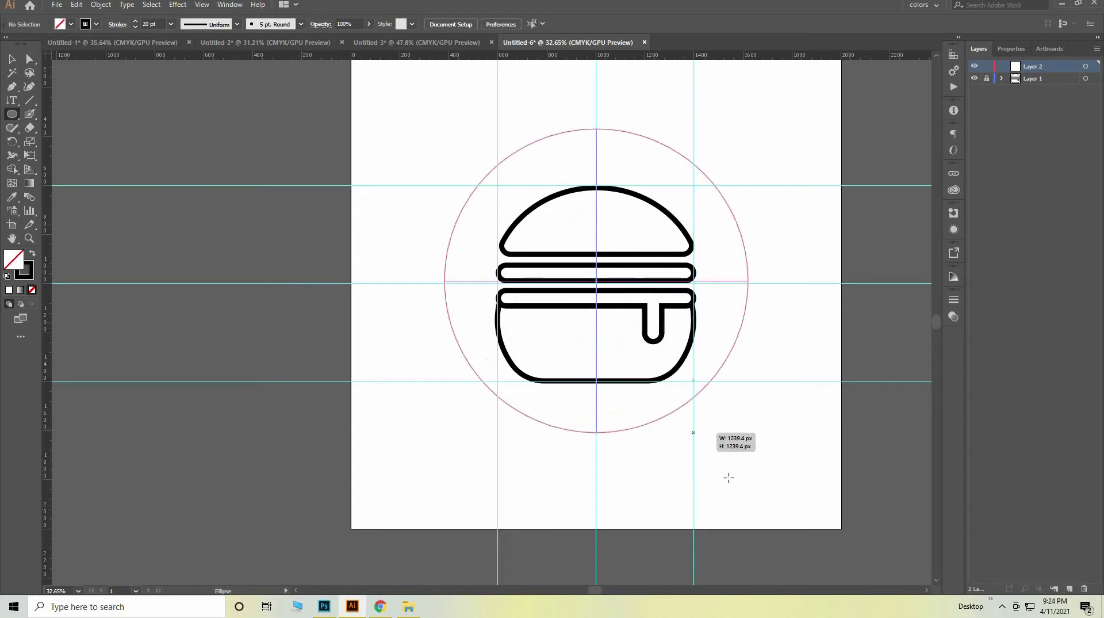
{"action": "left_click_drag", "start_coordinate": [629, 323], "coordinate": [728, 477]}
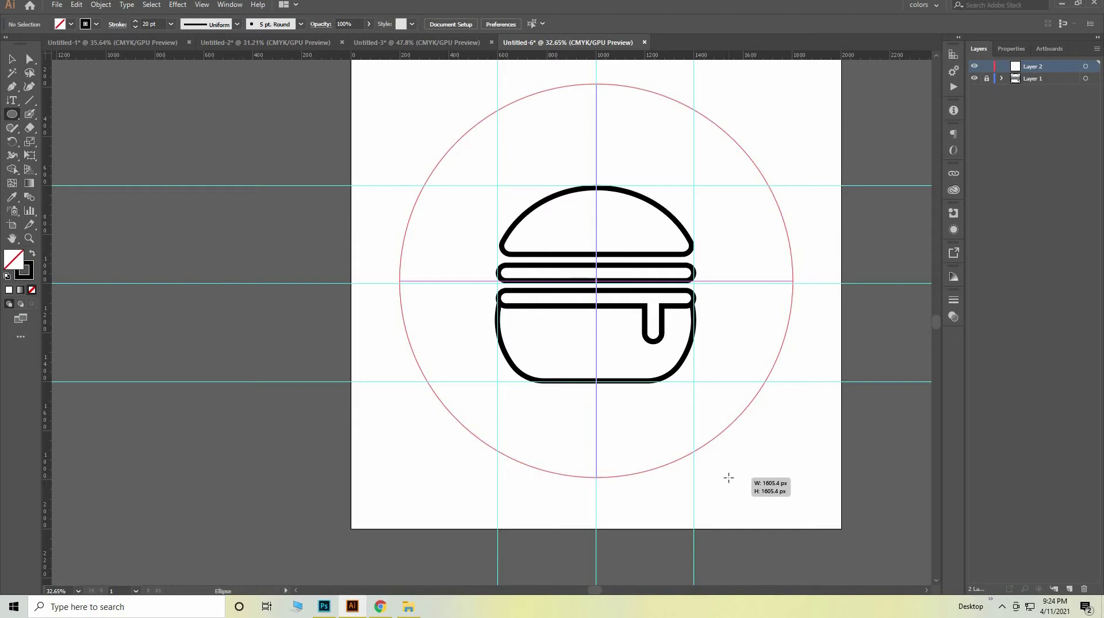
{"action": "left_click_drag", "start_coordinate": [729, 477], "coordinate": [732, 481]}
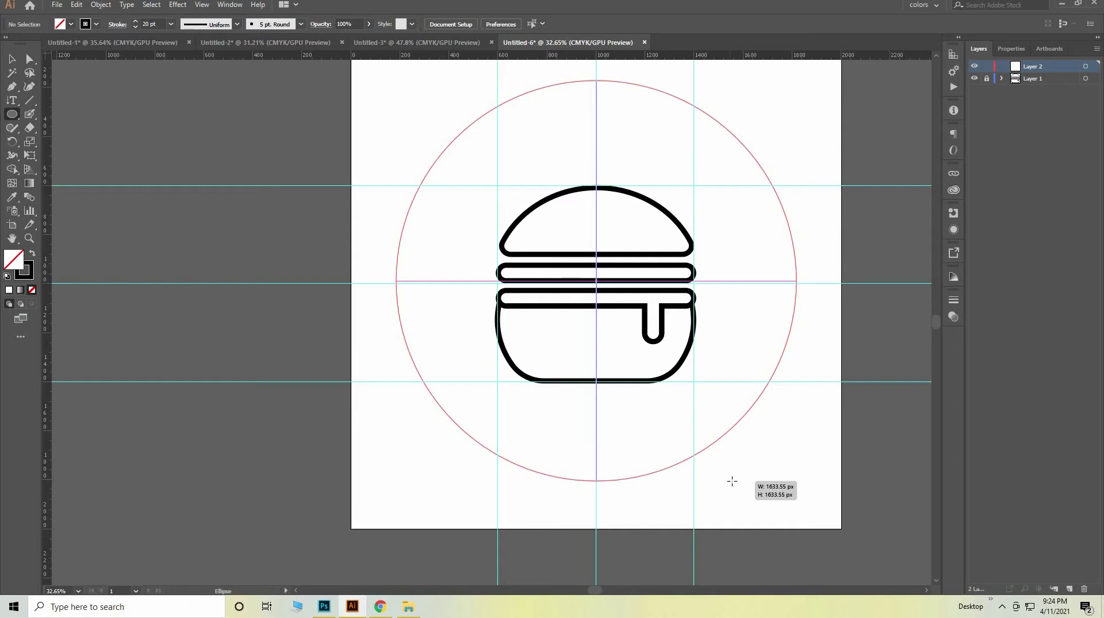
{"action": "left_click_drag", "start_coordinate": [732, 481], "coordinate": [742, 487]}
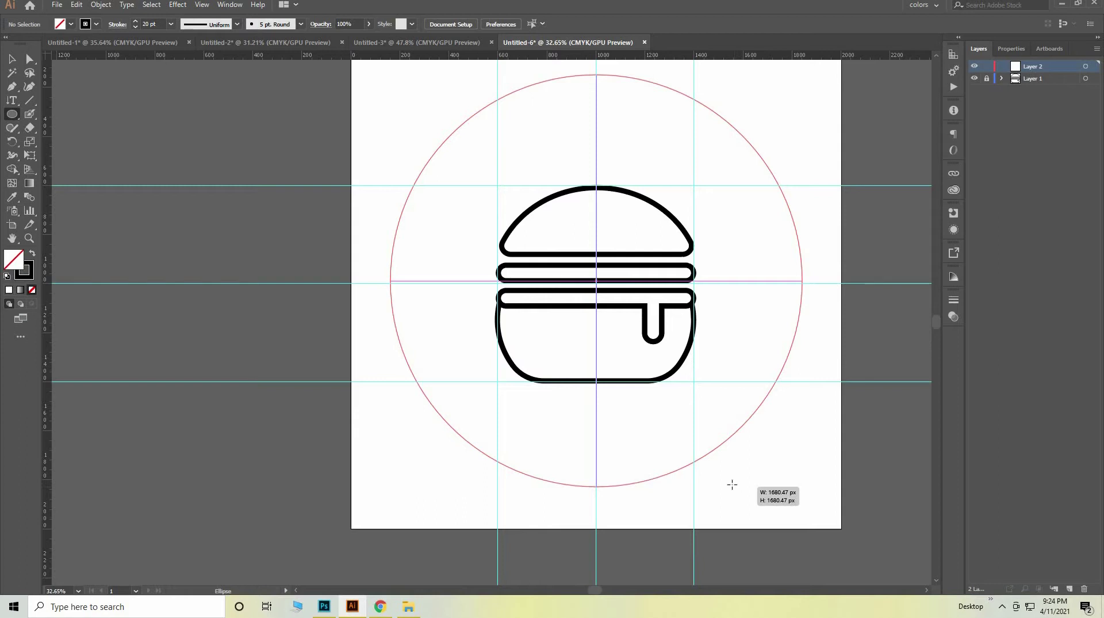
{"action": "left_click_drag", "start_coordinate": [742, 487], "coordinate": [732, 484]}
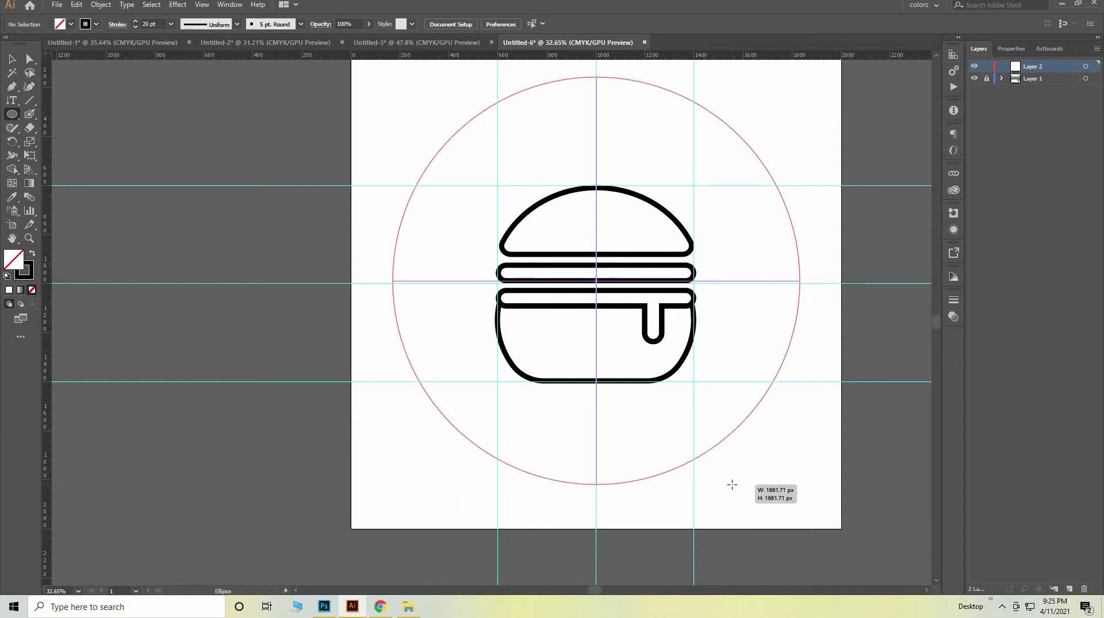
{"action": "left_click_drag", "start_coordinate": [732, 485], "coordinate": [732, 484]}
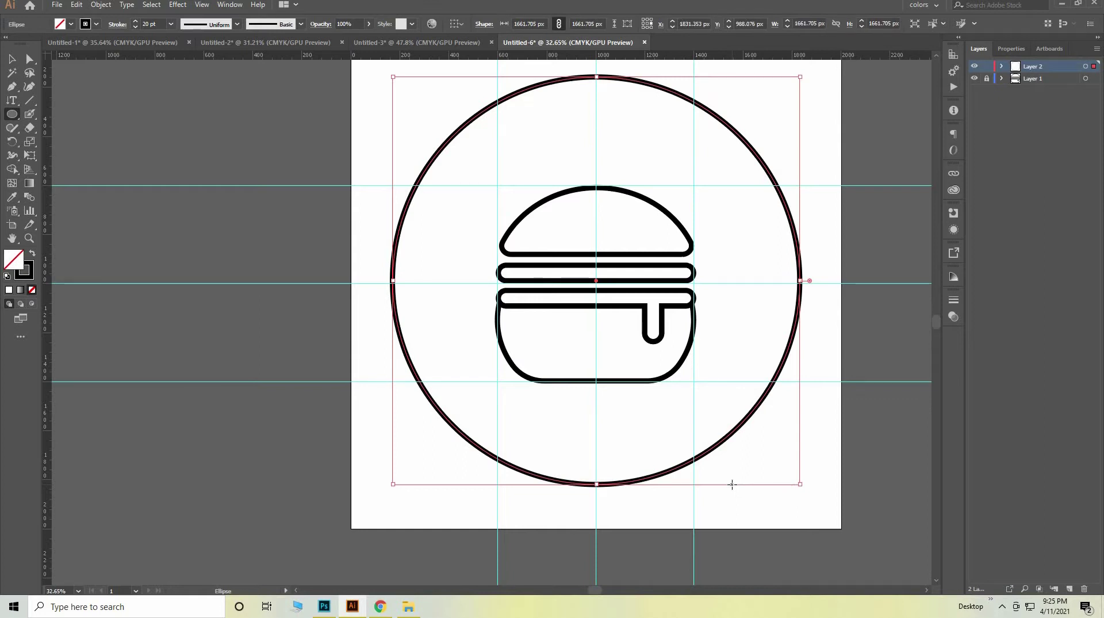
{"action": "key", "text": "Down"}
{"action": "key", "text": "Down"}
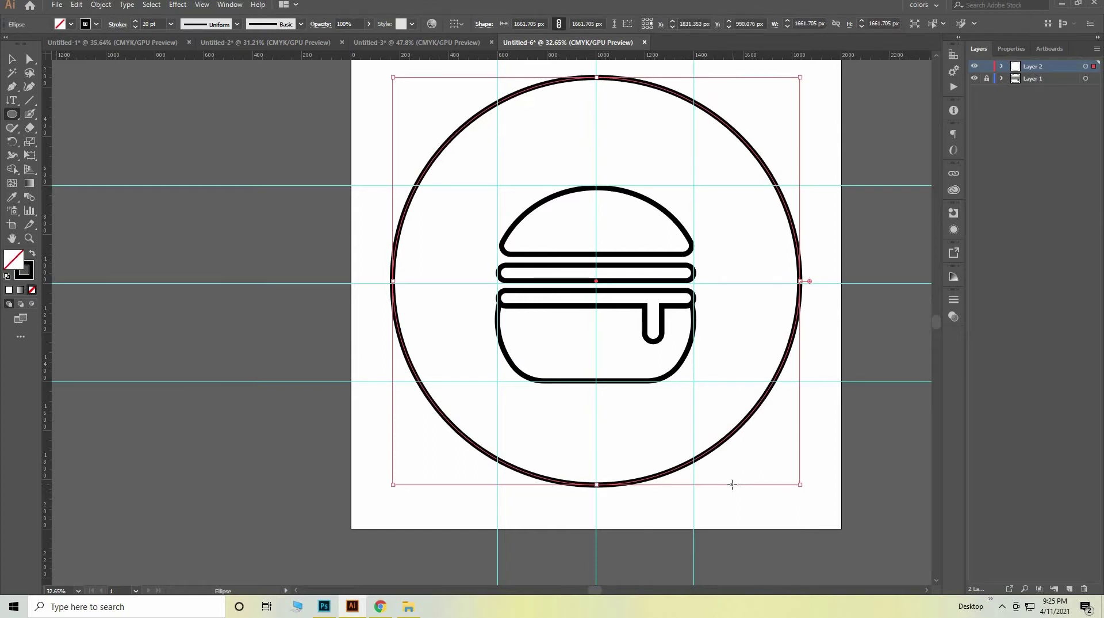
{"action": "key", "text": "Down"}
{"action": "key", "text": "Down"}
{"action": "key", "text": "Down"}
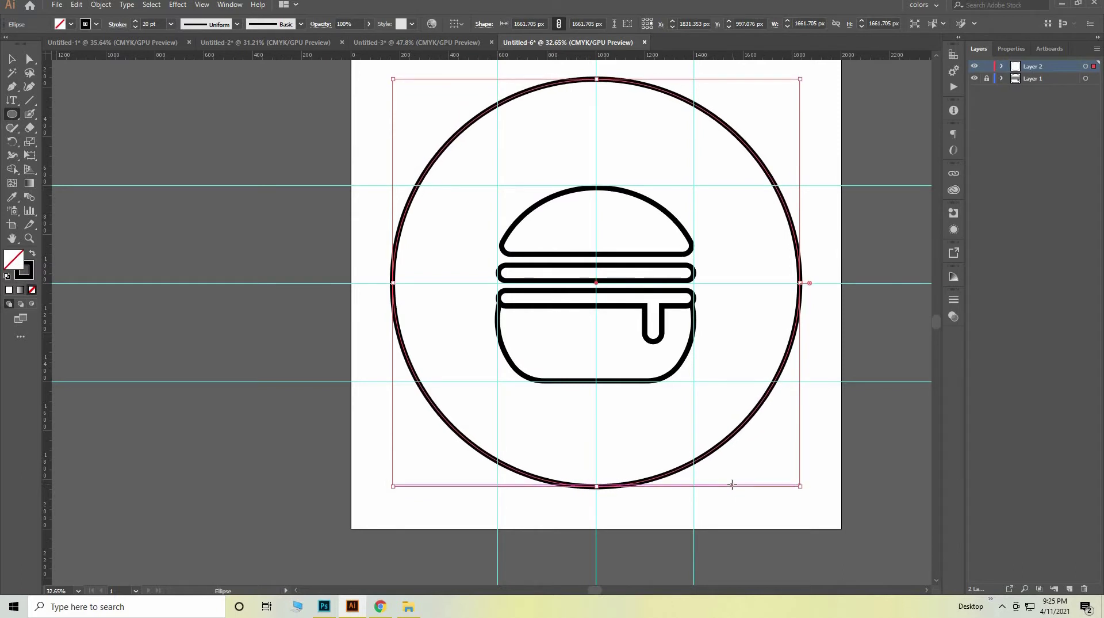
{"action": "key", "text": "Down"}
{"action": "key", "text": "Down"}
{"action": "key", "text": "Down"}
Step: Draw a concentric 1500 px inner circle centred on the burger
{"action": "key", "text": "ctrl+shift+a"}
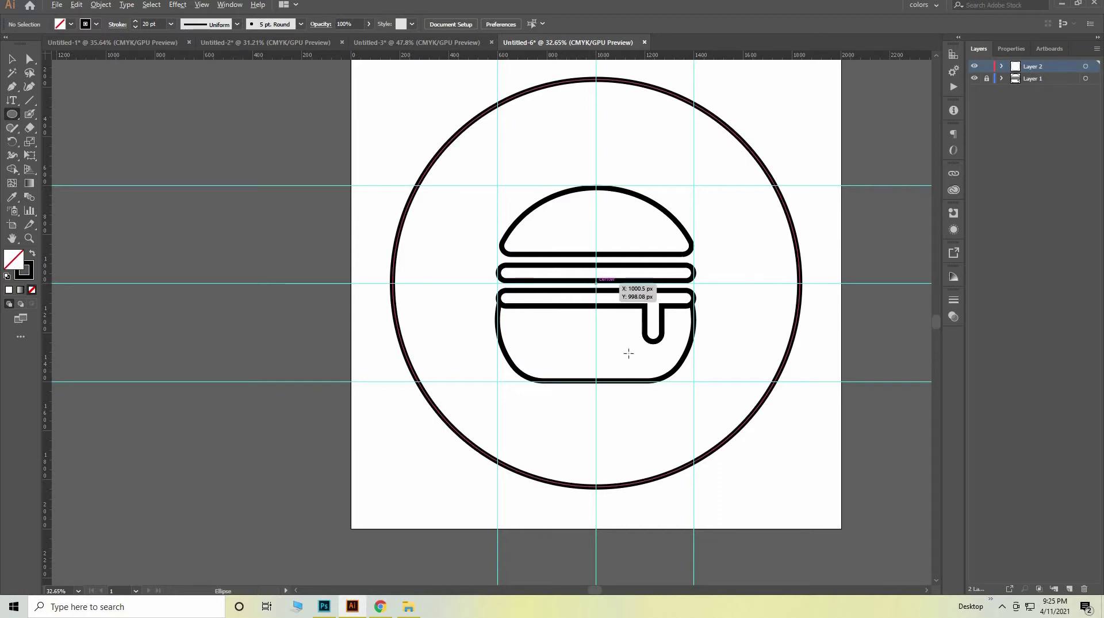
{"action": "left_click_drag", "start_coordinate": [596, 284], "coordinate": [687, 448]}
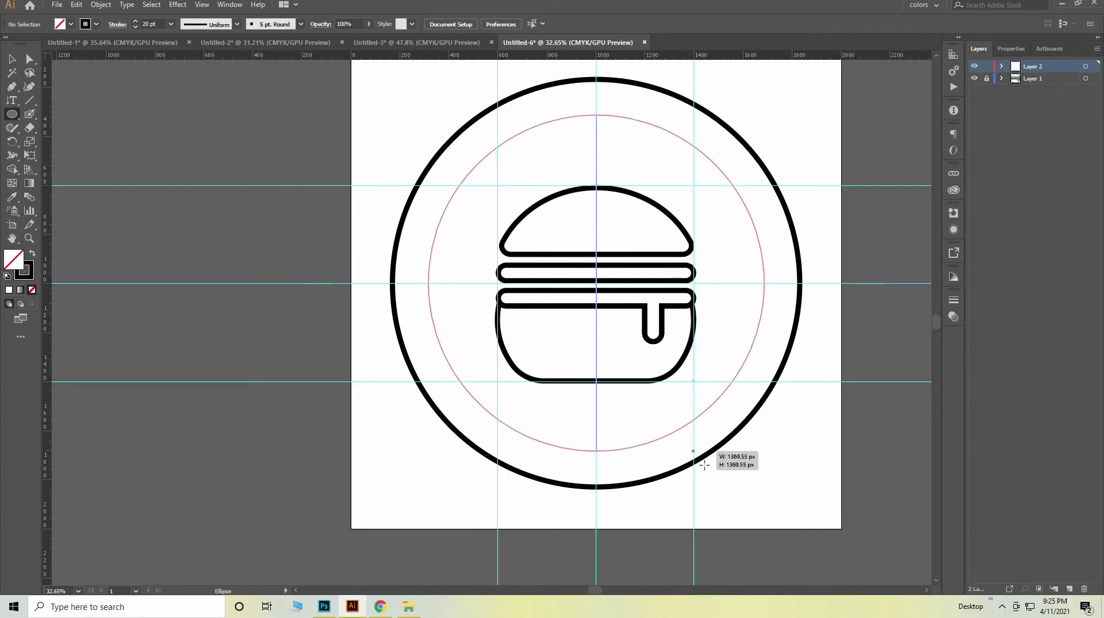
{"action": "left_click_drag", "start_coordinate": [689, 450], "coordinate": [709, 471]}
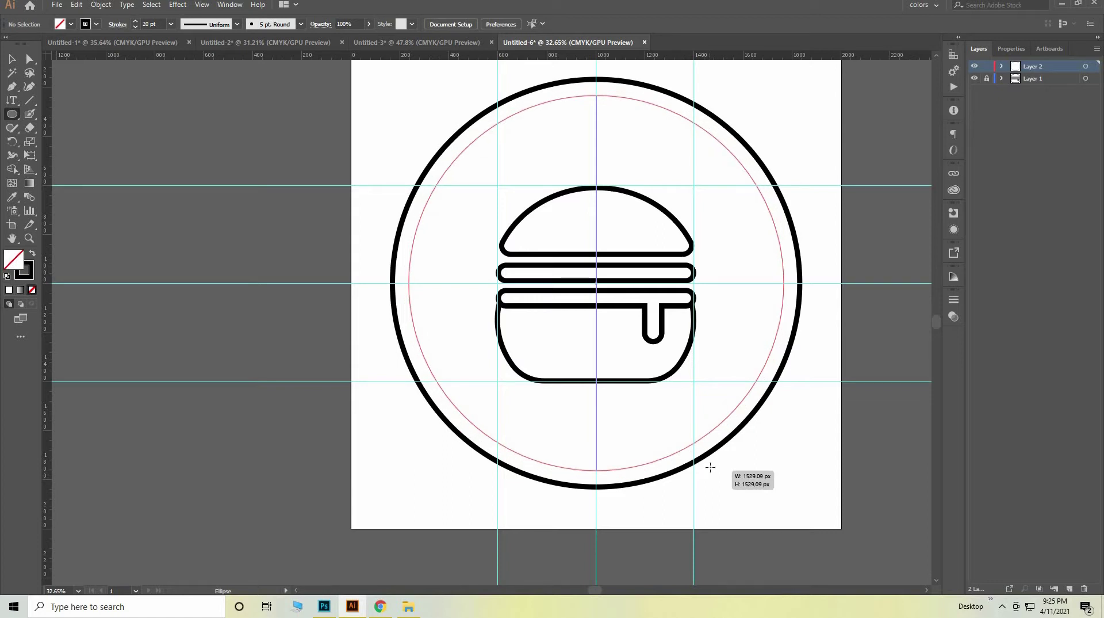
{"action": "left_click_drag", "start_coordinate": [710, 468], "coordinate": [711, 465]}
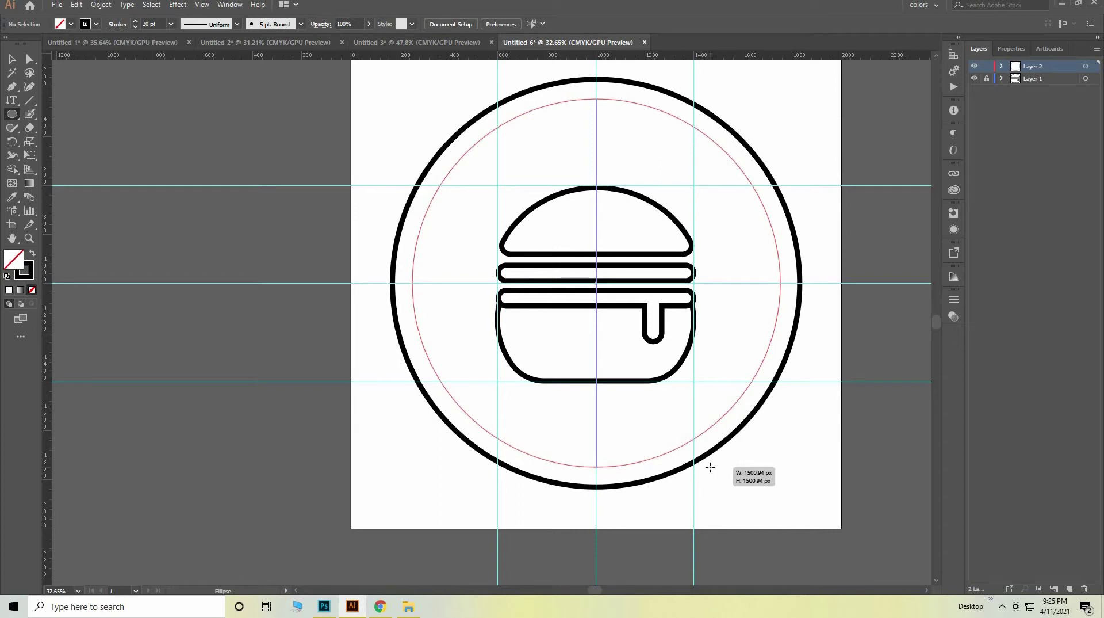
{"action": "left_click_drag", "start_coordinate": [710, 467], "coordinate": [710, 467]}
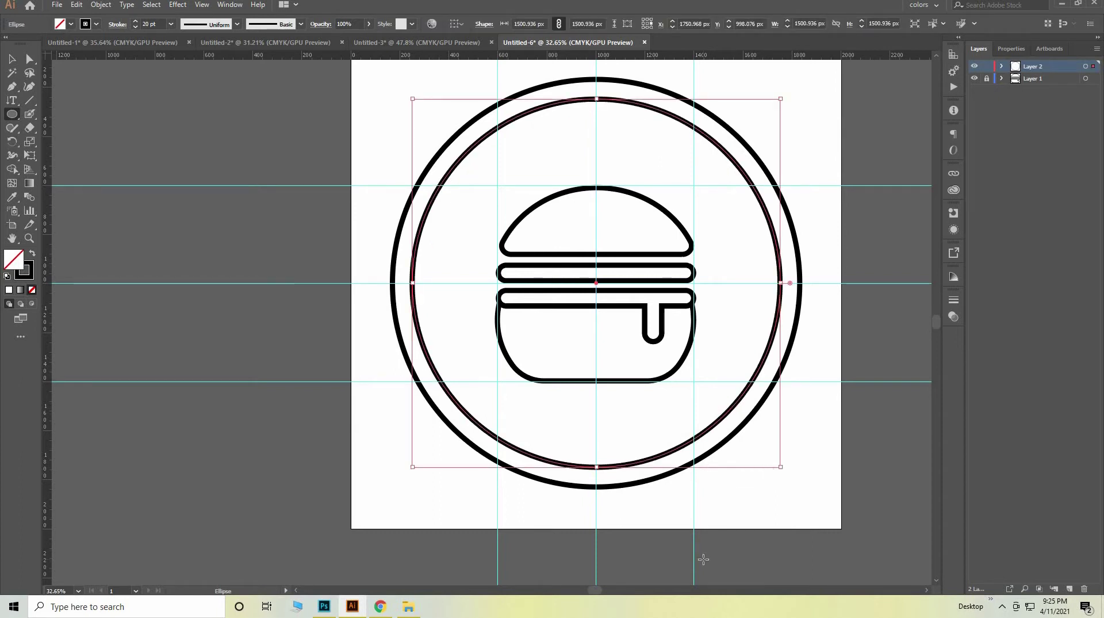
{"action": "key", "text": "Down"}
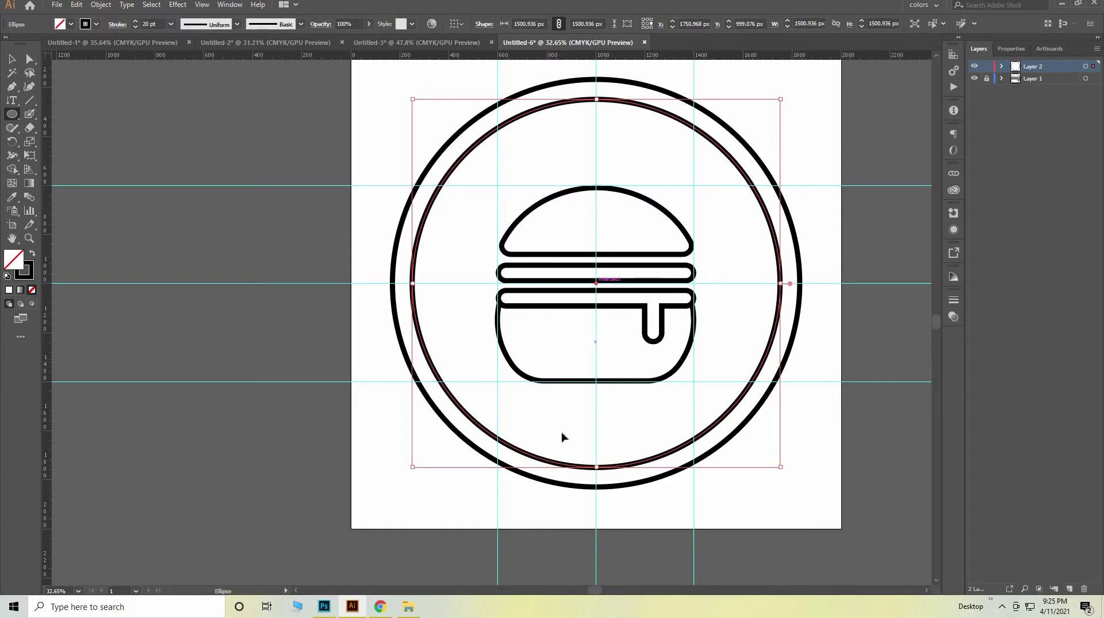
Step: Draw a third concentric circle about 1350 px across inside the other two
{"action": "key", "text": "ctrl+shift+a"}
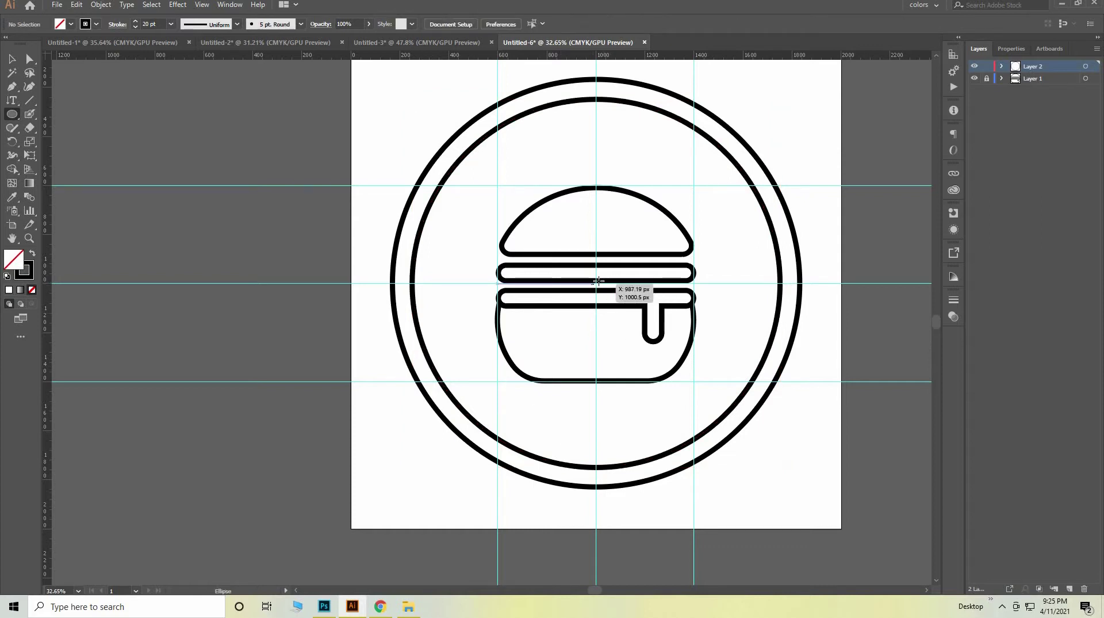
{"action": "left_click_drag", "start_coordinate": [595, 281], "coordinate": [597, 288]}
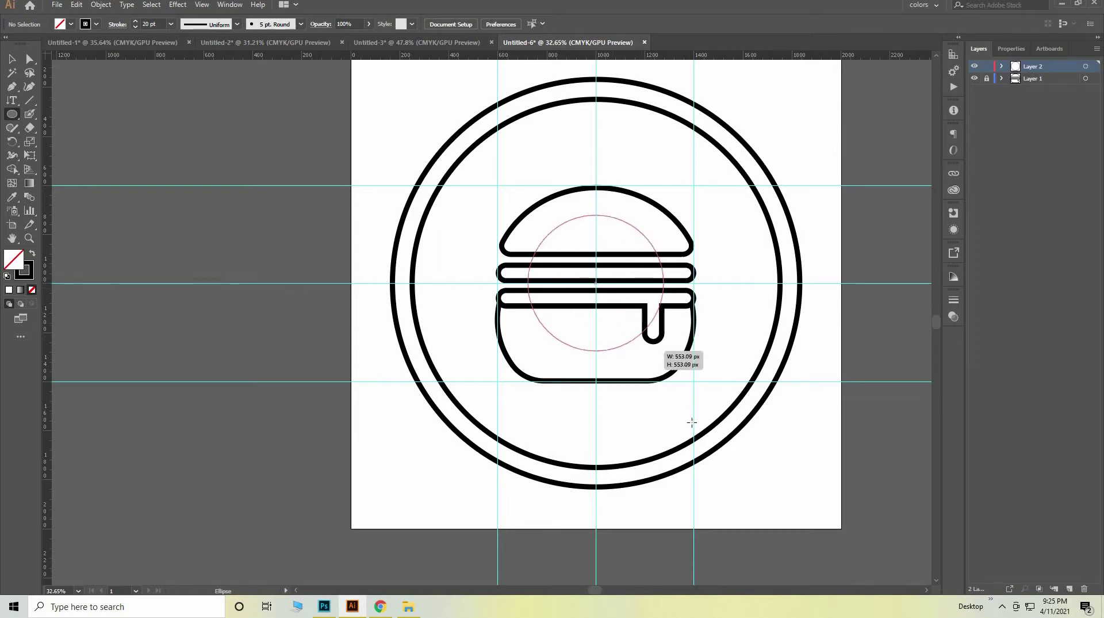
{"action": "left_click_drag", "start_coordinate": [645, 357], "coordinate": [715, 448]}
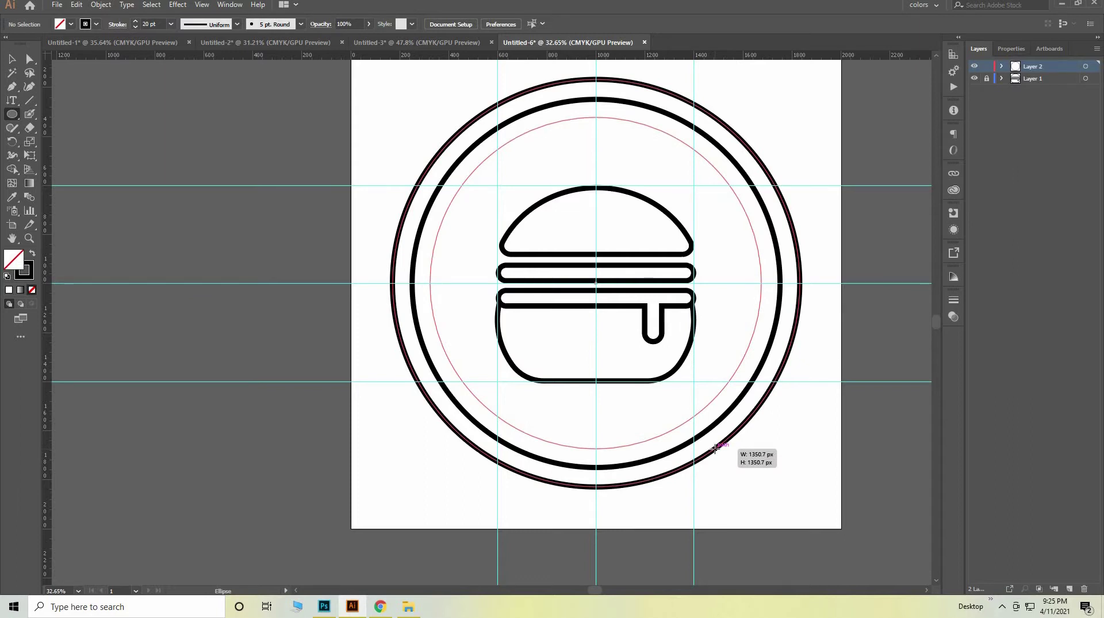
{"action": "left_click_drag", "start_coordinate": [715, 448], "coordinate": [715, 448]}
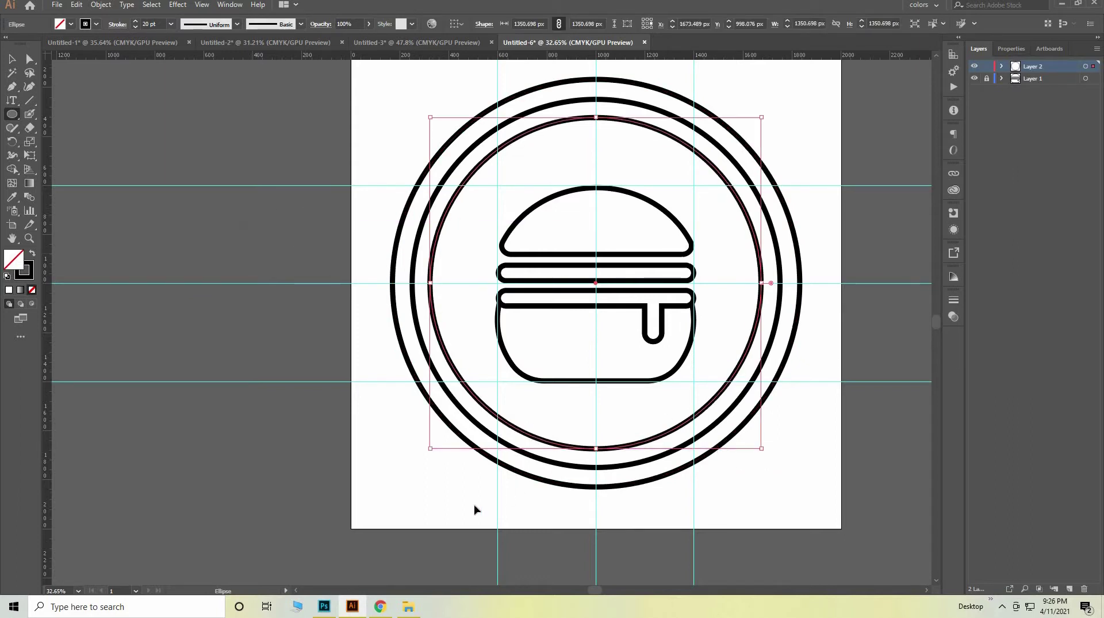
{"action": "key", "text": "ctrl+shift+a"}
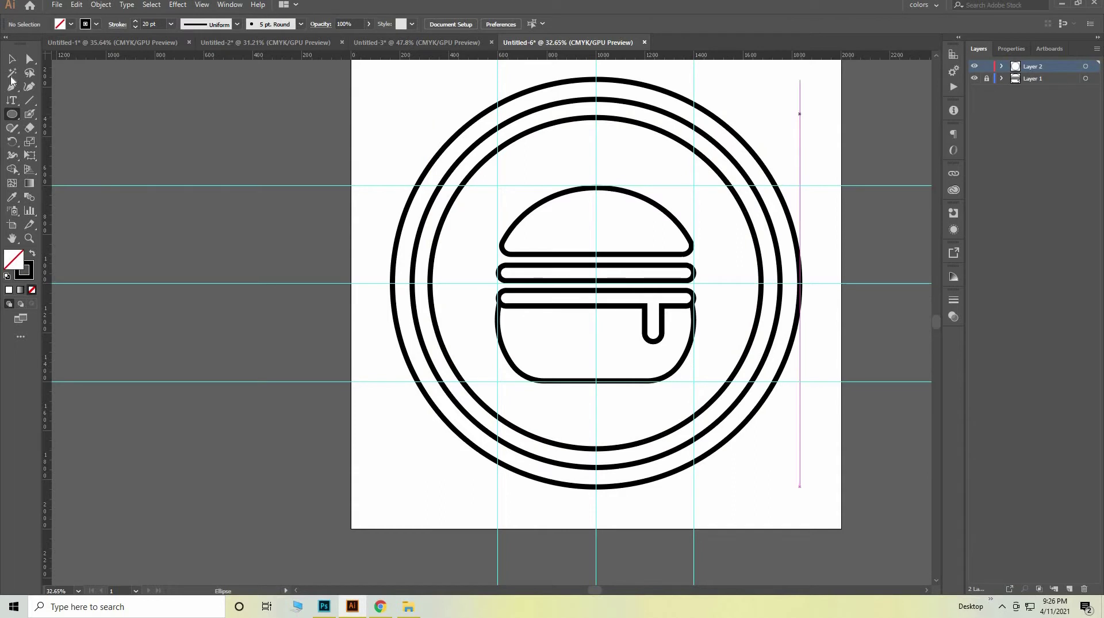
Step: Draw a long diagonal line through the burger's centre, extending past the outer ring
{"action": "left_click", "coordinate": [36, 102]}
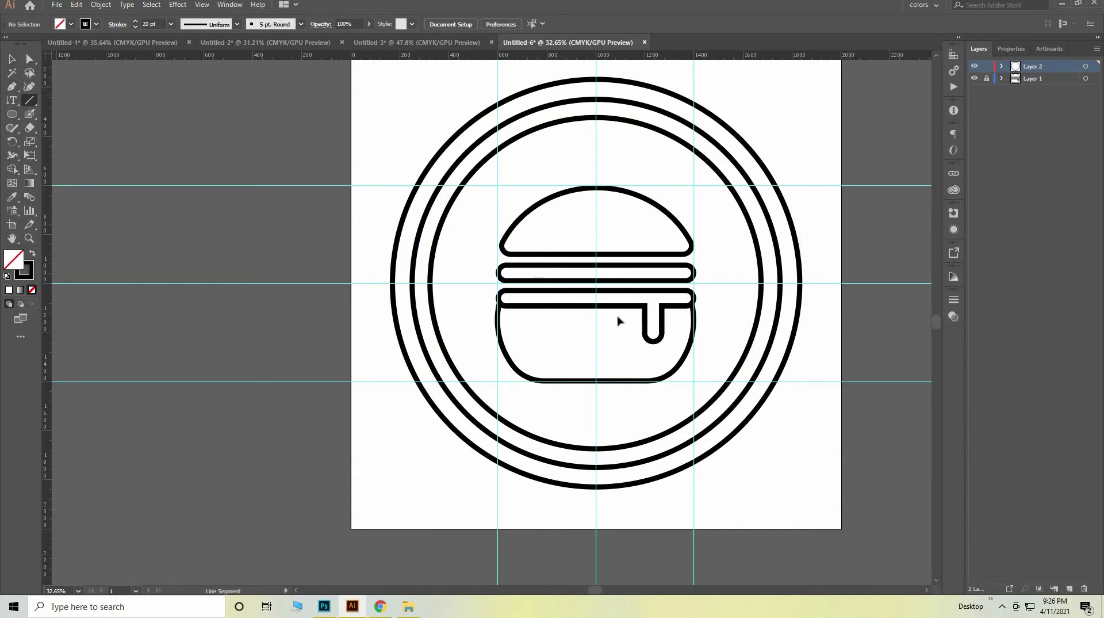
{"action": "left_click_drag", "start_coordinate": [650, 336], "coordinate": [684, 282]}
{"action": "key", "text": "ctrl+;"}
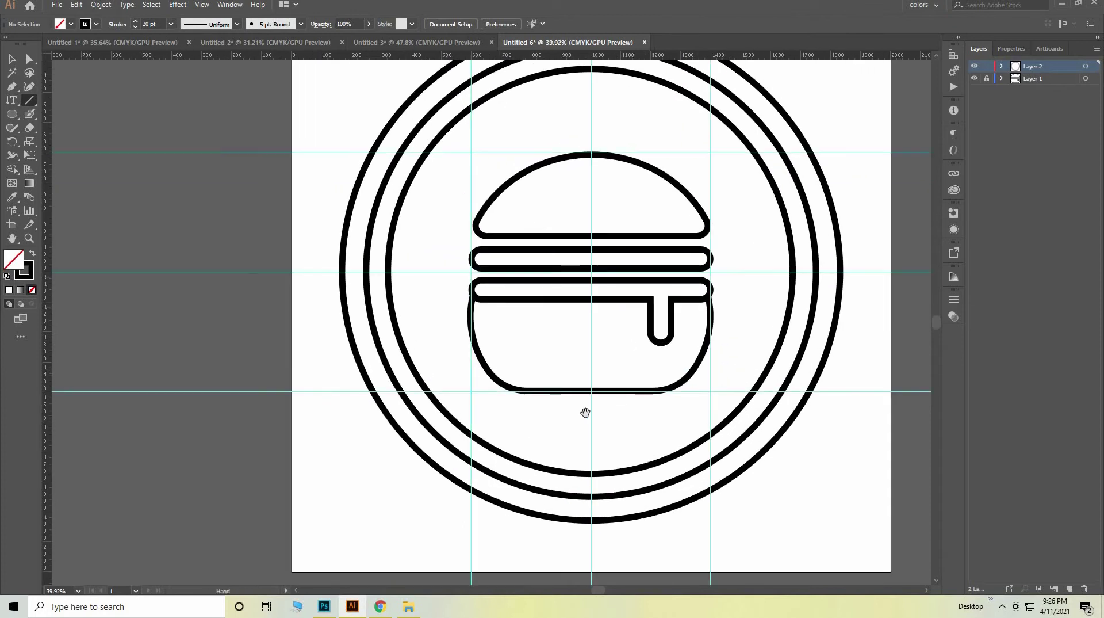
{"action": "left_click_drag", "start_coordinate": [585, 412], "coordinate": [473, 547]}
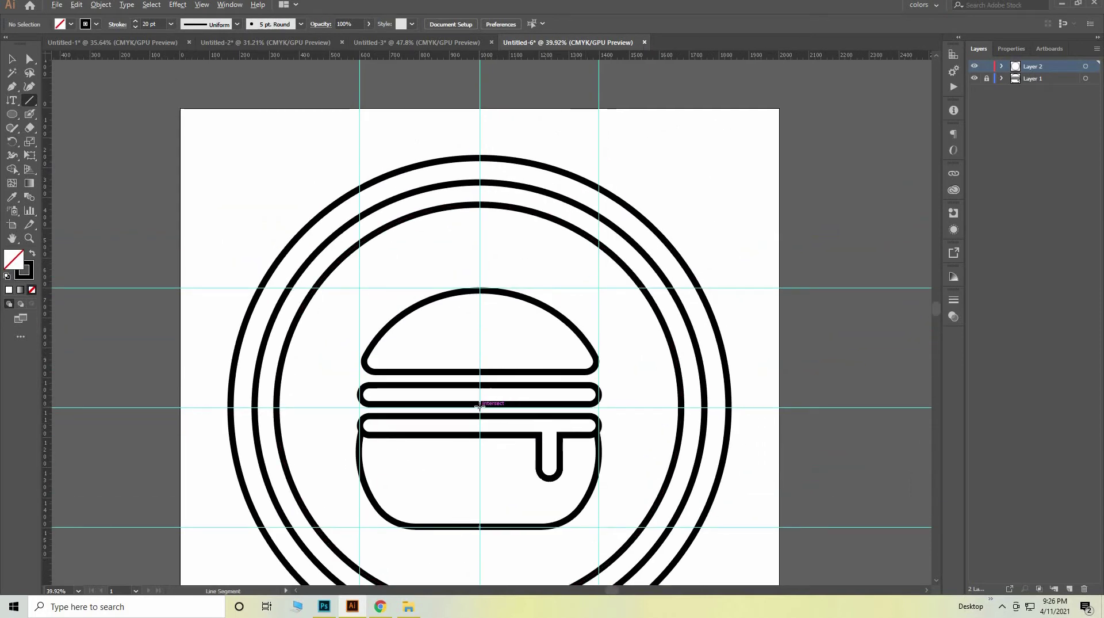
{"action": "left_click_drag", "start_coordinate": [480, 332], "coordinate": [480, 406]}
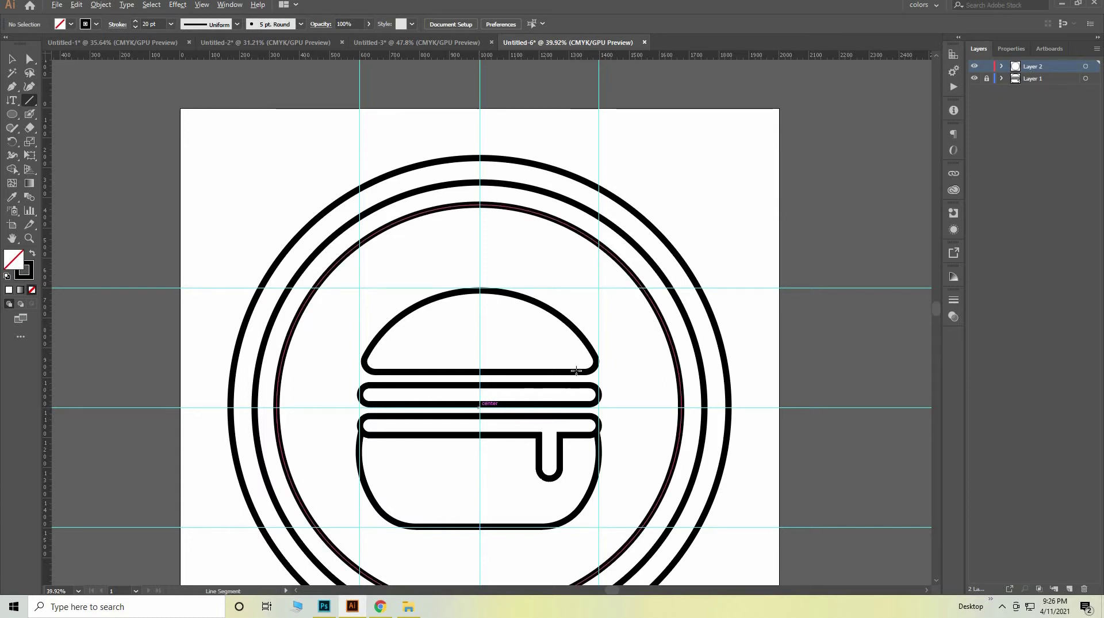
{"action": "mouse_move", "coordinate": [480, 407]}
{"action": "left_mouse_down"}
{"action": "mouse_move", "coordinate": [709, 244]}
{"action": "mouse_move", "coordinate": [770, 253]}
{"action": "left_mouse_up"}
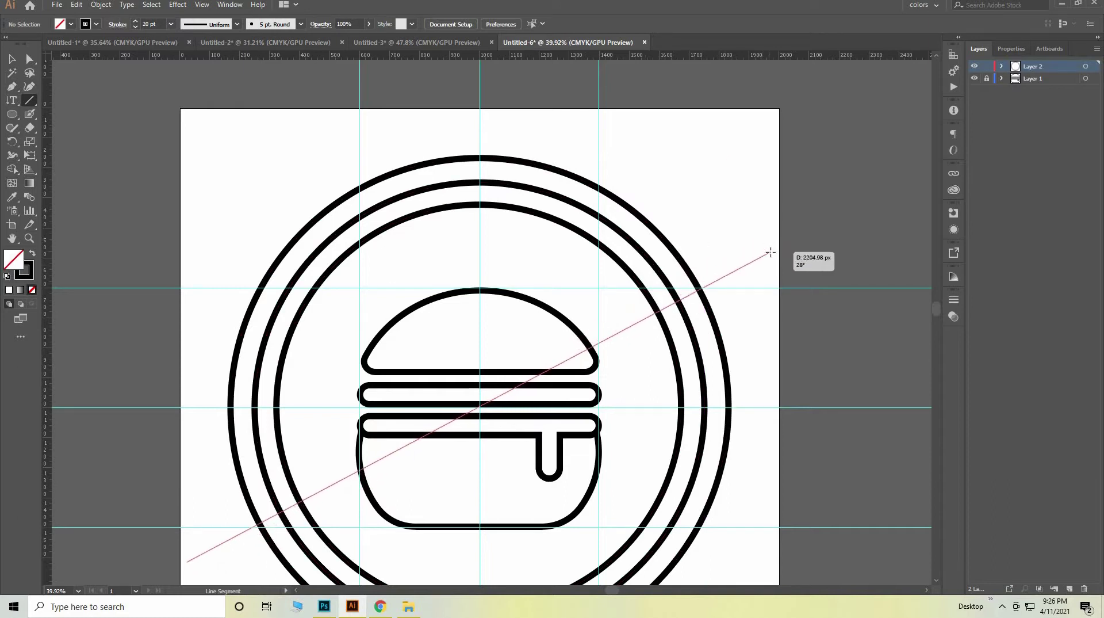
{"action": "left_click_drag", "start_coordinate": [775, 249], "coordinate": [781, 248]}
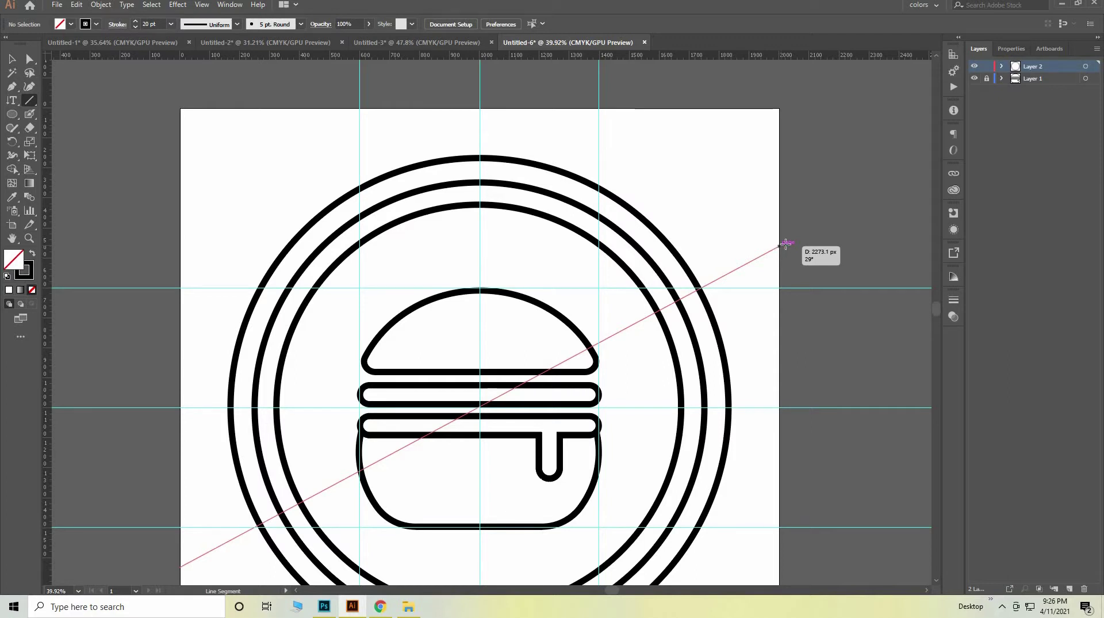
{"action": "left_click_drag", "start_coordinate": [781, 246], "coordinate": [787, 240]}
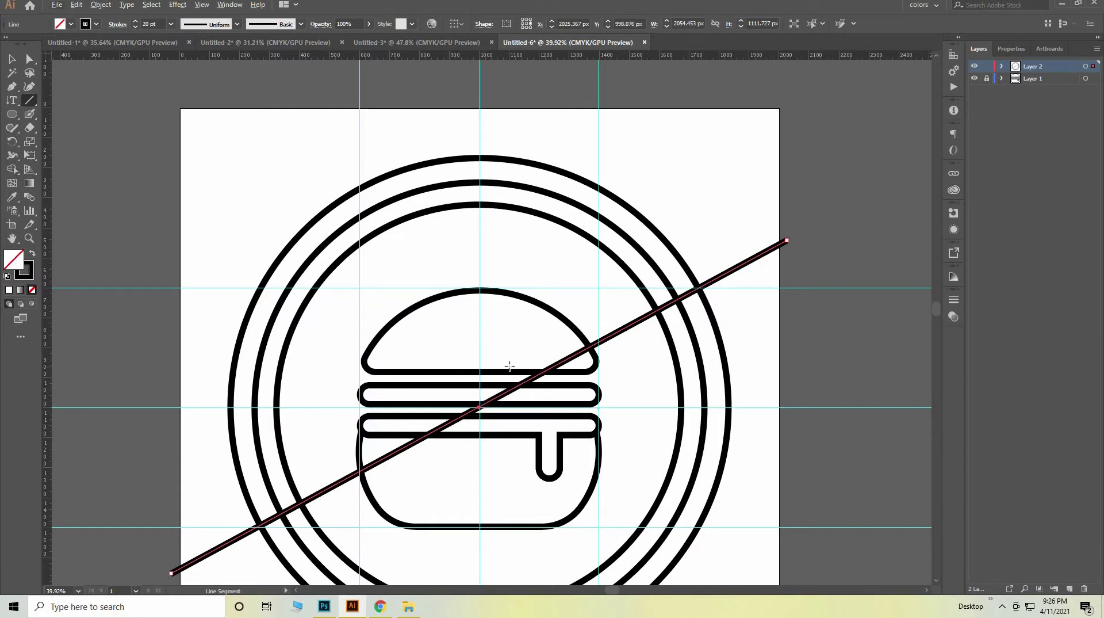
{"action": "key", "text": "ctrl+shift+a"}
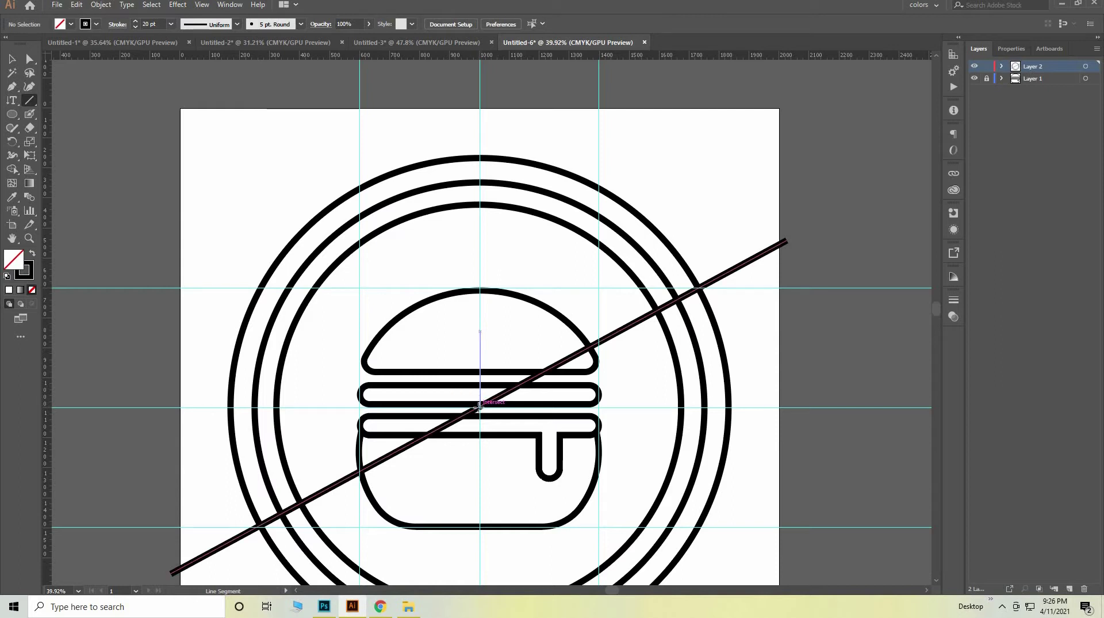
Step: Draw the second diagonal line down-right through the centre, completing the X
{"action": "mouse_move", "coordinate": [216, 210]}
{"action": "left_mouse_down"}
{"action": "mouse_move", "coordinate": [779, 424]}
{"action": "mouse_move", "coordinate": [706, 373]}
{"action": "left_mouse_up"}
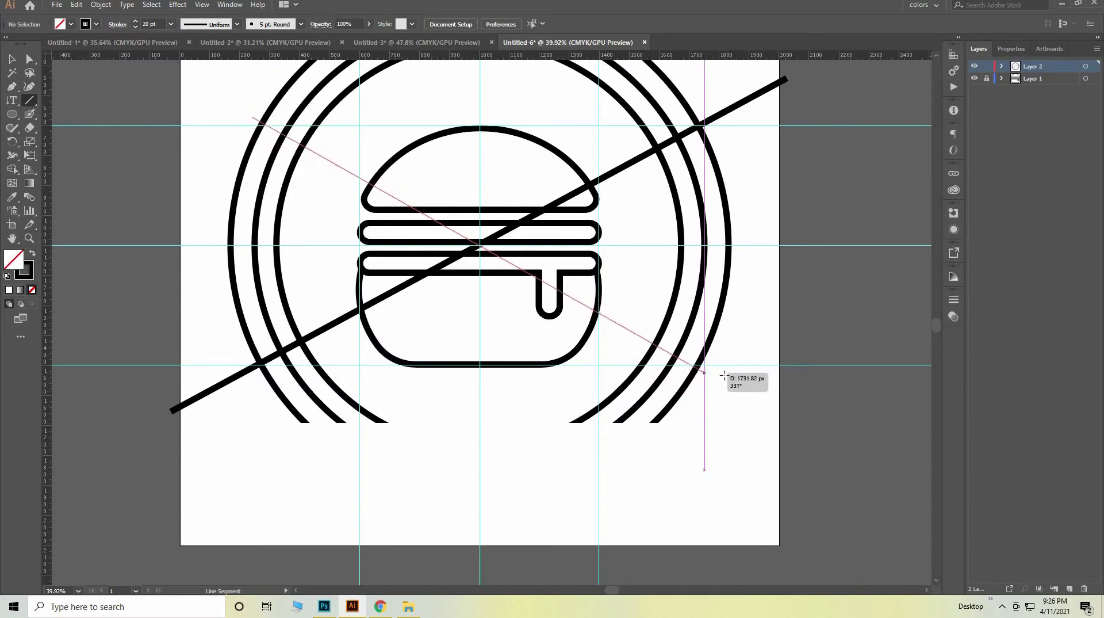
{"action": "left_click_drag", "start_coordinate": [707, 373], "coordinate": [746, 388]}
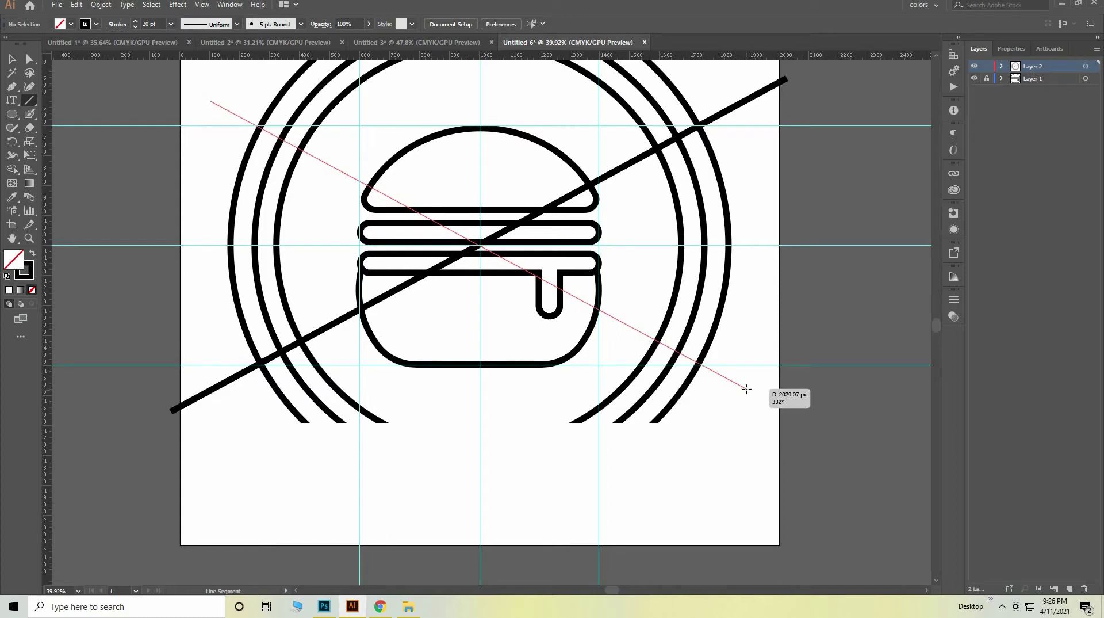
{"action": "left_click_drag", "start_coordinate": [746, 389], "coordinate": [746, 388]}
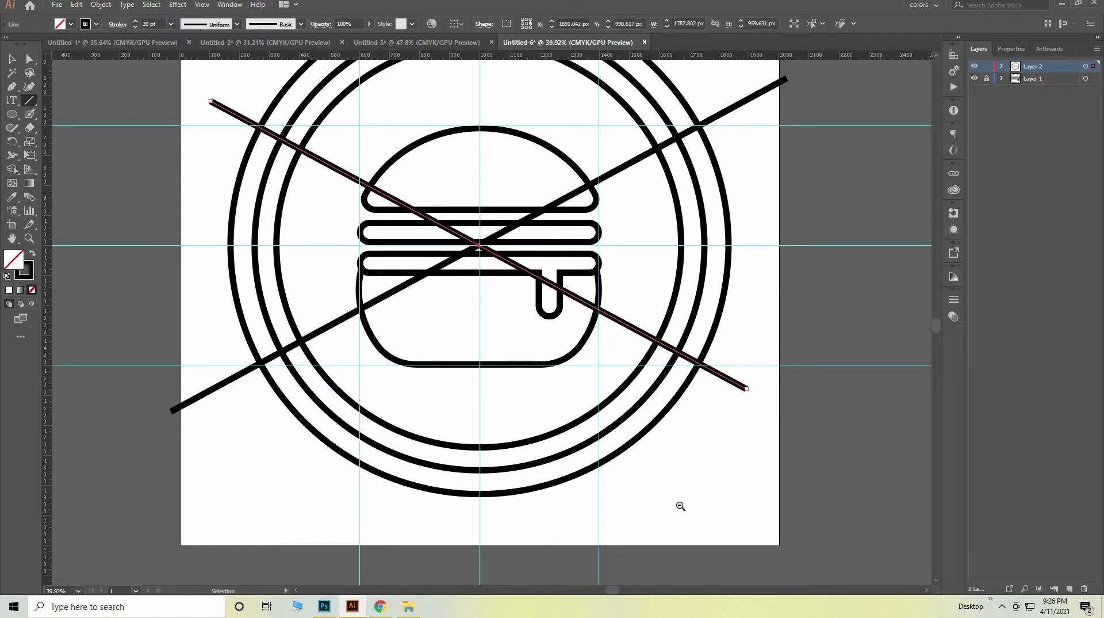
{"action": "scroll", "coordinate": [680, 505], "scroll_direction": "down", "scroll_amount": 2}
Step: Use Shape Builder to delete the top and bottom ring sections and stray diagonal segments
{"action": "key", "text": "v"}
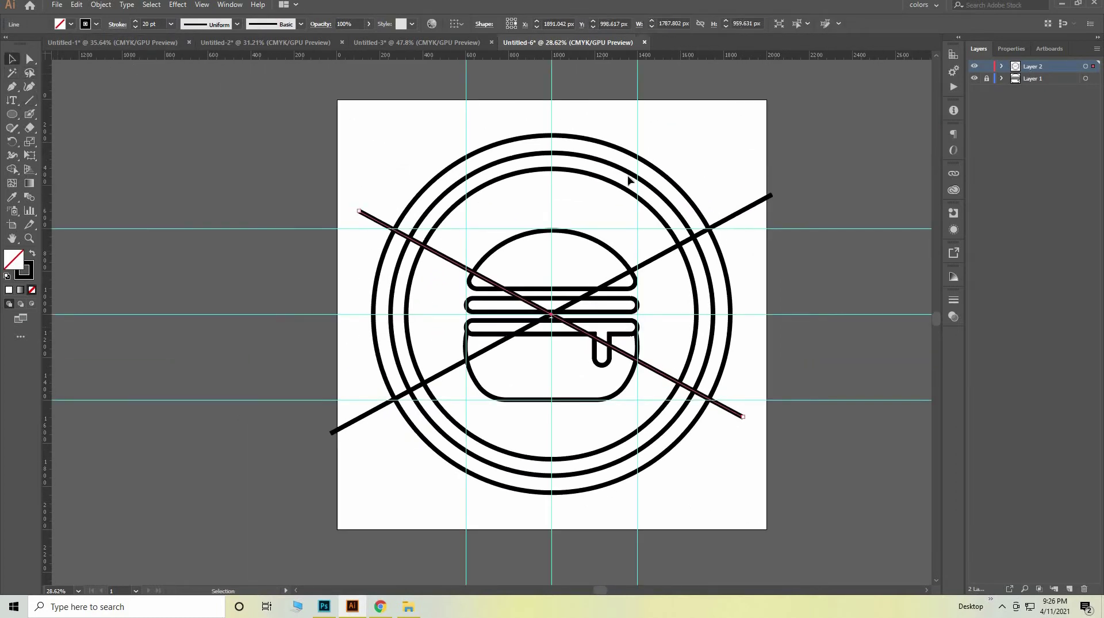
{"action": "key", "text": "ctrl+a"}
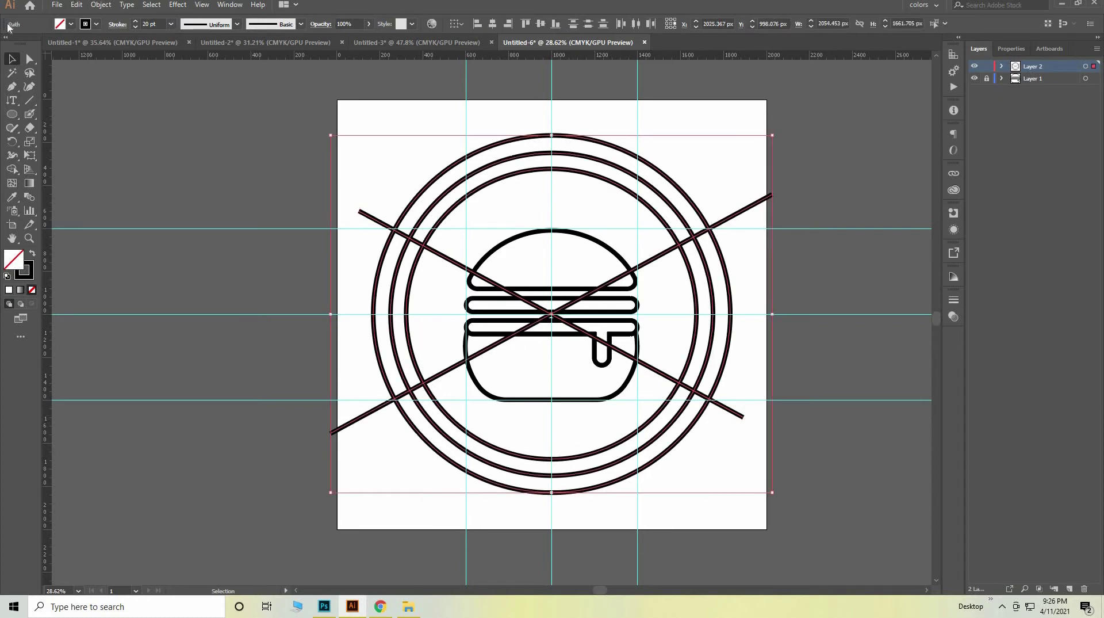
{"action": "left_click", "coordinate": [13, 170]}
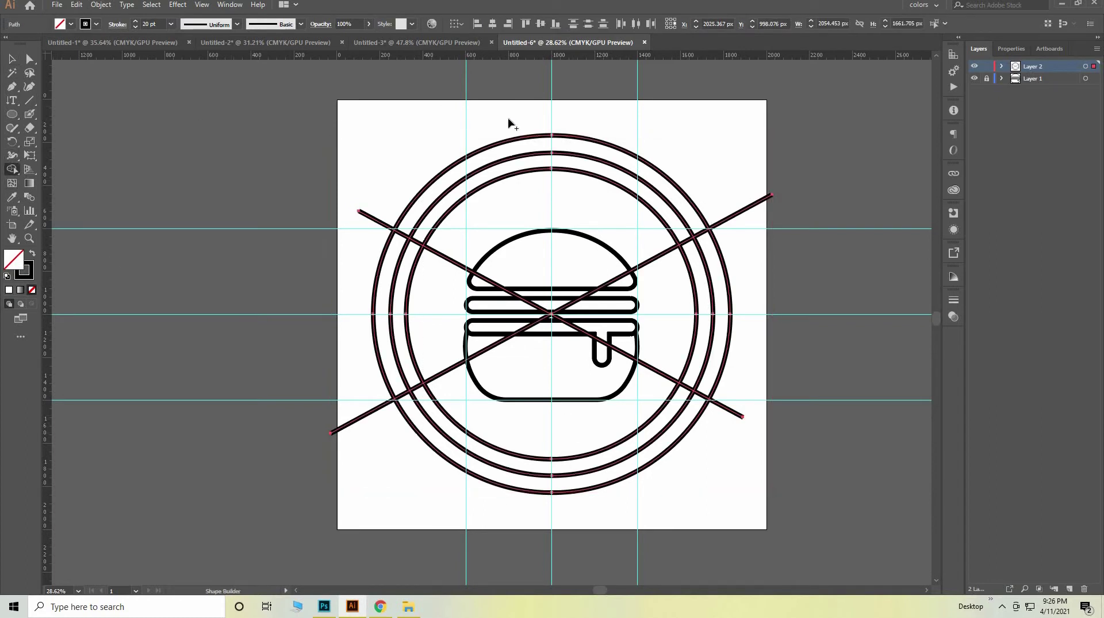
{"action": "left_click_drag", "start_coordinate": [520, 121], "coordinate": [556, 512]}
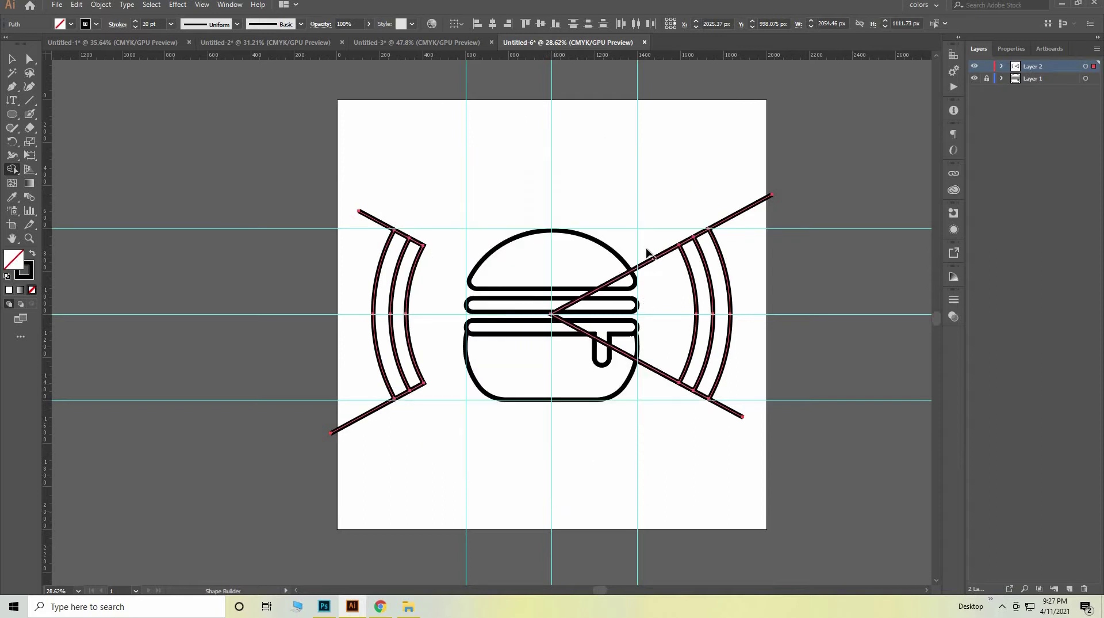
{"action": "left_click_drag", "start_coordinate": [629, 260], "coordinate": [692, 243]}
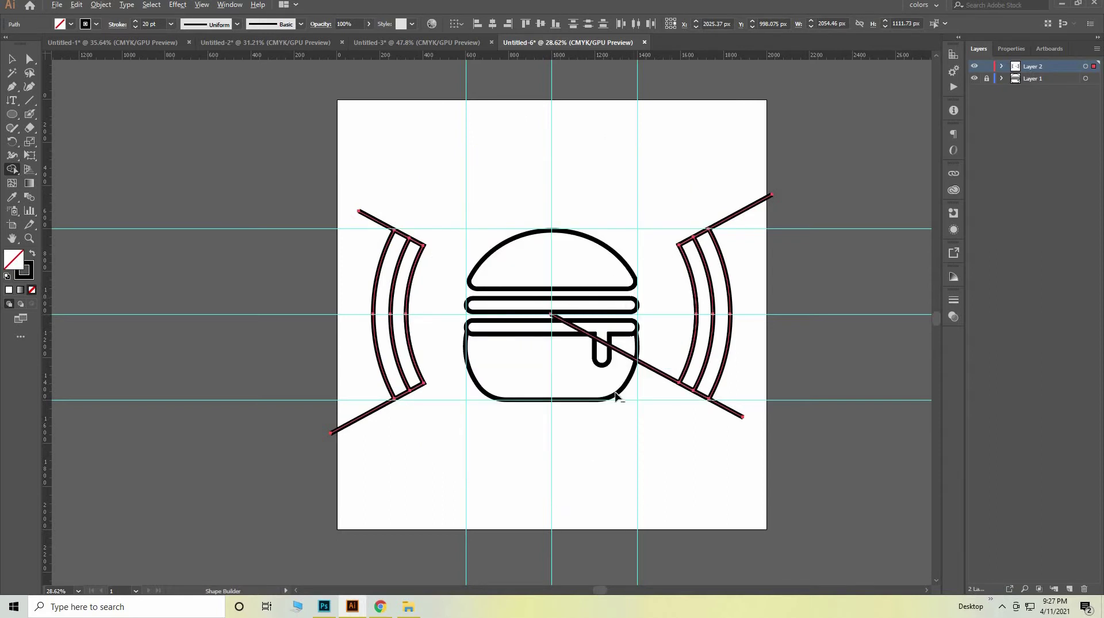
{"action": "left_click", "coordinate": [620, 352], "text": "alt"}
{"action": "left_click", "coordinate": [377, 220], "text": "alt"}
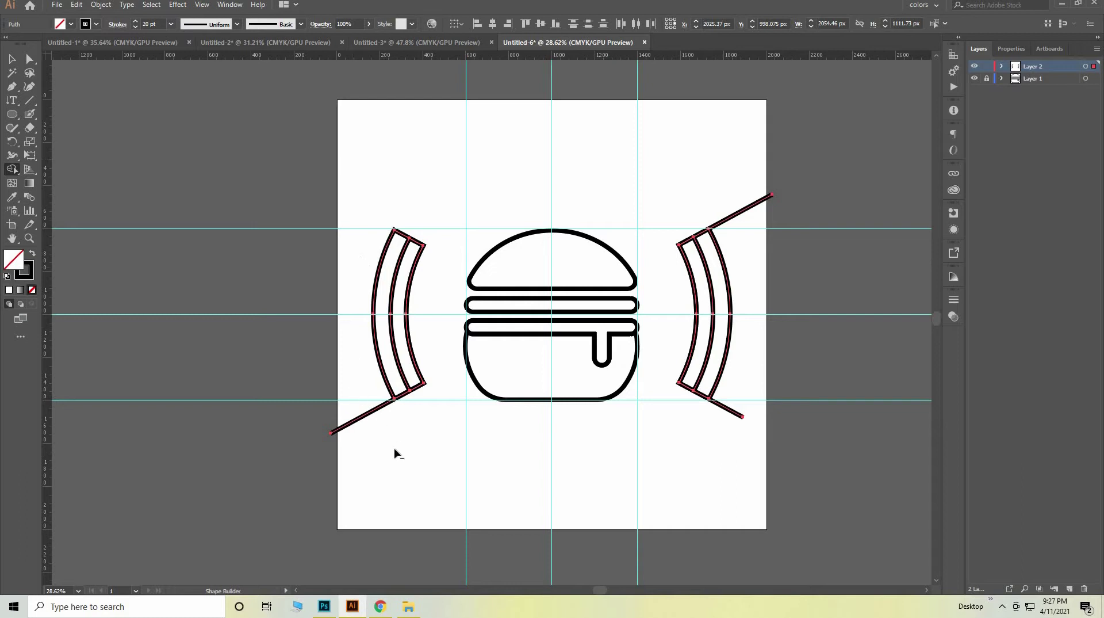
{"action": "left_click", "coordinate": [359, 417], "text": "alt"}
{"action": "left_click", "coordinate": [725, 224], "text": "alt"}
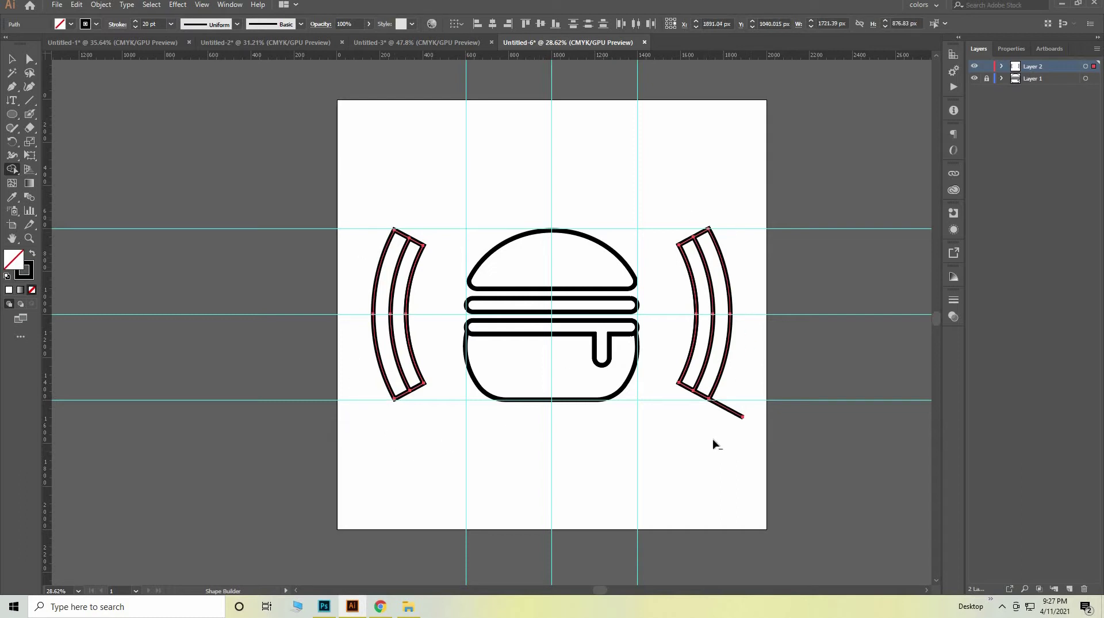
{"action": "left_click", "coordinate": [725, 408], "text": "alt"}
Step: Merge each bracket's inner and outer band pieces into single curved shapes
{"action": "mouse_move", "coordinate": [703, 235]}
{"action": "left_mouse_down"}
{"action": "mouse_move", "coordinate": [712, 396]}
{"action": "mouse_move", "coordinate": [695, 255]}
{"action": "mouse_move", "coordinate": [680, 398]}
{"action": "left_mouse_up"}
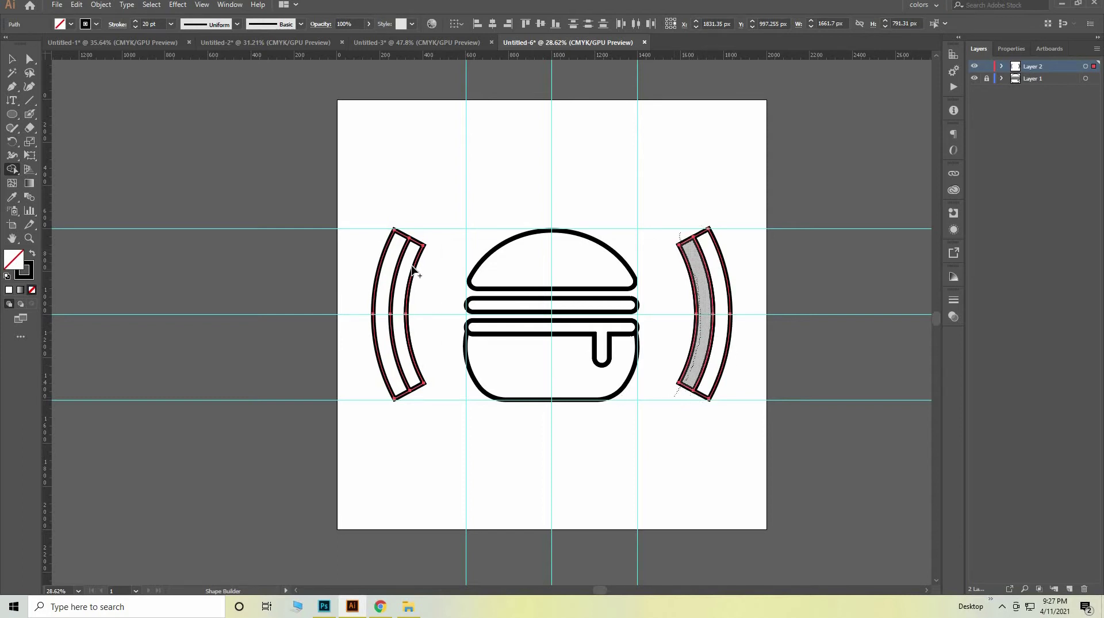
{"action": "mouse_move", "coordinate": [414, 244]}
{"action": "left_mouse_down"}
{"action": "mouse_move", "coordinate": [429, 403]}
{"action": "mouse_move", "coordinate": [419, 219]}
{"action": "left_mouse_up"}
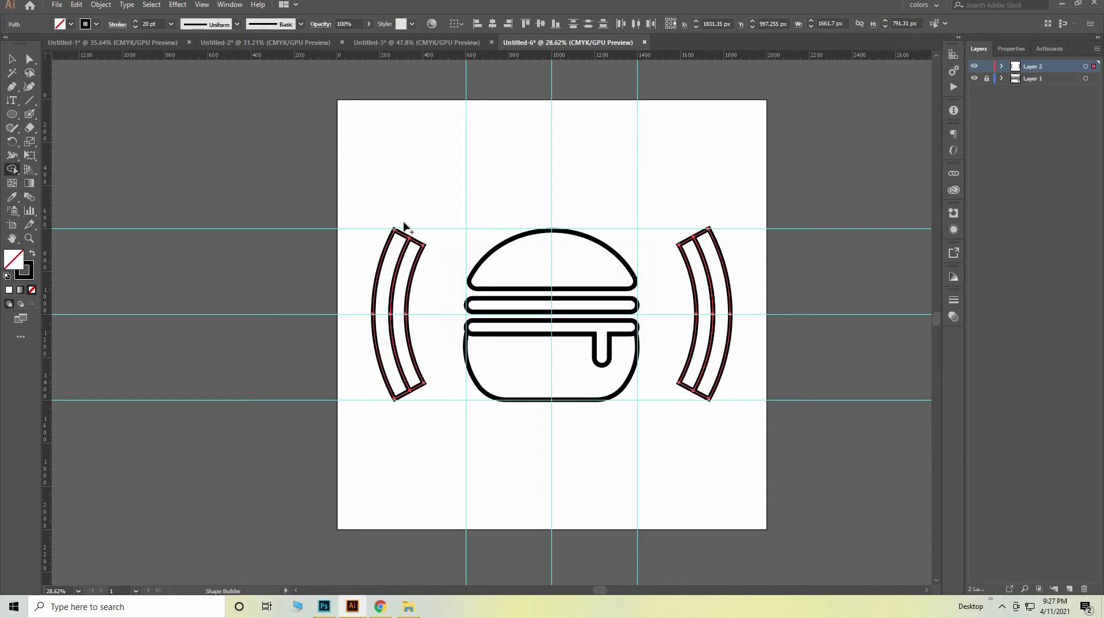
{"action": "left_click_drag", "start_coordinate": [386, 272], "coordinate": [397, 392]}
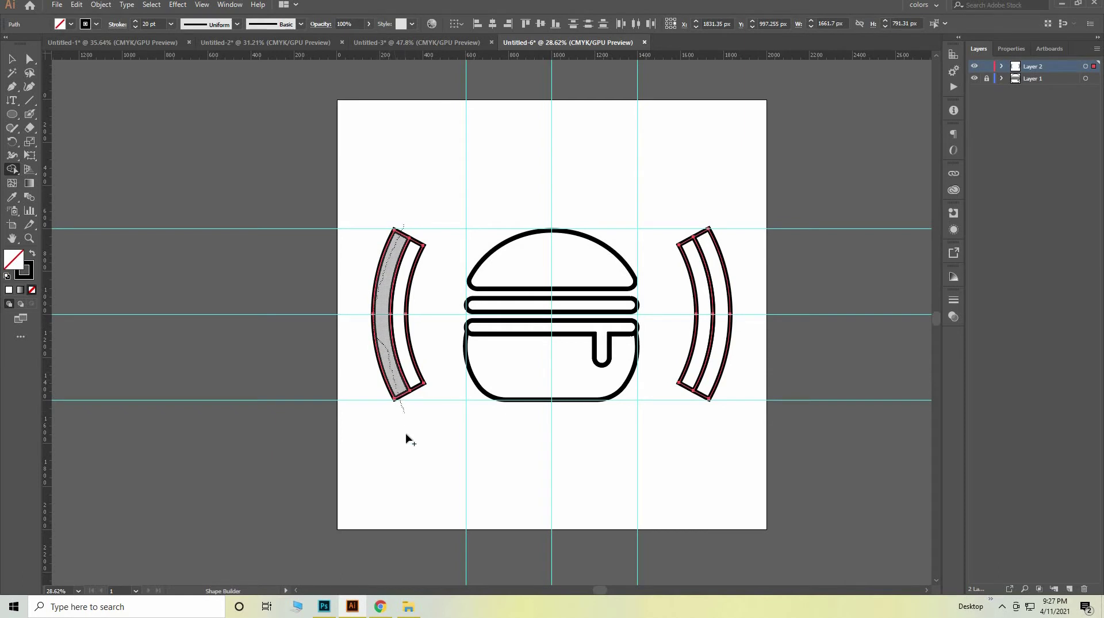
{"action": "left_click_drag", "start_coordinate": [396, 392], "coordinate": [408, 430]}
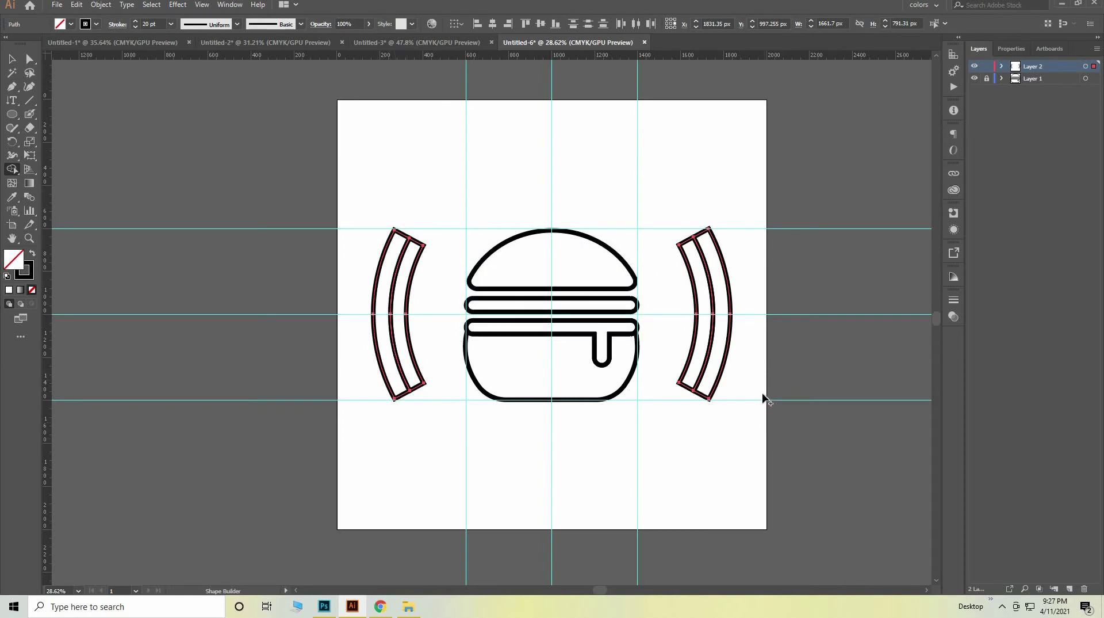
Step: Select all artwork, group then ungroup it, and add a new Layer 3
{"action": "left_click", "coordinate": [10, 60]}
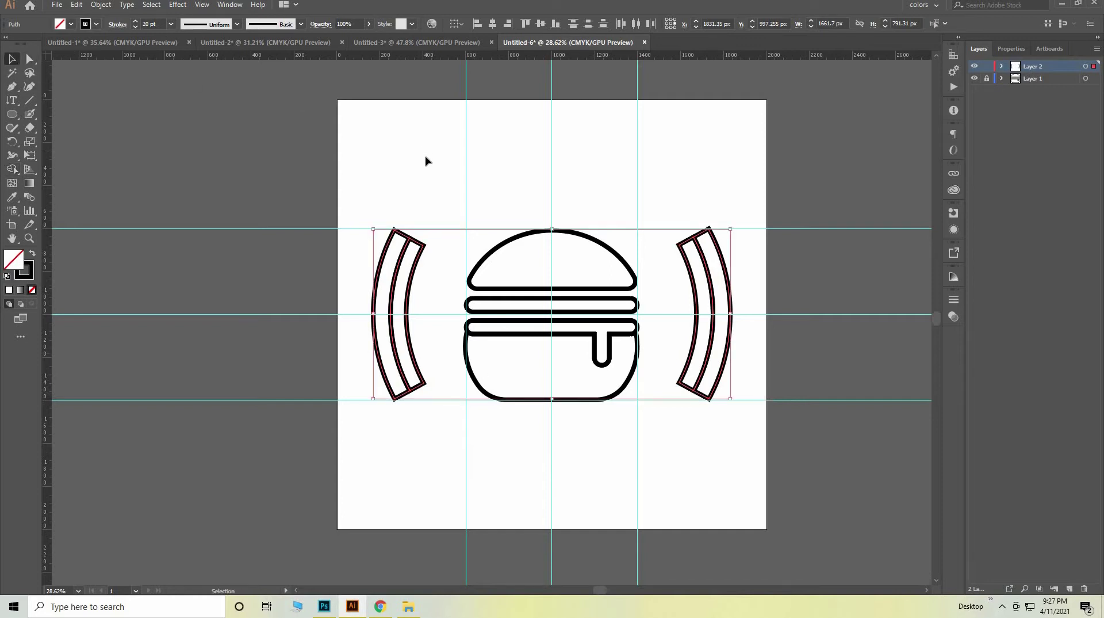
{"action": "left_click_drag", "start_coordinate": [376, 173], "coordinate": [727, 498]}
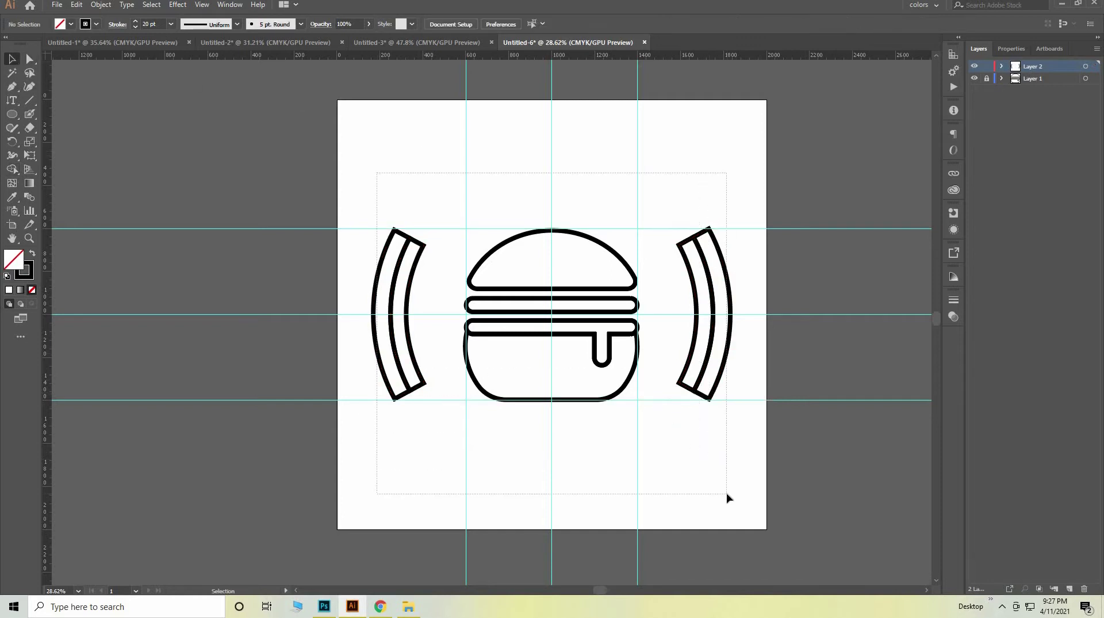
{"action": "key", "text": "ctrl+g"}
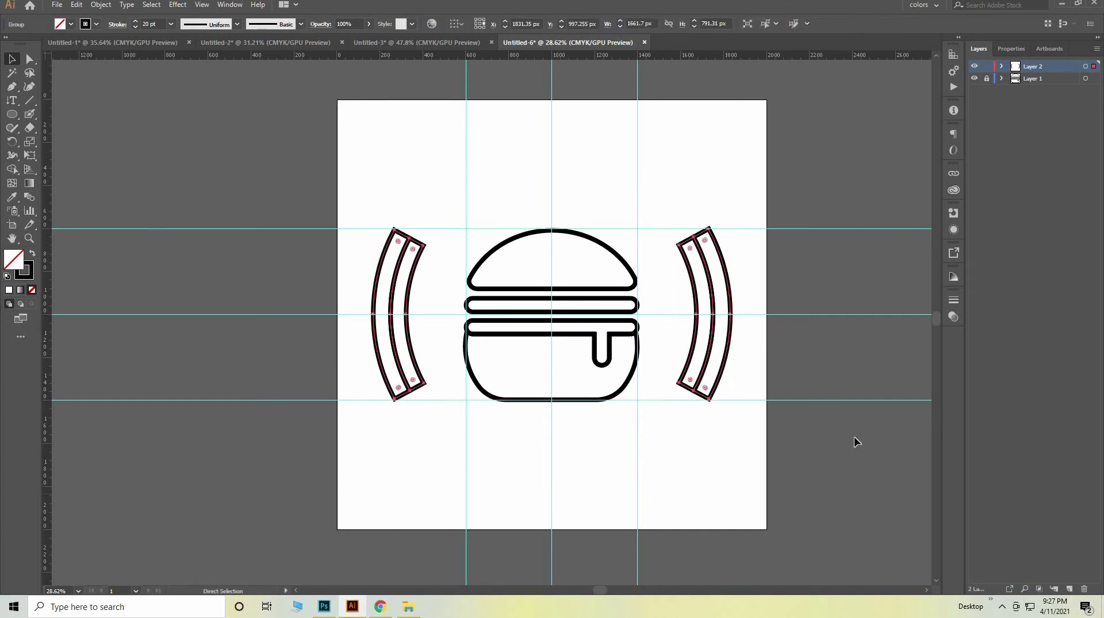
{"action": "left_click", "coordinate": [1002, 66]}
{"action": "key", "text": "ctrl+shift+g"}
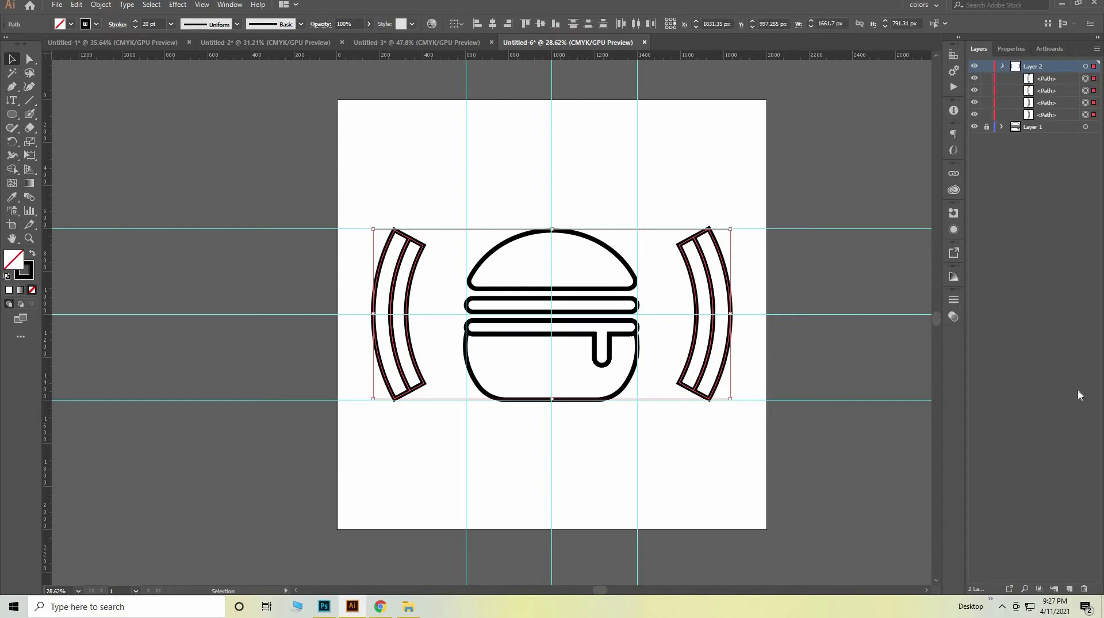
{"action": "left_click", "coordinate": [1069, 589]}
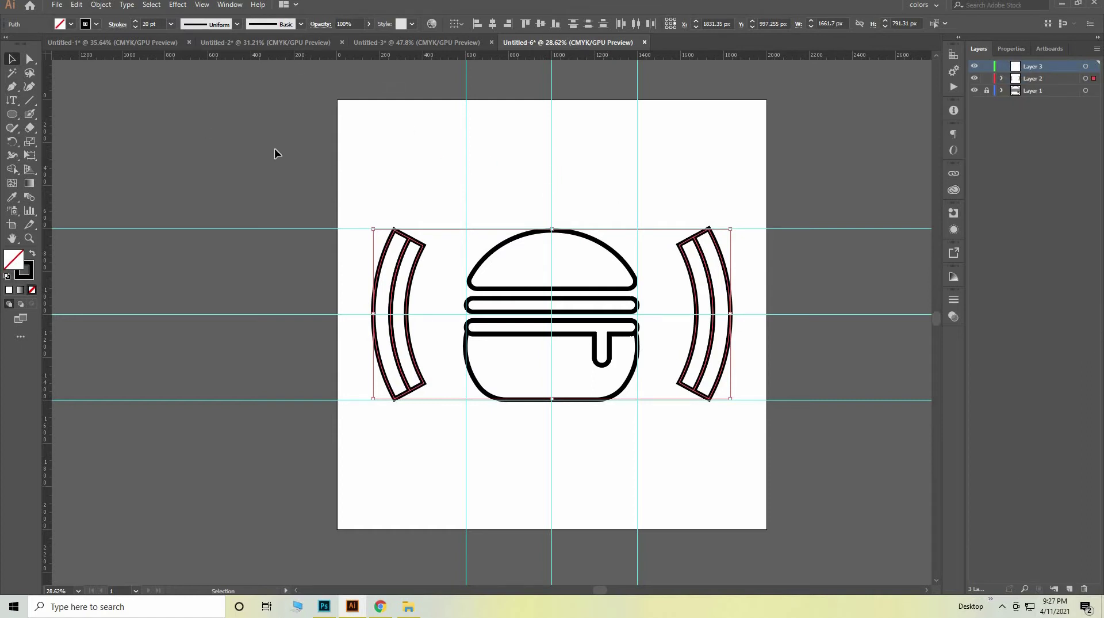
Step: Place 72 pt horizontal text above the burger reading 'JAFFARS HALAL'
{"action": "left_click", "coordinate": [12, 100]}
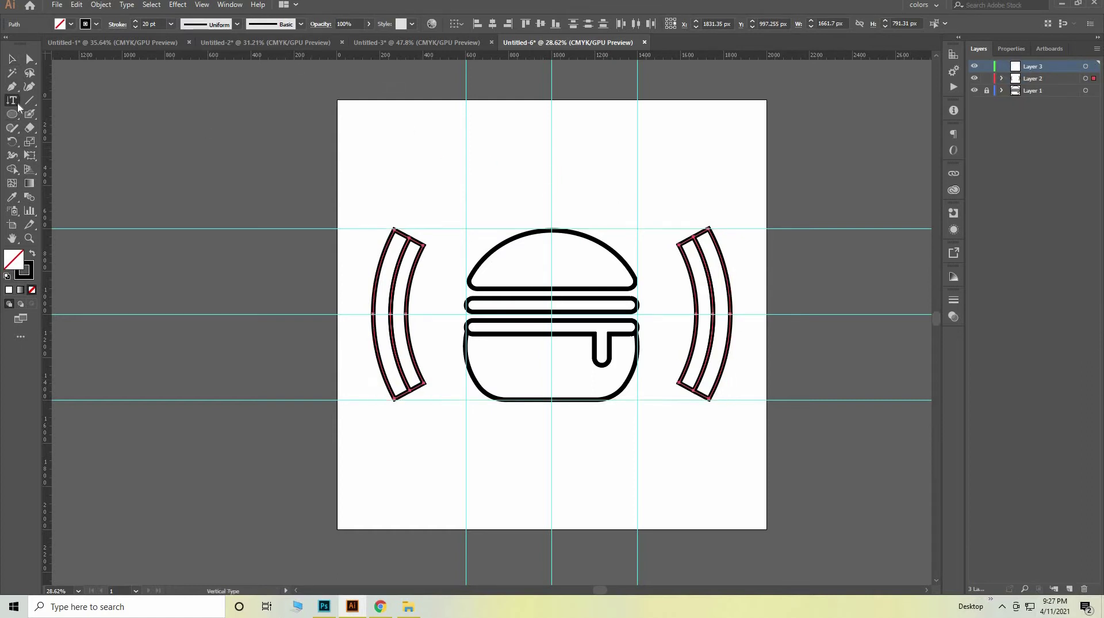
{"action": "left_click", "coordinate": [79, 101]}
{"action": "left_click", "coordinate": [481, 182]}
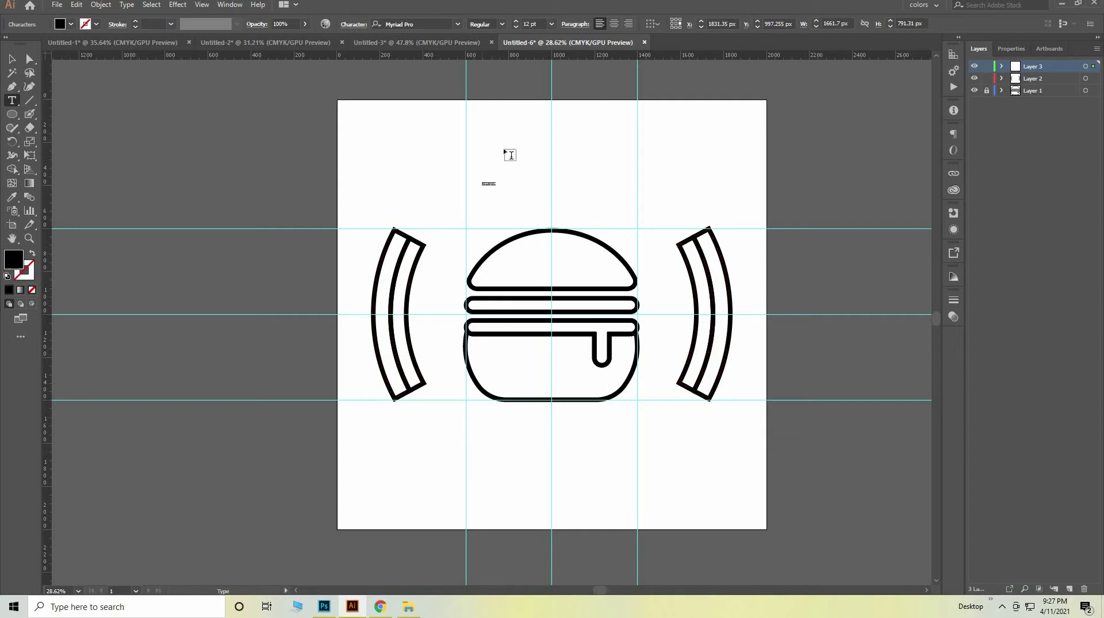
{"action": "left_click", "coordinate": [516, 27]}
{"action": "left_click", "coordinate": [551, 24]}
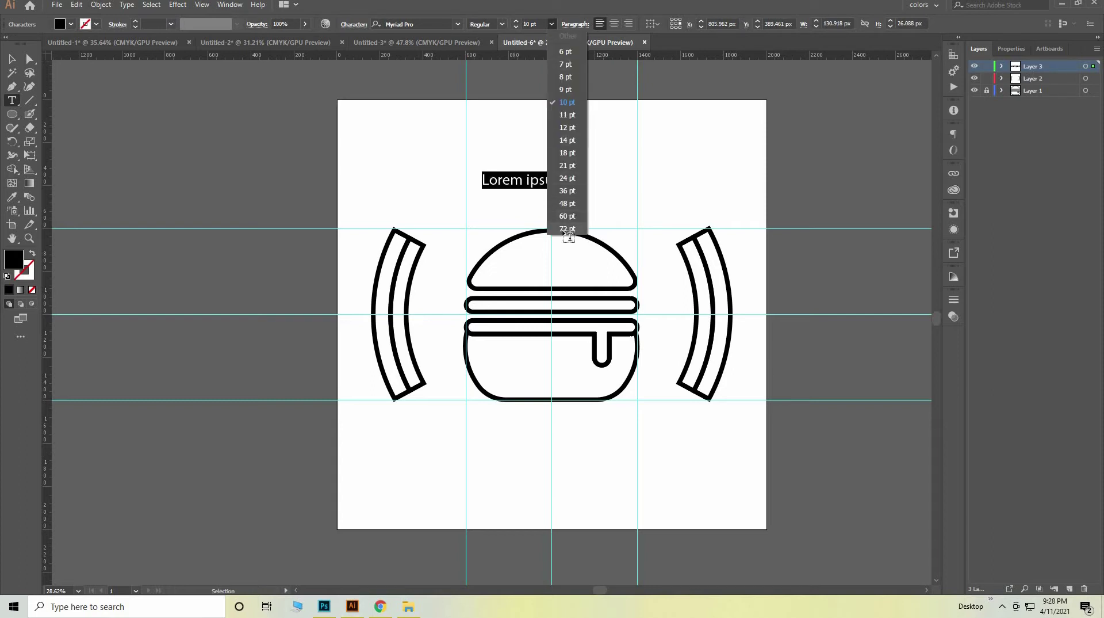
{"action": "left_click", "coordinate": [567, 229]}
{"action": "key", "text": "BackSpace"}
{"action": "type", "text": "J"}
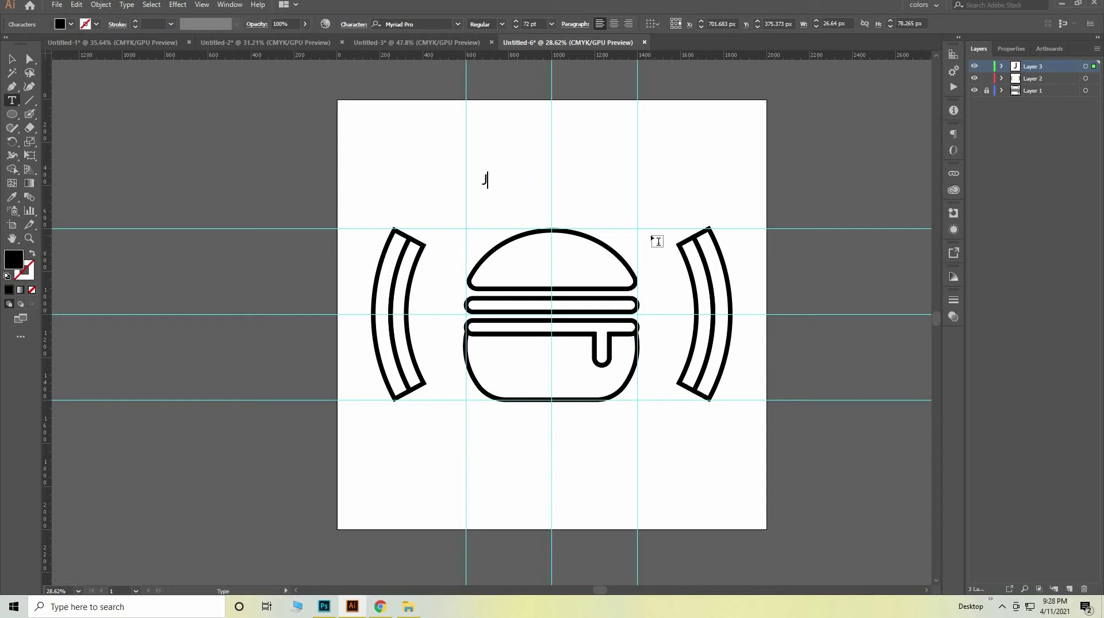
{"action": "type", "text": "AFFA"}
{"action": "type", "text": "RS "}
{"action": "type", "text": "HA"}
{"action": "type", "text": "L"}
{"action": "type", "text": "AL"}
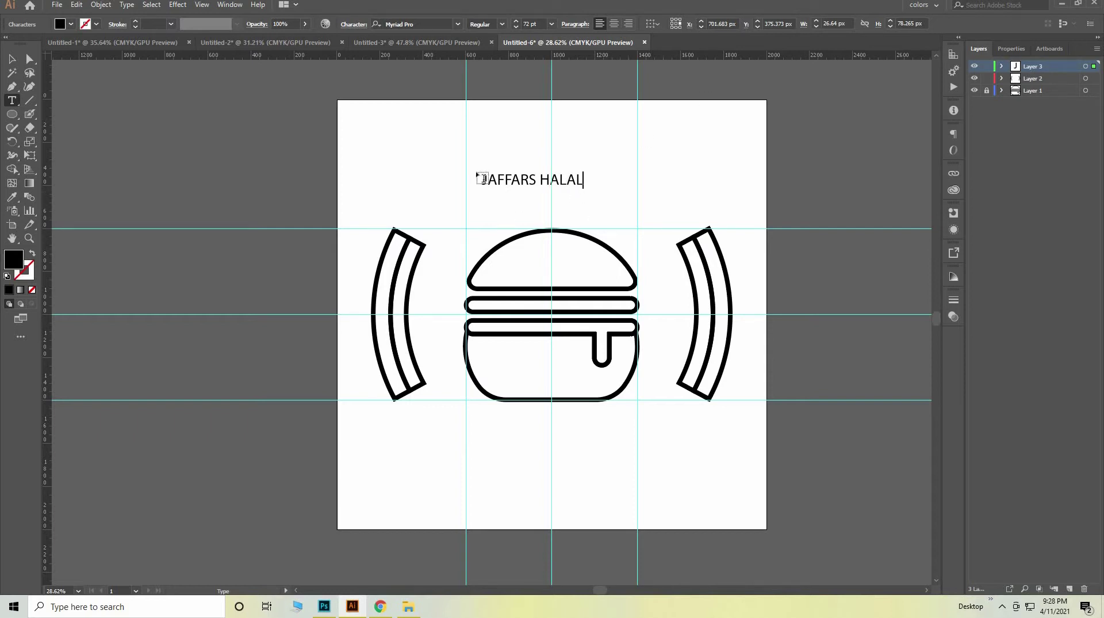
Step: Select all the title text and change its font family to Arial
{"action": "key", "text": "ctrl+a"}
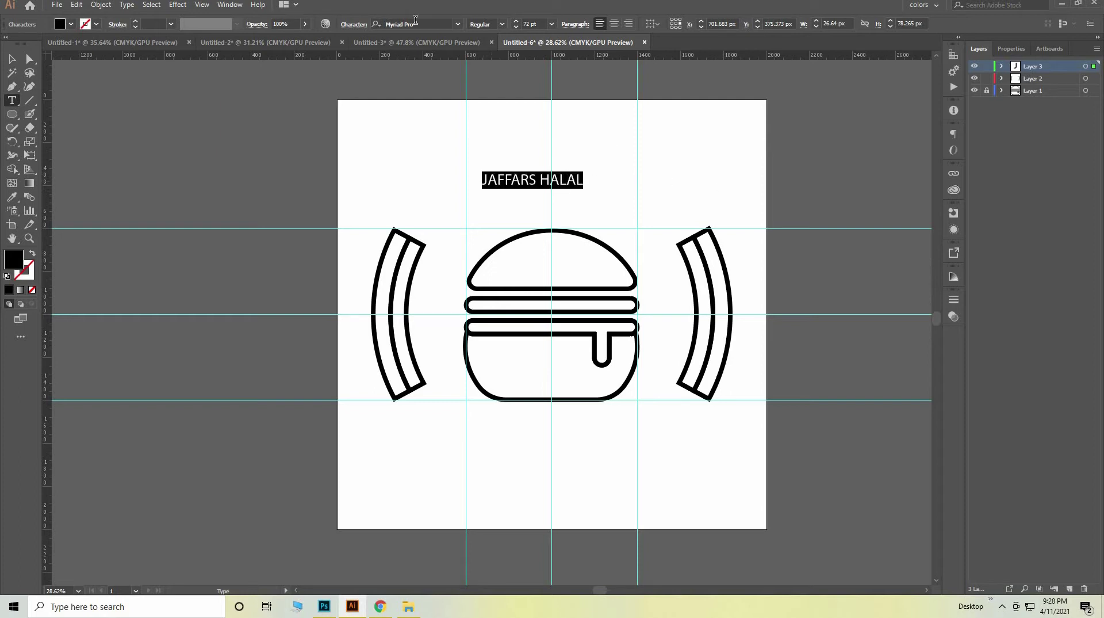
{"action": "left_click", "coordinate": [463, 23]}
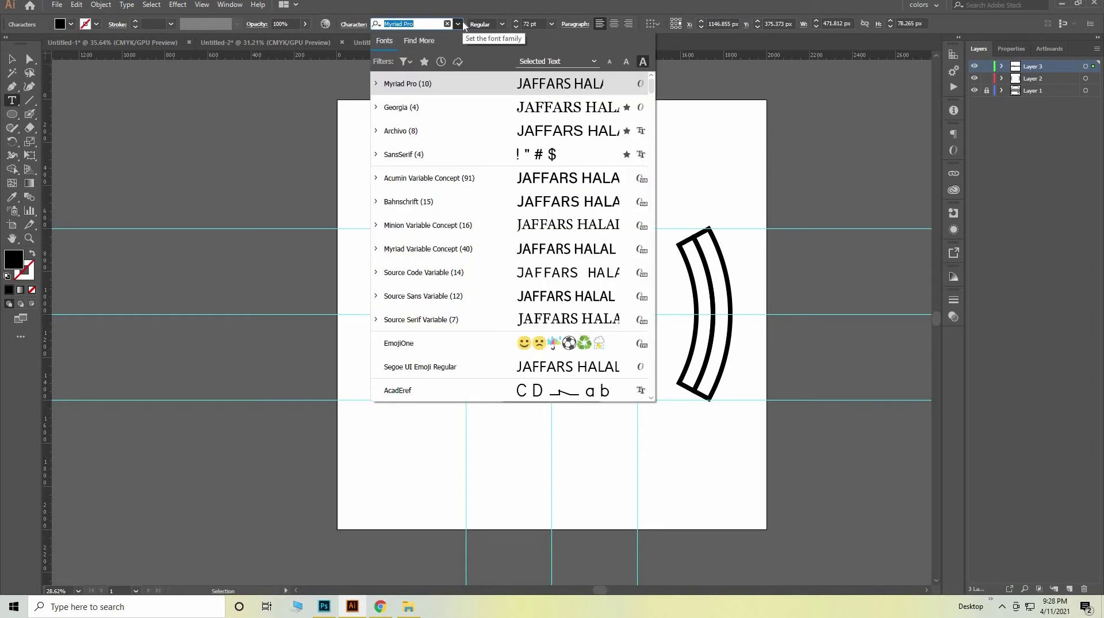
{"action": "left_click", "coordinate": [424, 62]}
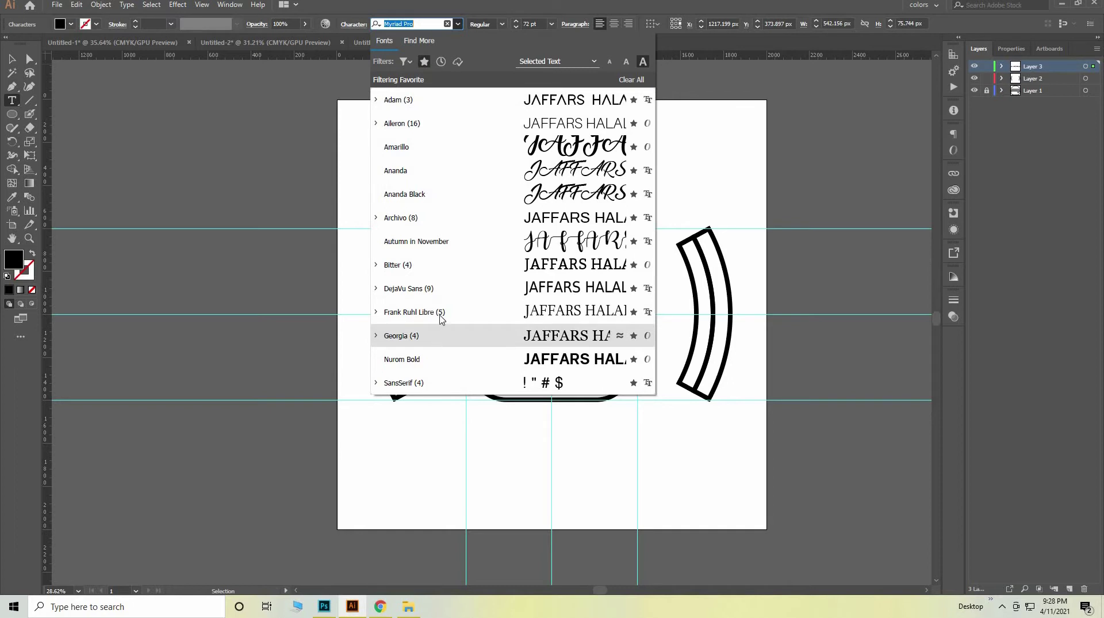
{"action": "left_click", "coordinate": [425, 63]}
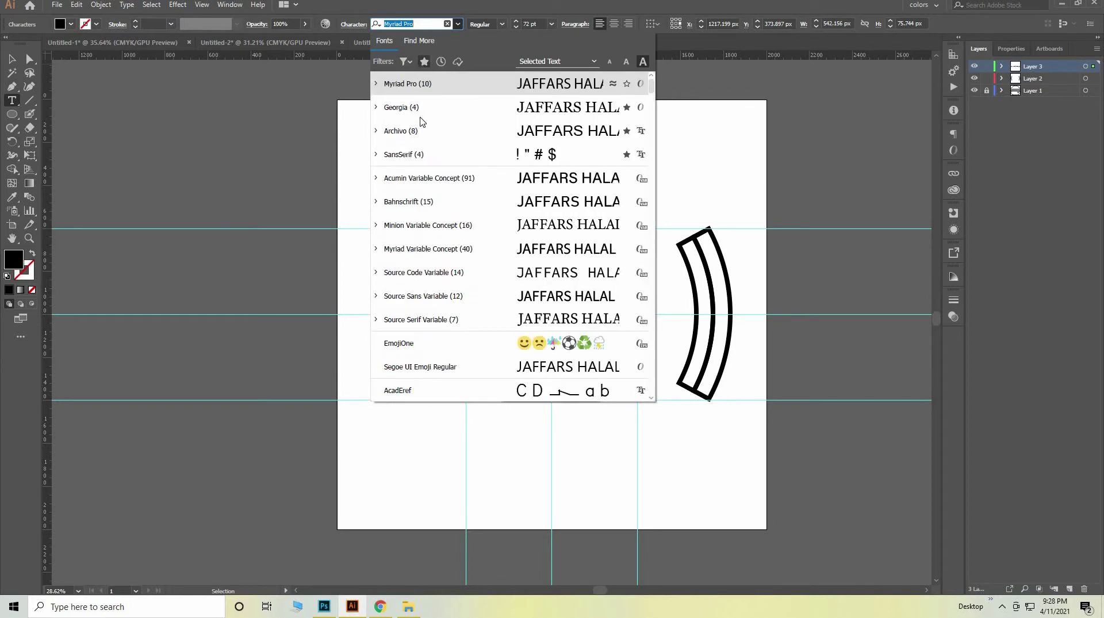
{"action": "scroll", "coordinate": [436, 221], "scroll_direction": "down", "scroll_amount": 3}
{"action": "scroll", "coordinate": [437, 236], "scroll_direction": "down", "scroll_amount": 3}
{"action": "scroll", "coordinate": [437, 236], "scroll_direction": "down", "scroll_amount": 3}
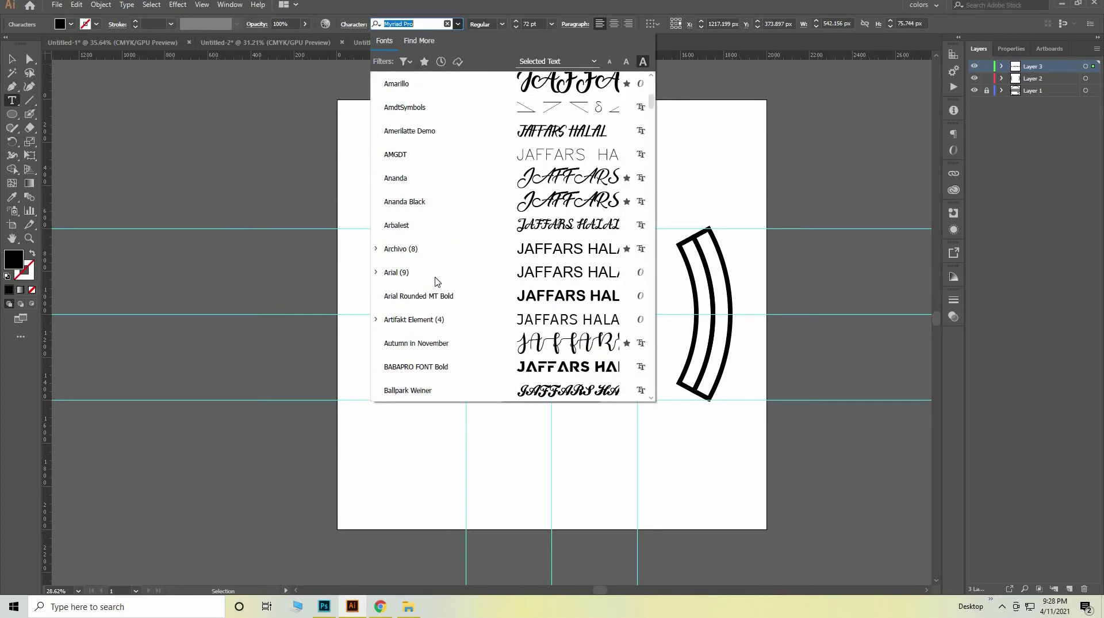
{"action": "left_click", "coordinate": [435, 276]}
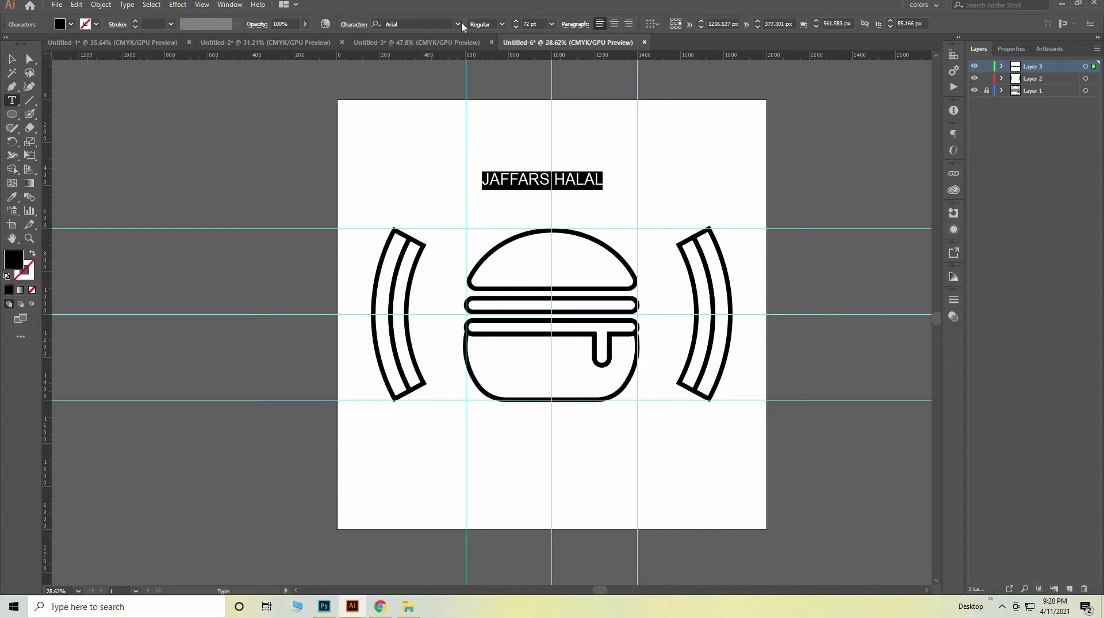
Step: Set the title's Arial font style to Bold
{"action": "left_click", "coordinate": [501, 25]}
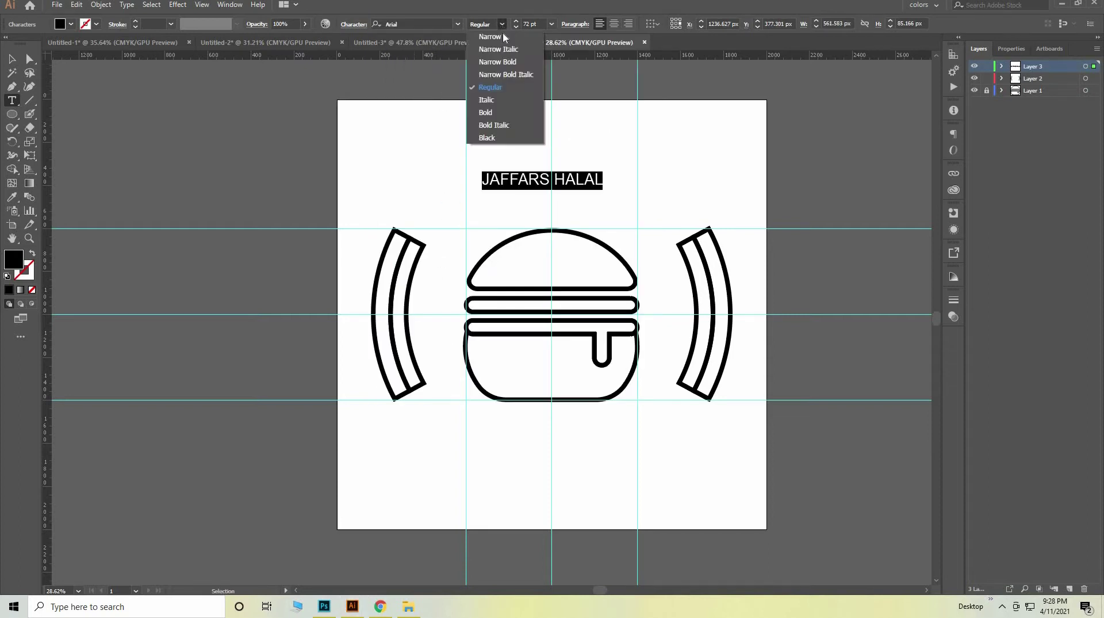
{"action": "left_click", "coordinate": [514, 88]}
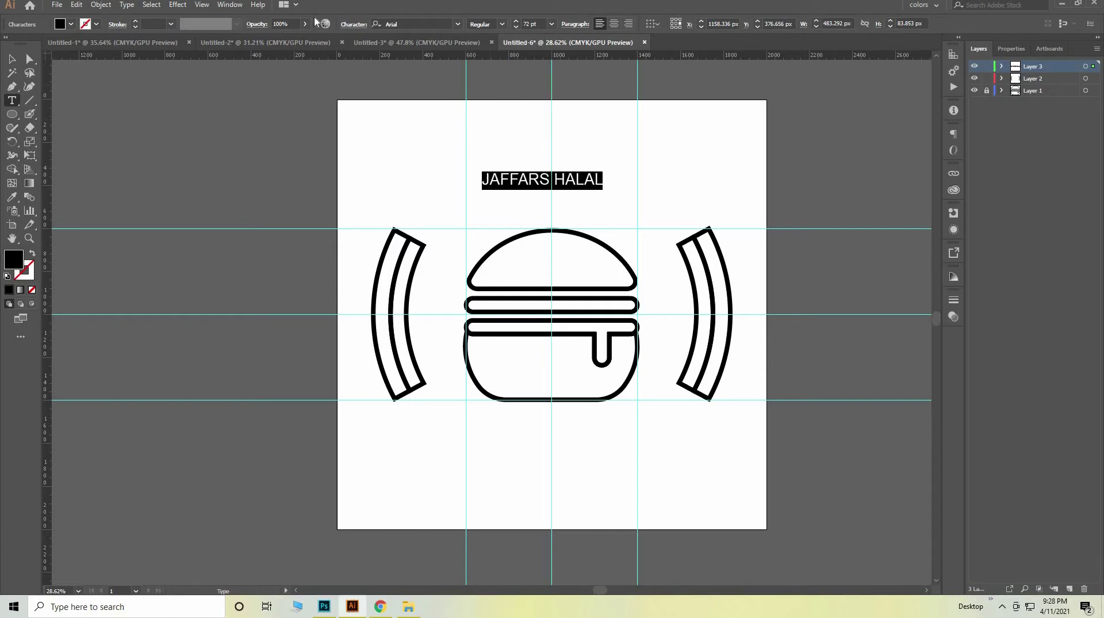
{"action": "left_click", "coordinate": [349, 26]}
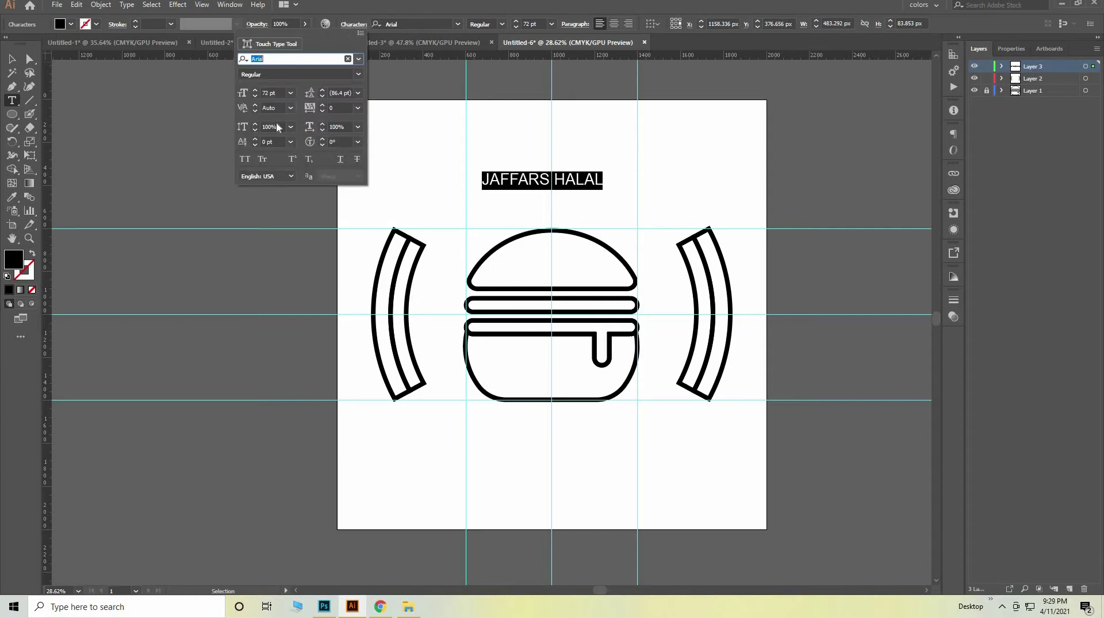
{"action": "left_click", "coordinate": [500, 23]}
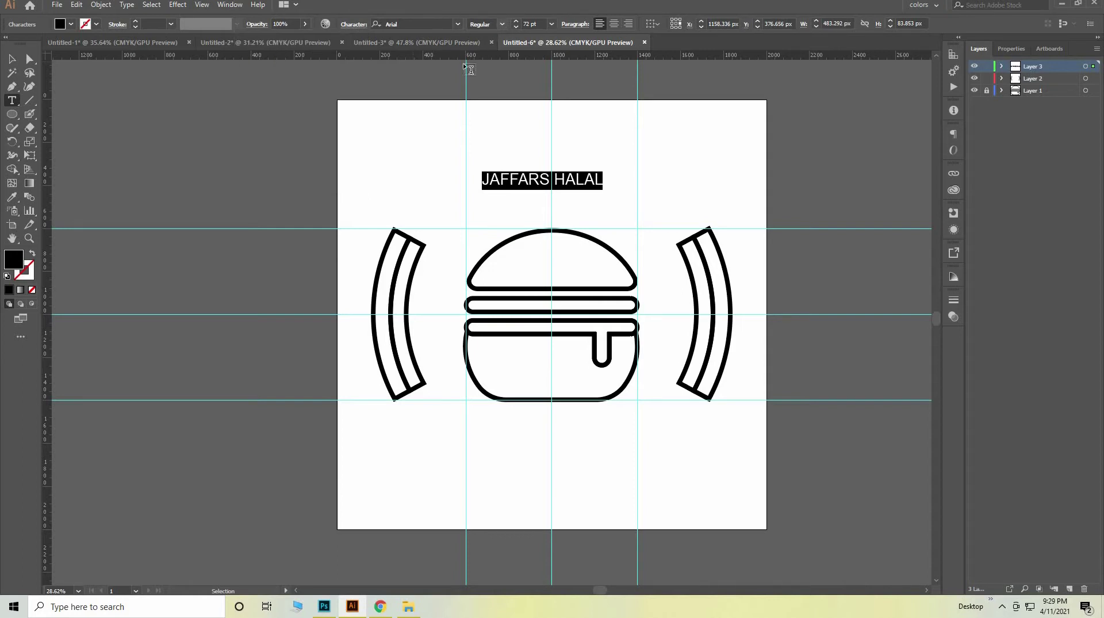
{"action": "left_click", "coordinate": [501, 24]}
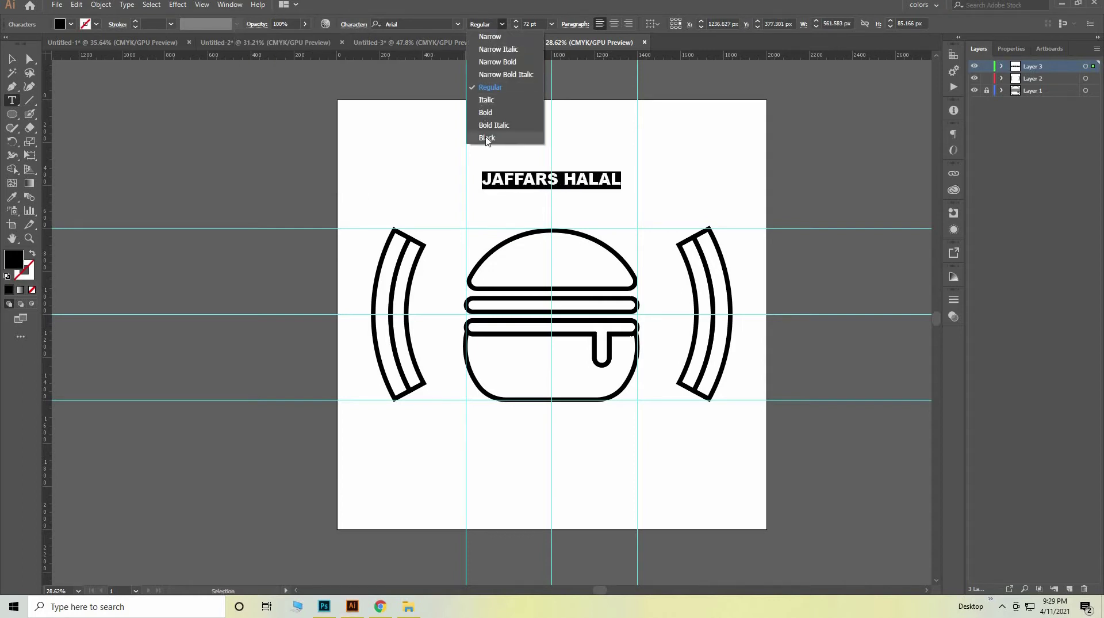
{"action": "left_click", "coordinate": [493, 113]}
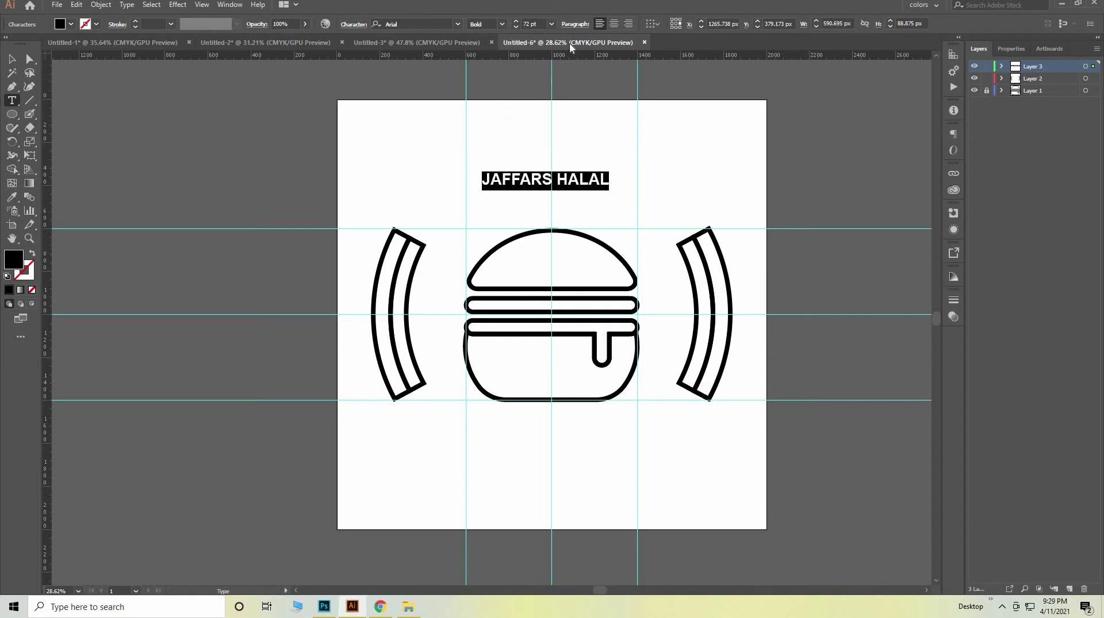
Step: Enlarge the title by entering 82 pt and adjusting the size with arrow keys
{"action": "left_click", "coordinate": [542, 21]}
{"action": "type", "text": "82"}
{"action": "key", "text": "Return"}
{"action": "key", "text": "Up"}
{"action": "key", "text": "Up"}
{"action": "key", "text": "Up"}
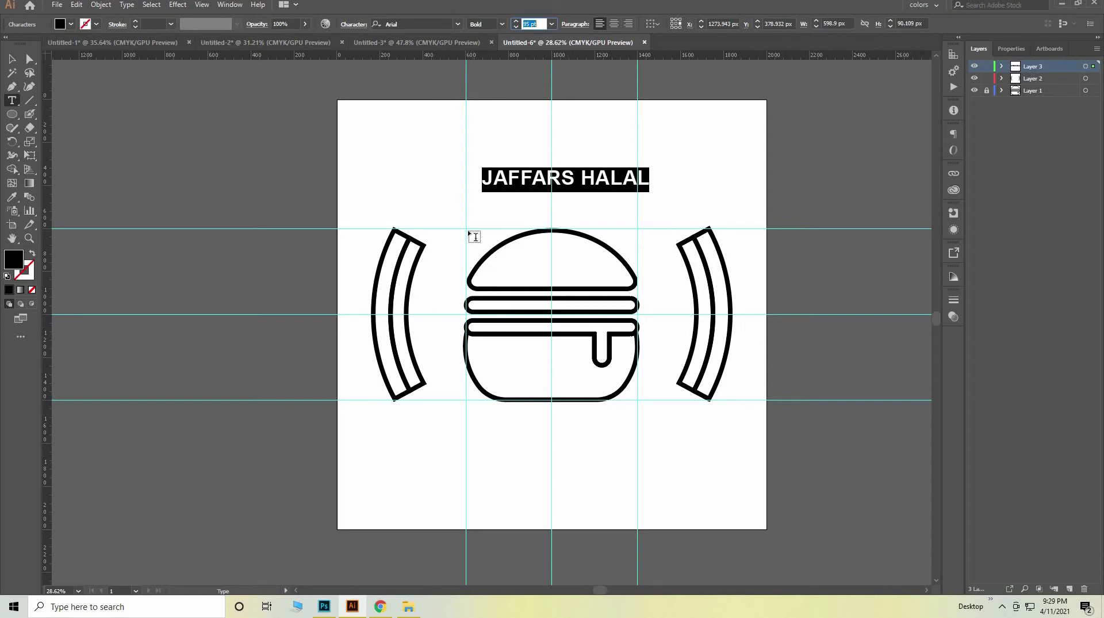
{"action": "key", "text": "Up"}
{"action": "key", "text": "Up"}
{"action": "key", "text": "Up"}
{"action": "key", "text": "Up"}
{"action": "key", "text": "Up"}
{"action": "key", "text": "Up"}
{"action": "key", "text": "Up"}
{"action": "key", "text": "Up"}
{"action": "key", "text": "Up"}
{"action": "key", "text": "Up"}
{"action": "key", "text": "Up"}
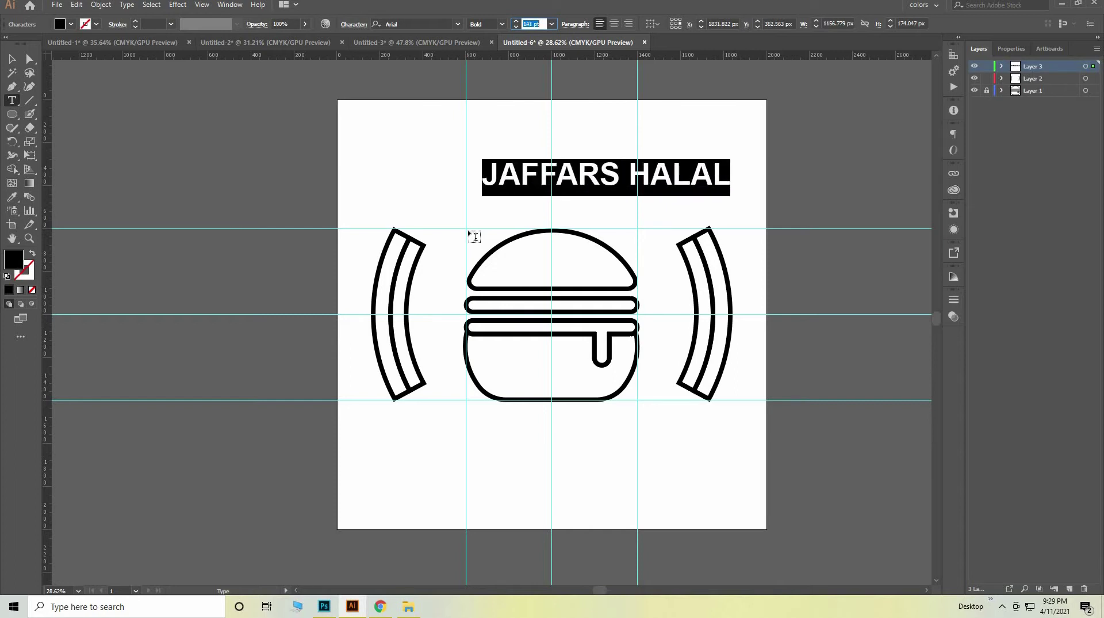
{"action": "key", "text": "Down"}
{"action": "key", "text": "Down"}
{"action": "key", "text": "Down"}
{"action": "key", "text": "Down"}
{"action": "key", "text": "Down"}
{"action": "key", "text": "Down"}
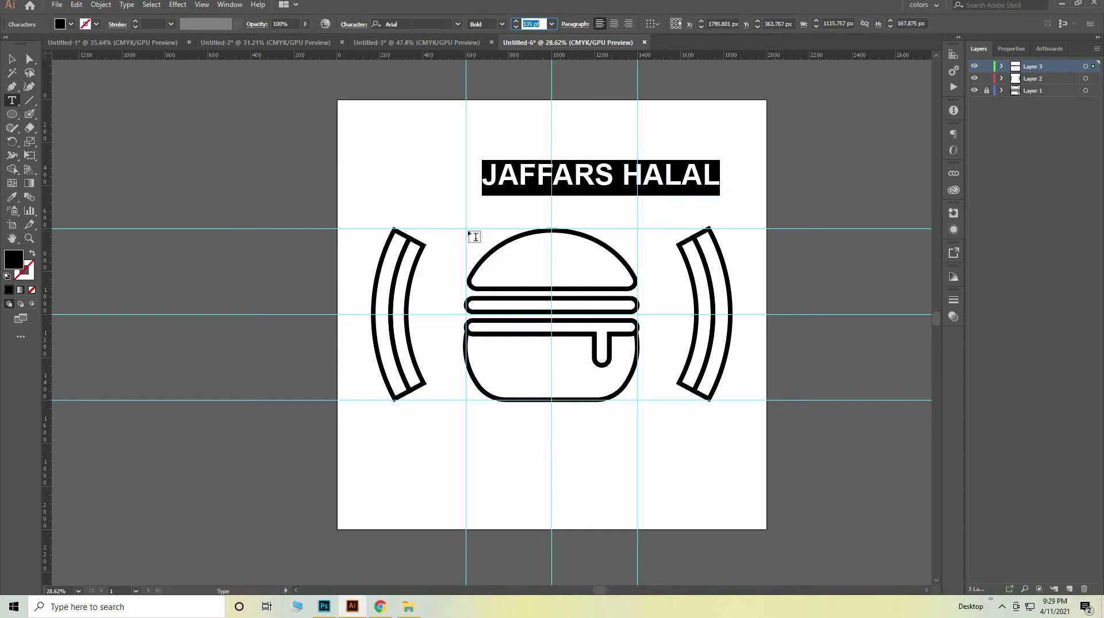
{"action": "key", "text": "Down"}
{"action": "key", "text": "Down"}
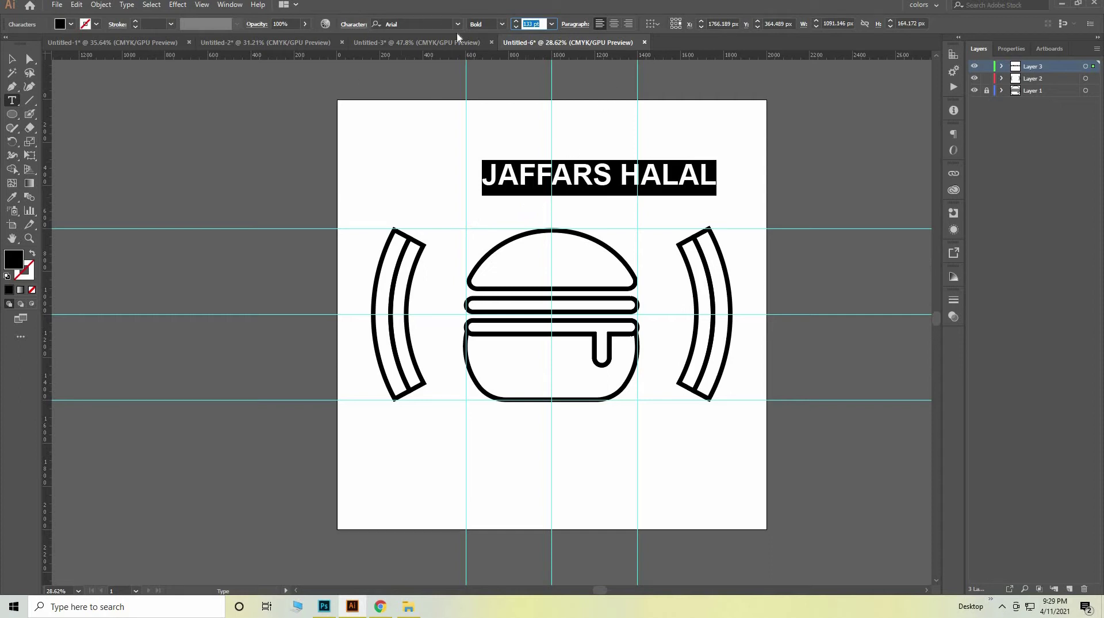
Step: Tighten the title's tracking to -40 in the Character settings
{"action": "left_click", "coordinate": [354, 25]}
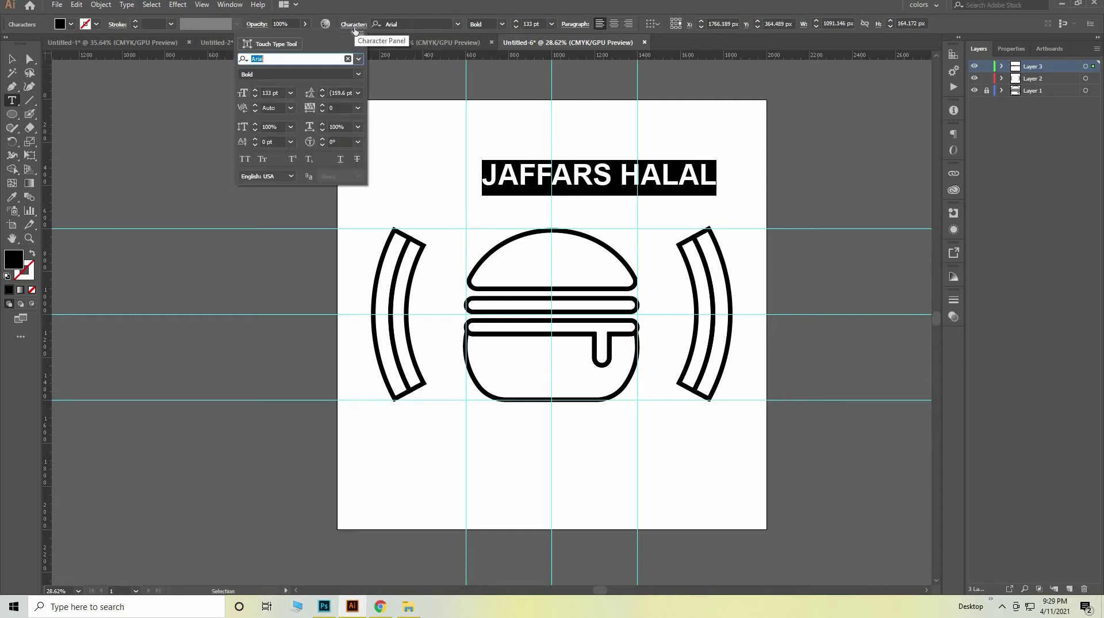
{"action": "left_click", "coordinate": [358, 109]}
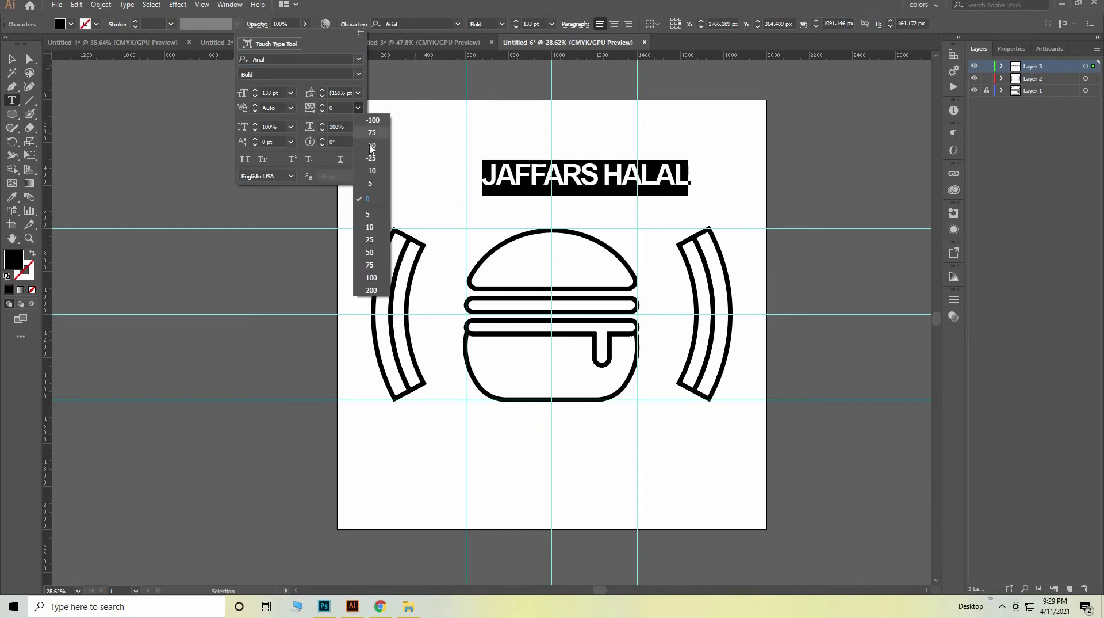
{"action": "left_click", "coordinate": [371, 145]}
{"action": "left_click", "coordinate": [344, 109]}
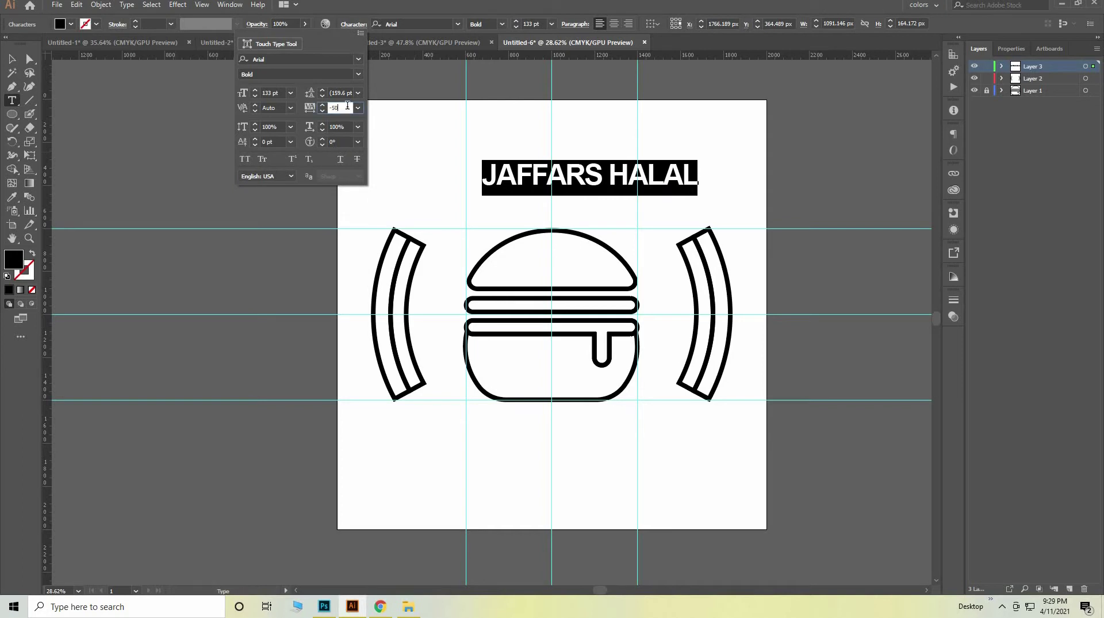
{"action": "key", "text": "Down"}
{"action": "key", "text": "Down"}
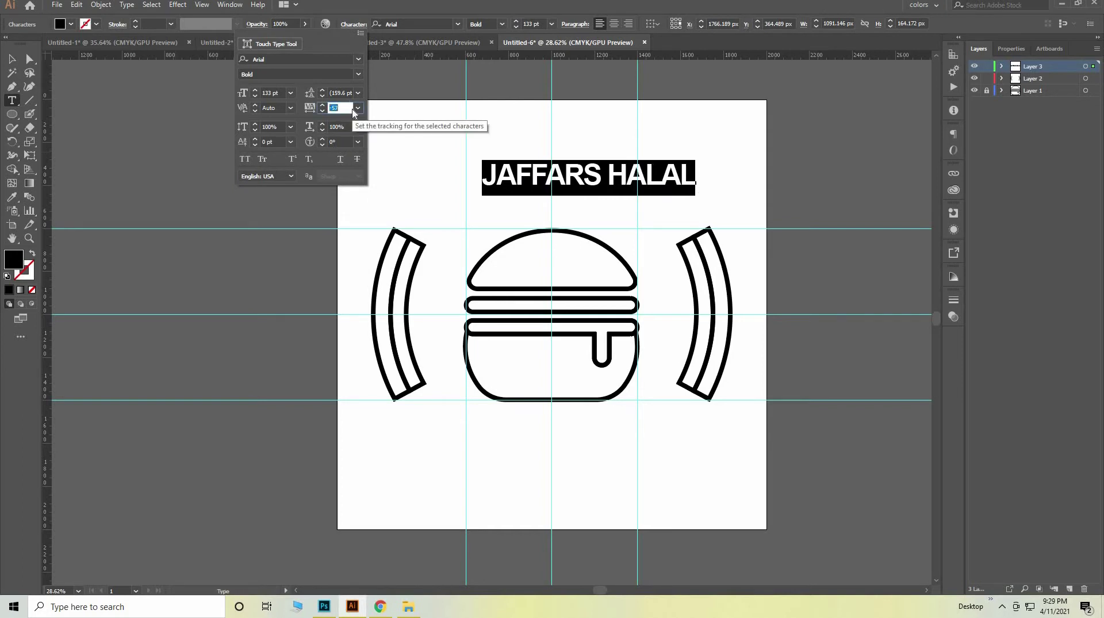
{"action": "key", "text": "Up"}
{"action": "key", "text": "Up"}
{"action": "key", "text": "Up"}
{"action": "key", "text": "Up"}
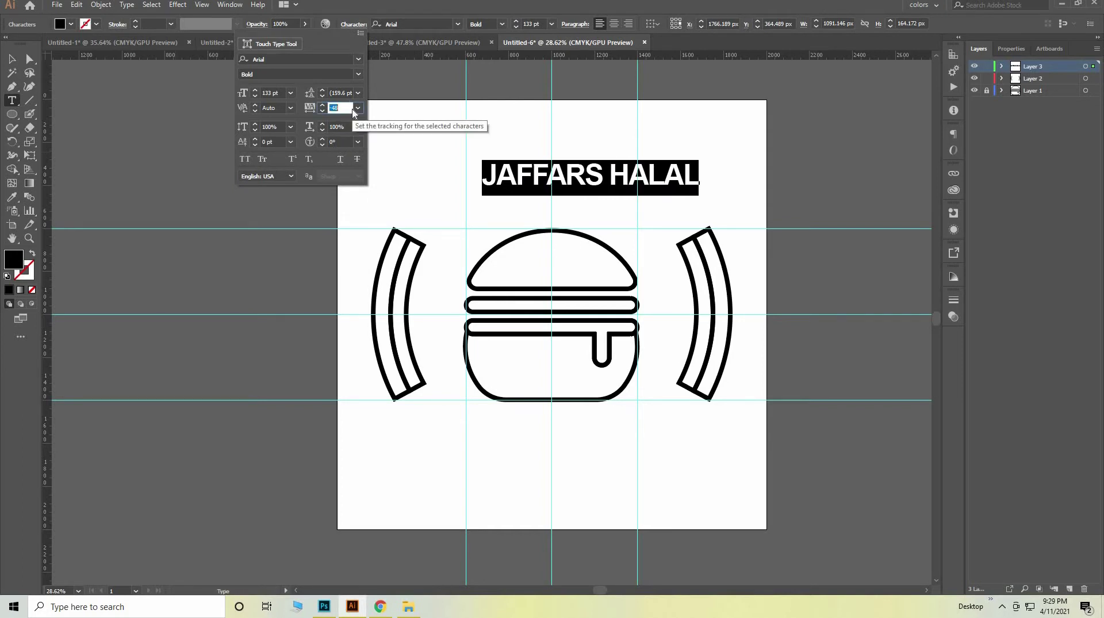
{"action": "key", "text": "Up"}
{"action": "key", "text": "Up"}
{"action": "key", "text": "Up"}
{"action": "key", "text": "Up"}
{"action": "key", "text": "Up"}
{"action": "key", "text": "Up"}
{"action": "key", "text": "Up"}
{"action": "key", "text": "Up"}
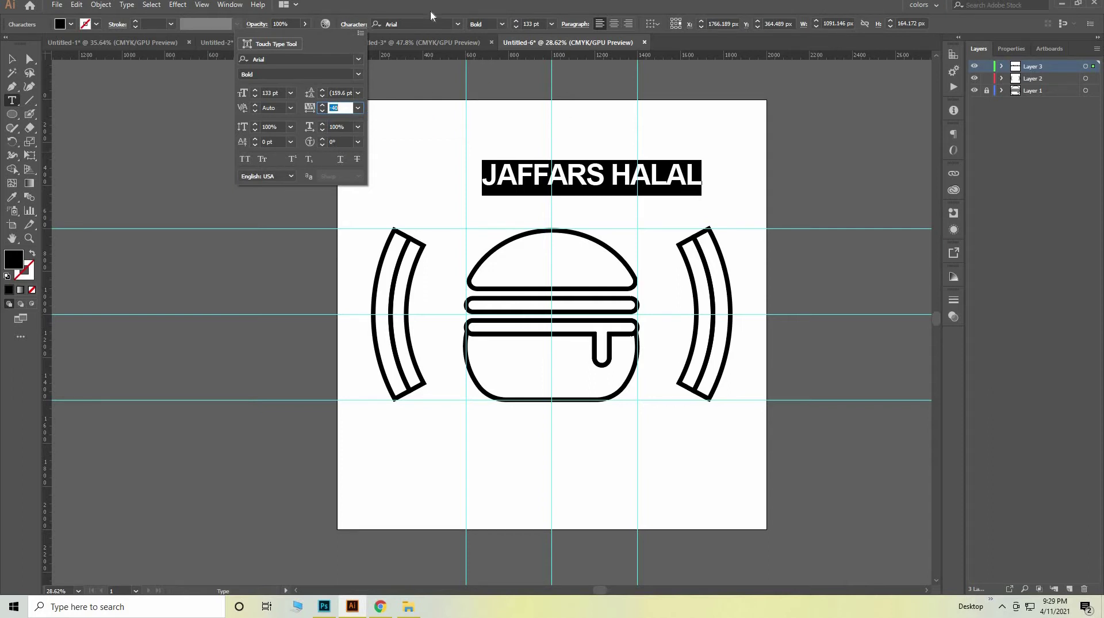
{"action": "key", "text": "Return"}
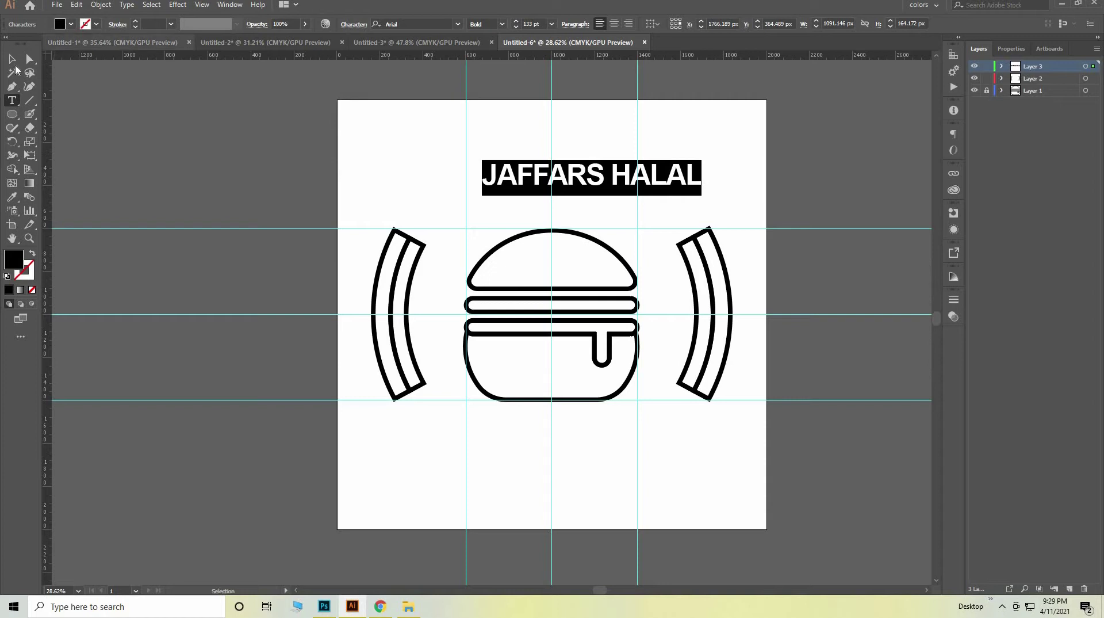
Step: Move the JAFFARS HALAL title down above the burger, trying an arc warp then undoing it
{"action": "left_click", "coordinate": [11, 59]}
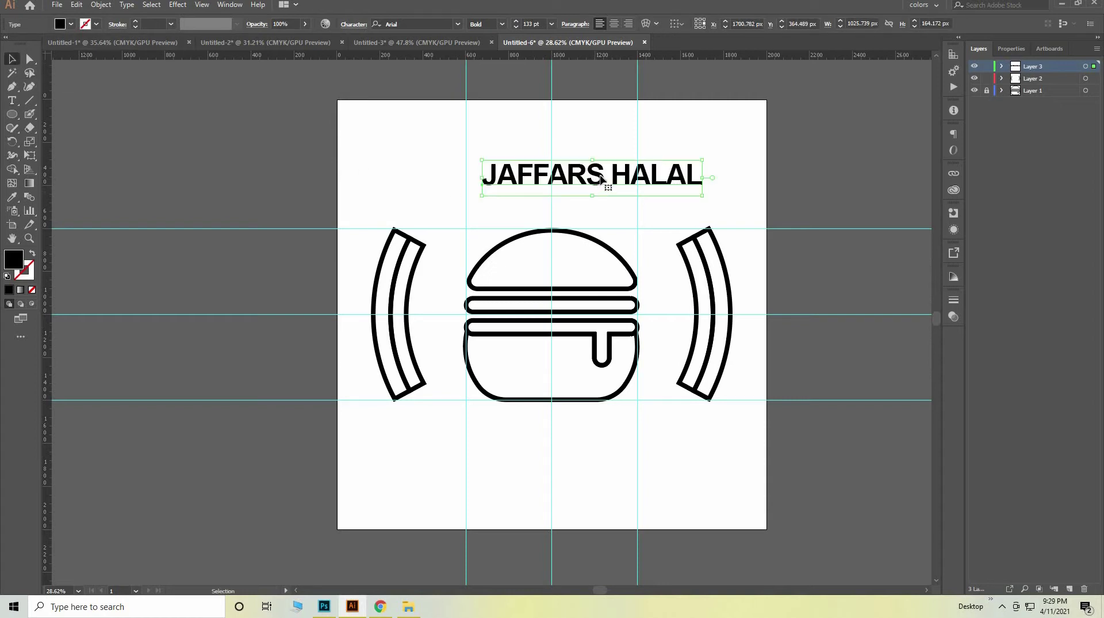
{"action": "left_click_drag", "start_coordinate": [601, 180], "coordinate": [561, 207]}
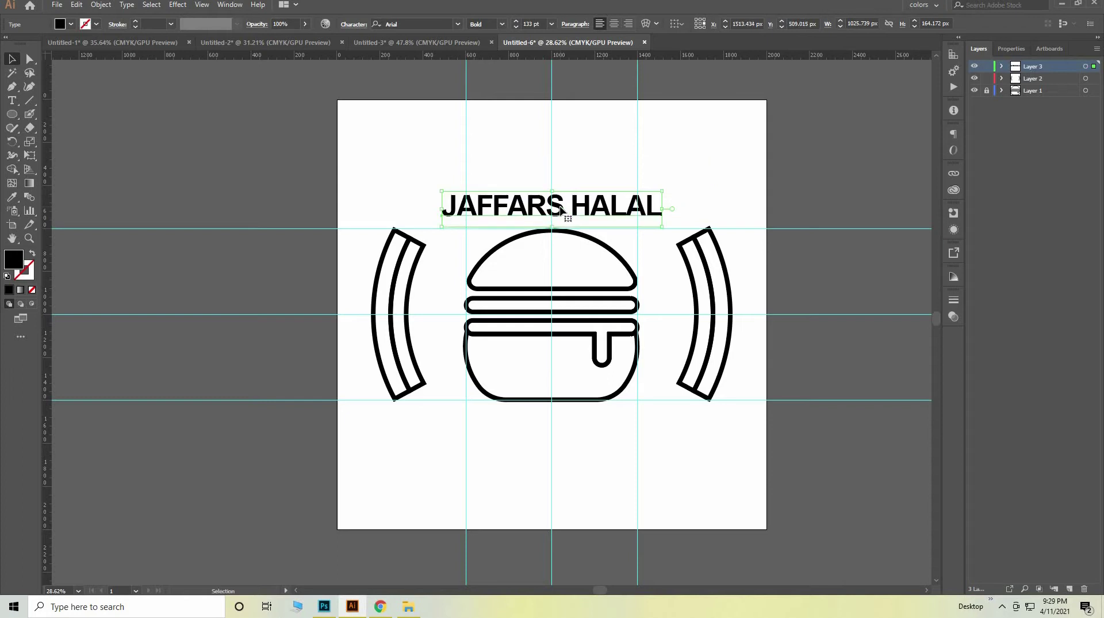
{"action": "left_click", "coordinate": [647, 27]}
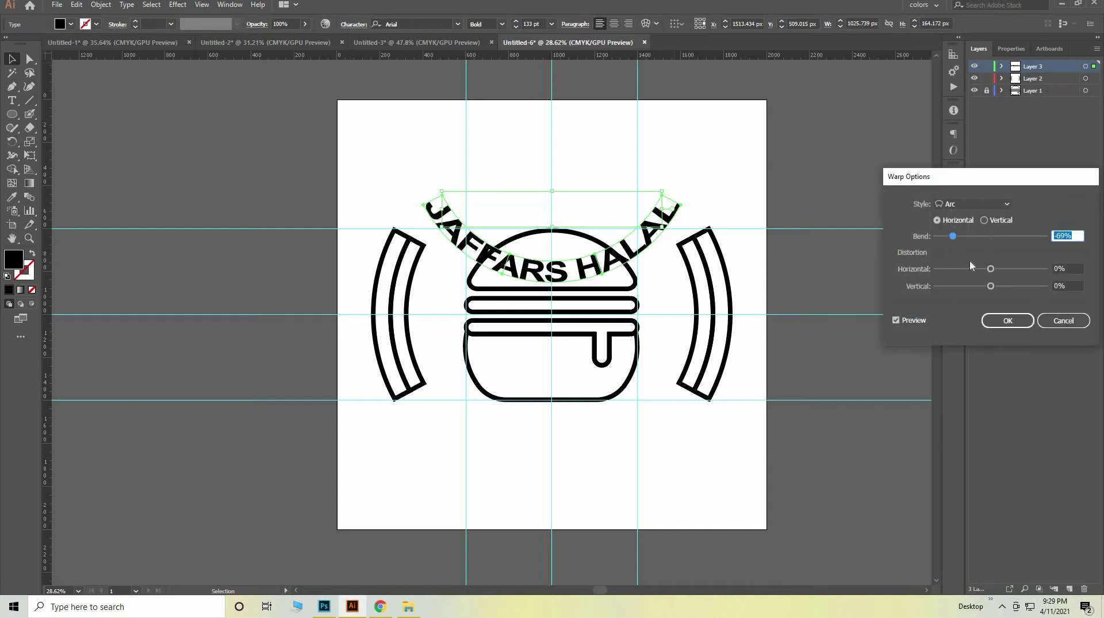
{"action": "left_click_drag", "start_coordinate": [952, 236], "coordinate": [992, 236]}
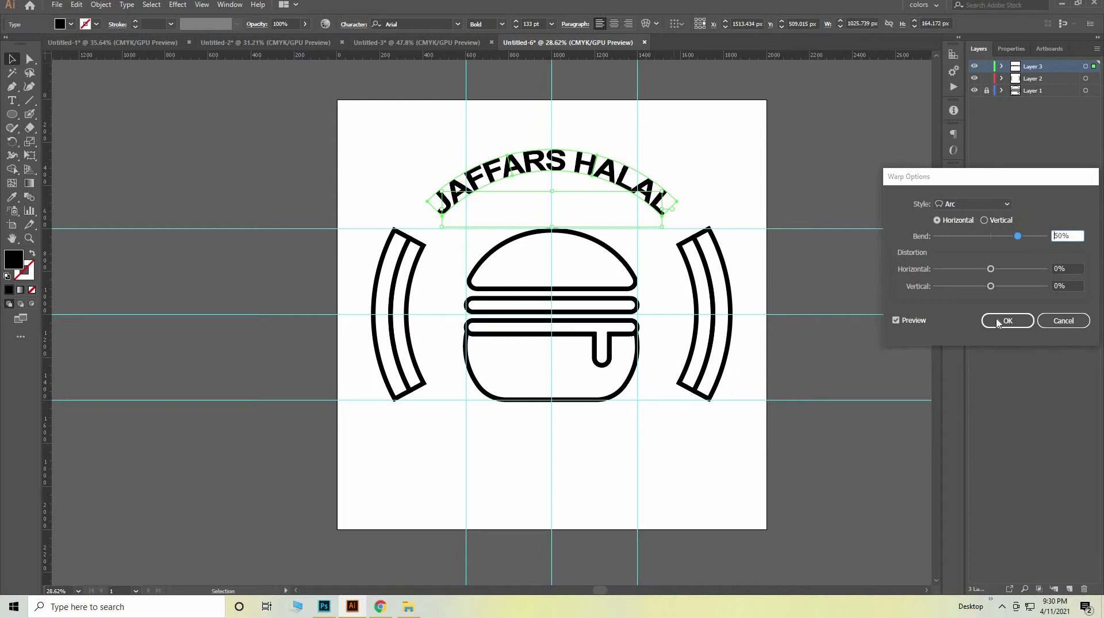
{"action": "key", "text": "Return"}
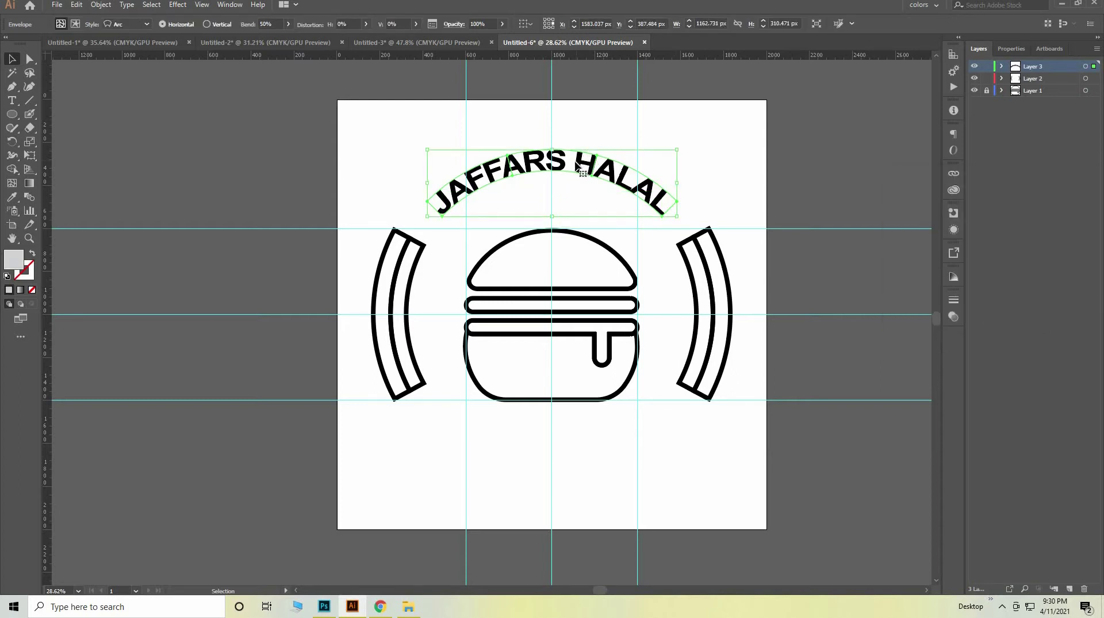
{"action": "left_click_drag", "start_coordinate": [562, 187], "coordinate": [567, 218]}
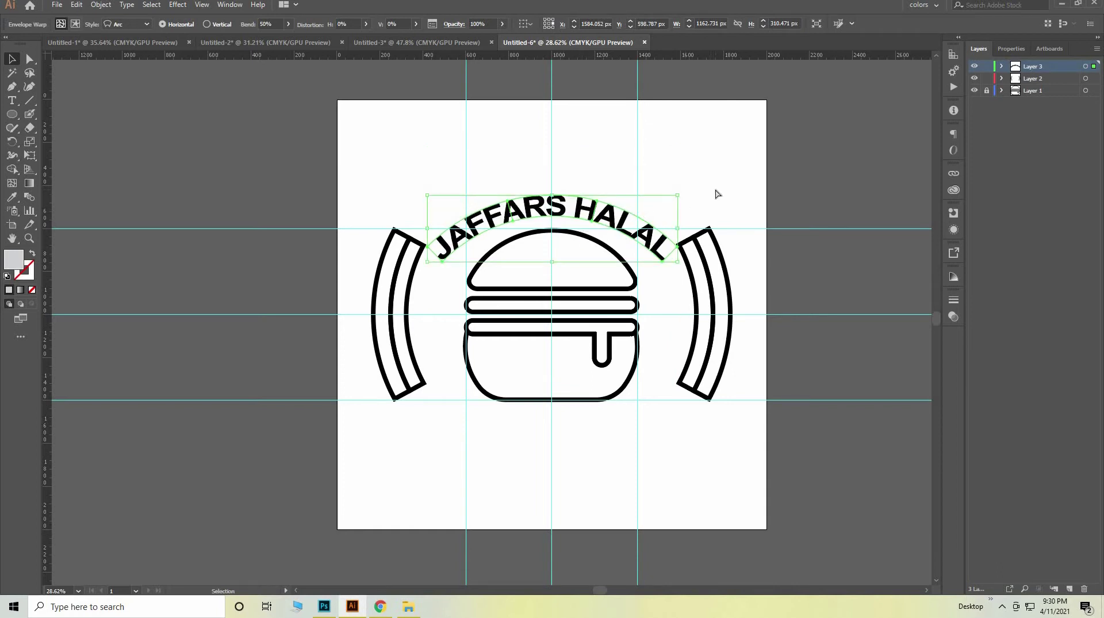
{"action": "key", "text": "ctrl+z"}
{"action": "key", "text": "ctrl+z"}
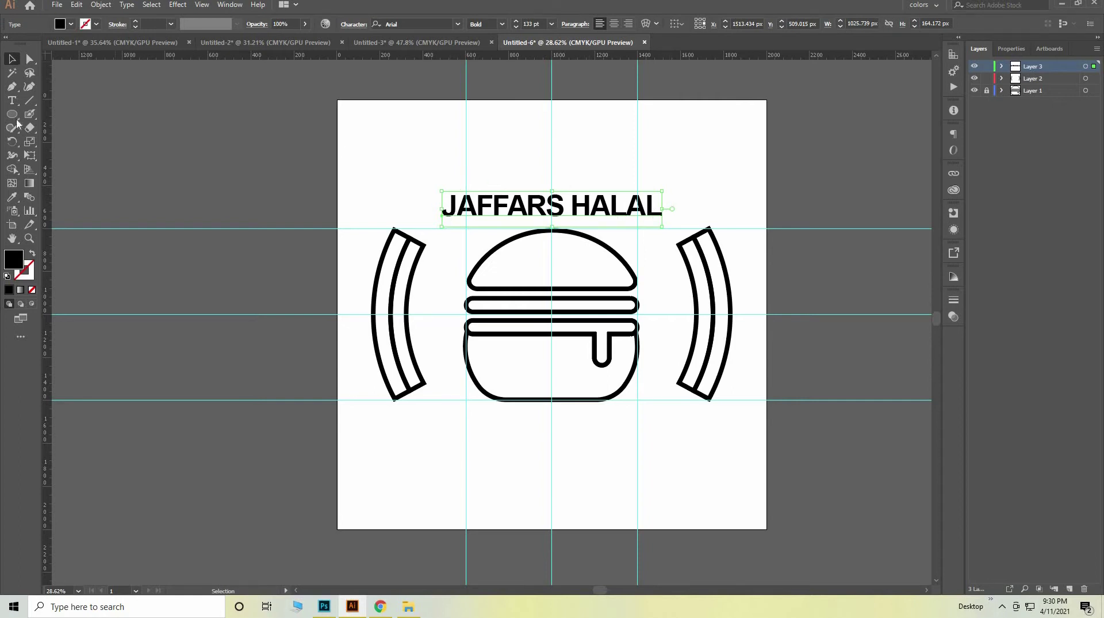
Step: Select all the JAFFARS HALAL letters and reduce the font size to 128 pt
{"action": "left_click", "coordinate": [12, 100]}
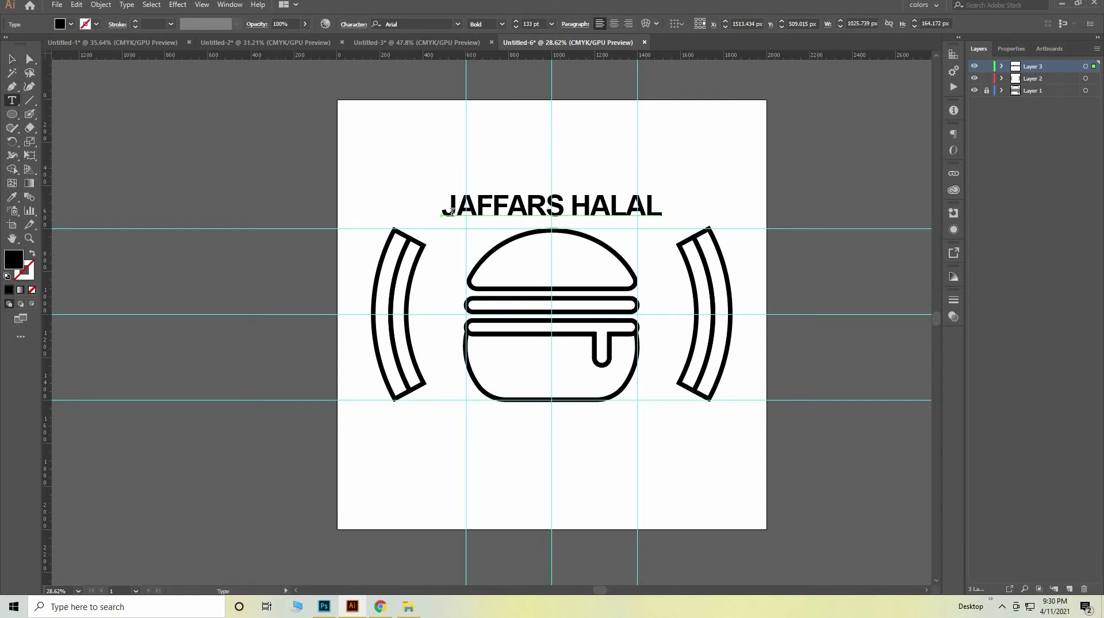
{"action": "left_click_drag", "start_coordinate": [450, 211], "coordinate": [724, 222]}
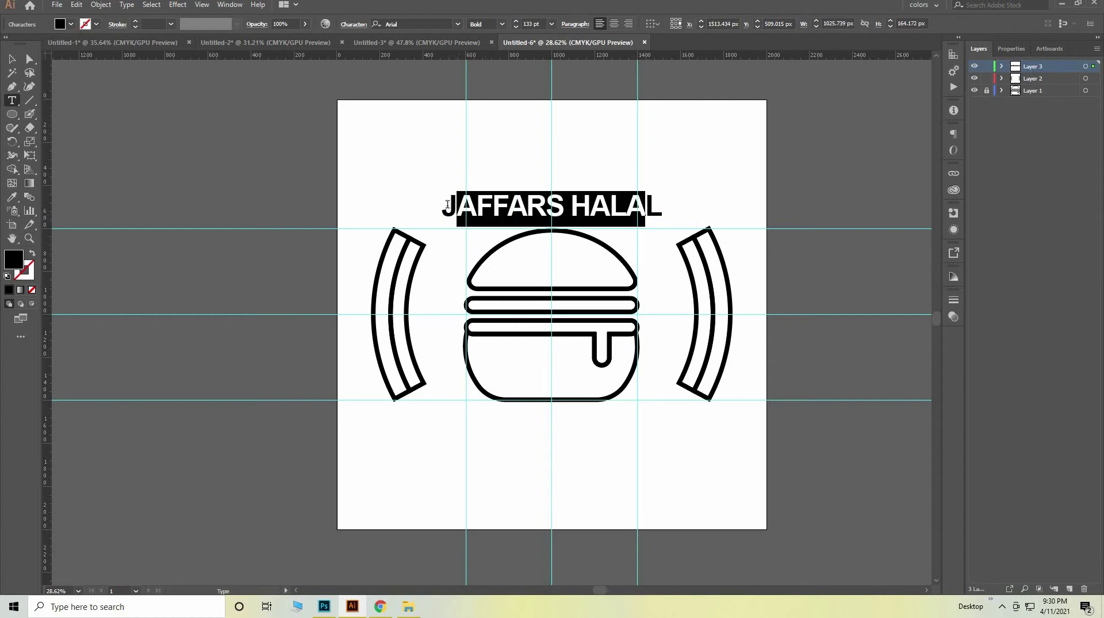
{"action": "key", "text": "ctrl+a"}
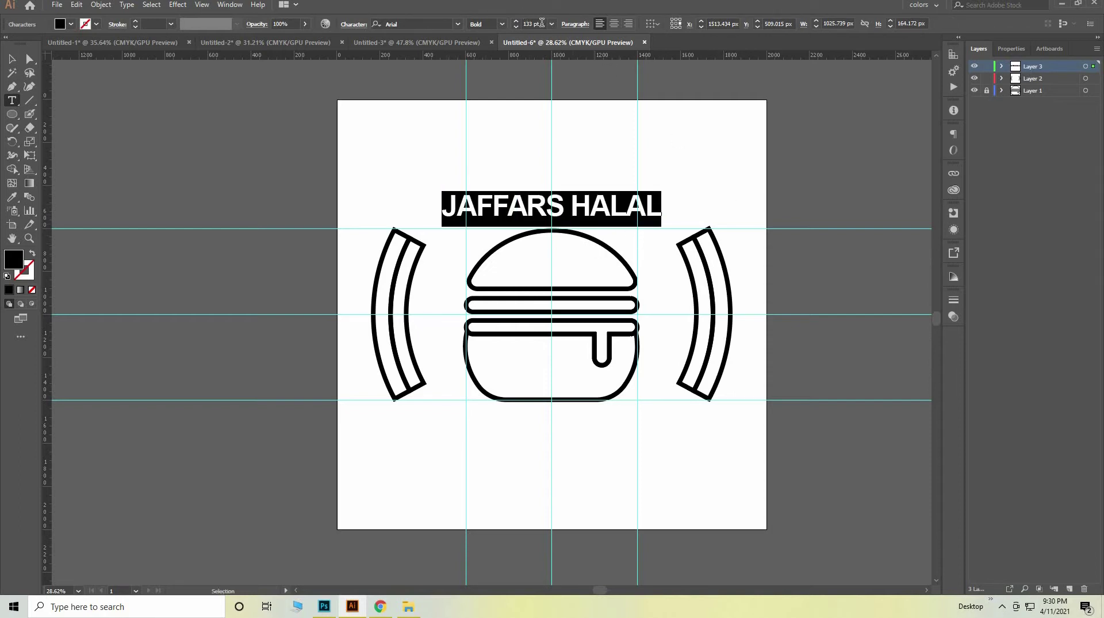
{"action": "key", "text": "ctrl+shift+comma"}
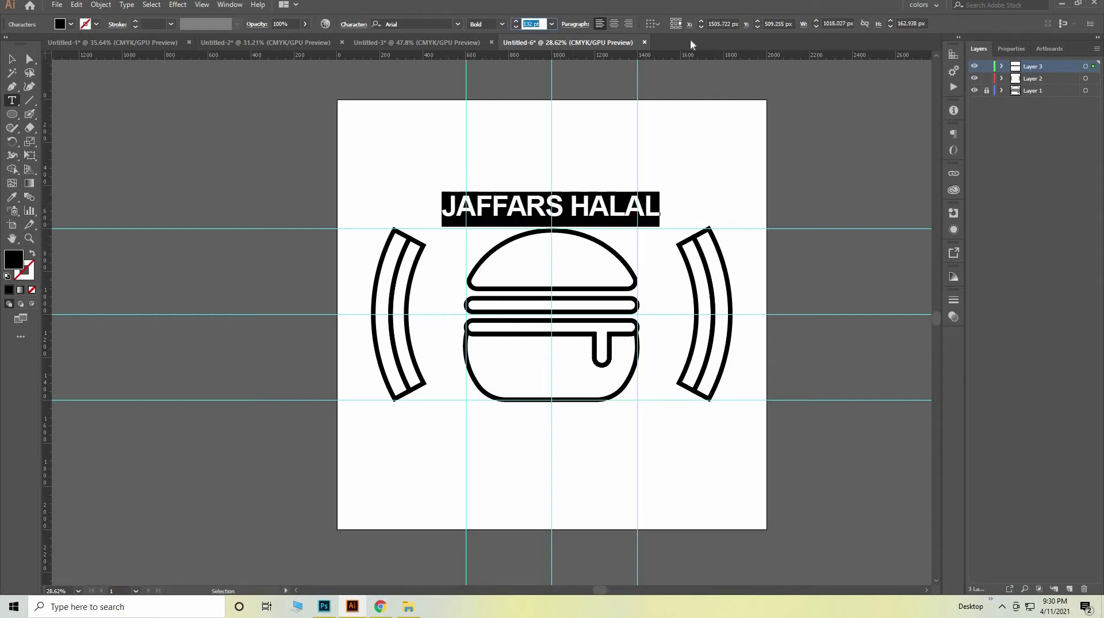
{"action": "key", "text": "Down"}
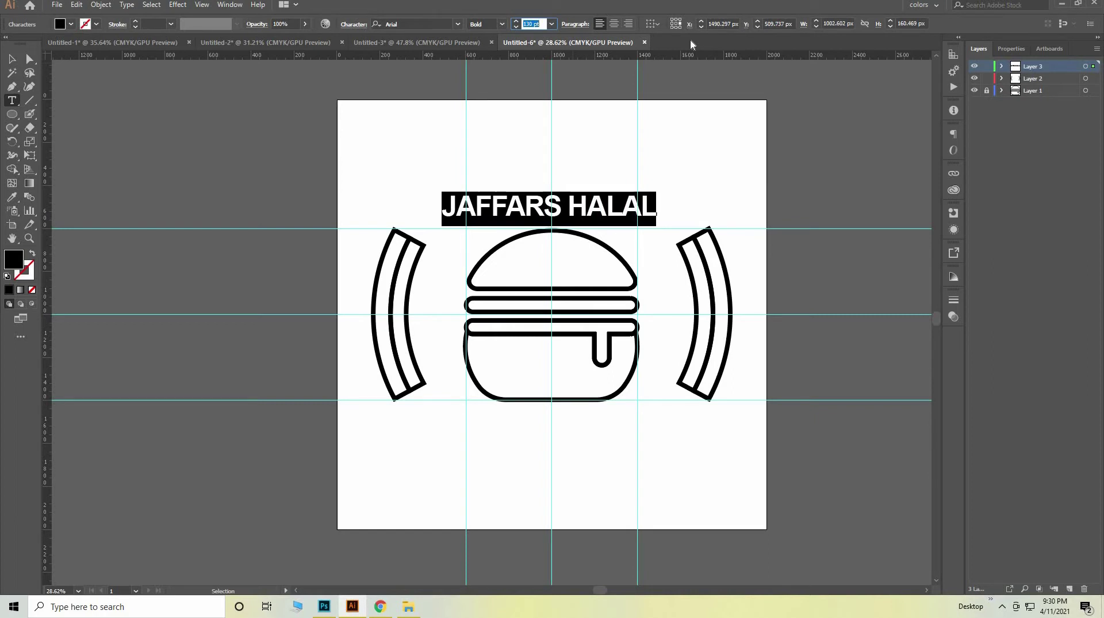
{"action": "key", "text": "Down"}
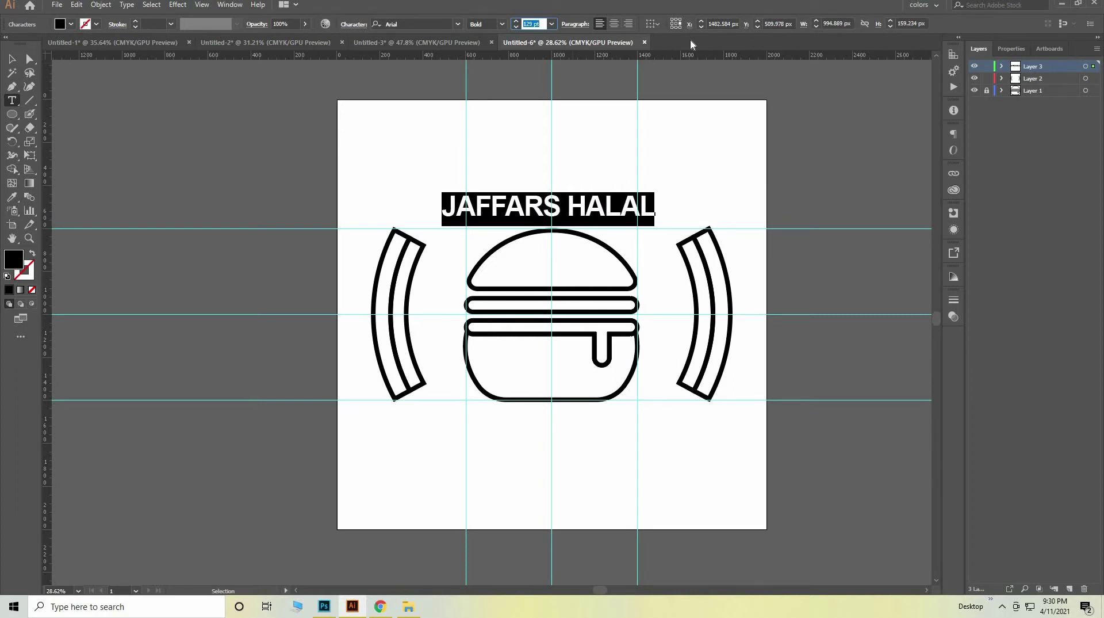
{"action": "key", "text": "Down"}
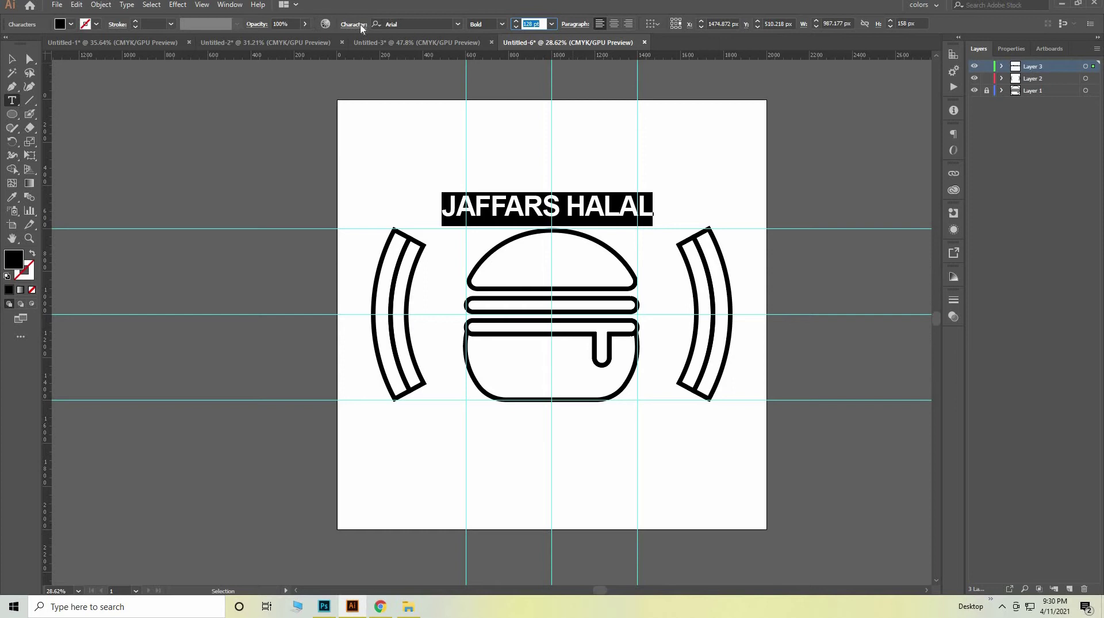
{"action": "key", "text": "Return"}
Step: Tighten the title's tracking to about -52 and shrink its size toward 122 pt
{"action": "left_click", "coordinate": [357, 24]}
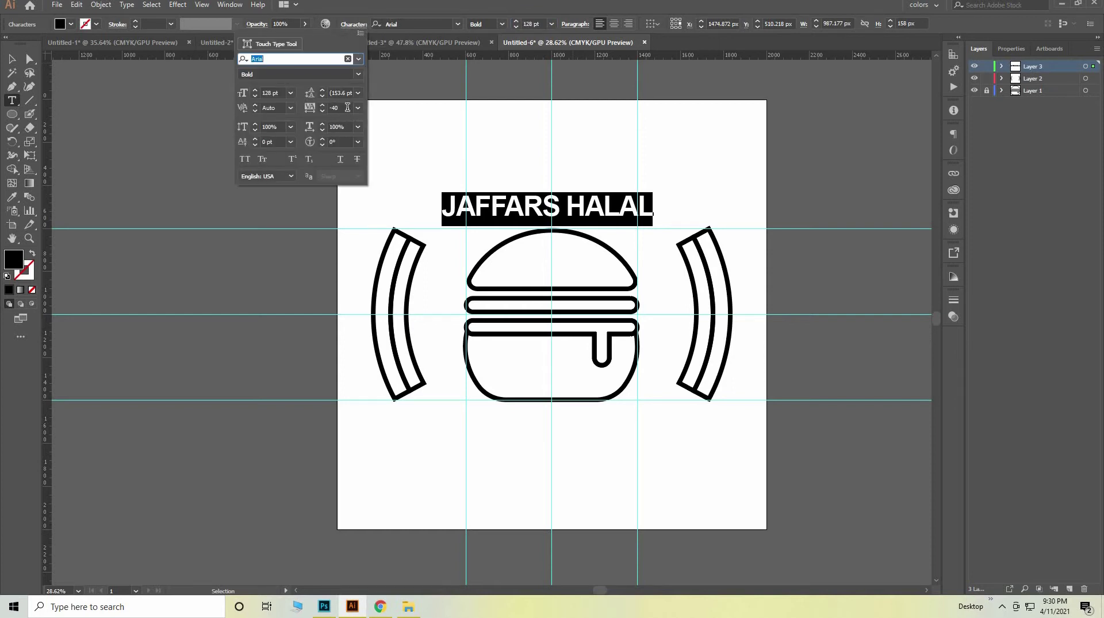
{"action": "left_click", "coordinate": [347, 107]}
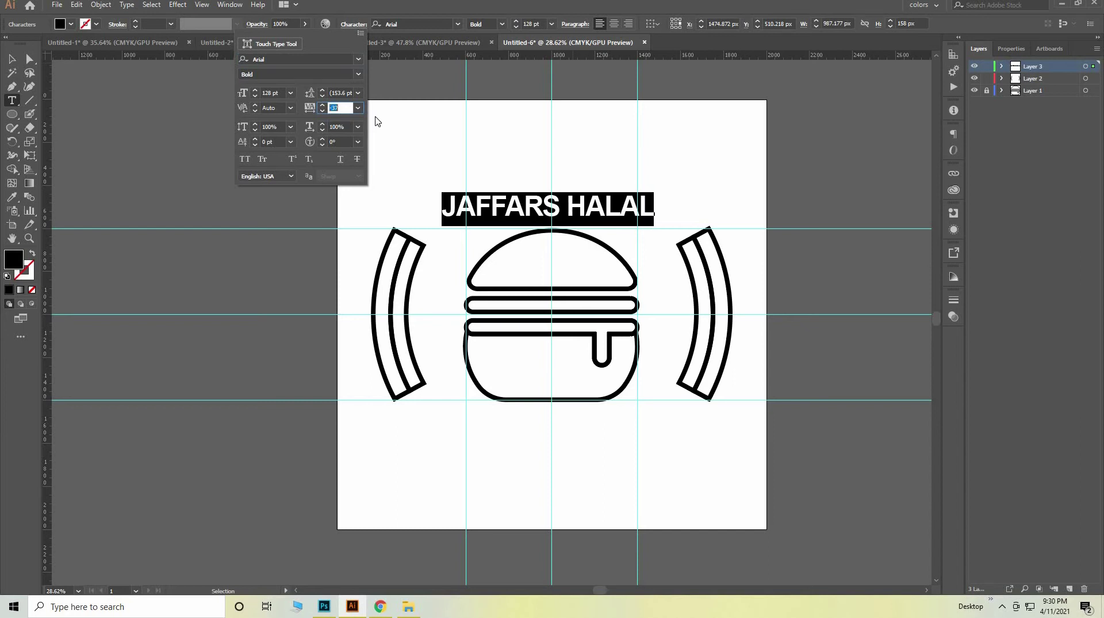
{"action": "key", "text": "Down"}
{"action": "key", "text": "Down"}
{"action": "key", "text": "Down"}
{"action": "key", "text": "Down"}
{"action": "key", "text": "Down"}
{"action": "key", "text": "Down"}
{"action": "key", "text": "Down"}
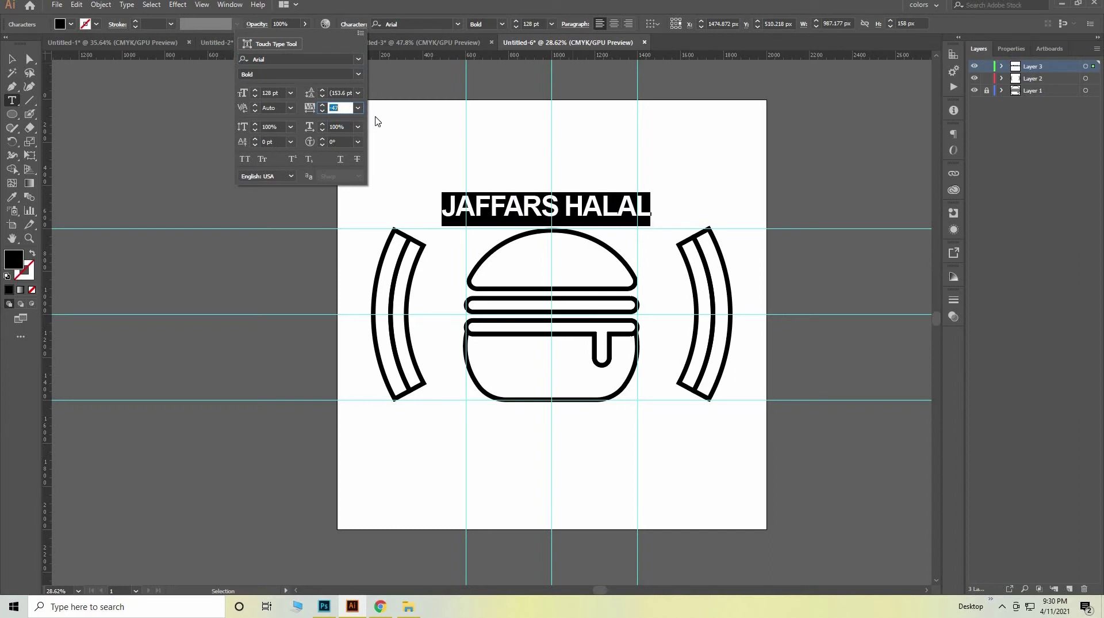
{"action": "key", "text": "Down"}
{"action": "key", "text": "Down"}
{"action": "key", "text": "Down"}
{"action": "key", "text": "Down"}
{"action": "key", "text": "Down"}
{"action": "key", "text": "Down"}
{"action": "key", "text": "Down"}
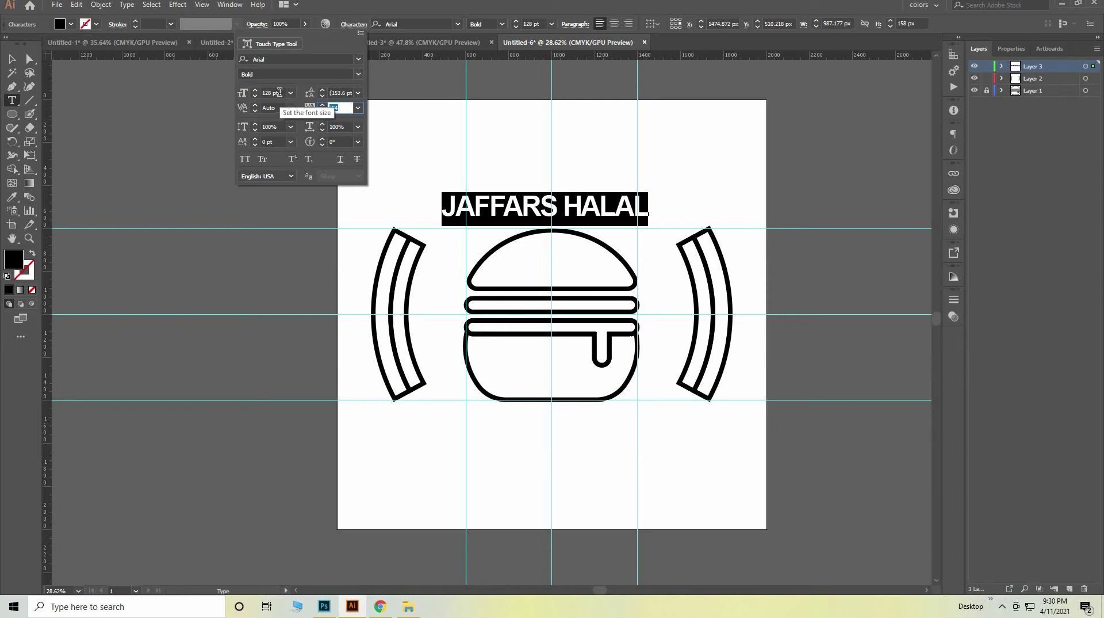
{"action": "left_click", "coordinate": [279, 96]}
{"action": "key", "text": "Down"}
{"action": "key", "text": "Down"}
{"action": "key", "text": "Down"}
{"action": "key", "text": "Down"}
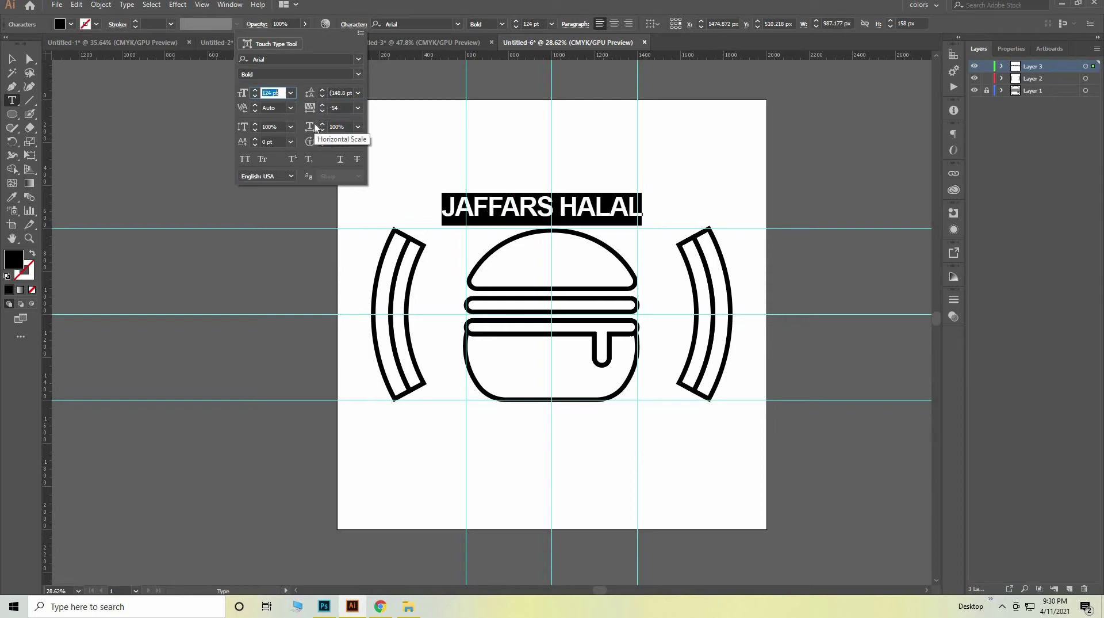
{"action": "key", "text": "Down"}
{"action": "key", "text": "Down"}
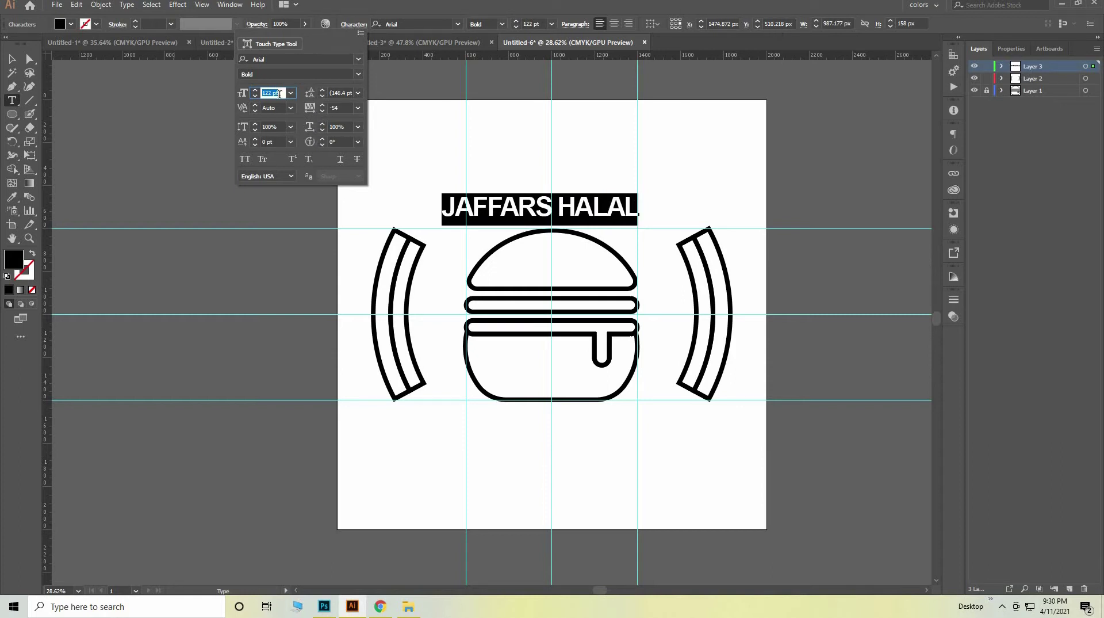
{"action": "key", "text": "Escape"}
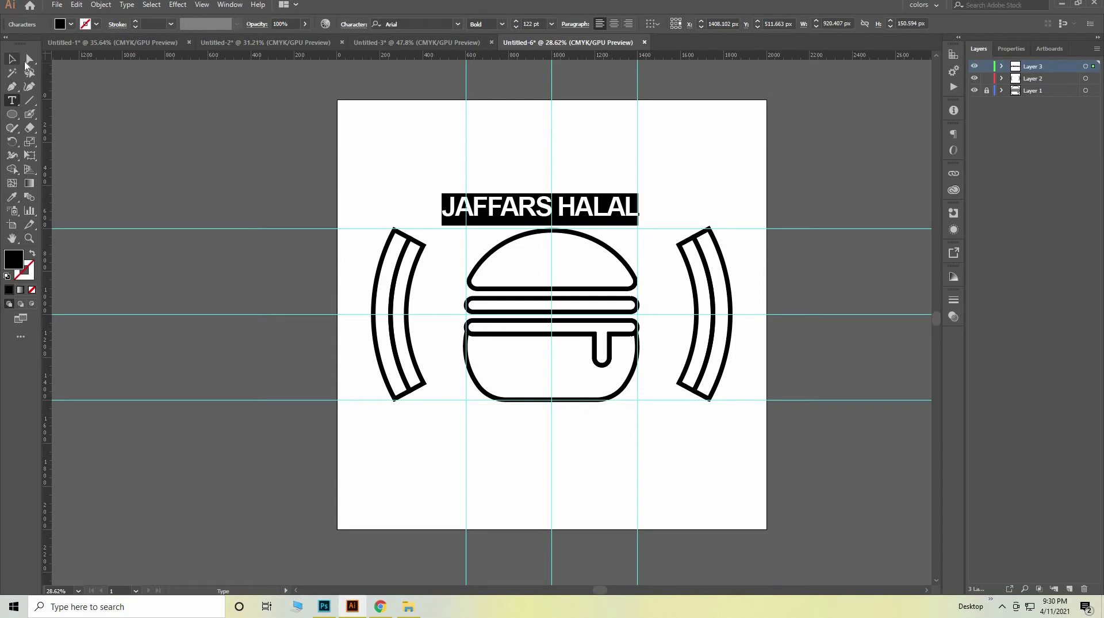
Step: Nudge the JAFFARS HALAL heading with arrow keys until centred above the burger
{"action": "left_click", "coordinate": [12, 60]}
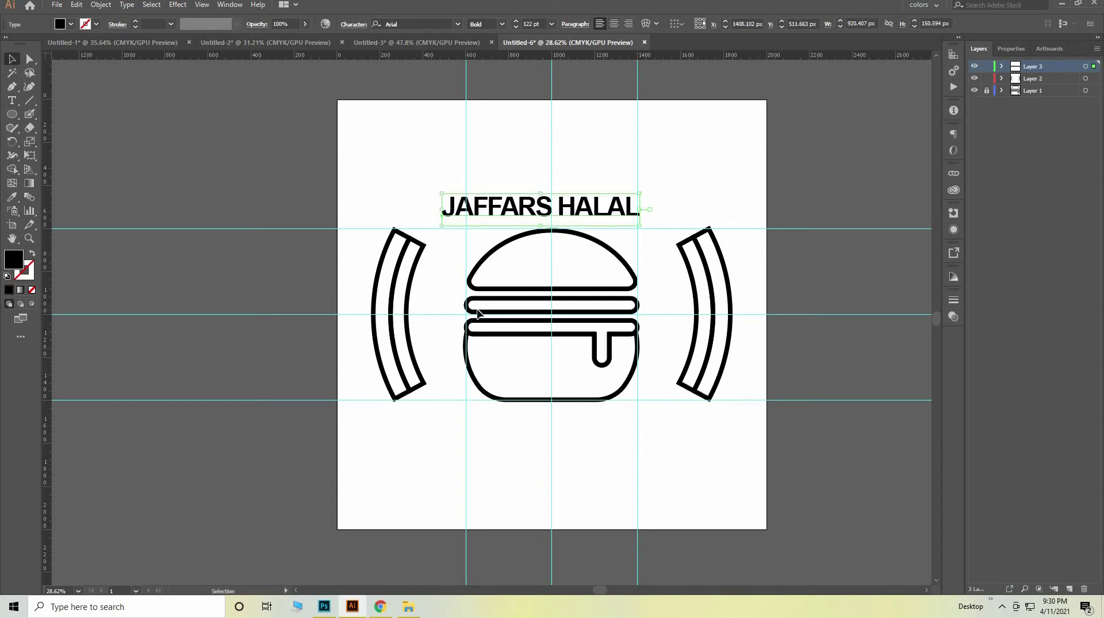
{"action": "key", "text": "Right"}
{"action": "key", "text": "Right"}
{"action": "key", "text": "Right"}
{"action": "key", "text": "Right"}
{"action": "key", "text": "Right"}
{"action": "key", "text": "Right"}
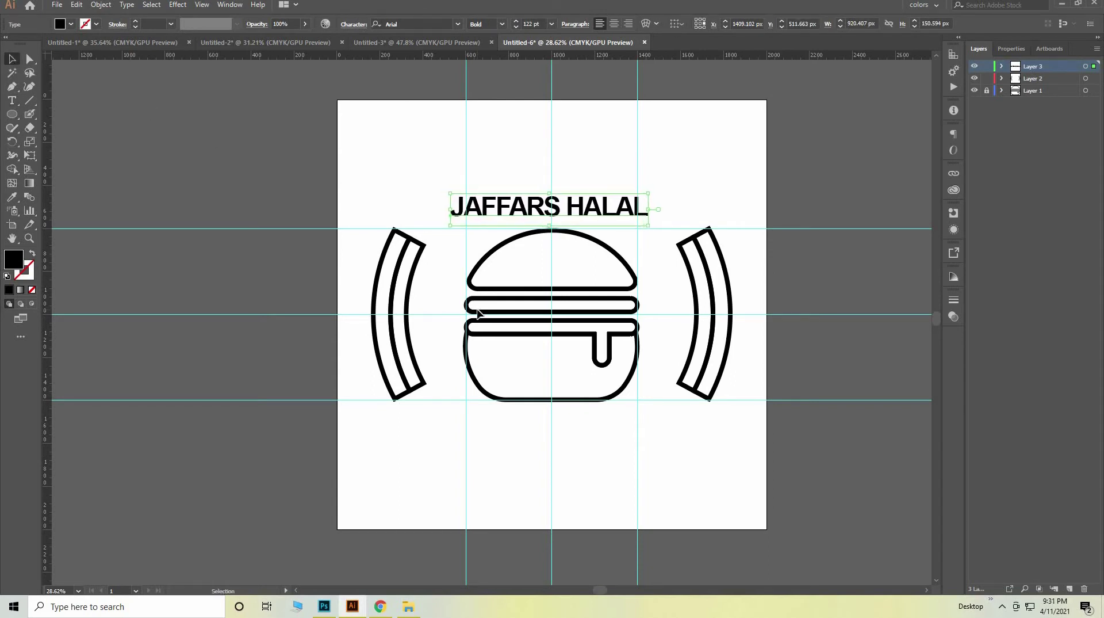
{"action": "key", "text": "Right"}
{"action": "key", "text": "Right"}
{"action": "key", "text": "Right"}
{"action": "key", "text": "Right"}
{"action": "key", "text": "Right"}
{"action": "key", "text": "Right"}
{"action": "key", "text": "Right"}
{"action": "key", "text": "Right"}
{"action": "key", "text": "Right"}
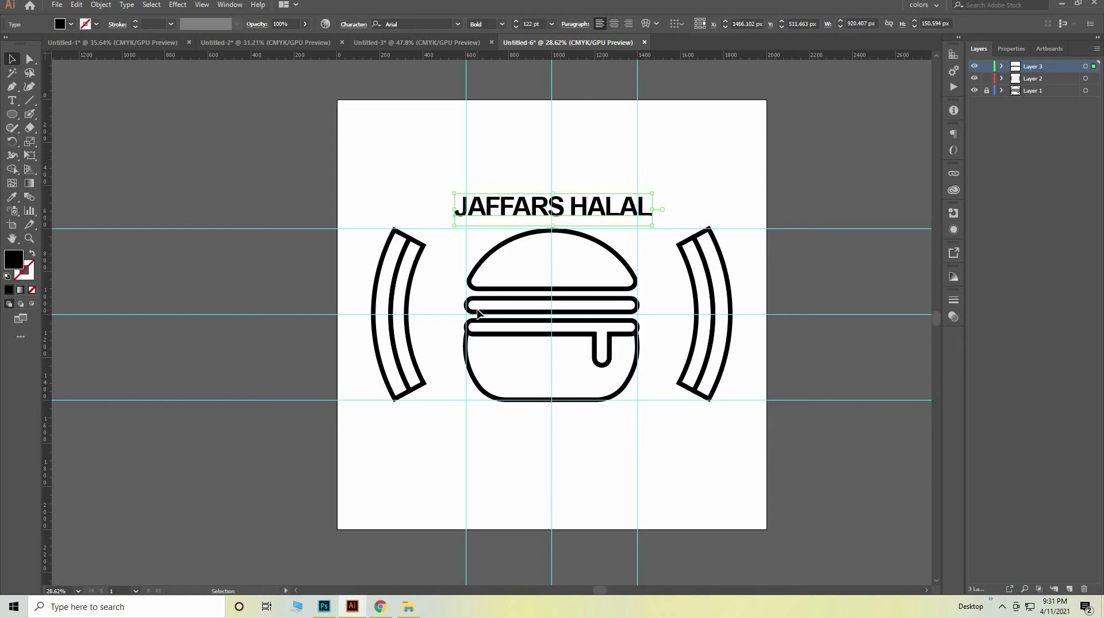
{"action": "key", "text": "Left"}
{"action": "key", "text": "Left"}
{"action": "key", "text": "Left"}
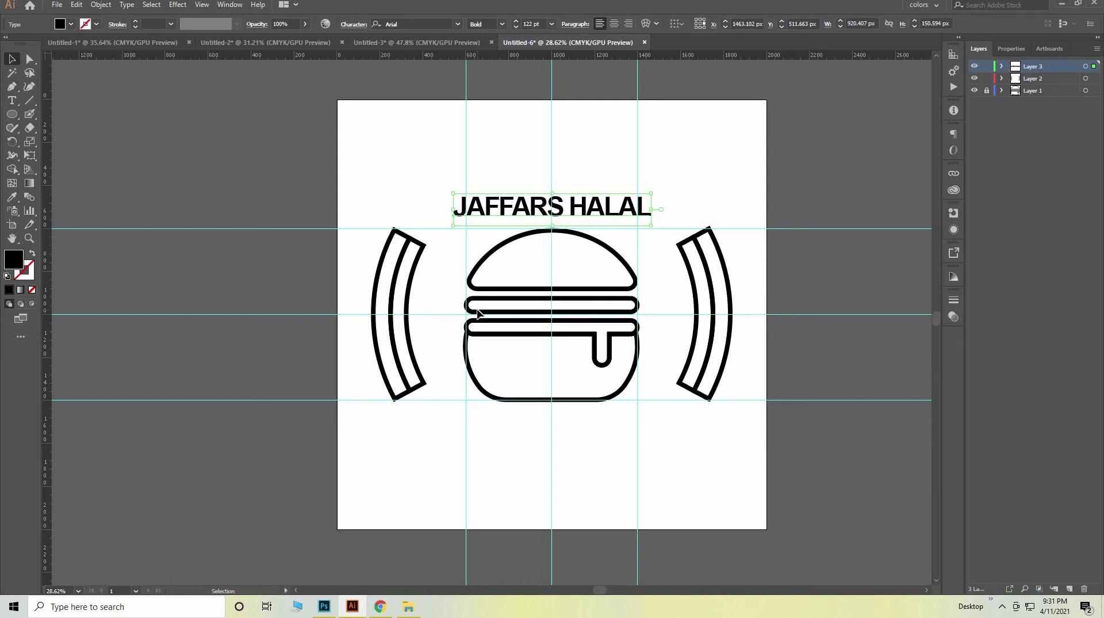
{"action": "left_click", "coordinate": [647, 24]}
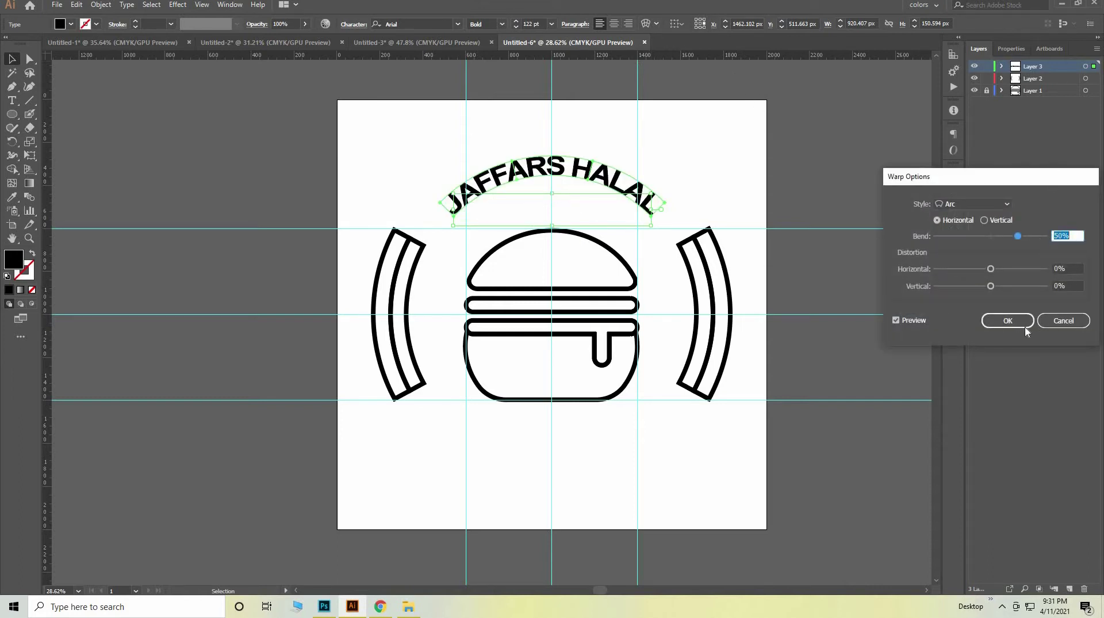
{"action": "left_click", "coordinate": [1007, 321]}
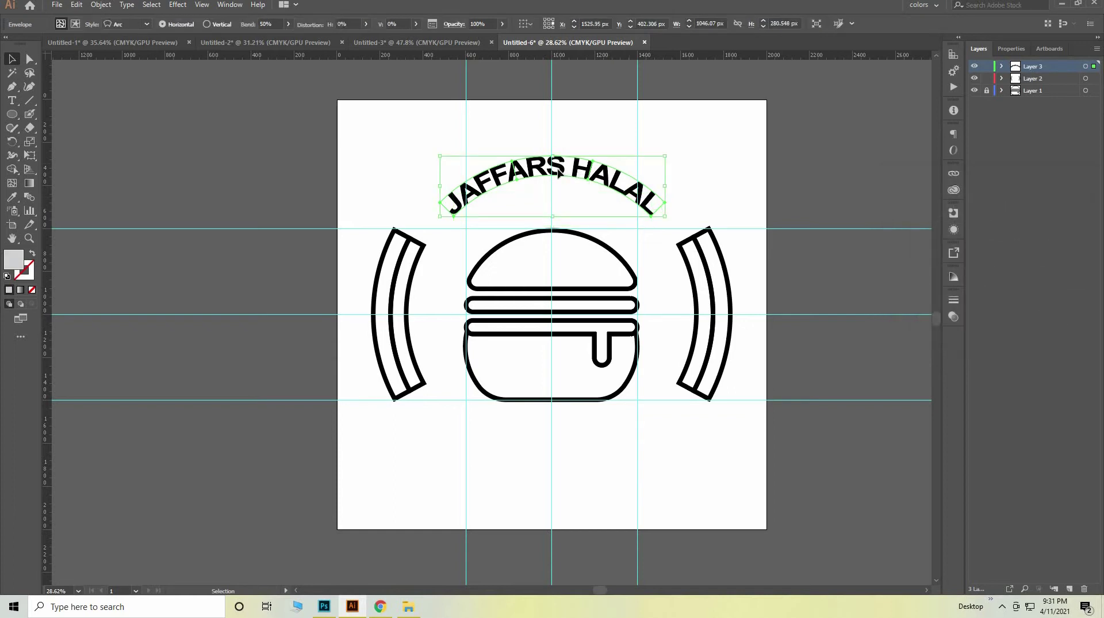
{"action": "left_click_drag", "start_coordinate": [553, 183], "coordinate": [562, 210]}
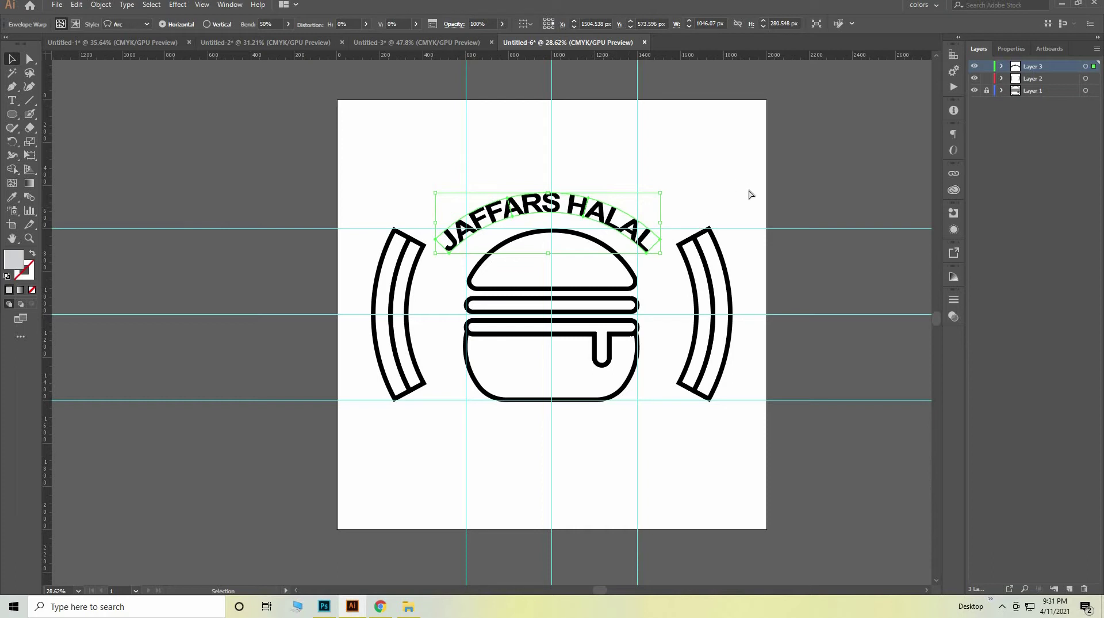
{"action": "key", "text": "a"}
{"action": "key", "text": "ctrl+z"}
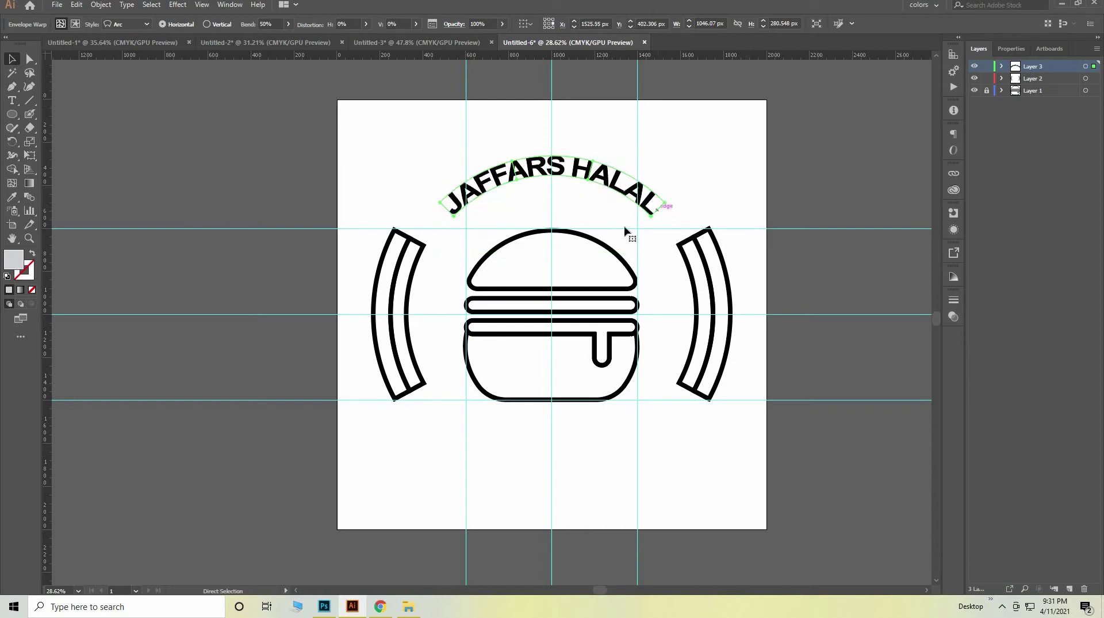
{"action": "key", "text": "ctrl+z"}
Step: Apply an Arc envelope warp with 56% bend to the JAFFARS HALAL heading
{"action": "left_click", "coordinate": [646, 24]}
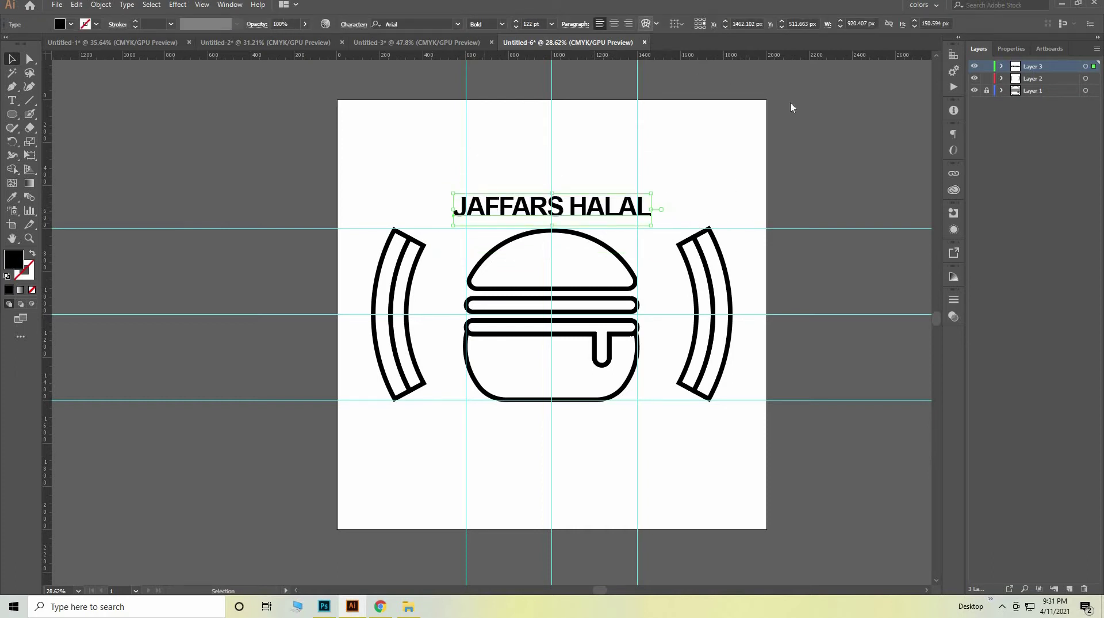
{"action": "left_click_drag", "start_coordinate": [1019, 237], "coordinate": [1021, 236]}
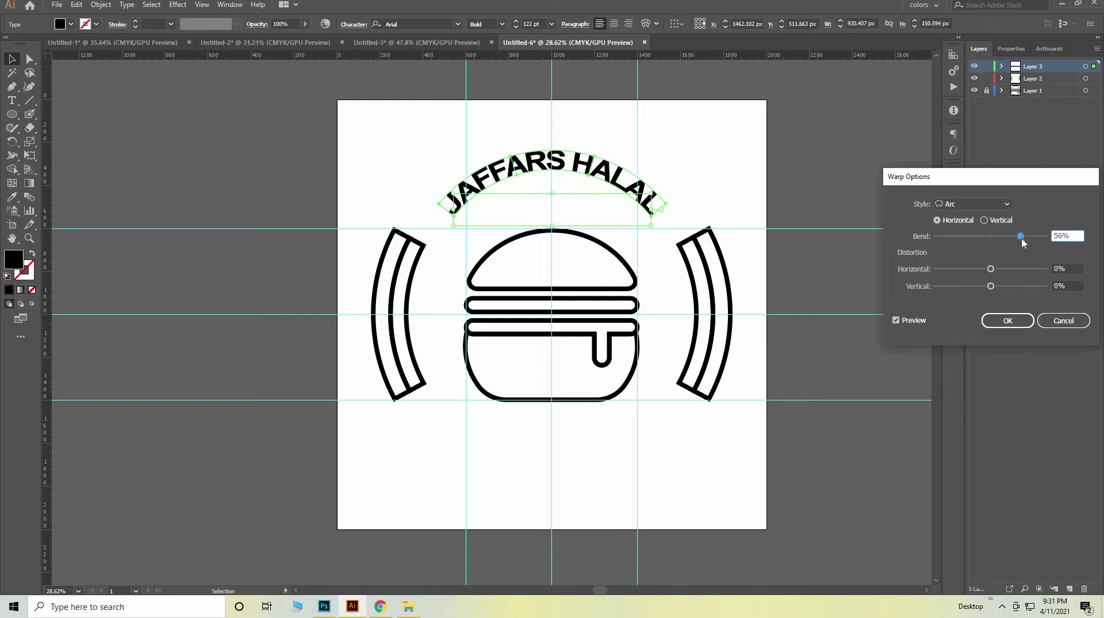
{"action": "left_click", "coordinate": [1001, 317]}
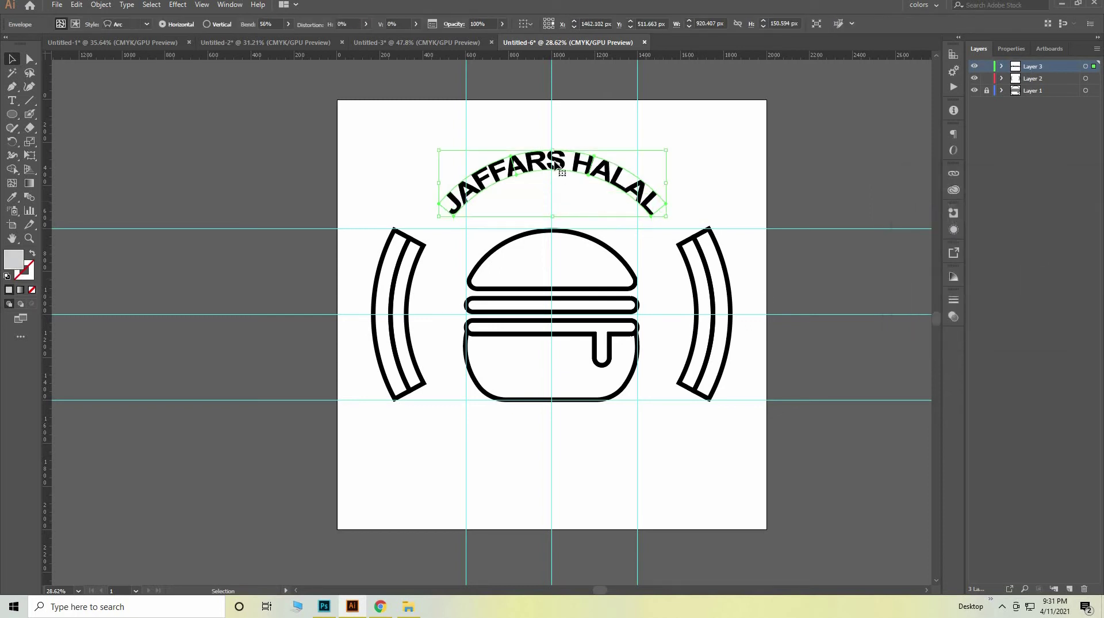
Step: Move the arched heading down onto the top bun and nudge it left to centre
{"action": "left_click_drag", "start_coordinate": [561, 184], "coordinate": [563, 228]}
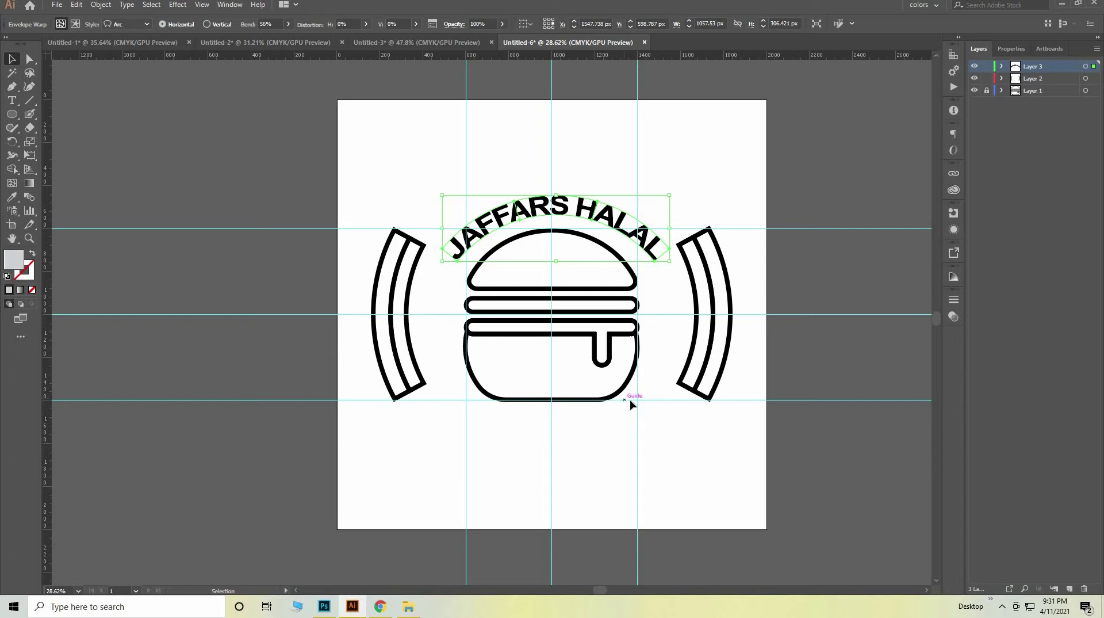
{"action": "key", "text": "Left"}
{"action": "key", "text": "Left"}
{"action": "key", "text": "Left"}
{"action": "key", "text": "Left"}
{"action": "key", "text": "Left"}
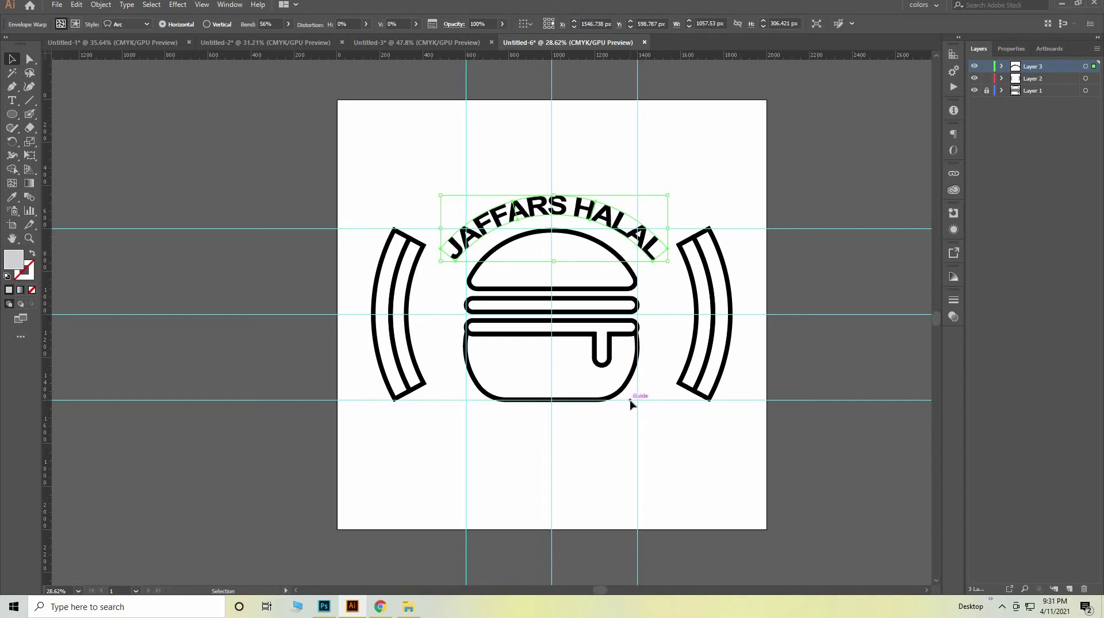
{"action": "key", "text": "Left"}
{"action": "key", "text": "Left"}
{"action": "key", "text": "Left"}
{"action": "key", "text": "Left"}
{"action": "key", "text": "Left"}
{"action": "key", "text": "Left"}
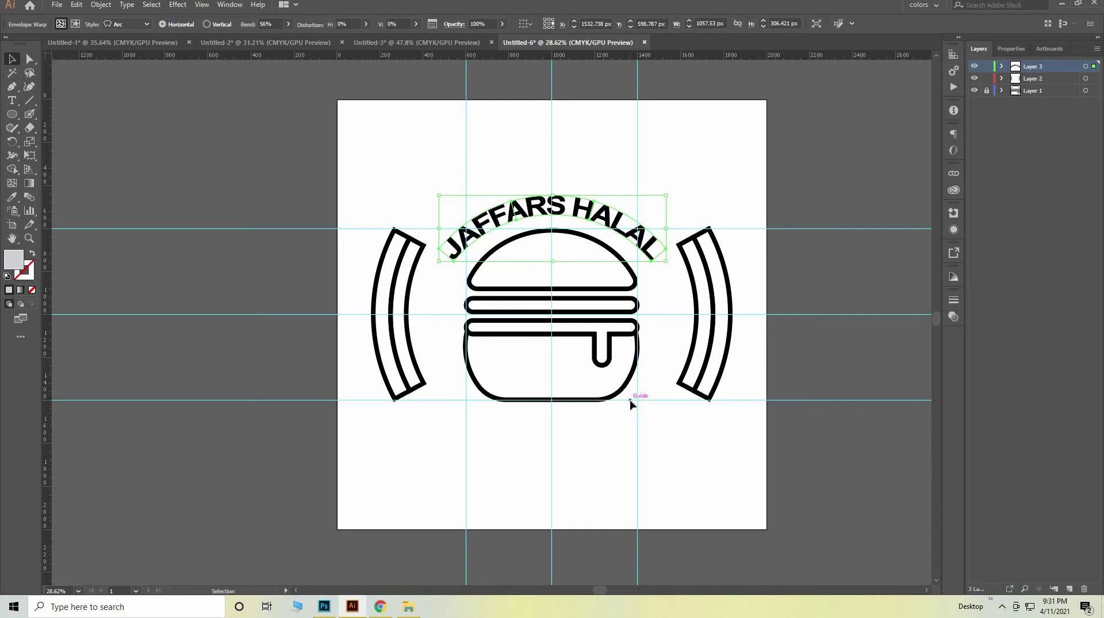
{"action": "key", "text": "Left"}
{"action": "key", "text": "Left"}
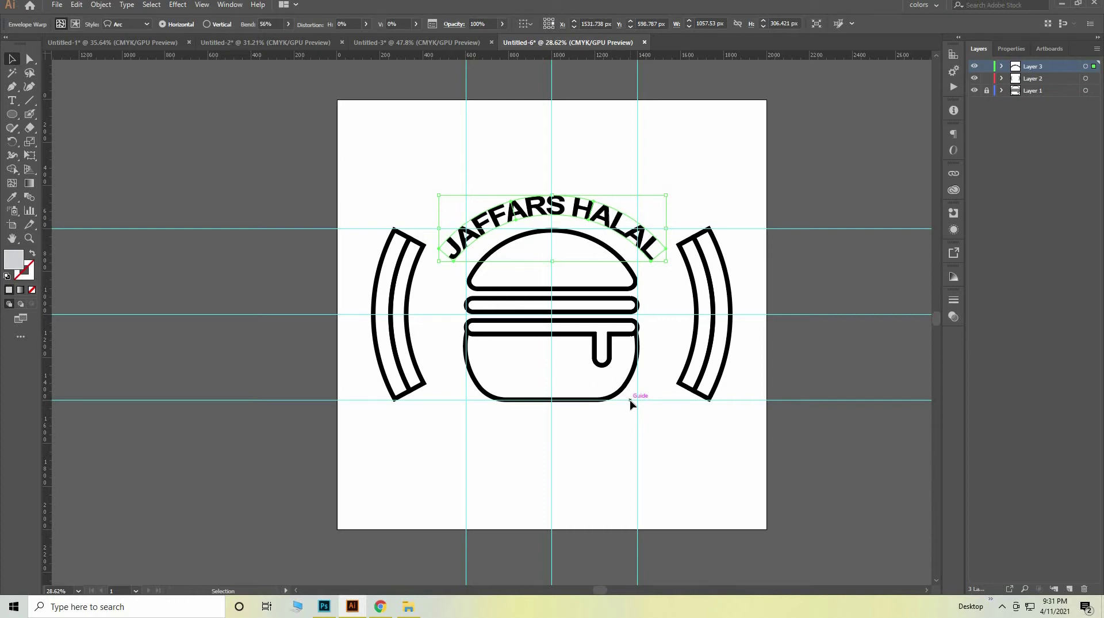
{"action": "key", "text": "Left"}
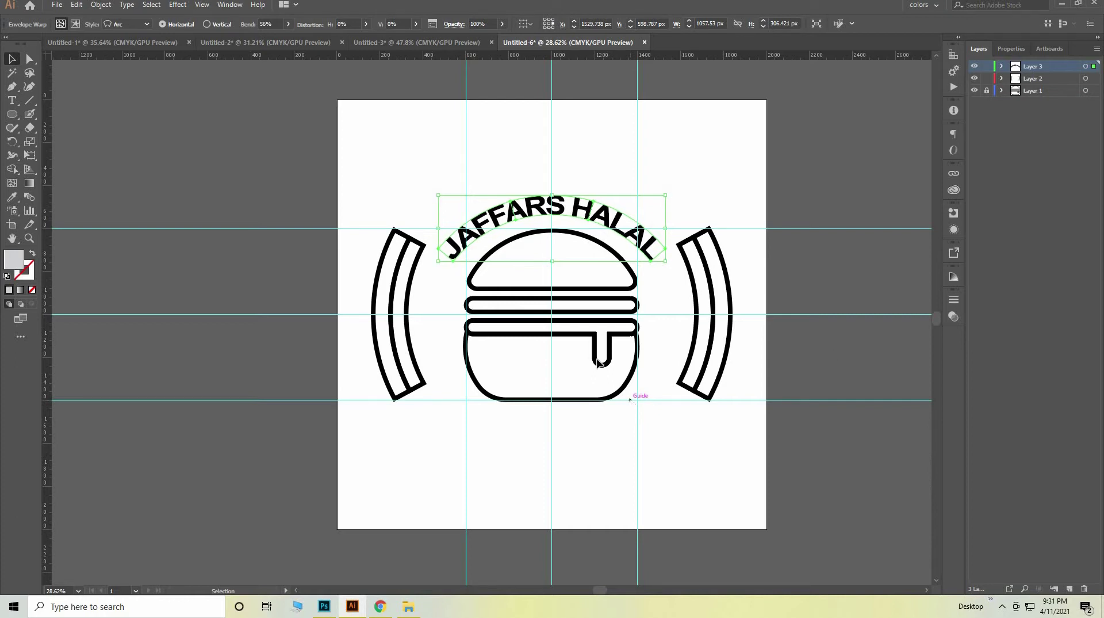
Step: Add a new text line reading 'BURGER AND FRIES' below the burger, replacing the placeholder
{"action": "left_click", "coordinate": [17, 102]}
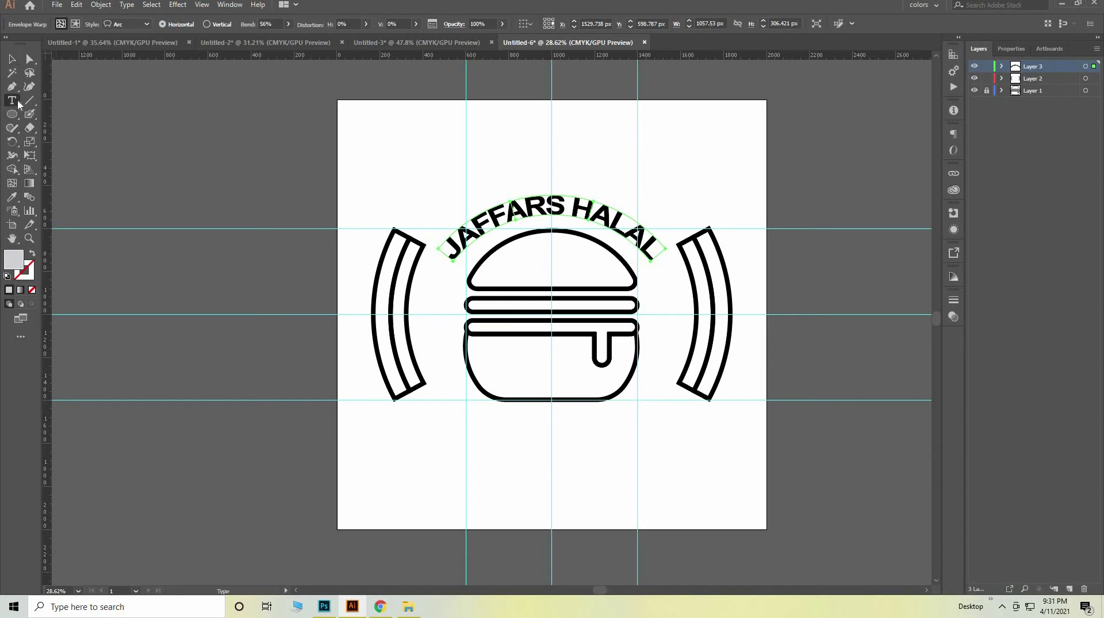
{"action": "left_click", "coordinate": [447, 431]}
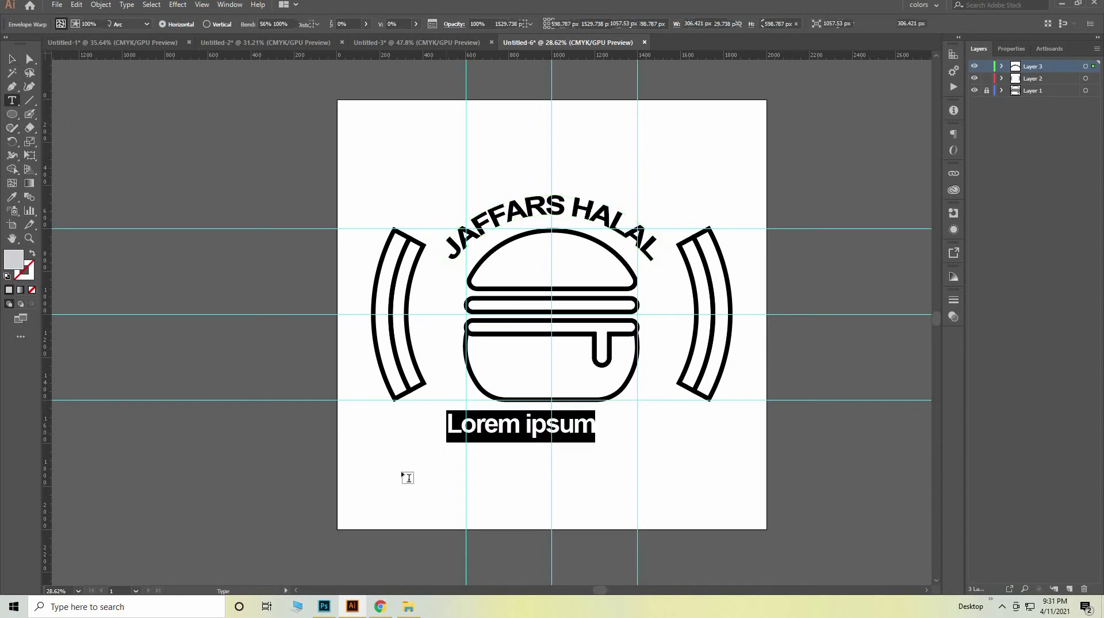
{"action": "key", "text": "BackSpace"}
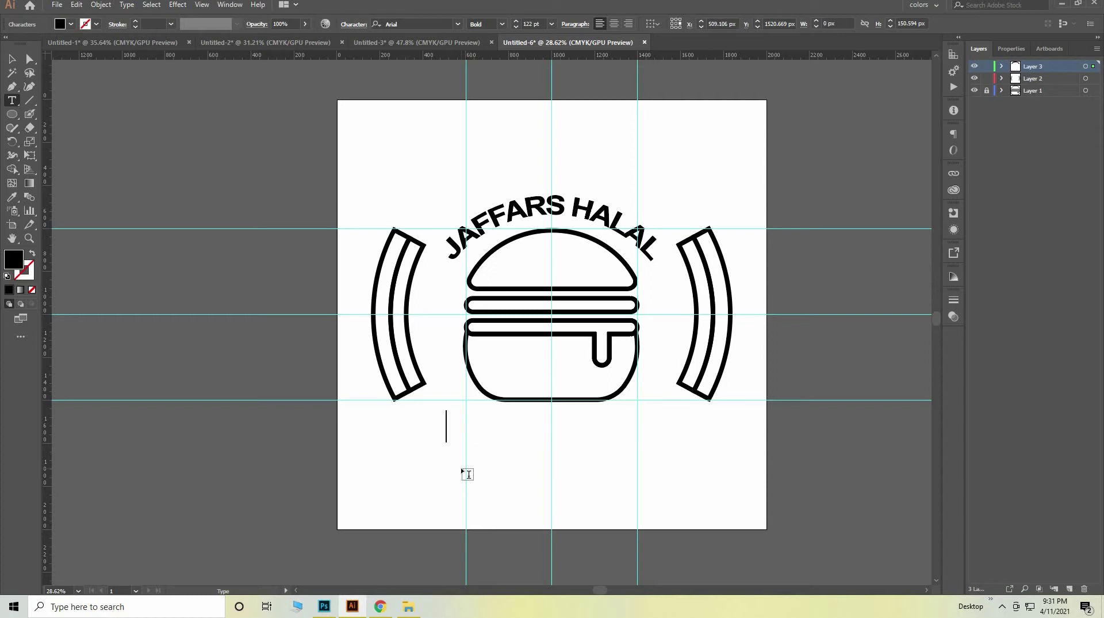
{"action": "type", "text": "BU"}
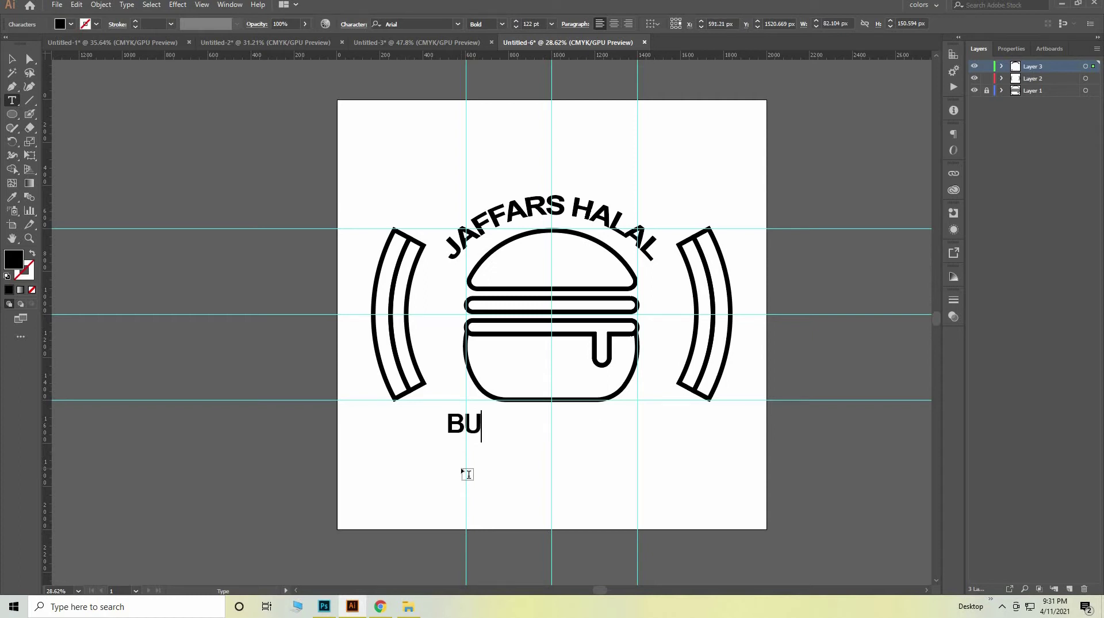
{"action": "type", "text": "R"}
{"action": "type", "text": "GER "}
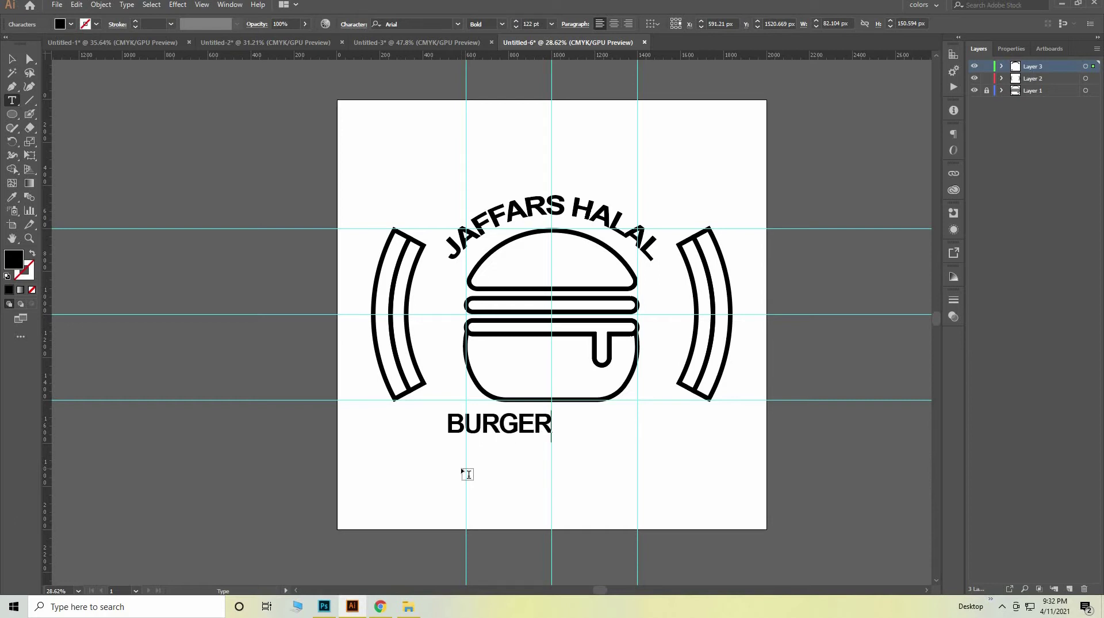
{"action": "type", "text": "AND "}
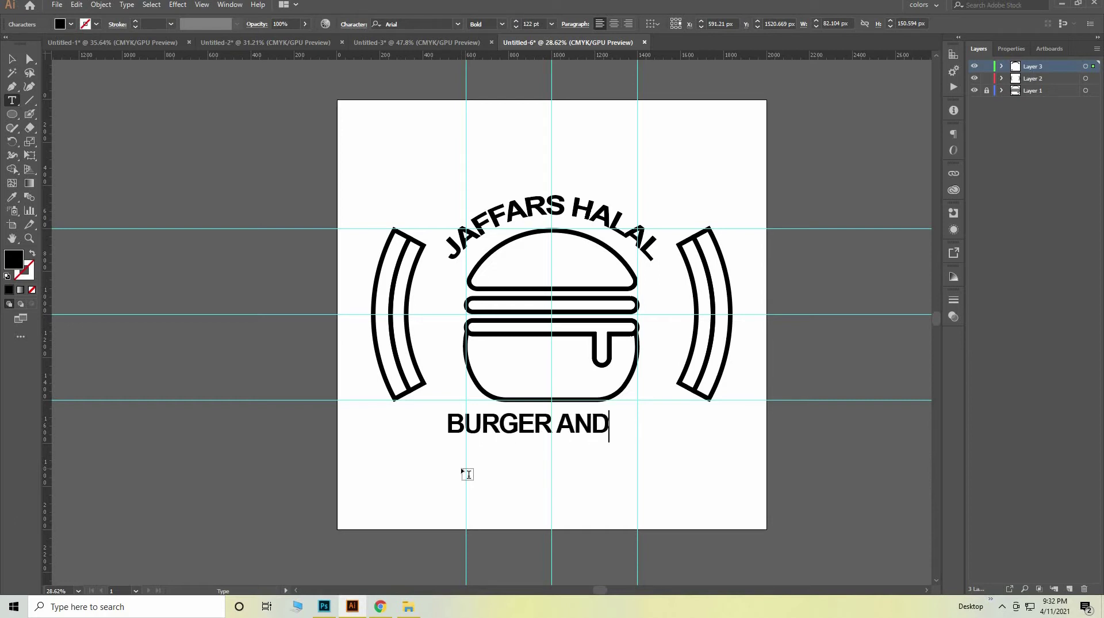
{"action": "type", "text": "F"}
{"action": "type", "text": "RI"}
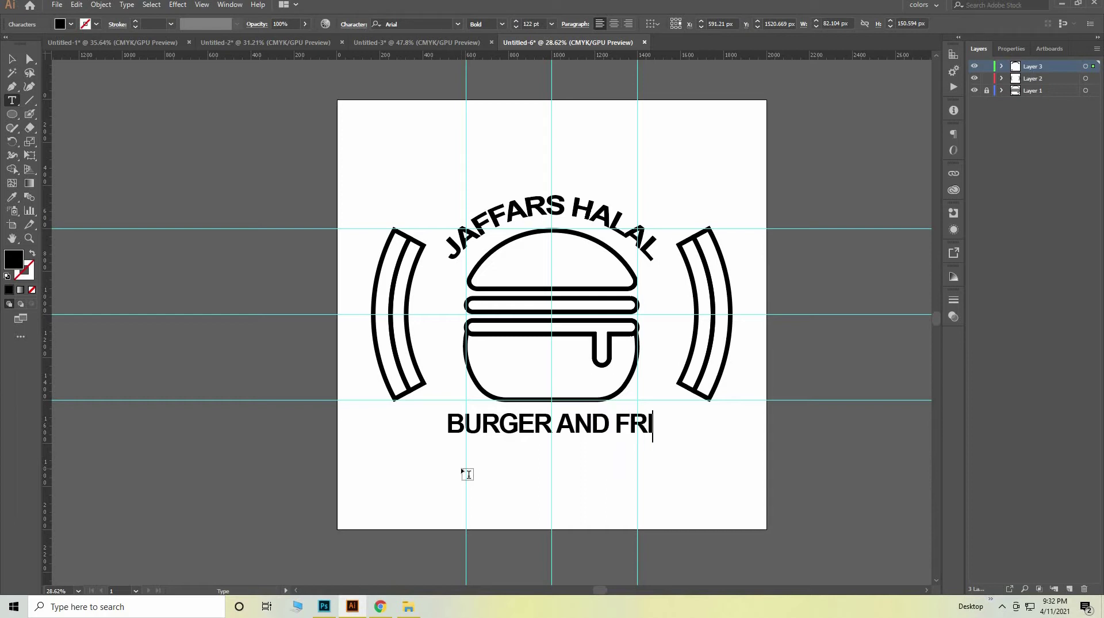
{"action": "type", "text": "ES"}
{"action": "key", "text": "ctrl+a"}
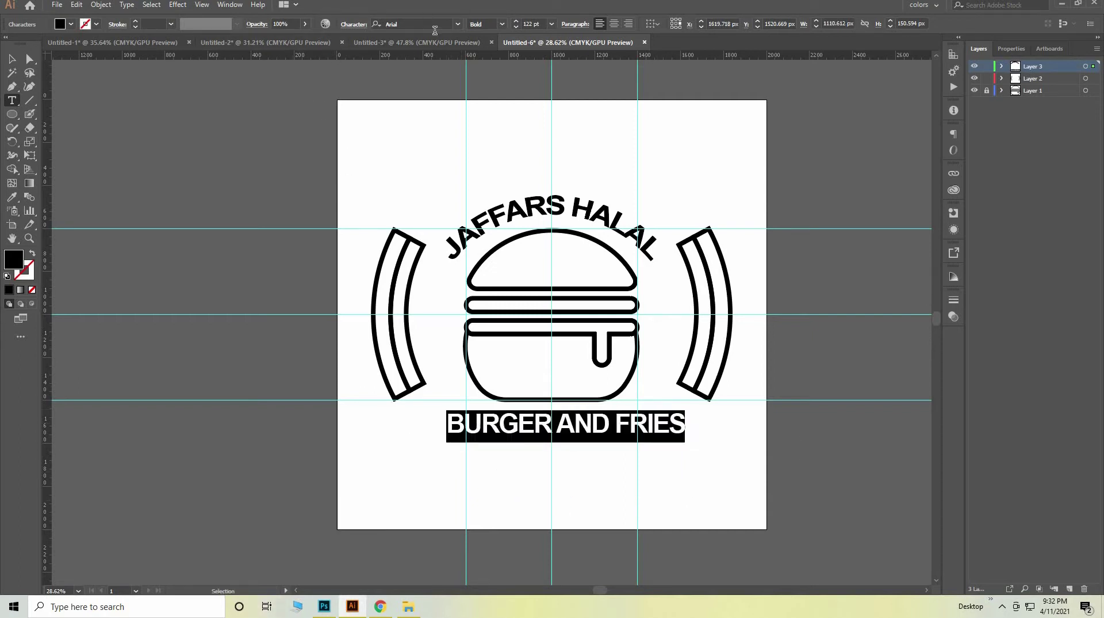
{"action": "left_click", "coordinate": [352, 25]}
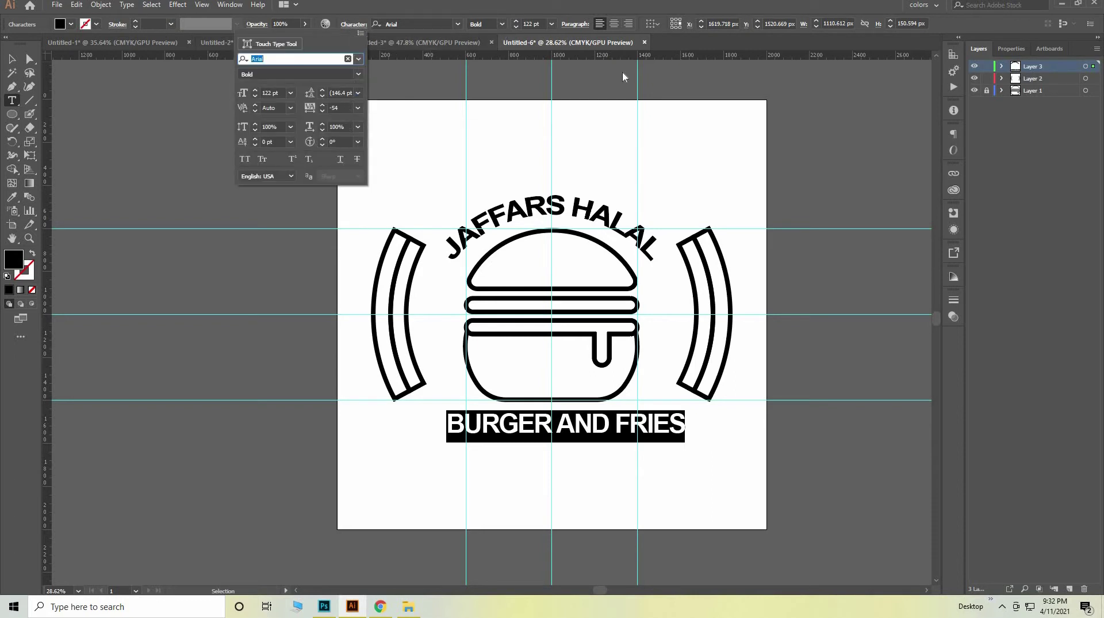
{"action": "key", "text": "Escape"}
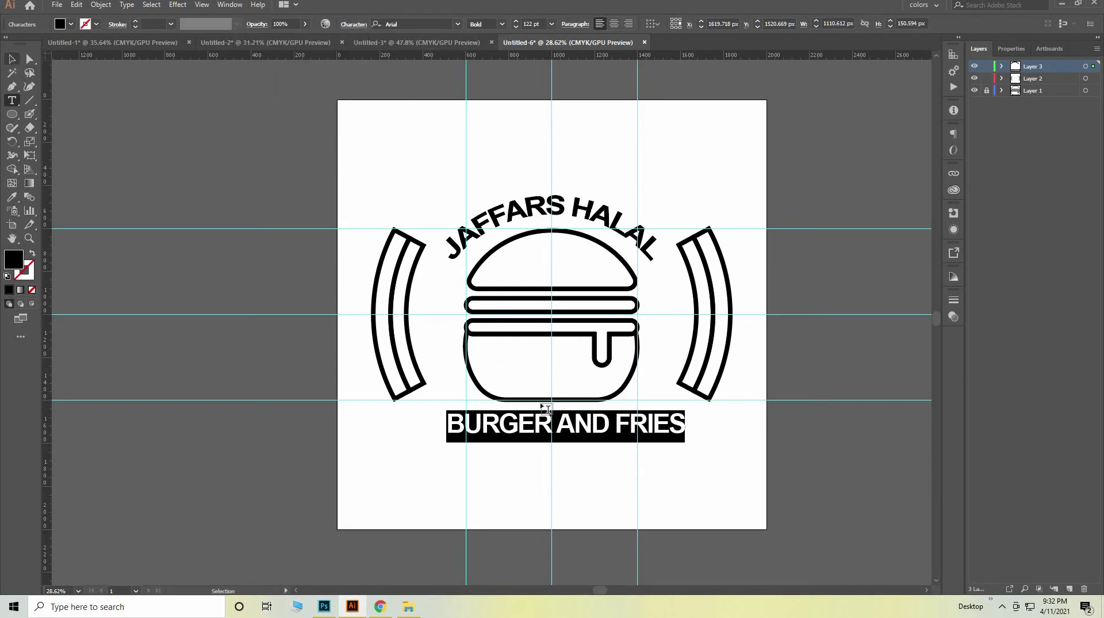
Step: Shift BURGER AND FRIES slightly and preview an Arc warp with -62% bend
{"action": "key", "text": "Escape"}
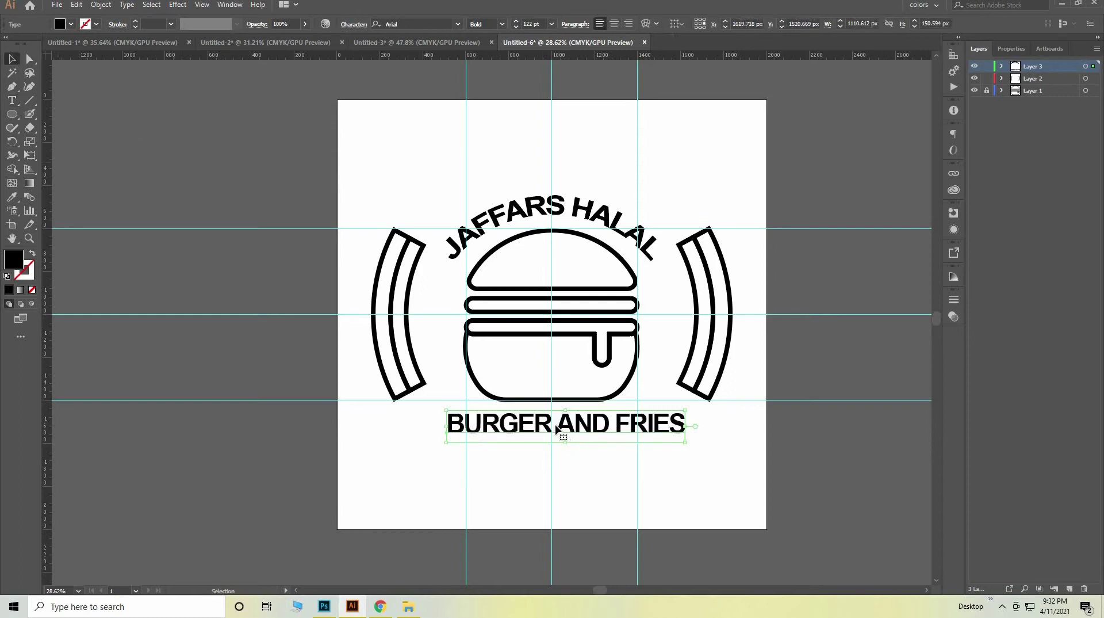
{"action": "mouse_move", "coordinate": [564, 433]}
{"action": "left_mouse_down"}
{"action": "mouse_move", "coordinate": [552, 435]}
{"action": "mouse_move", "coordinate": [563, 432]}
{"action": "left_mouse_up"}
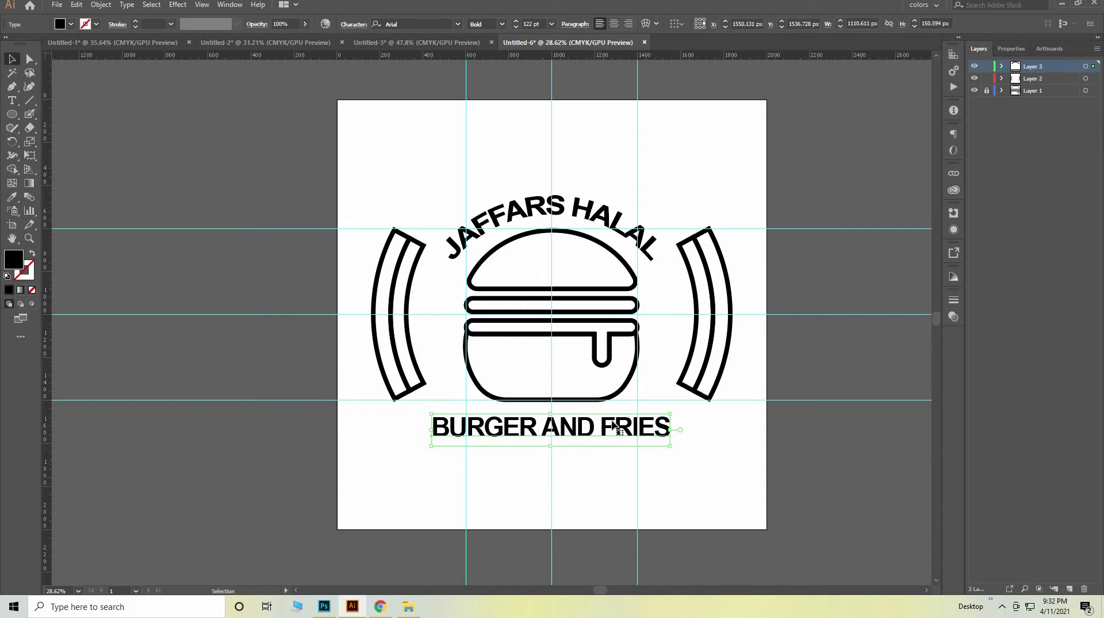
{"action": "left_click", "coordinate": [646, 23]}
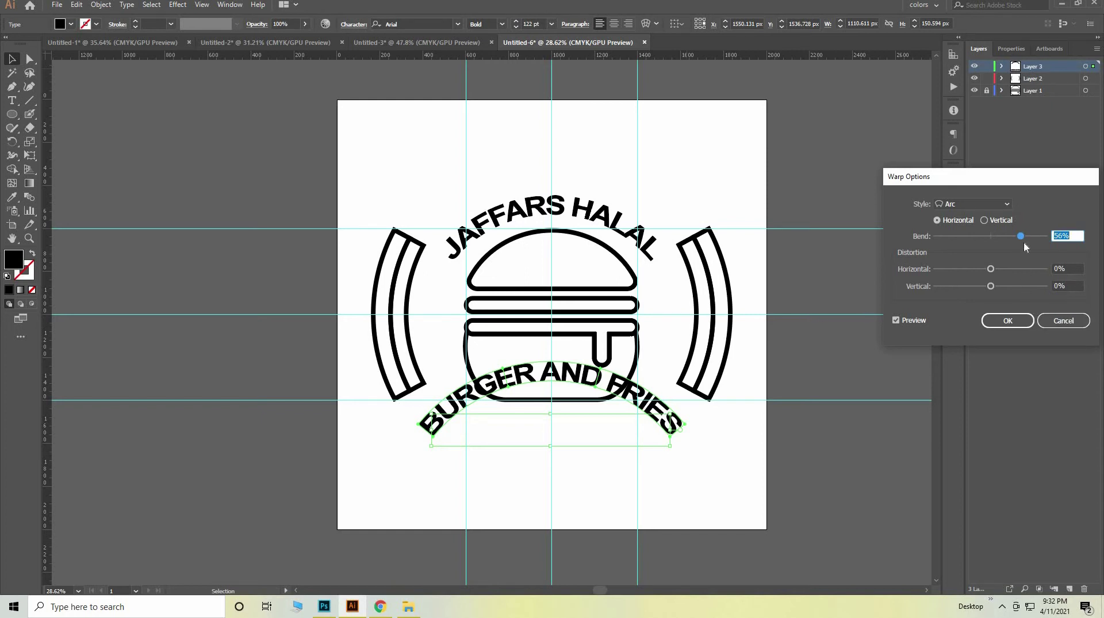
{"action": "left_click_drag", "start_coordinate": [1018, 236], "coordinate": [957, 246]}
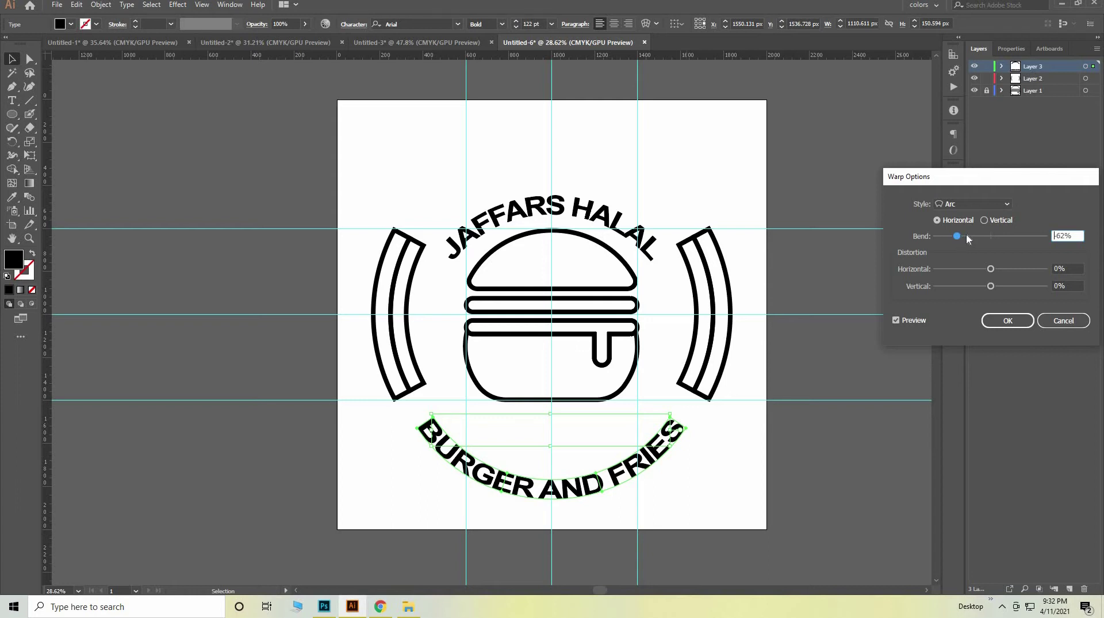
Step: Try a -68% Arc warp on BURGER AND FRIES and move it up, then undo it
{"action": "left_click_drag", "start_coordinate": [967, 236], "coordinate": [953, 236]}
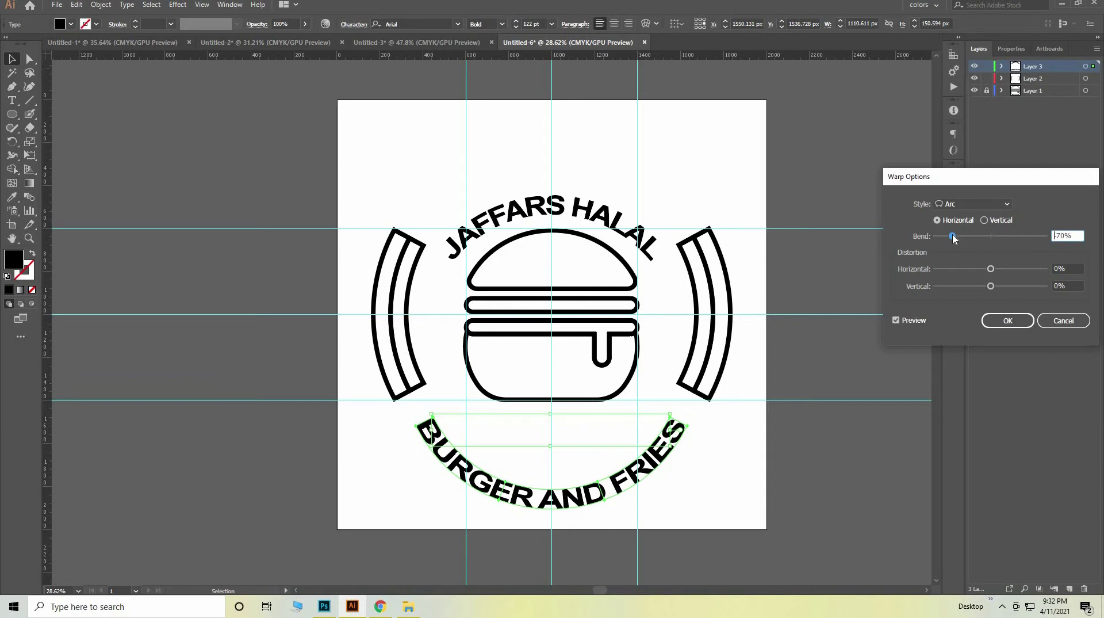
{"action": "left_click_drag", "start_coordinate": [953, 236], "coordinate": [954, 236]}
{"action": "left_click", "coordinate": [998, 321]}
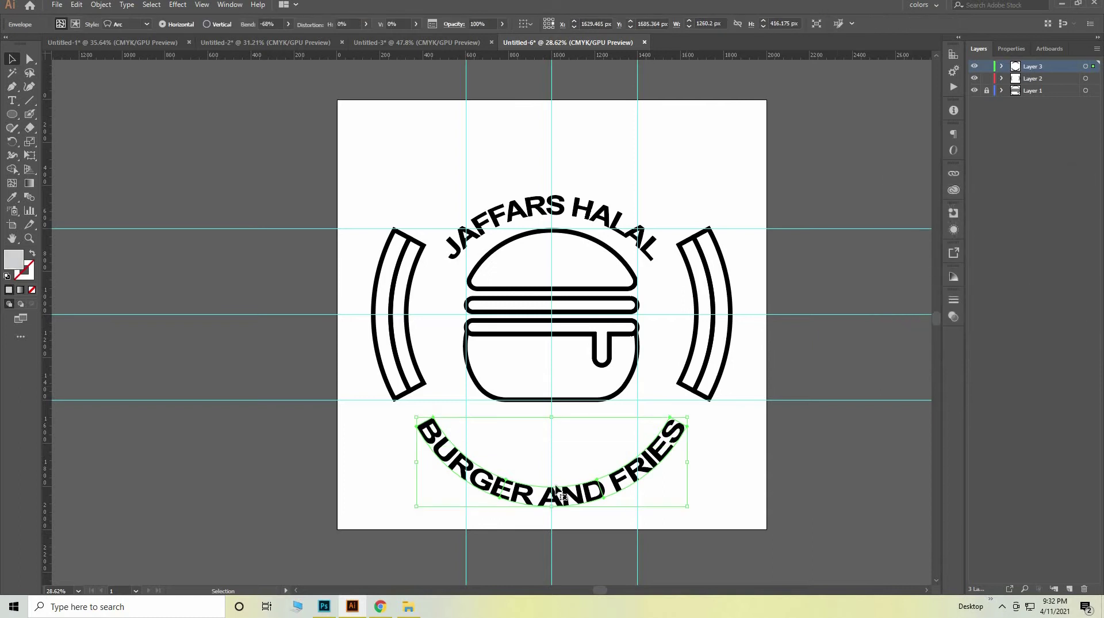
{"action": "left_click_drag", "start_coordinate": [559, 479], "coordinate": [556, 442]}
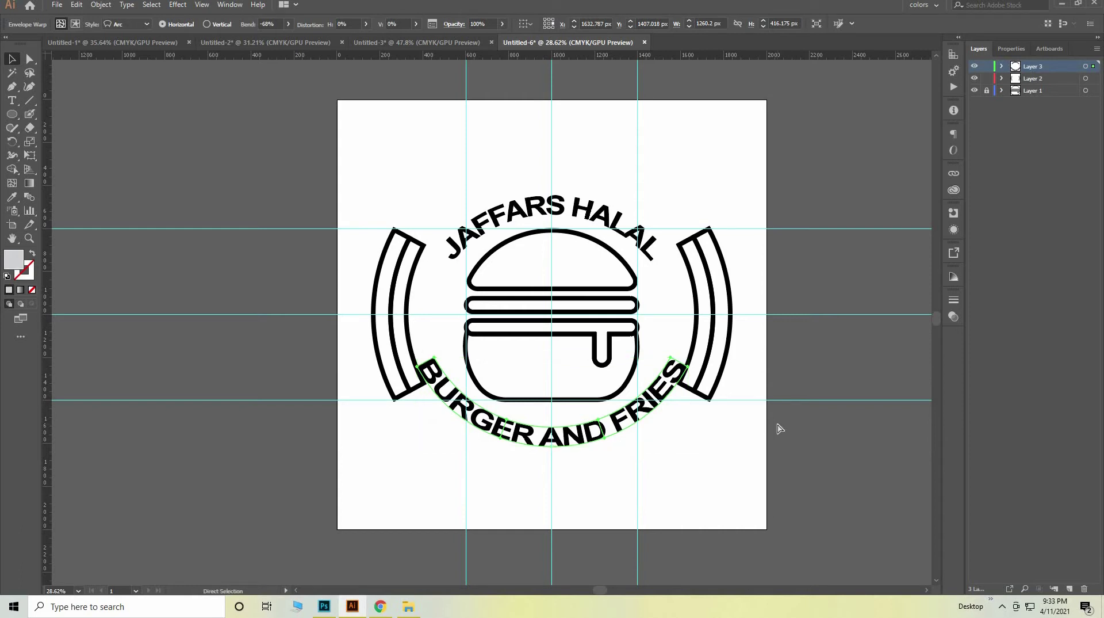
{"action": "key", "text": "ctrl+z"}
{"action": "key", "text": "ctrl+z"}
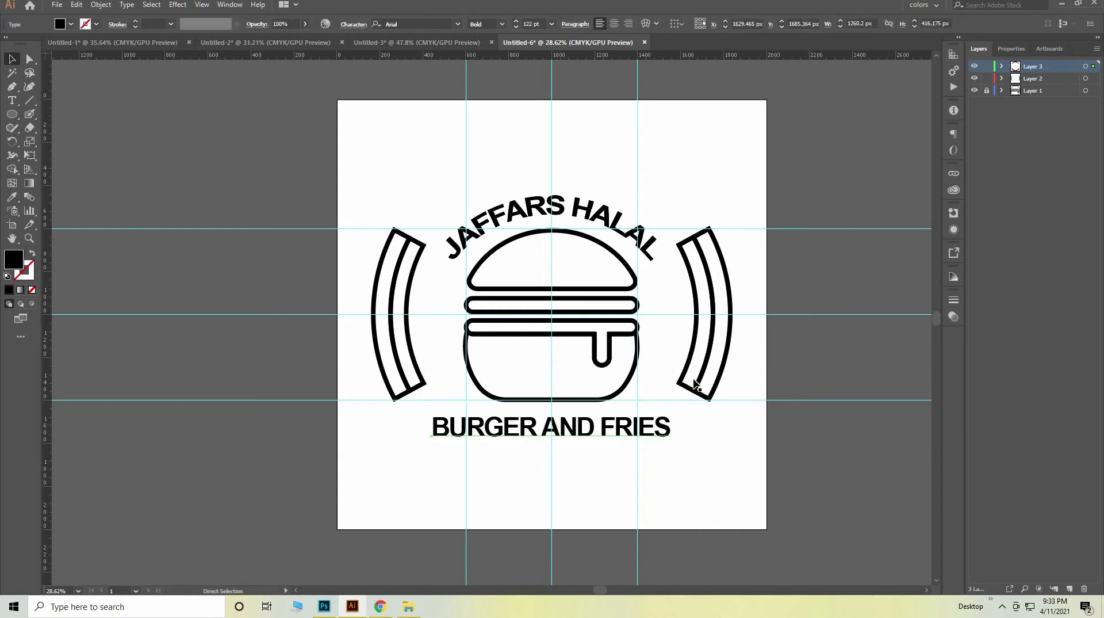
Step: Set the BURGER AND FRIES text size to 112 pt
{"action": "left_click", "coordinate": [11, 101]}
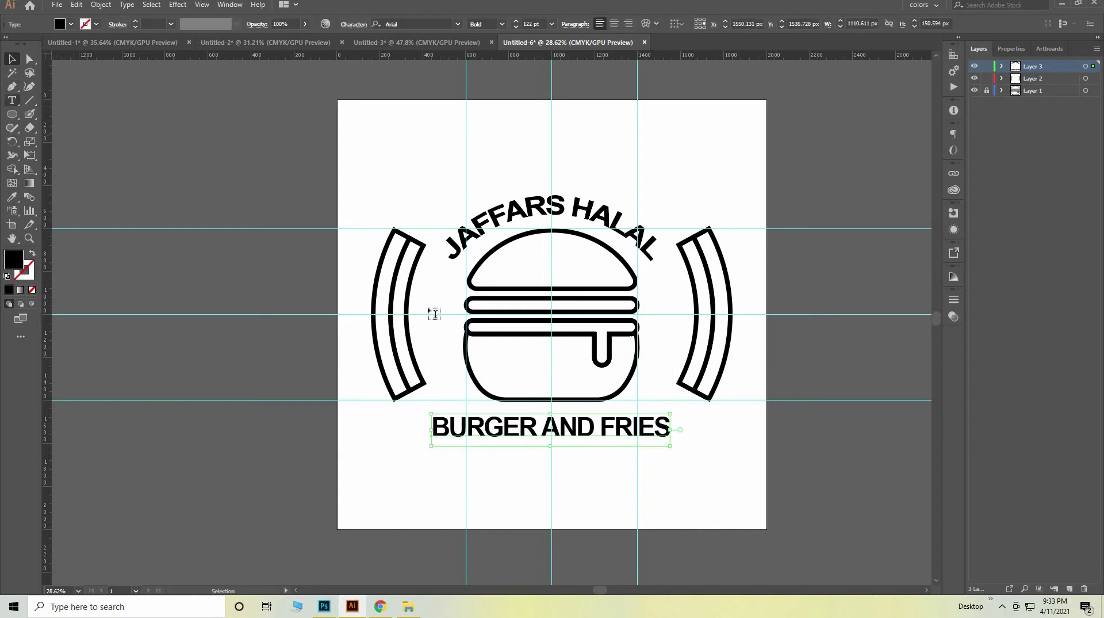
{"action": "triple_click", "coordinate": [675, 452]}
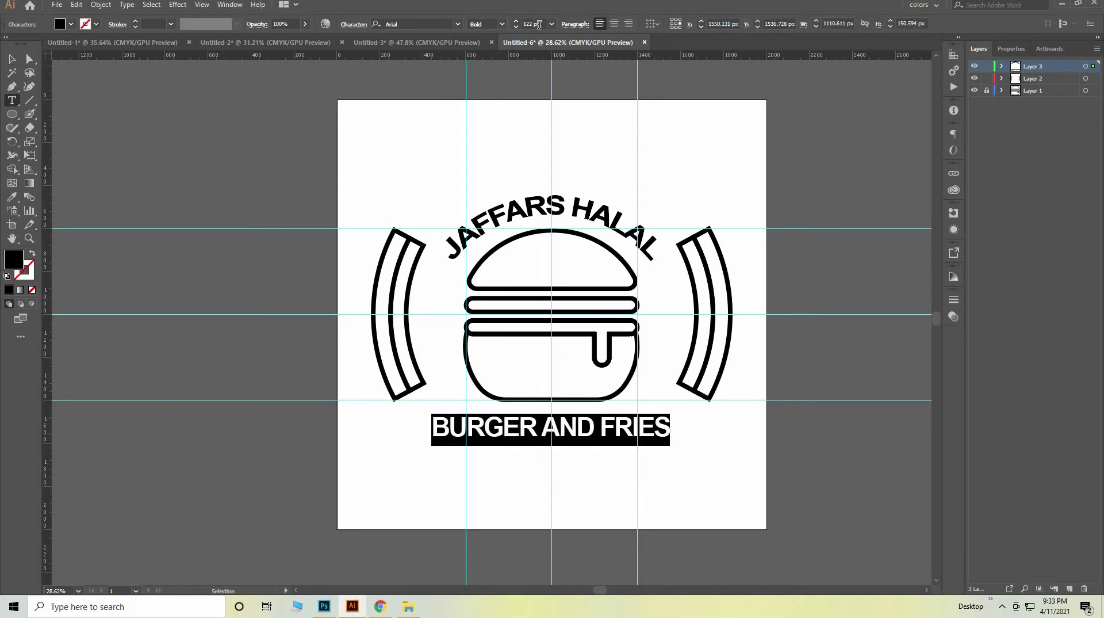
{"action": "key", "text": "Down"}
{"action": "key", "text": "Down"}
{"action": "key", "text": "Down"}
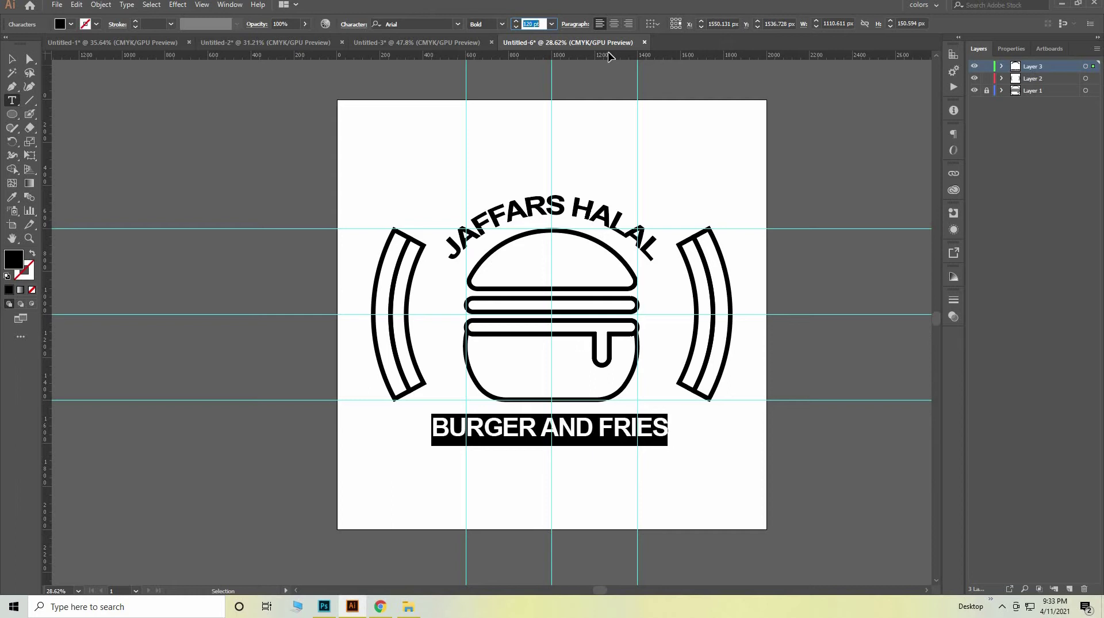
{"action": "key", "text": "Down"}
{"action": "key", "text": "Down"}
{"action": "key", "text": "Down"}
{"action": "key", "text": "Down"}
{"action": "key", "text": "Down"}
{"action": "key", "text": "Down"}
{"action": "key", "text": "Down"}
{"action": "key", "text": "Down"}
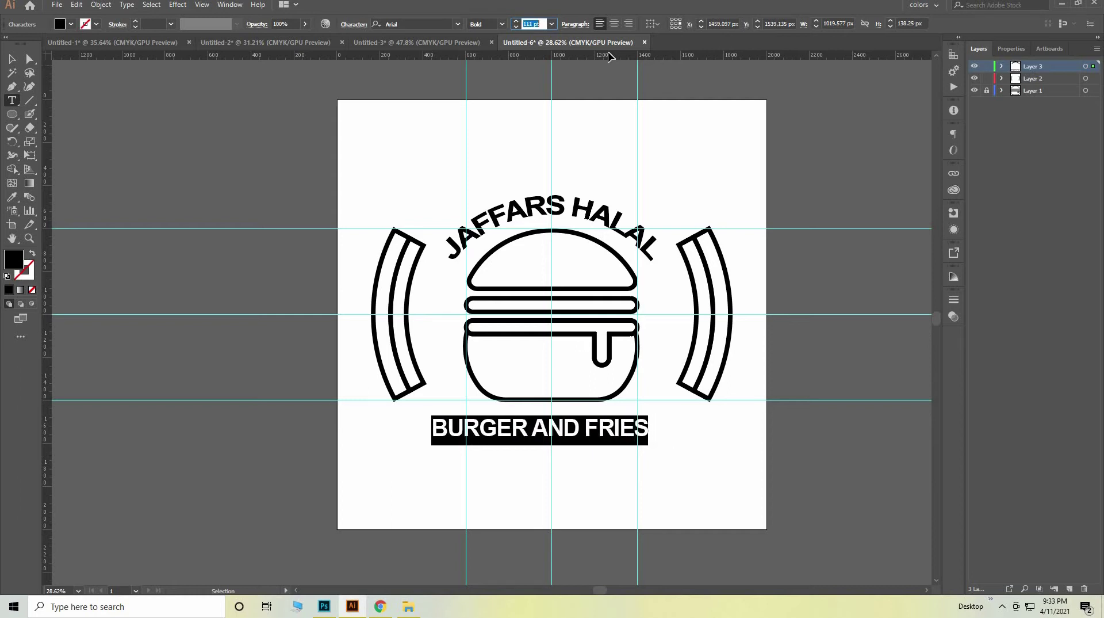
{"action": "key", "text": "Down"}
{"action": "key", "text": "Down"}
{"action": "key", "text": "Up"}
{"action": "key", "text": "Up"}
{"action": "key", "text": "Up"}
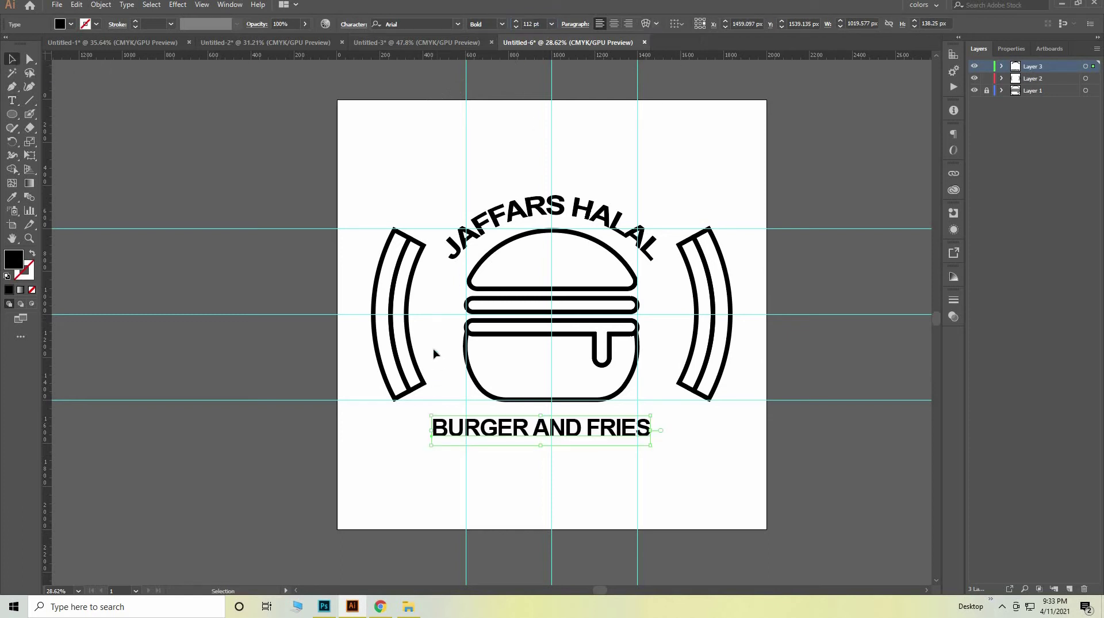
Step: Apply a -68% Arc warp to BURGER AND FRIES and place it under the burger
{"action": "left_click", "coordinate": [647, 25]}
{"action": "left_click", "coordinate": [1003, 322]}
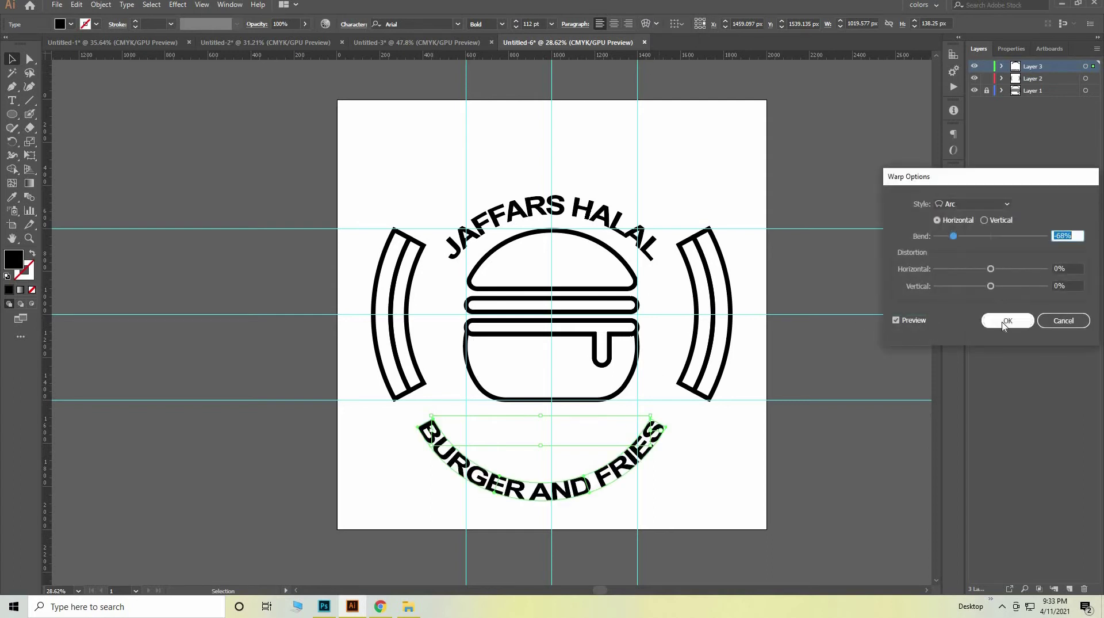
{"action": "key", "text": "Return"}
{"action": "left_click_drag", "start_coordinate": [539, 486], "coordinate": [553, 444]}
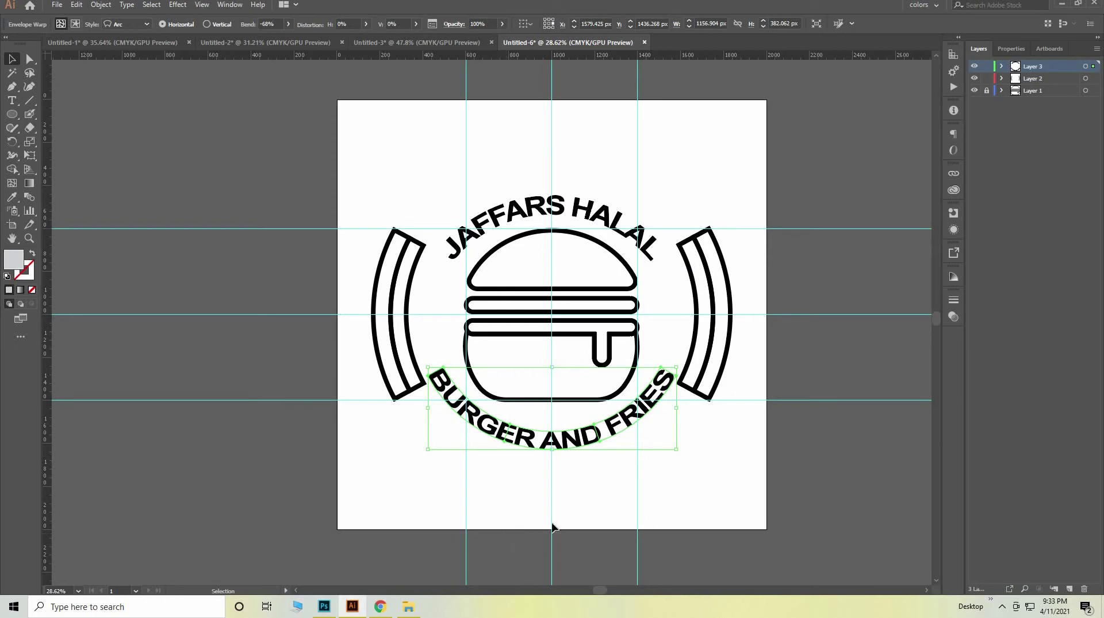
{"action": "key", "text": "Left"}
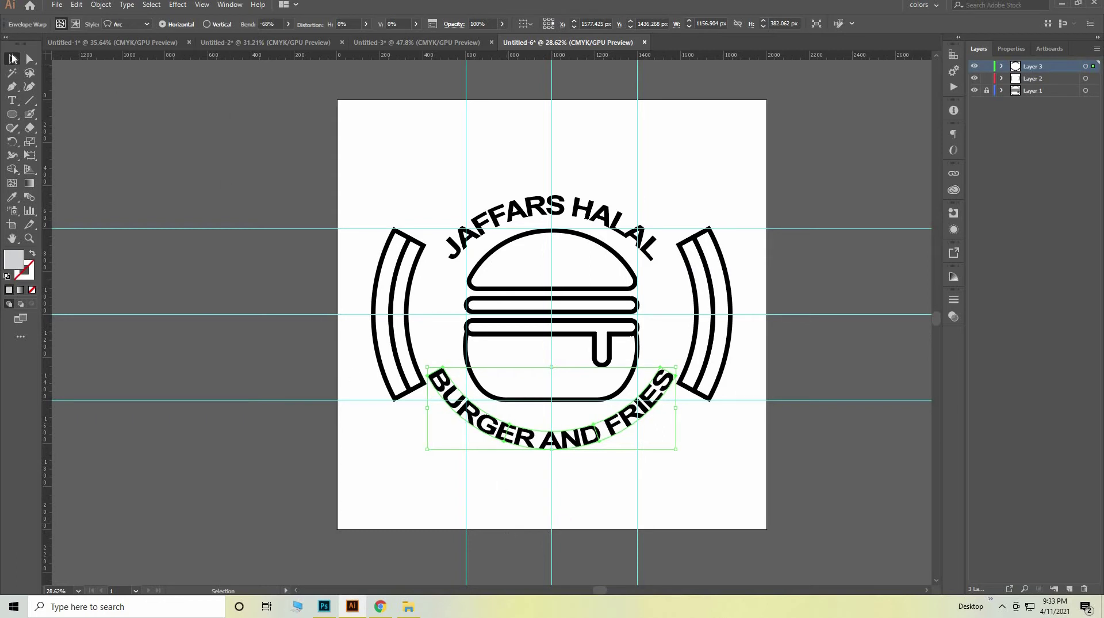
Step: Add vertical text 'EST' to the left of the burger
{"action": "left_click", "coordinate": [12, 100]}
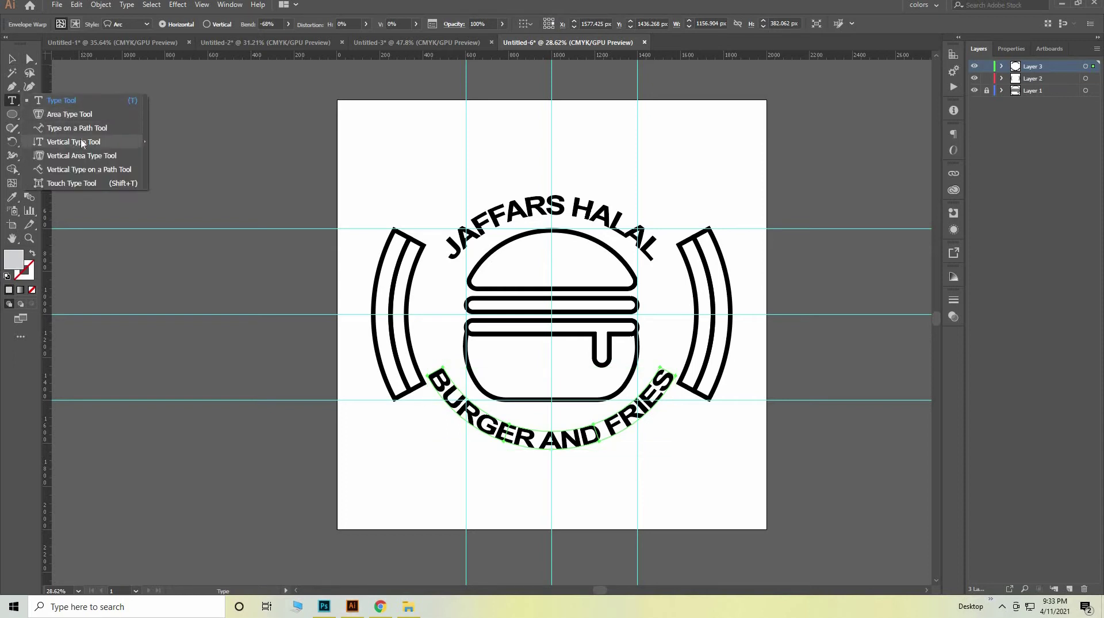
{"action": "key", "text": "shift"}
{"action": "left_click", "coordinate": [441, 261]}
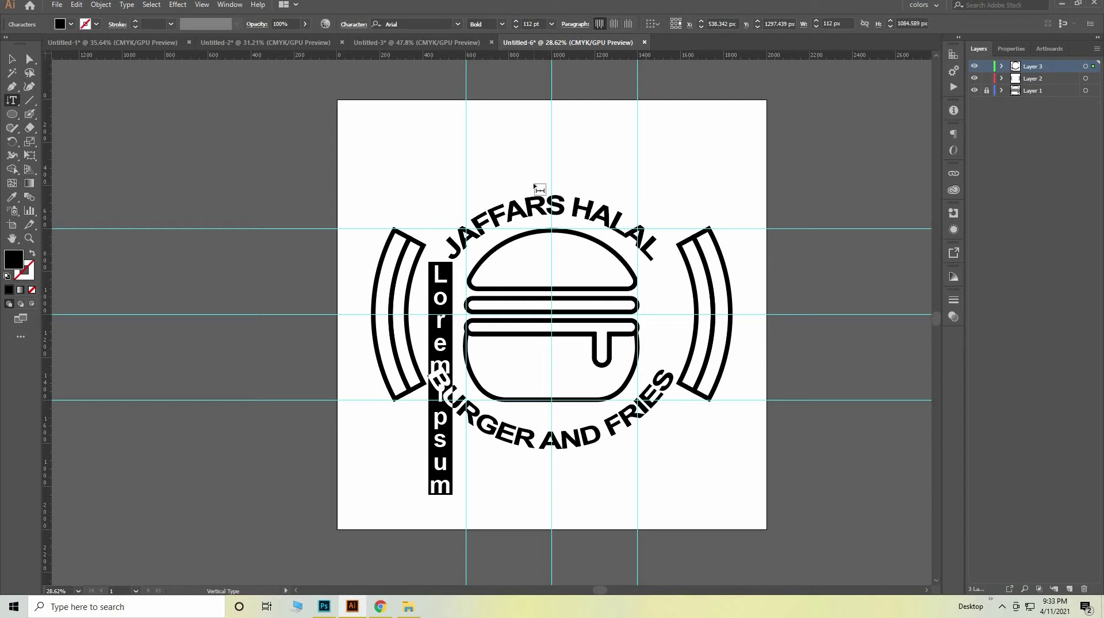
{"action": "key", "text": "BackSpace"}
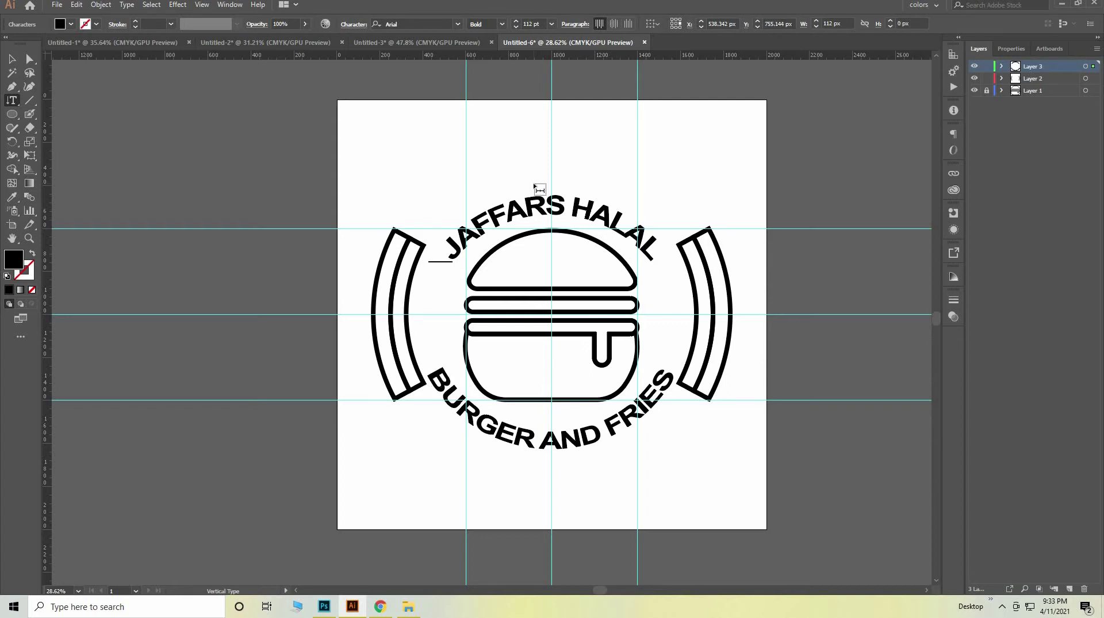
{"action": "type", "text": "ES"}
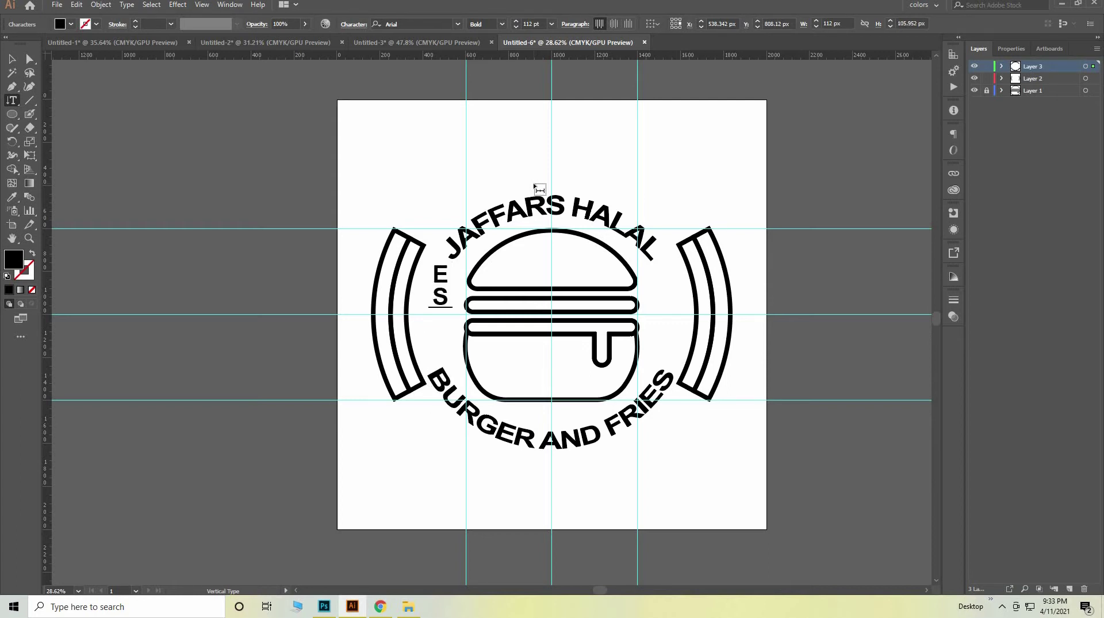
{"action": "type", "text": "T"}
Step: Reduce the EST label's font size to 65 pt
{"action": "key", "text": "ctrl+a"}
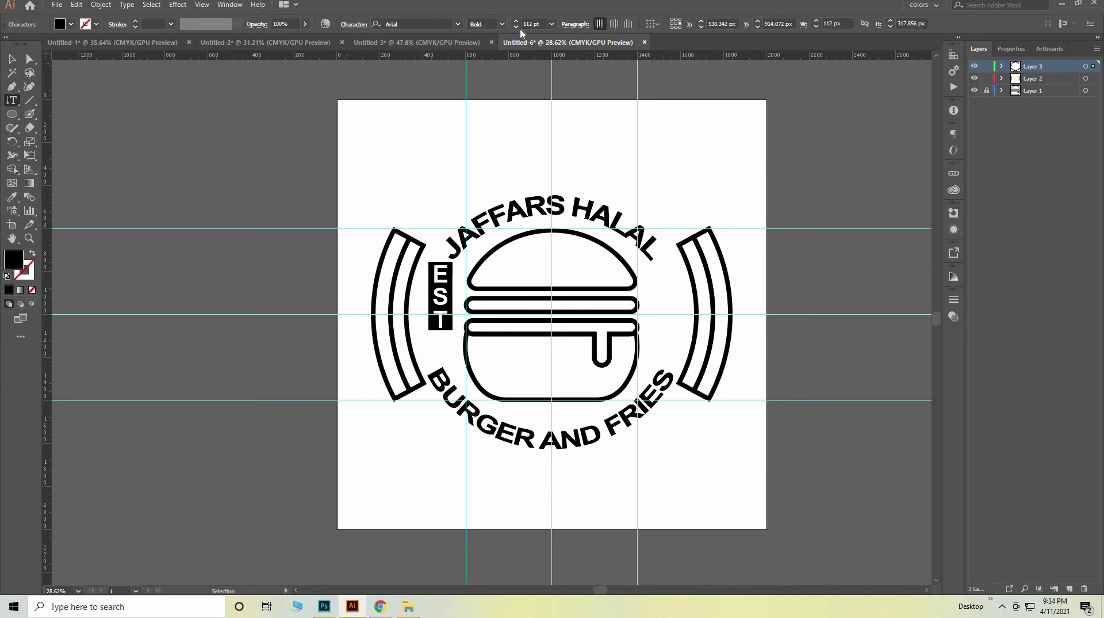
{"action": "left_click", "coordinate": [551, 24]}
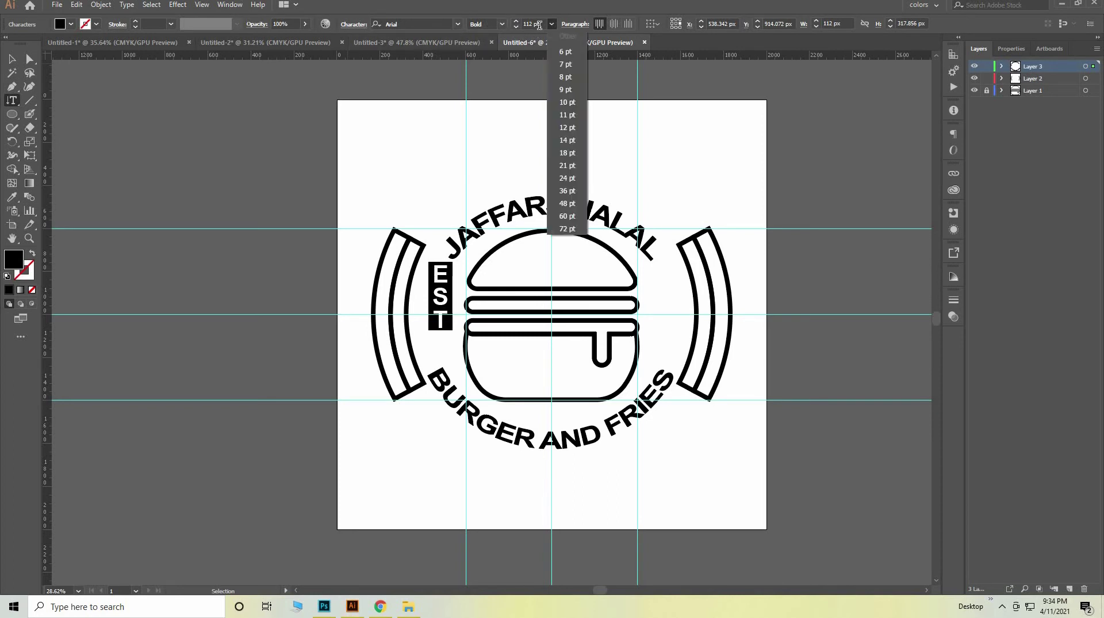
{"action": "key", "text": "Down"}
{"action": "key", "text": "Down"}
{"action": "key", "text": "Down"}
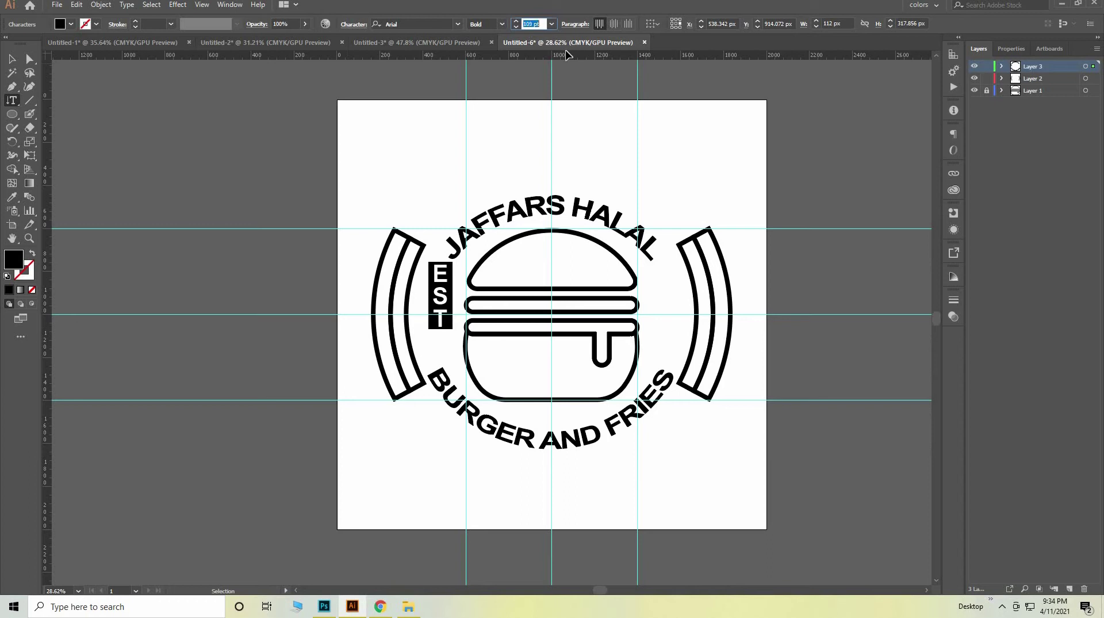
{"action": "key", "text": "Down"}
{"action": "key", "text": "Down"}
{"action": "key", "text": "Down"}
{"action": "key", "text": "Down"}
{"action": "key", "text": "Down"}
{"action": "key", "text": "Down"}
{"action": "key", "text": "Down"}
{"action": "key", "text": "Down"}
{"action": "key", "text": "Down"}
{"action": "key", "text": "Down"}
{"action": "key", "text": "Down"}
{"action": "key", "text": "Down"}
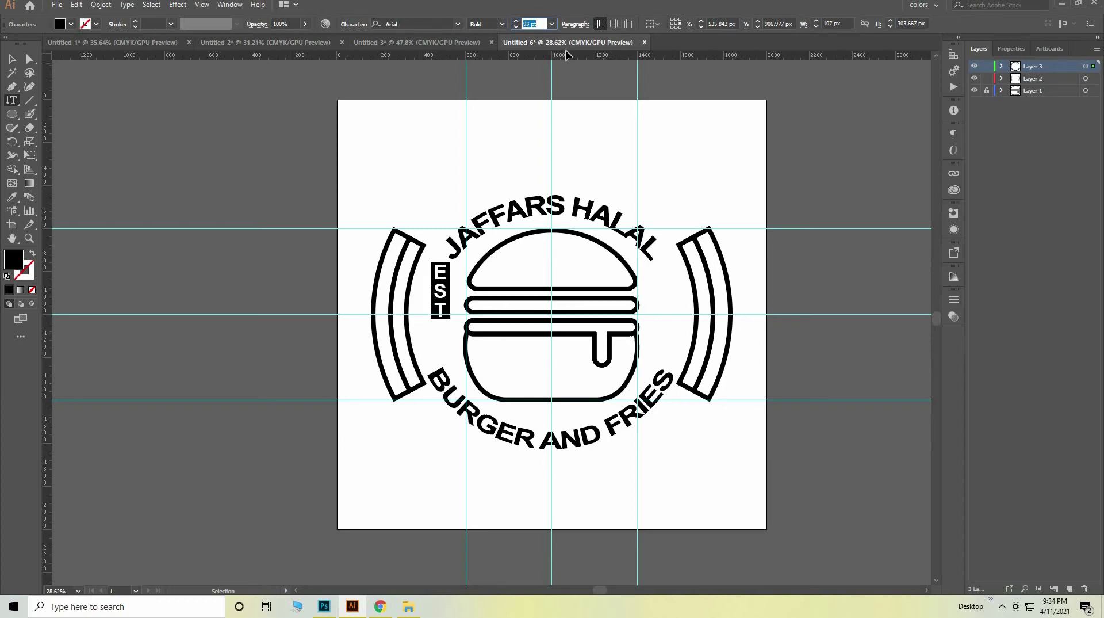
{"action": "key", "text": "Down"}
{"action": "key", "text": "Down"}
{"action": "key", "text": "Down"}
{"action": "key", "text": "Down"}
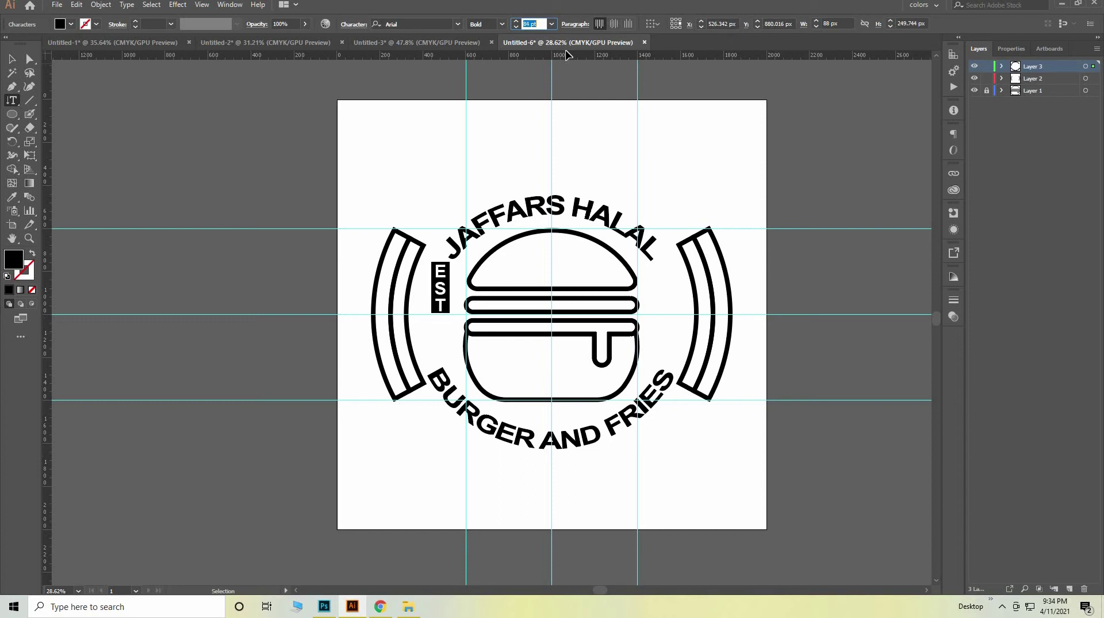
{"action": "key", "text": "Down"}
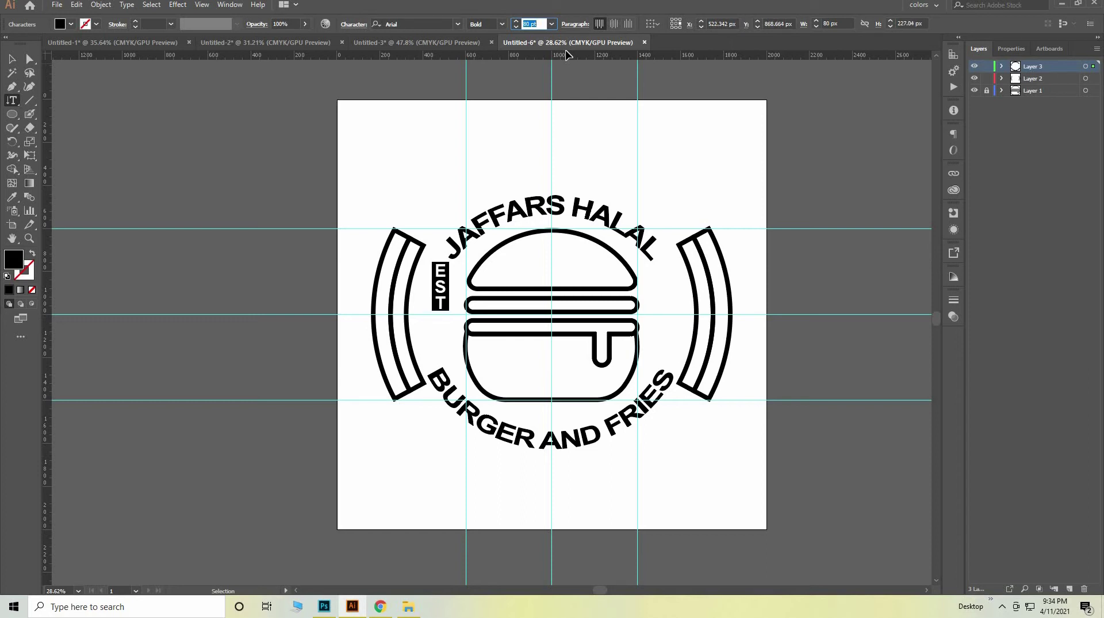
{"action": "key", "text": "Down"}
{"action": "key", "text": "Down"}
{"action": "key", "text": "Down"}
{"action": "key", "text": "Down"}
{"action": "key", "text": "Down"}
{"action": "key", "text": "Down"}
{"action": "key", "text": "Down"}
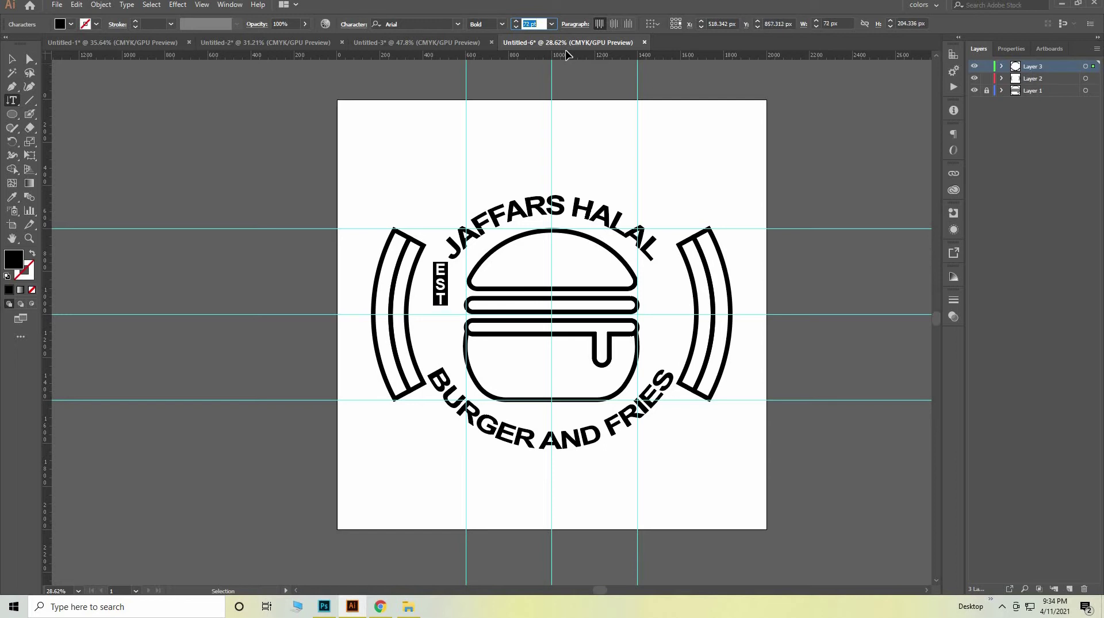
{"action": "key", "text": "Down"}
{"action": "key", "text": "Down"}
{"action": "key", "text": "Down"}
{"action": "key", "text": "Down"}
{"action": "key", "text": "Down"}
{"action": "key", "text": "Down"}
{"action": "key", "text": "Down"}
{"action": "key", "text": "Down"}
{"action": "key", "text": "Up"}
{"action": "key", "text": "Up"}
{"action": "key", "text": "Escape"}
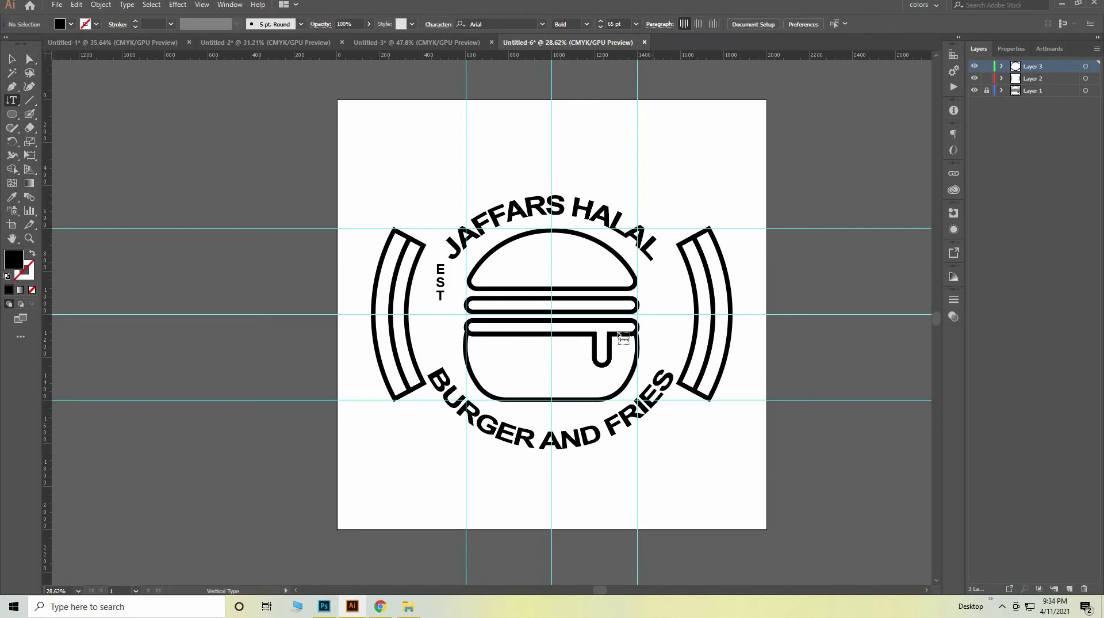
Step: Add a vertical '1991' label to the right of the burger
{"action": "left_click", "coordinate": [653, 282]}
{"action": "key", "text": "BackSpace"}
{"action": "type", "text": "1"}
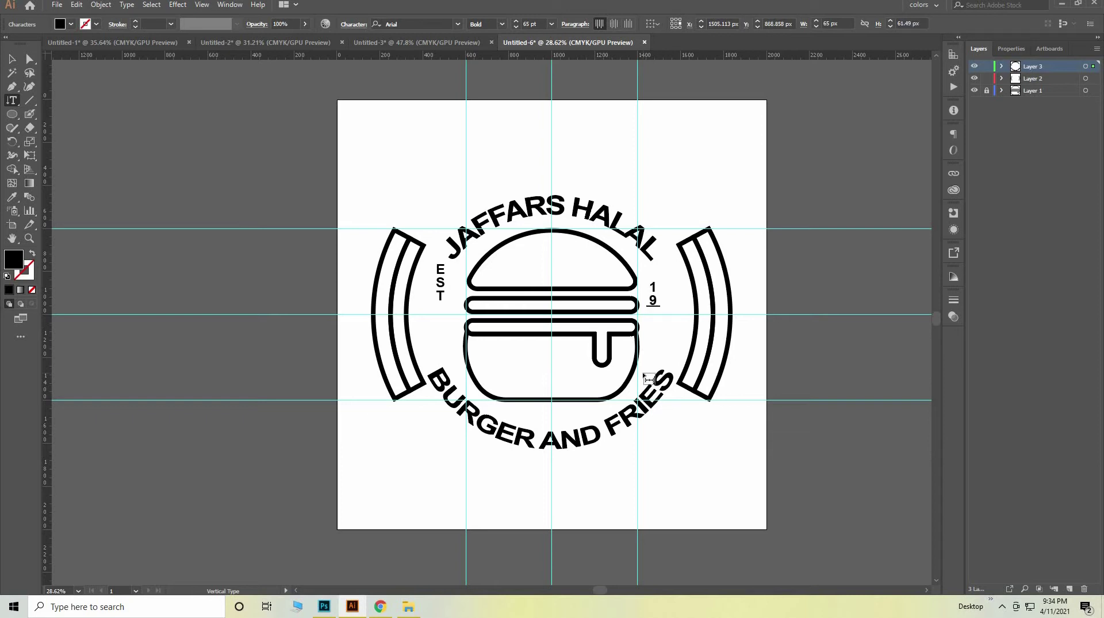
{"action": "type", "text": "91"}
{"action": "left_click", "coordinate": [12, 58]}
Step: Select EST and 1991 together and align their tops and vertical centres
{"action": "left_click", "coordinate": [435, 285]}
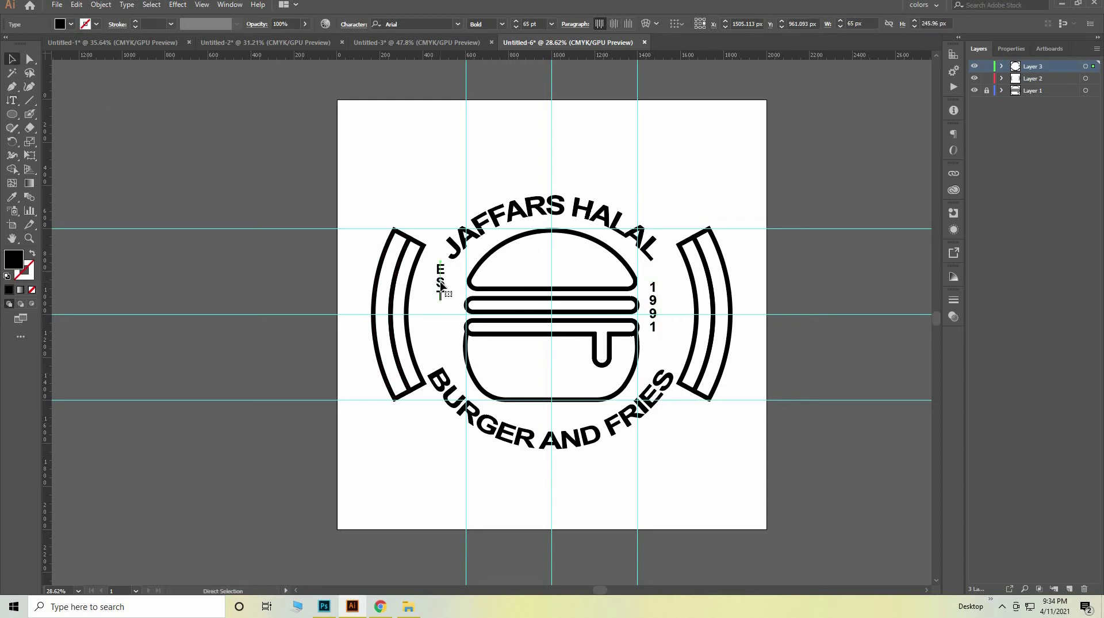
{"action": "left_click", "coordinate": [654, 315]}
{"action": "left_click", "coordinate": [441, 295]}
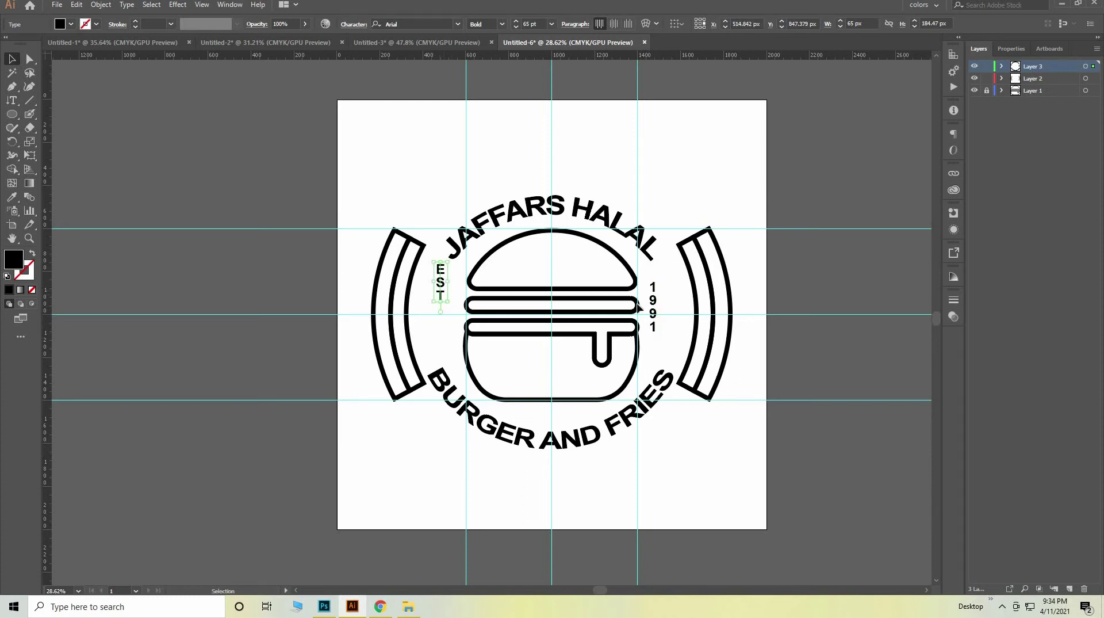
{"action": "left_click", "coordinate": [654, 315], "text": "shift"}
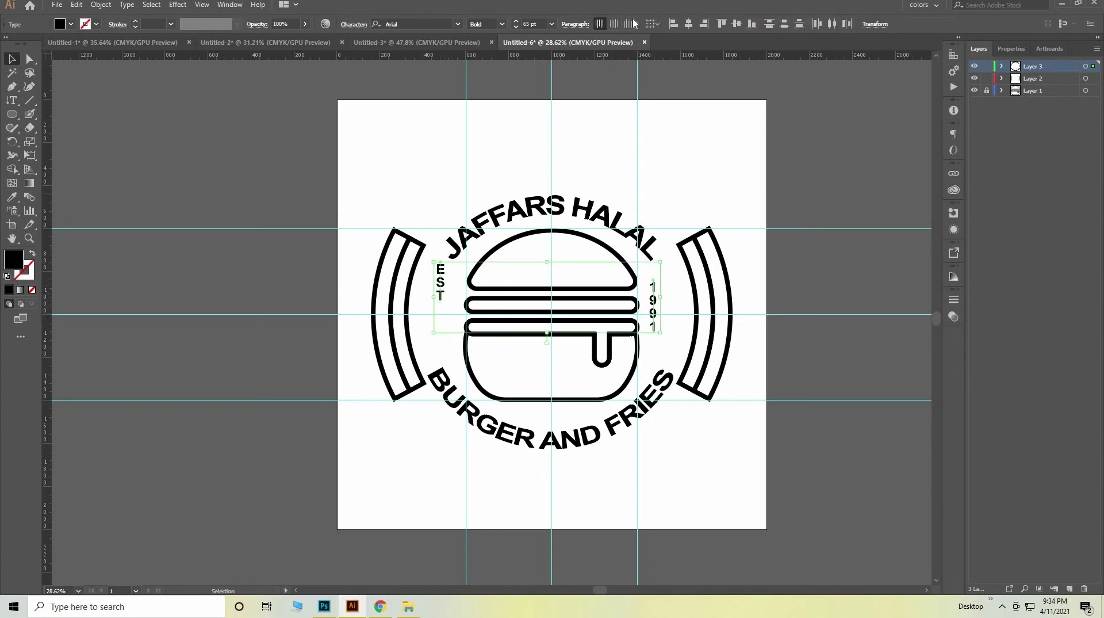
{"action": "left_click", "coordinate": [723, 24]}
{"action": "left_click", "coordinate": [736, 24]}
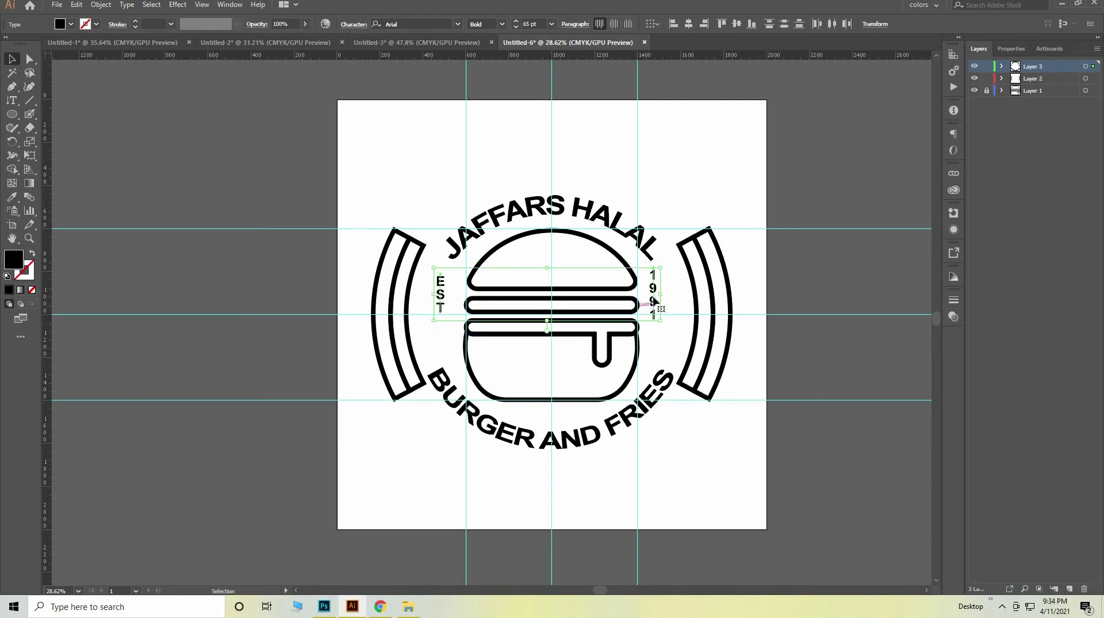
Step: Move the EST/1991 group slightly left and down beside the burger
{"action": "left_click_drag", "start_coordinate": [658, 300], "coordinate": [669, 326]}
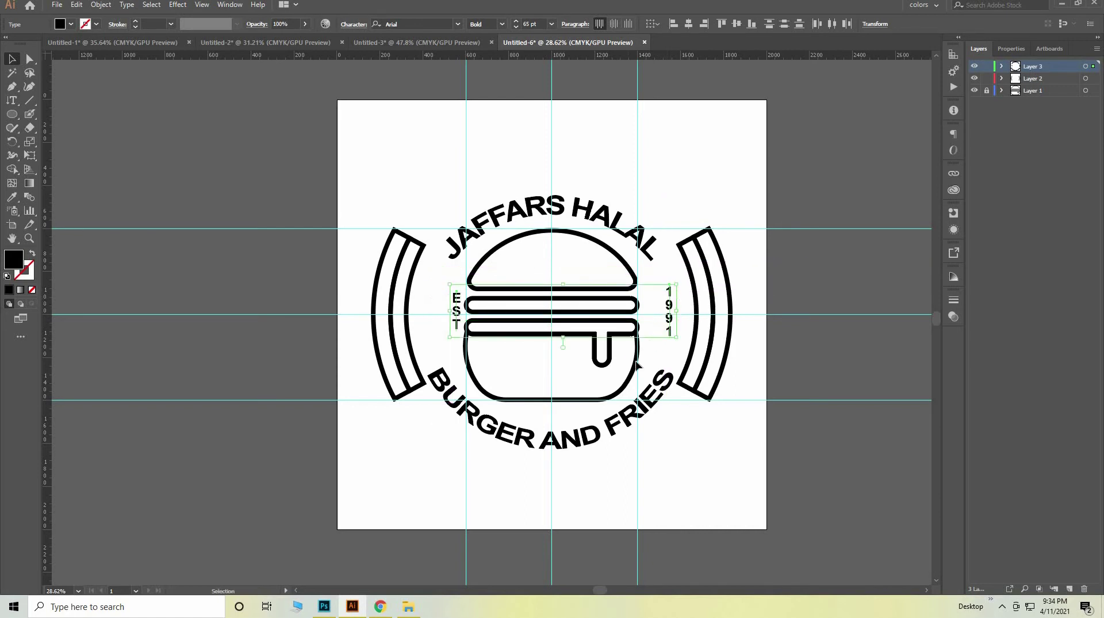
{"action": "key", "text": "Left"}
{"action": "key", "text": "Left"}
{"action": "key", "text": "Left"}
{"action": "key", "text": "Left"}
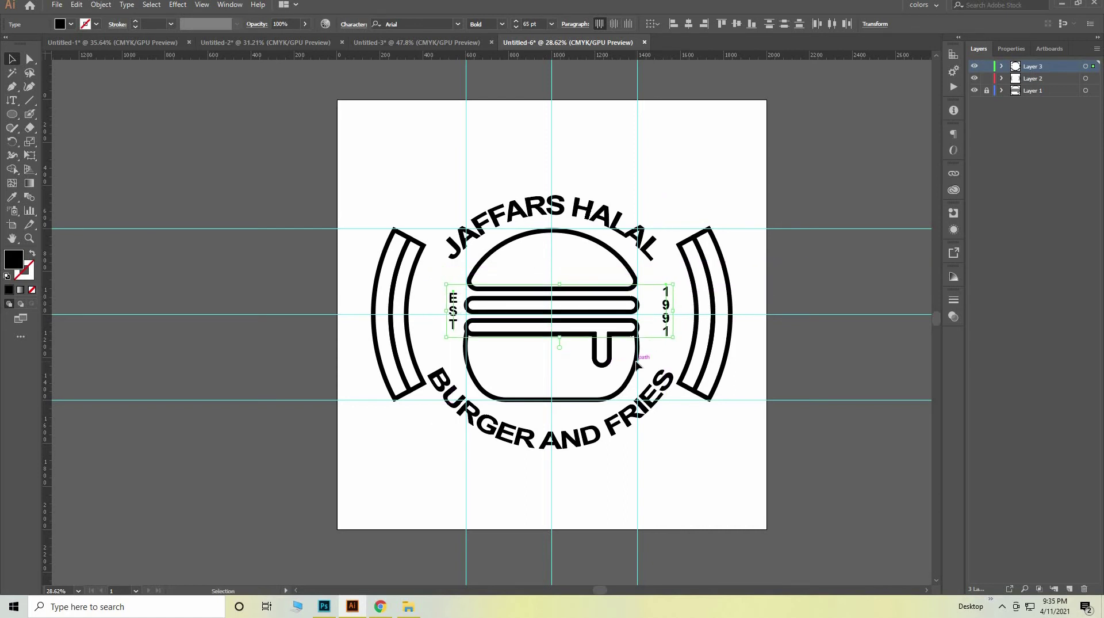
{"action": "key", "text": "Left"}
{"action": "key", "text": "Left"}
{"action": "key", "text": "Left"}
{"action": "key", "text": "Left"}
{"action": "key", "text": "Left"}
{"action": "key", "text": "Left"}
{"action": "key", "text": "Left"}
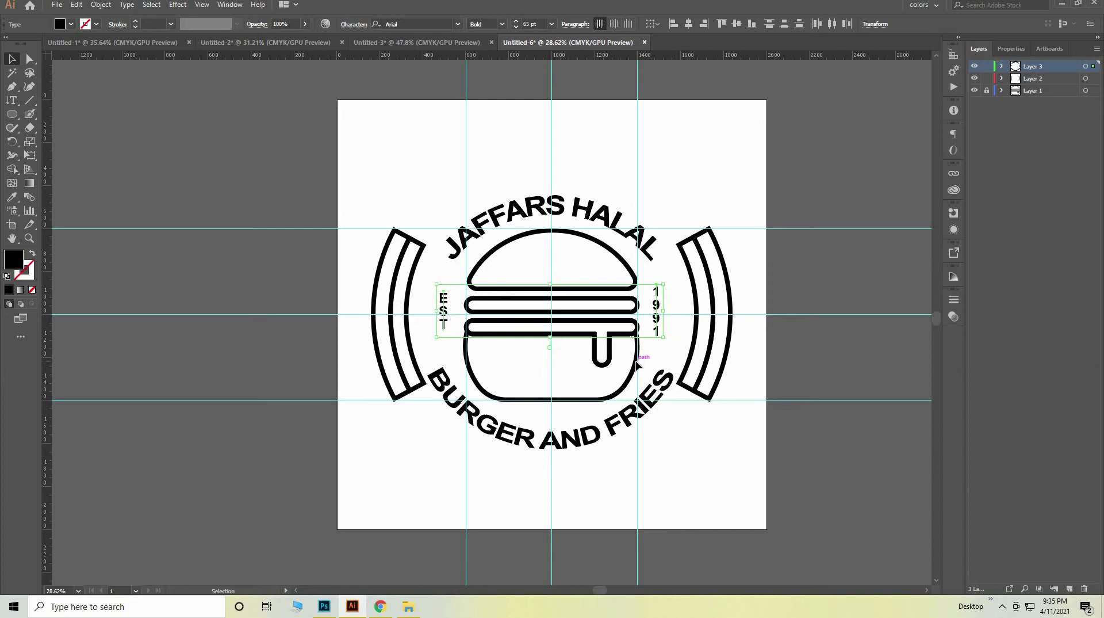
{"action": "key", "text": "Right"}
{"action": "key", "text": "Right"}
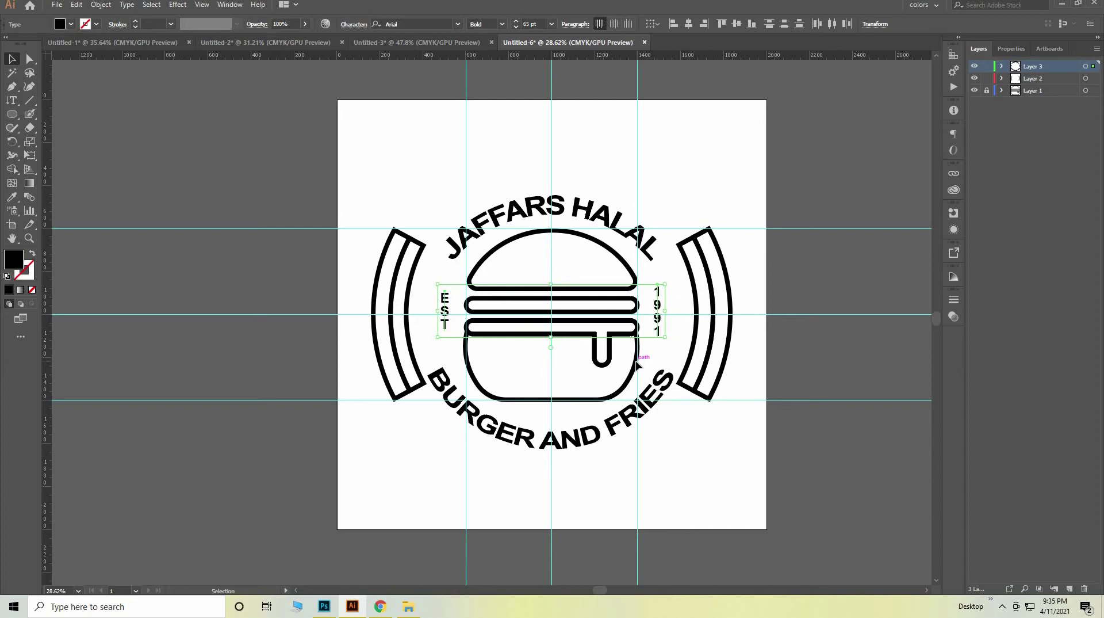
{"action": "key", "text": "Down"}
{"action": "key", "text": "Down"}
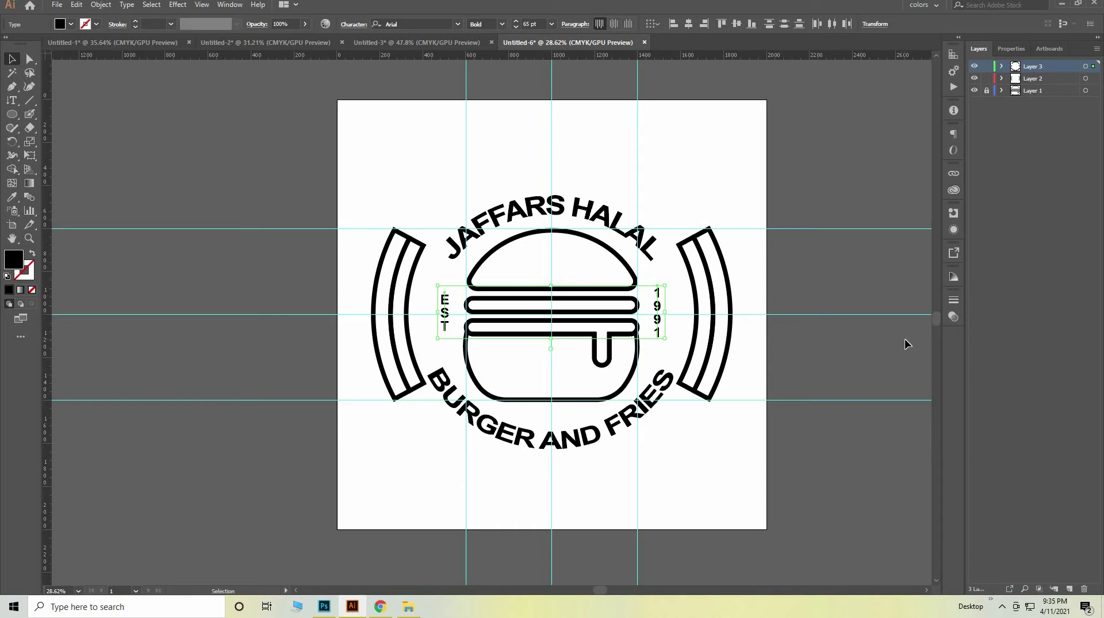
{"action": "key", "text": "Down"}
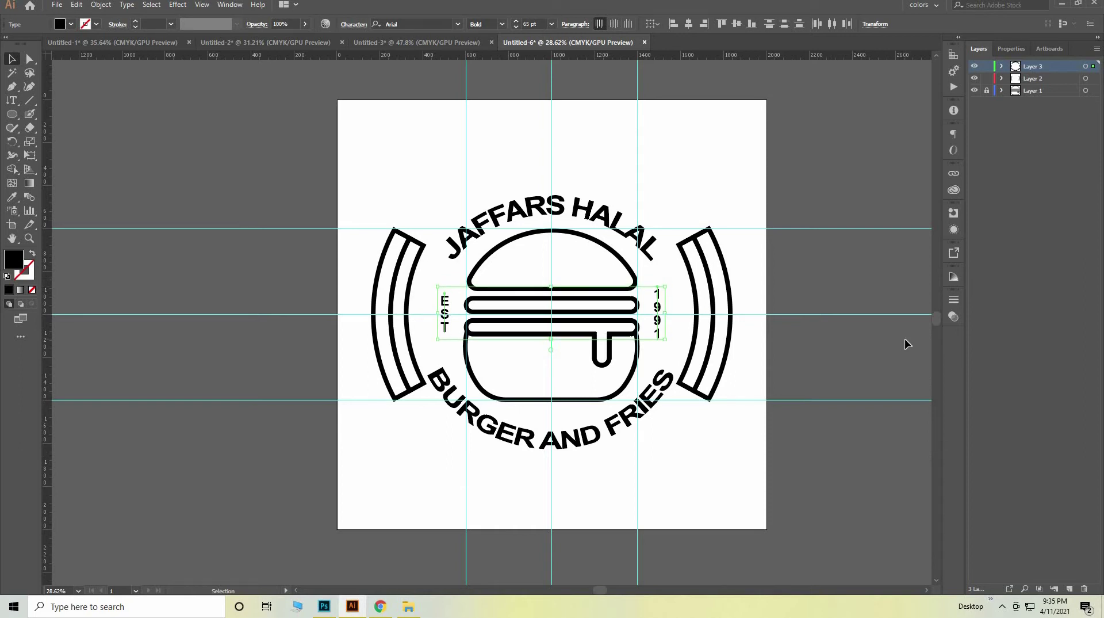
{"action": "key", "text": "Down"}
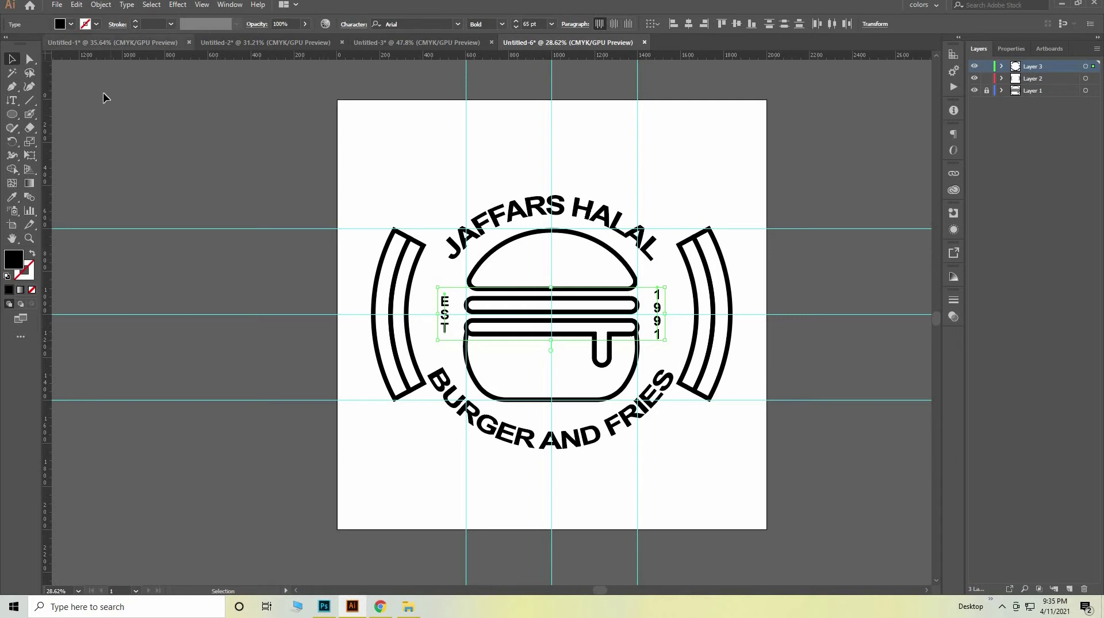
Step: Create a new tracing layer with the Pen tool set to no fill, black stroke, zoomed on the burger
{"action": "left_click", "coordinate": [609, 149]}
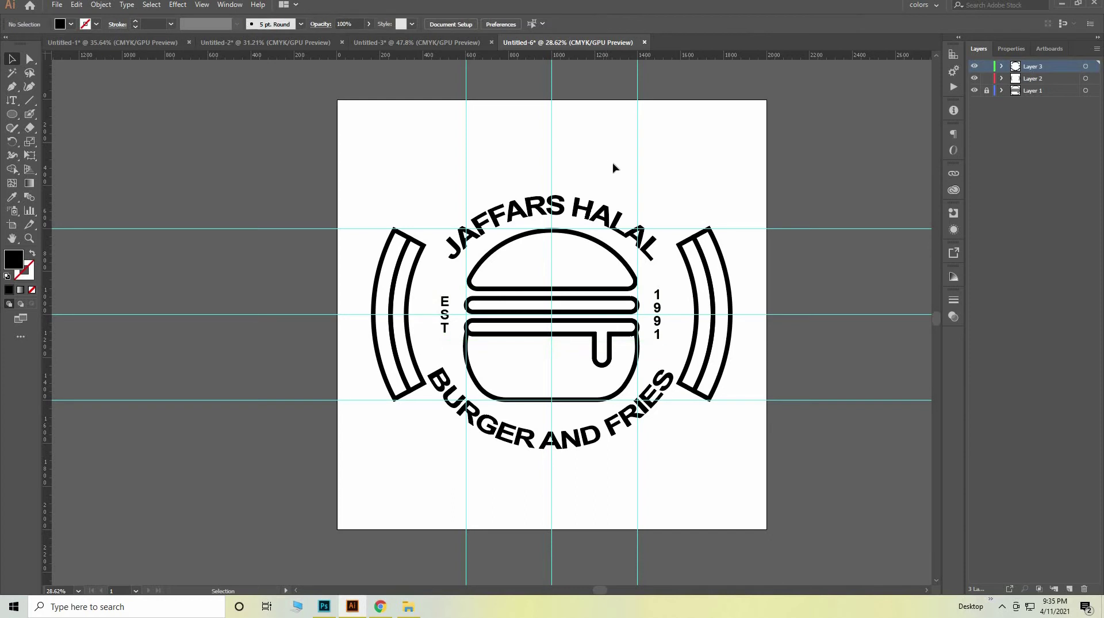
{"action": "left_click", "coordinate": [1070, 589]}
{"action": "left_click", "coordinate": [11, 87]}
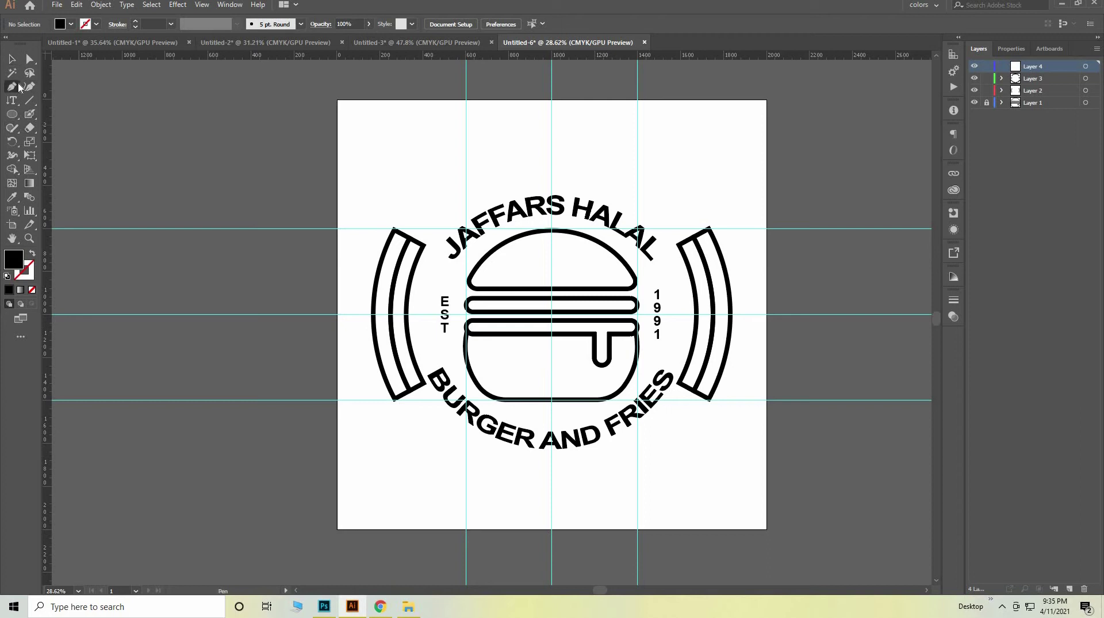
{"action": "left_click", "coordinate": [33, 255]}
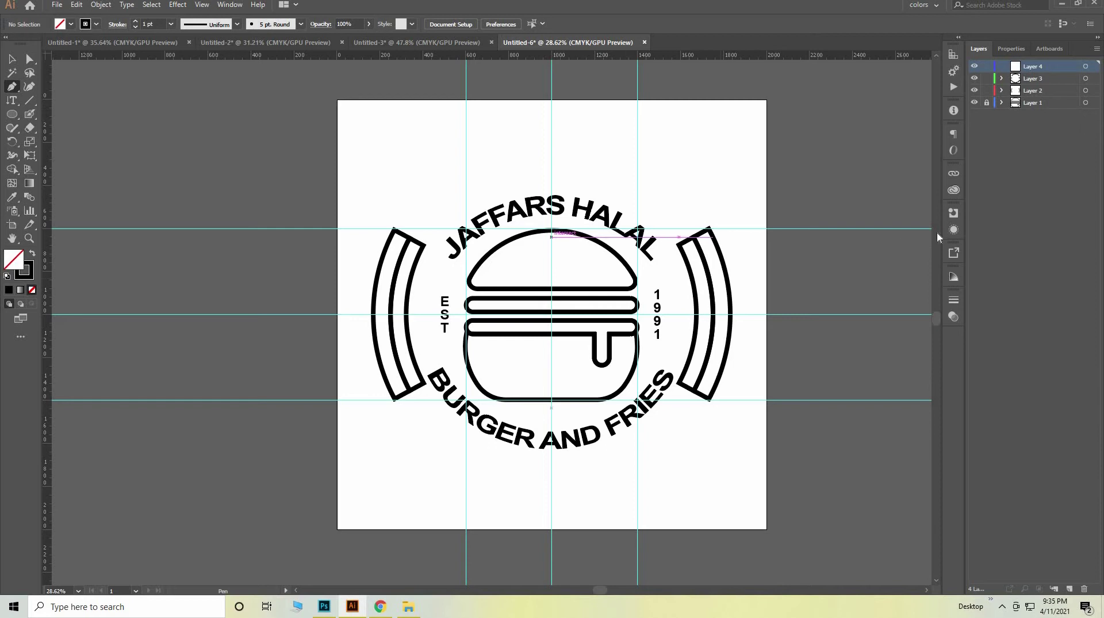
{"action": "left_click", "coordinate": [974, 102]}
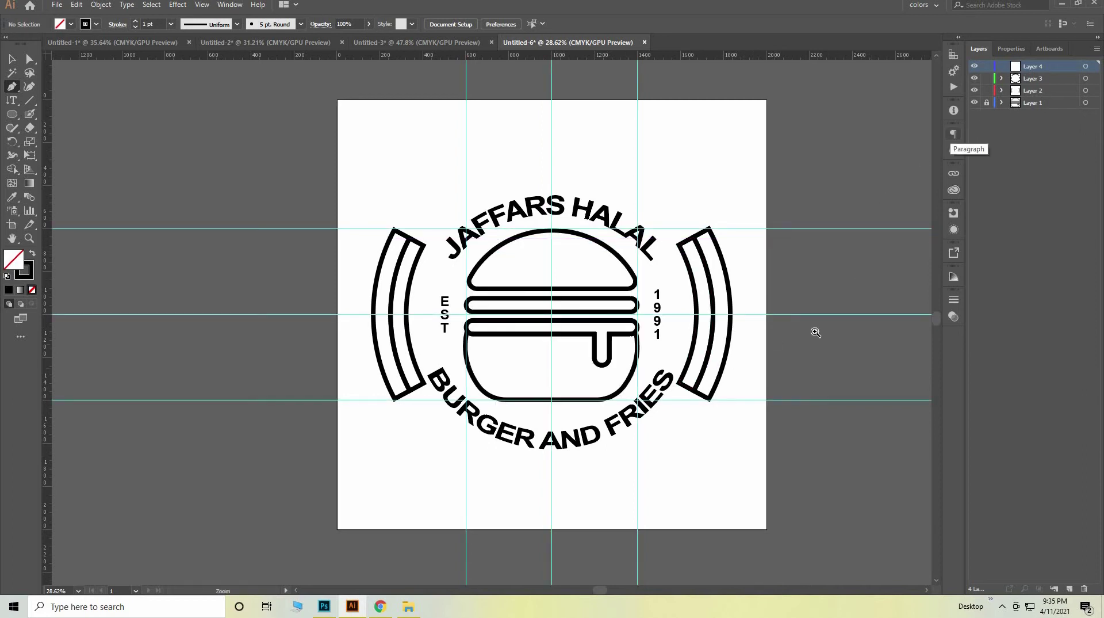
{"action": "left_click_drag", "start_coordinate": [882, 336], "coordinate": [891, 373]}
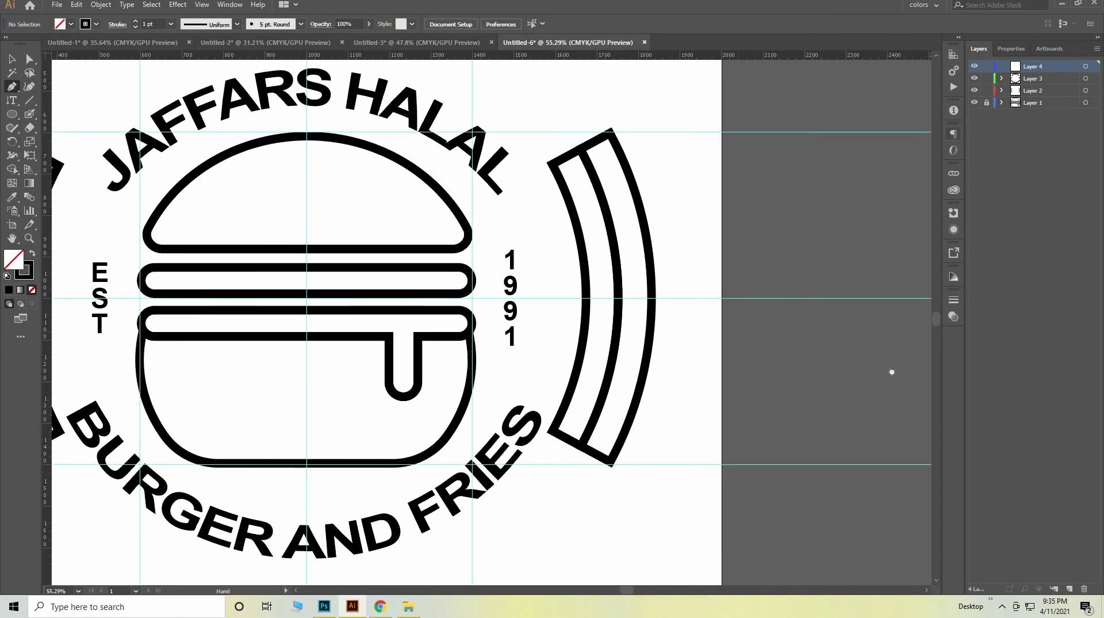
{"action": "left_click_drag", "start_coordinate": [405, 207], "coordinate": [531, 225]}
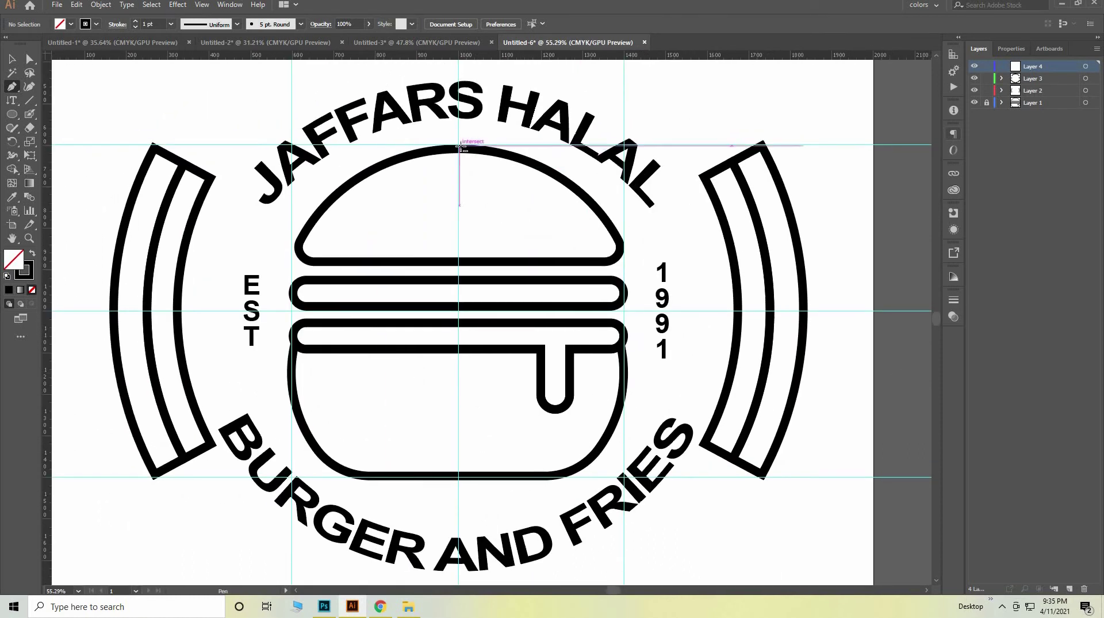
Step: Trace a curved path along the right half of the top bun
{"action": "left_click", "coordinate": [460, 145]}
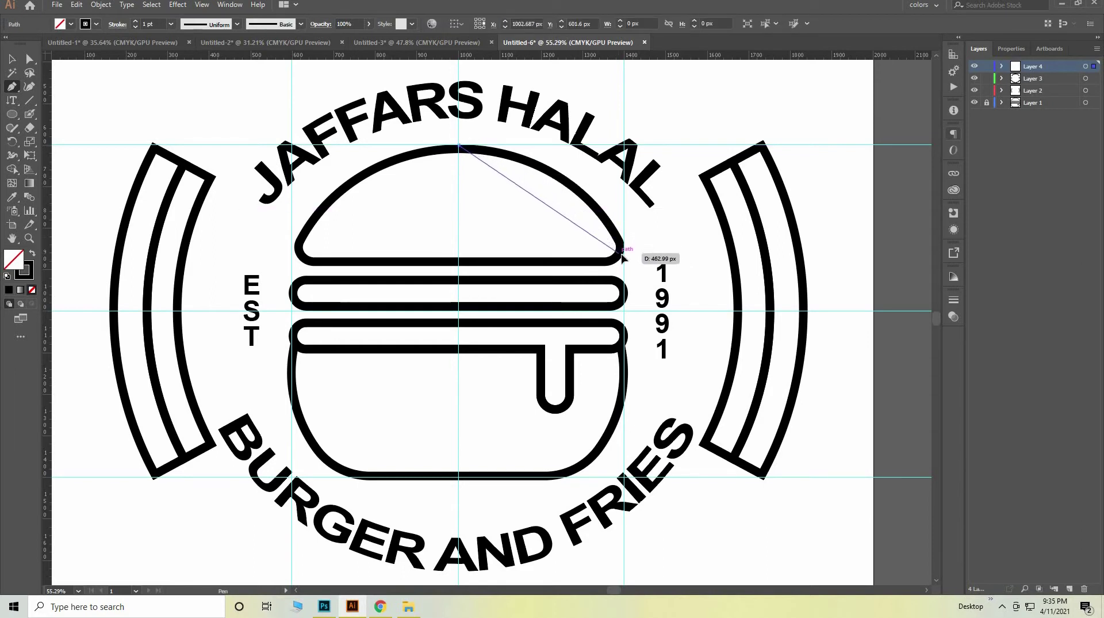
{"action": "left_click", "coordinate": [621, 254]}
{"action": "left_click_drag", "start_coordinate": [630, 294], "coordinate": [650, 361]}
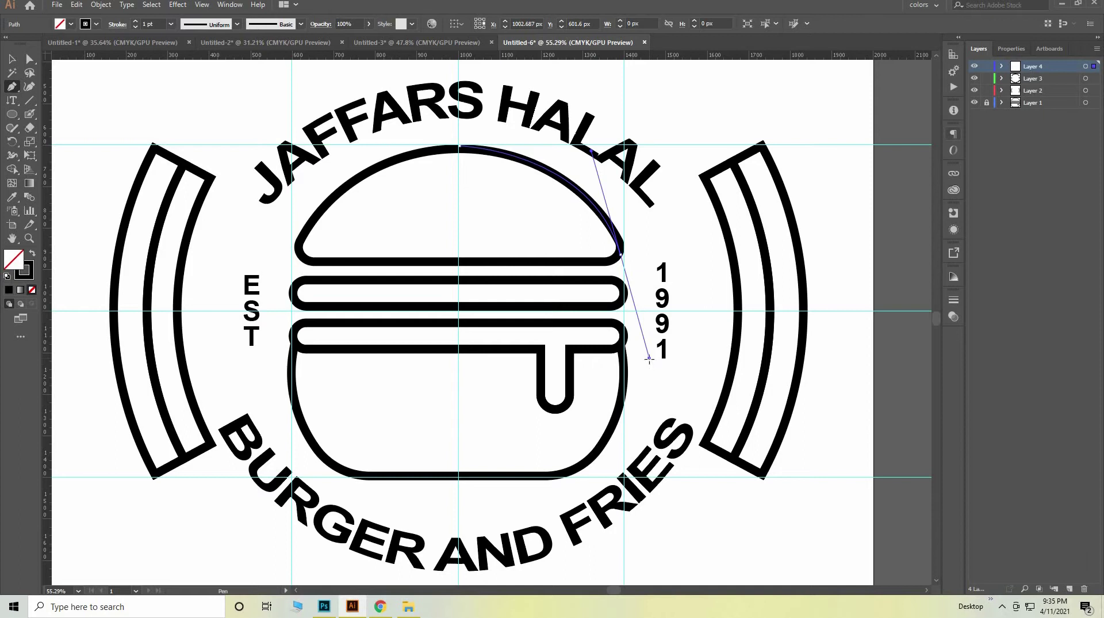
{"action": "left_click_drag", "start_coordinate": [650, 359], "coordinate": [649, 359]}
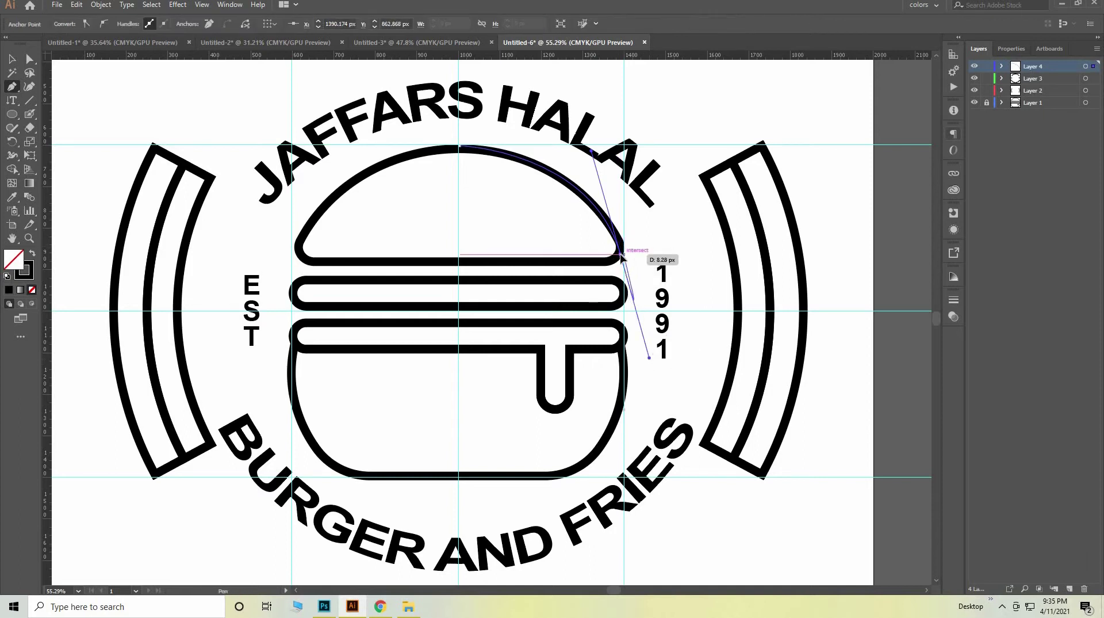
{"action": "left_click", "coordinate": [622, 255]}
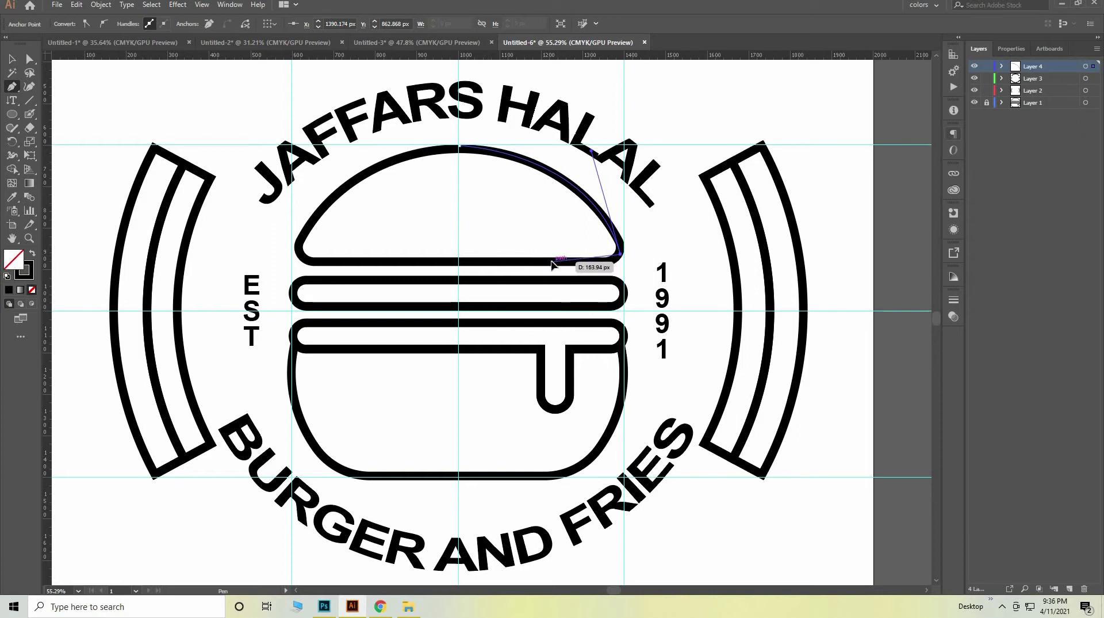
{"action": "left_click_drag", "start_coordinate": [552, 261], "coordinate": [488, 262]}
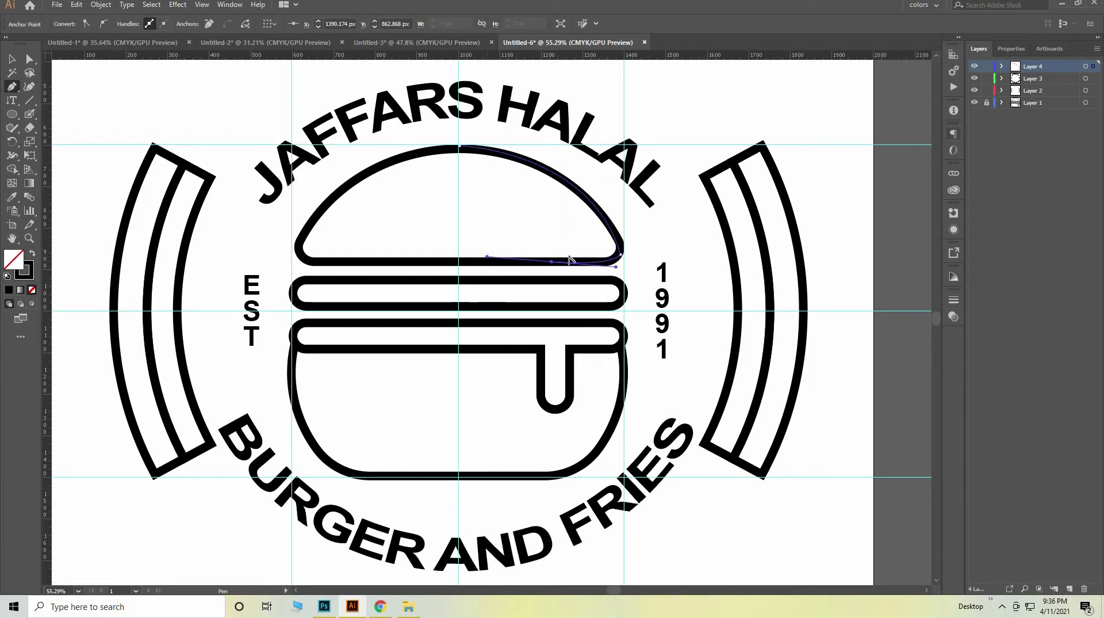
{"action": "left_click", "coordinate": [550, 264], "text": "alt"}
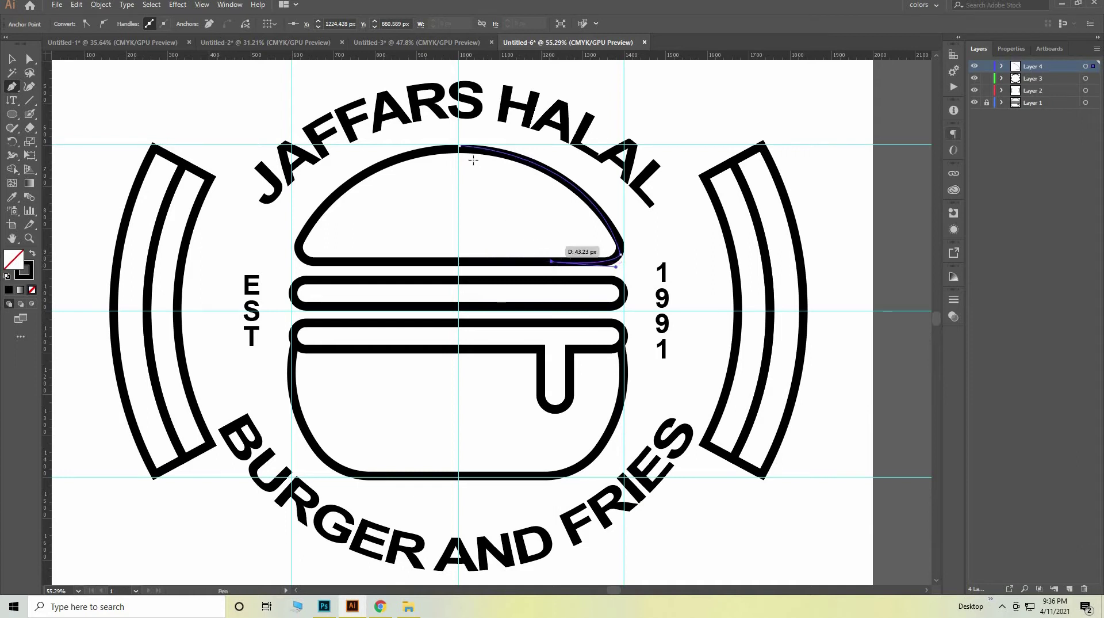
{"action": "mouse_move", "coordinate": [550, 263]}
{"action": "left_mouse_down"}
{"action": "mouse_move", "coordinate": [460, 146]}
{"action": "mouse_move", "coordinate": [269, 69]}
{"action": "left_mouse_up"}
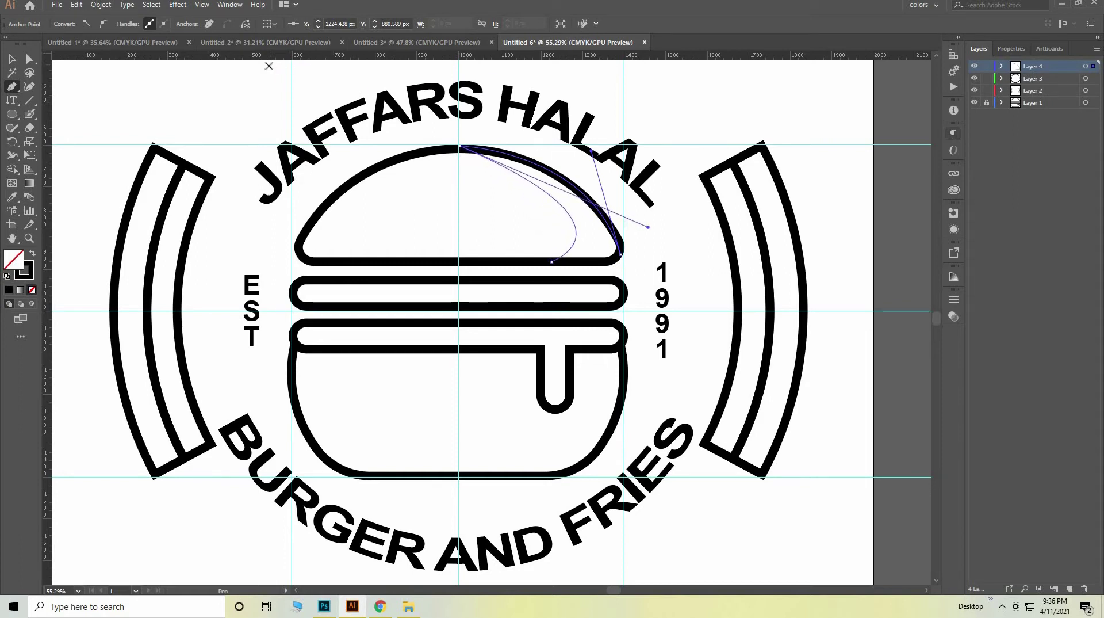
Step: Select the traced curve and copy it down onto the bottom bun
{"action": "key", "text": "ctrl"}
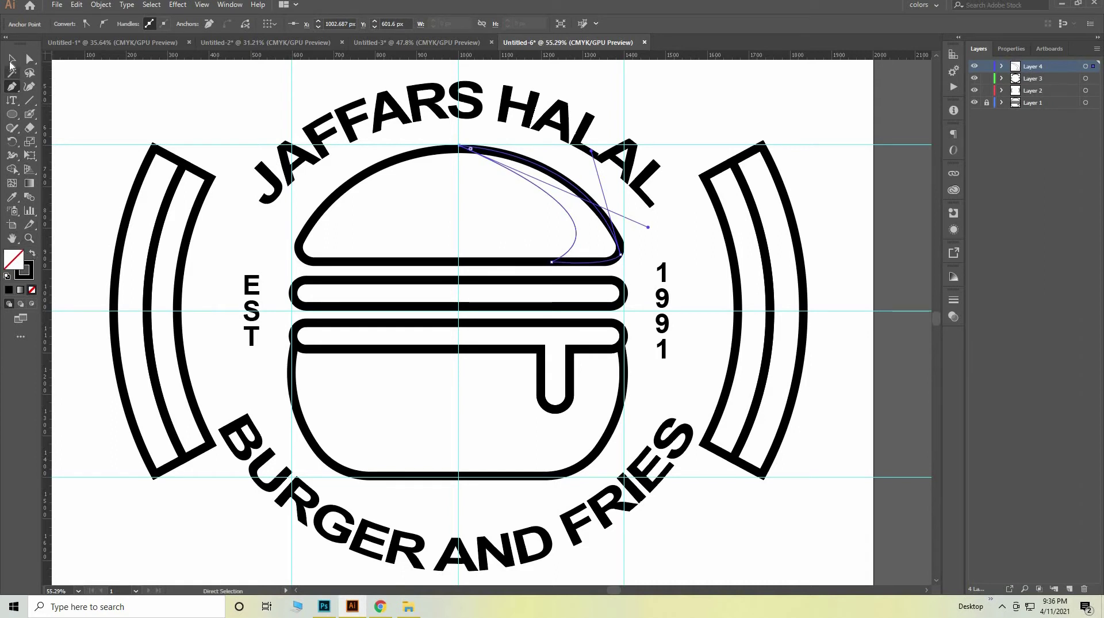
{"action": "left_click", "coordinate": [11, 59]}
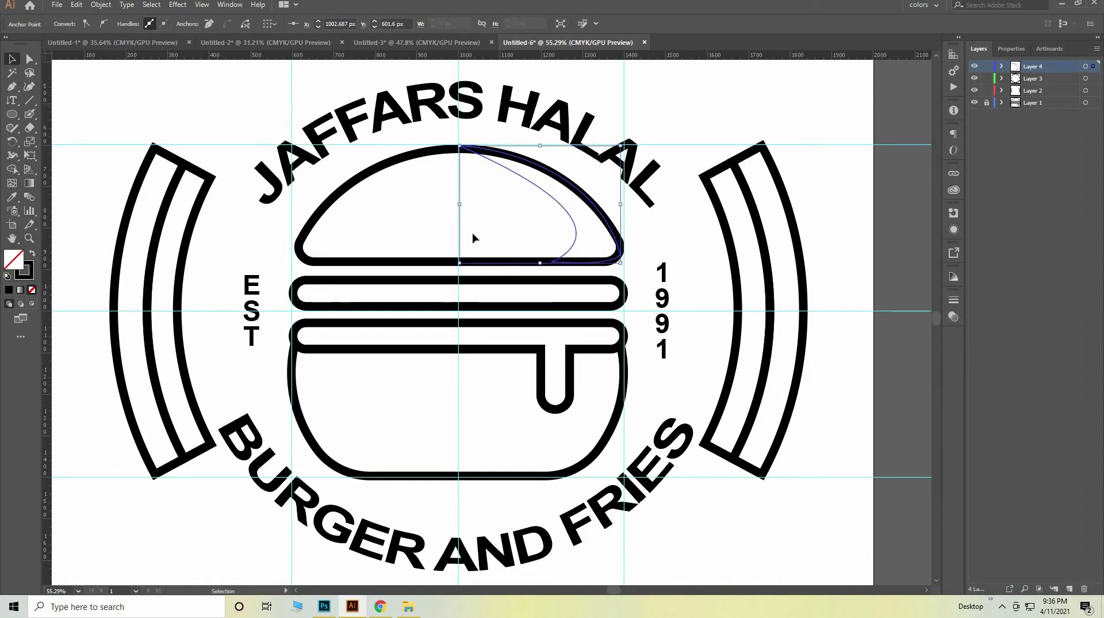
{"action": "left_click", "coordinate": [562, 242]}
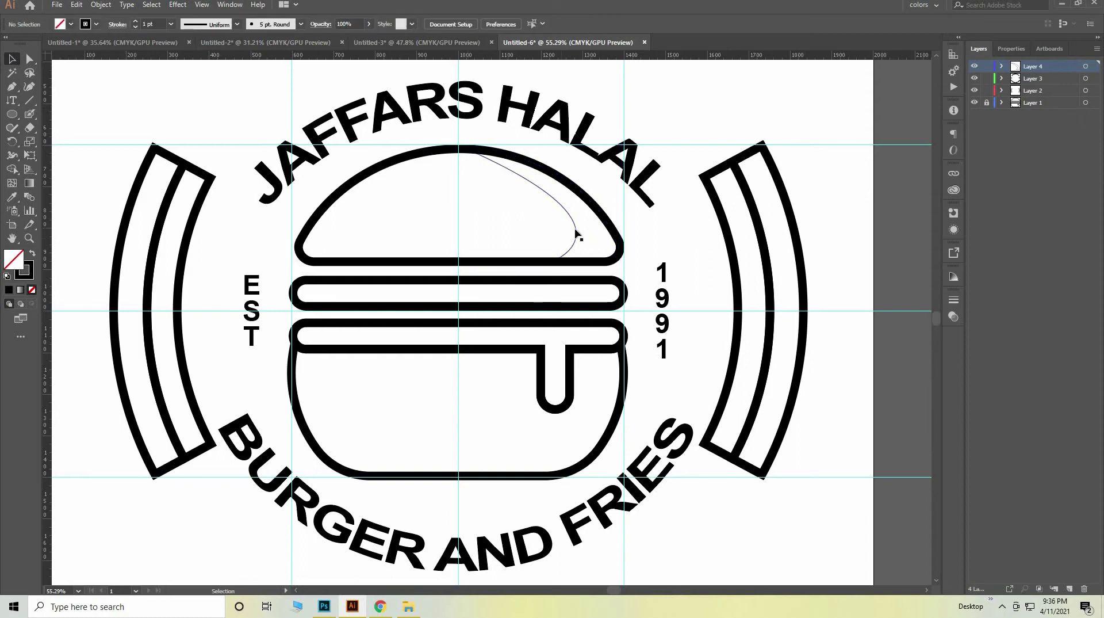
{"action": "key", "text": "ctrl+z"}
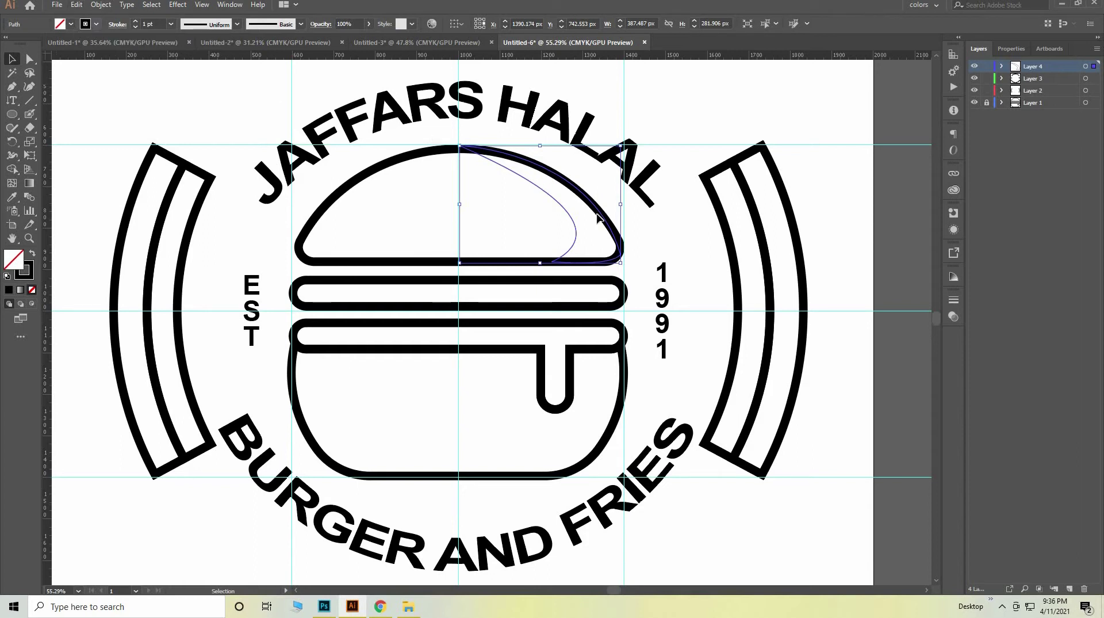
{"action": "left_click_drag", "start_coordinate": [577, 238], "coordinate": [566, 432]}
{"action": "right_click", "coordinate": [567, 432]}
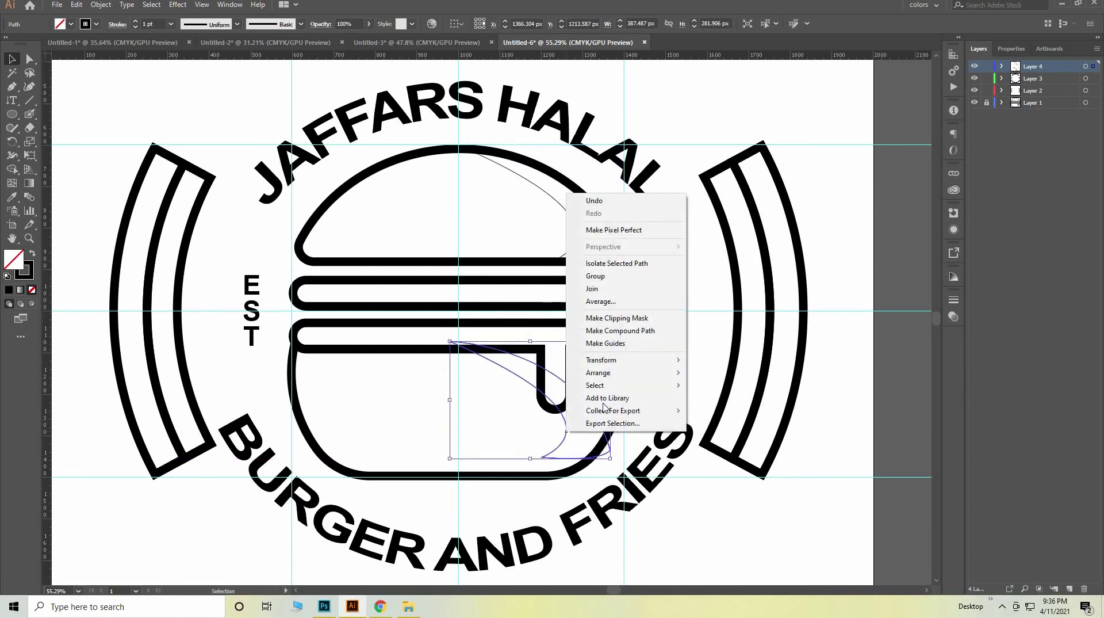
{"action": "mouse_move", "coordinate": [621, 360]}
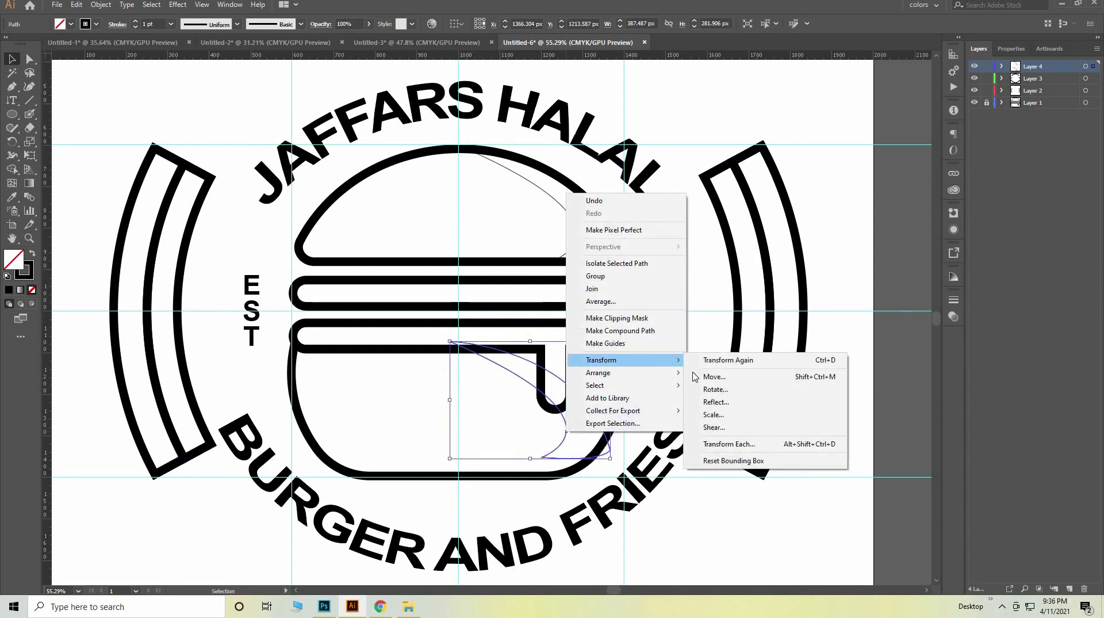
{"action": "left_click", "coordinate": [719, 402]}
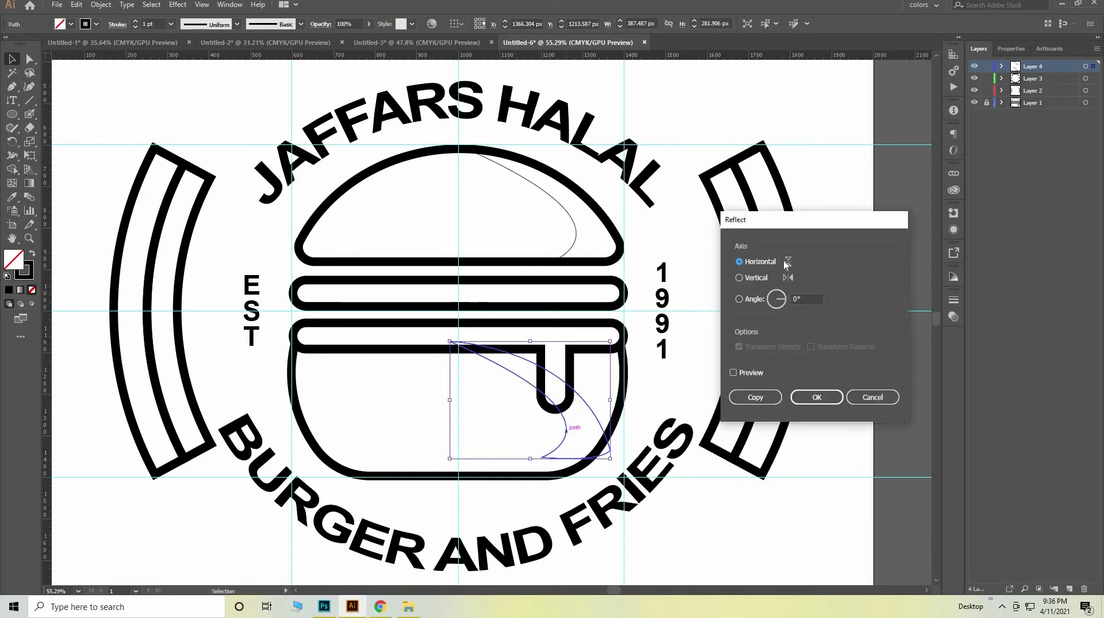
{"action": "left_click", "coordinate": [733, 372]}
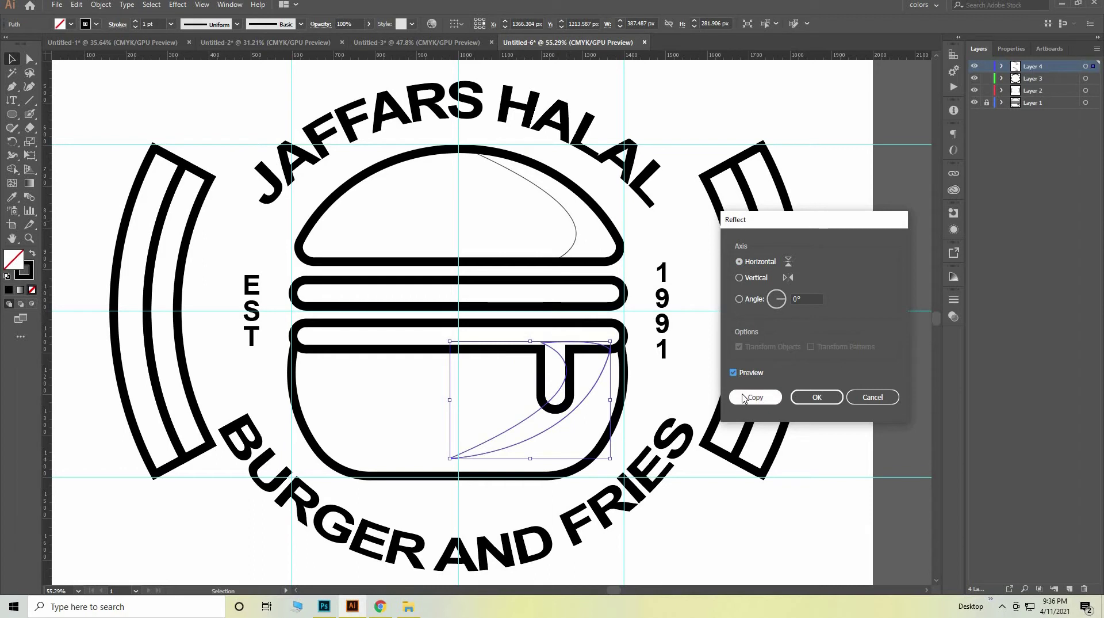
{"action": "left_click", "coordinate": [871, 396]}
{"action": "key", "text": "ctrl+z"}
{"action": "key", "text": "v"}
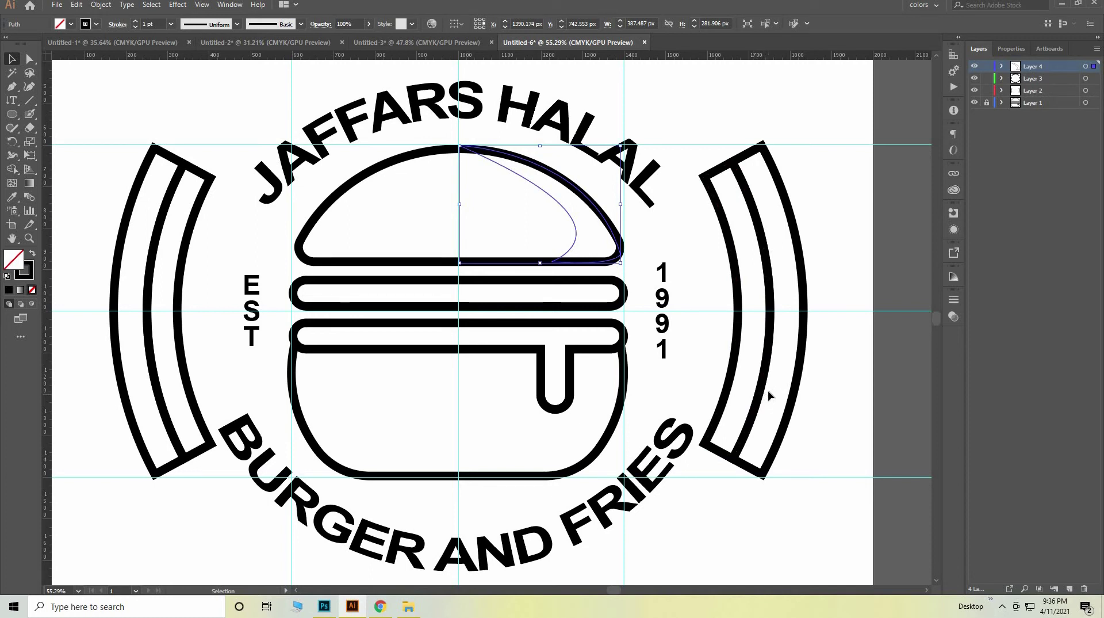
Step: Start a new pen path along the bottom bun's lower edge
{"action": "left_click", "coordinate": [11, 86]}
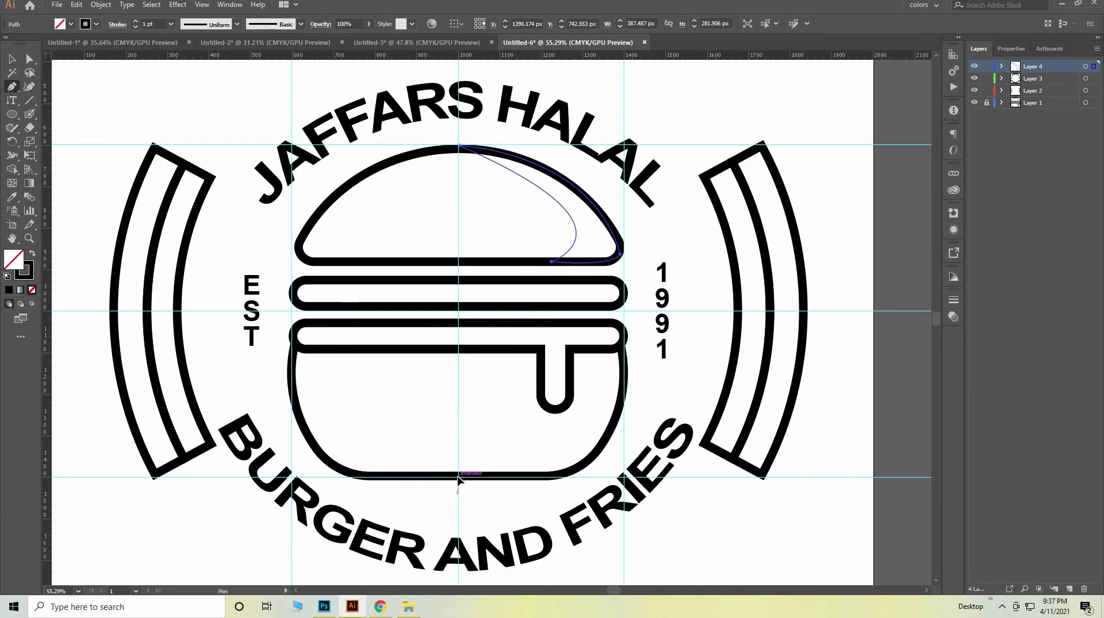
{"action": "left_click", "coordinate": [458, 476]}
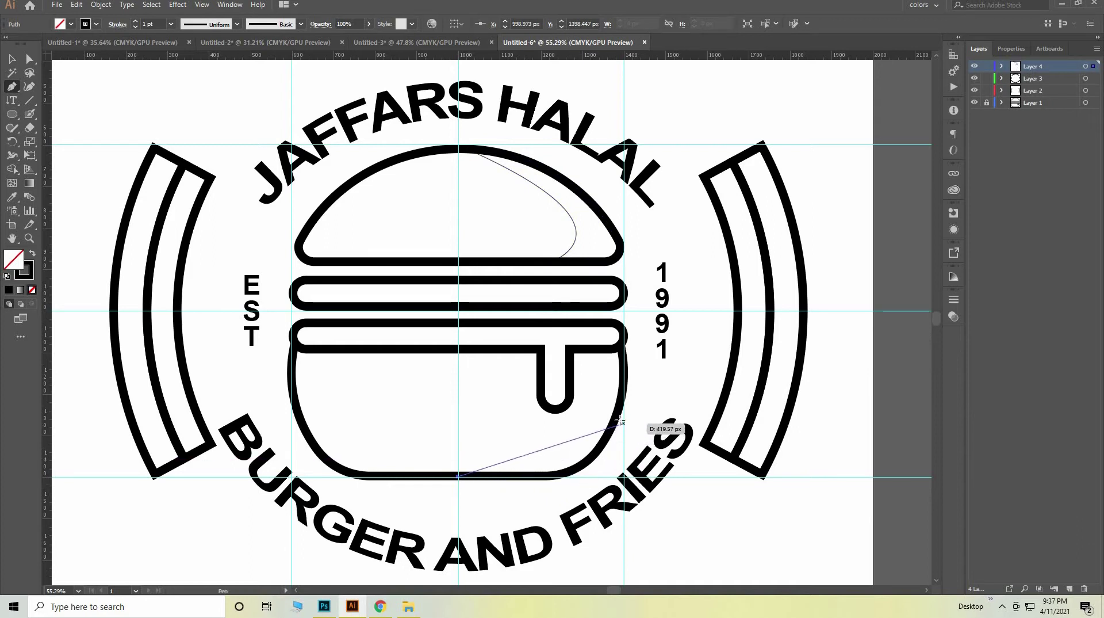
{"action": "left_click_drag", "start_coordinate": [614, 422], "coordinate": [646, 342]}
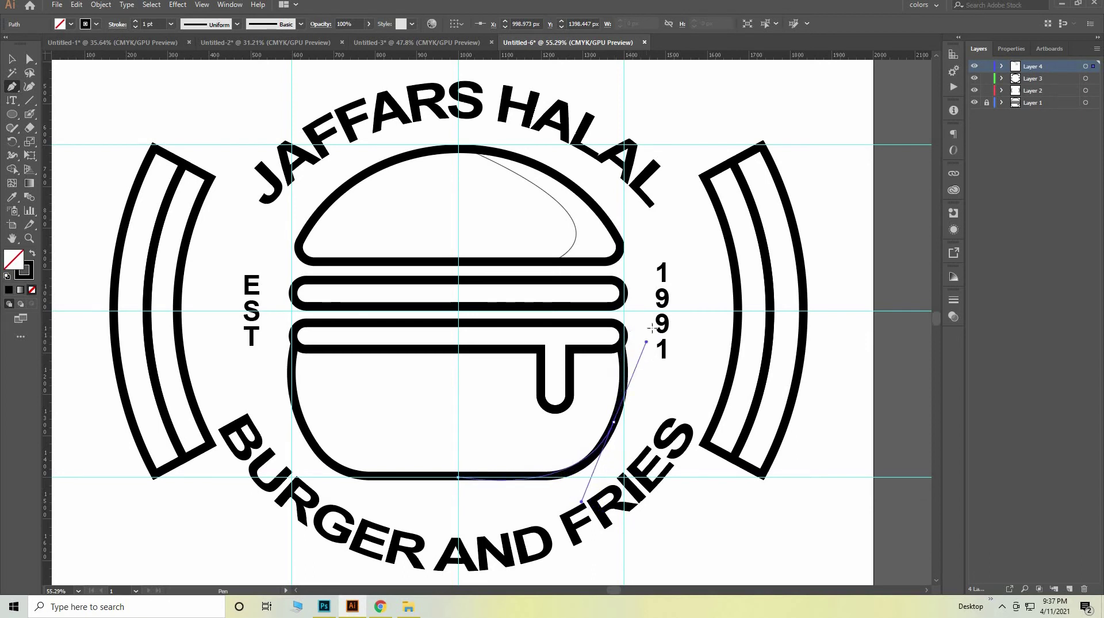
{"action": "key", "text": "ctrl+z"}
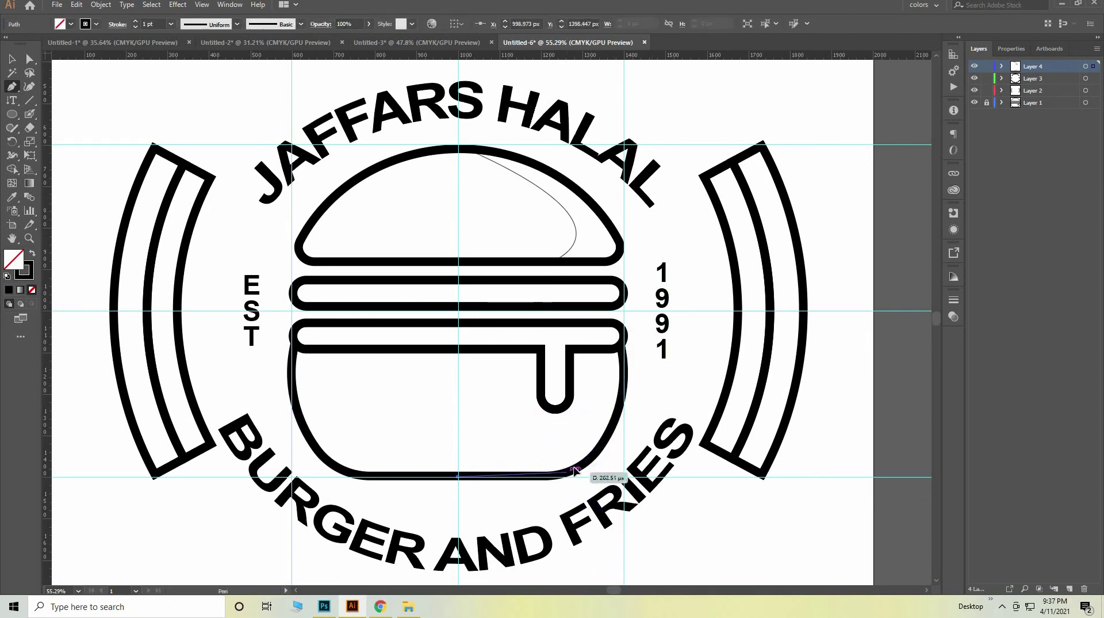
{"action": "left_click_drag", "start_coordinate": [566, 472], "coordinate": [582, 464]}
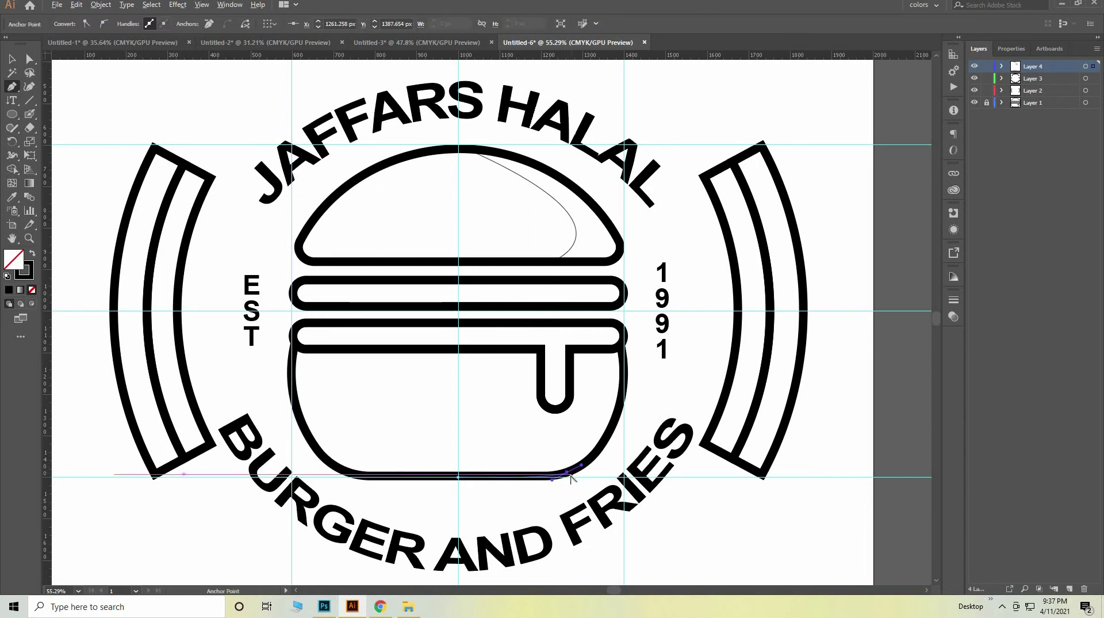
{"action": "left_click", "coordinate": [569, 472]}
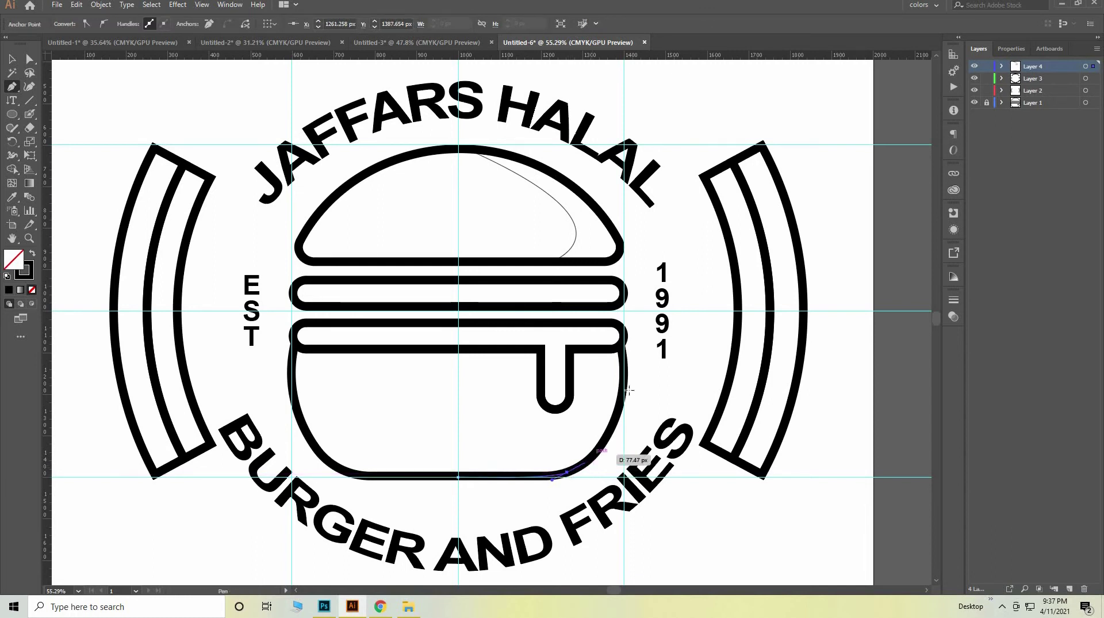
Step: Continue the path up the bun's right side and around its top-right corner
{"action": "left_click_drag", "start_coordinate": [625, 374], "coordinate": [631, 306]}
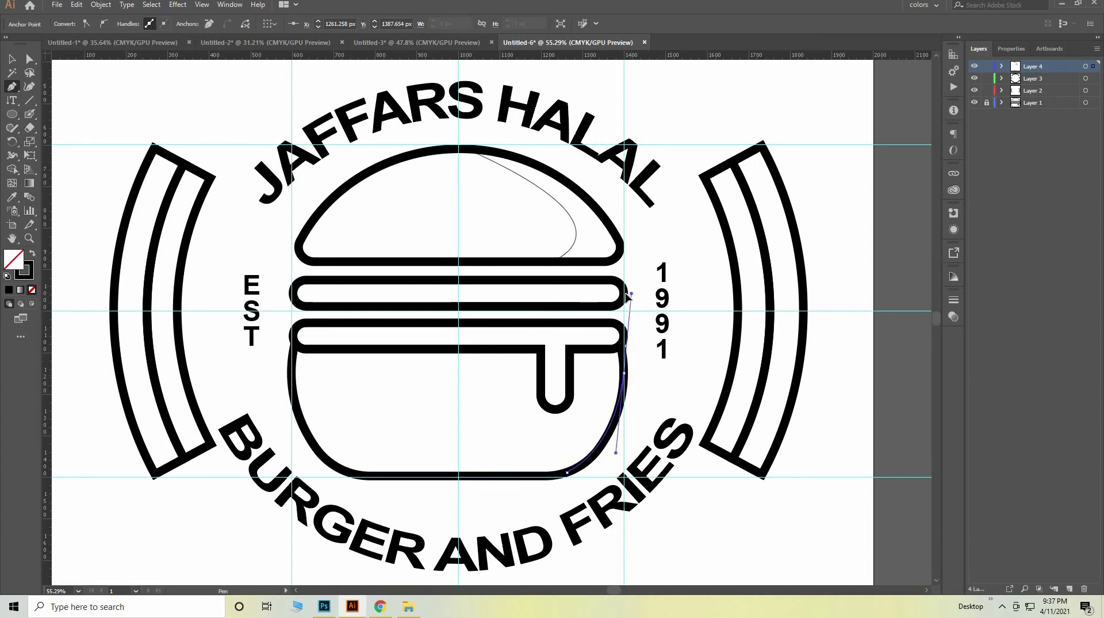
{"action": "left_click_drag", "start_coordinate": [631, 307], "coordinate": [627, 290]}
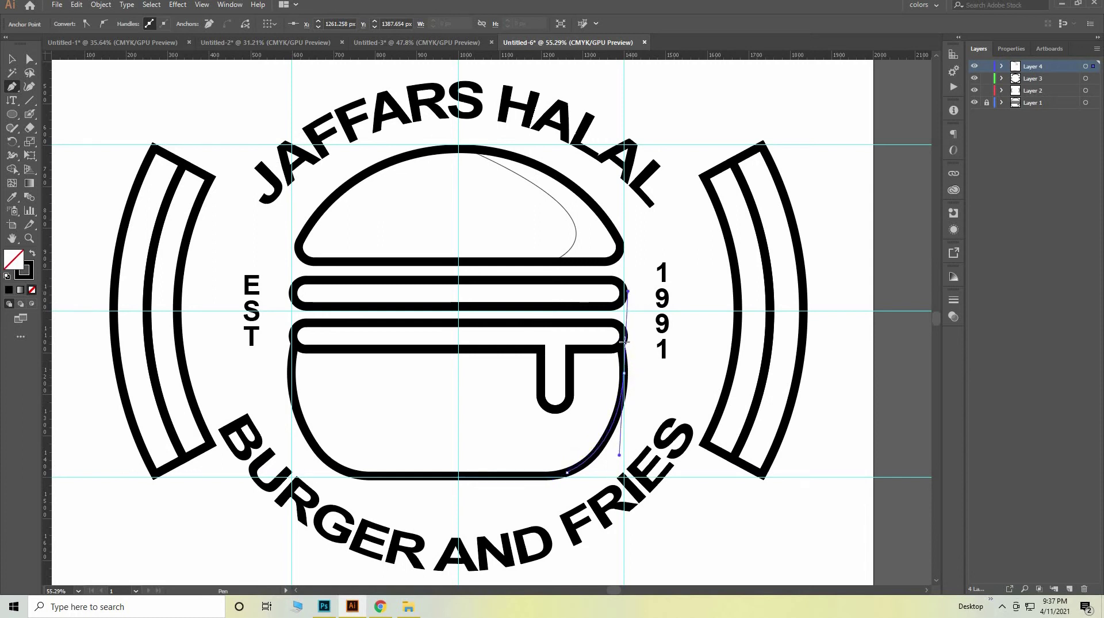
{"action": "left_click", "coordinate": [624, 373]}
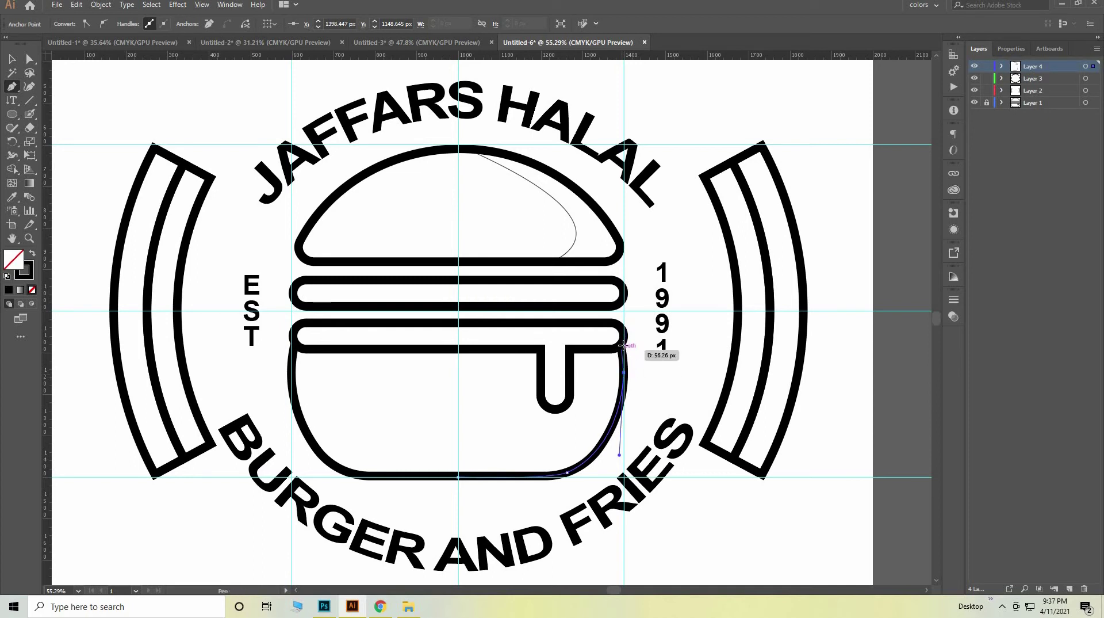
{"action": "left_click", "coordinate": [622, 345]}
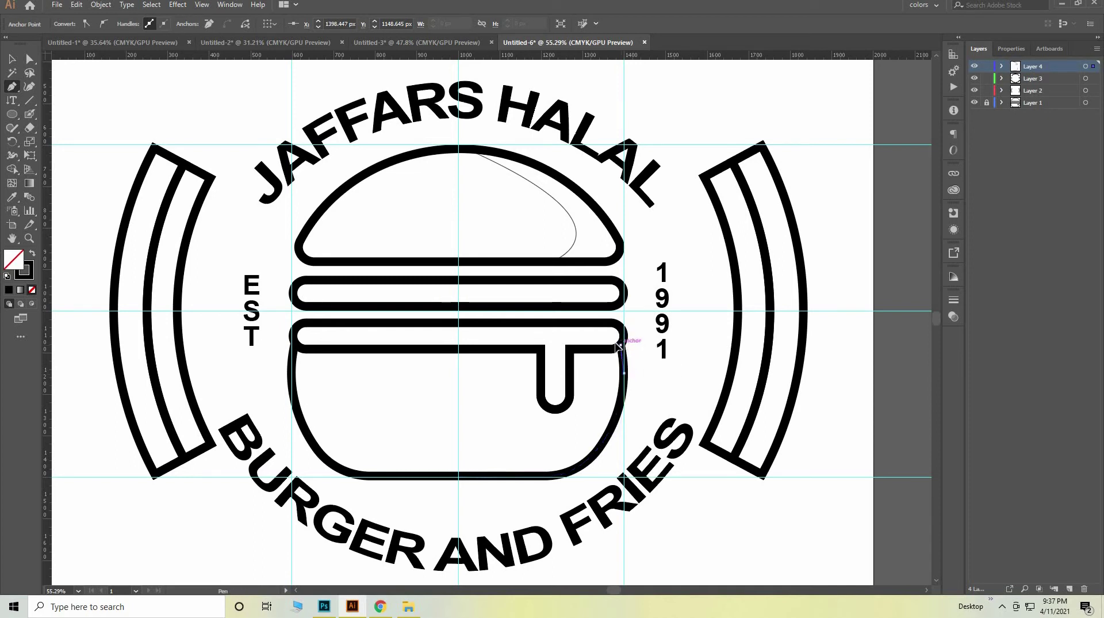
{"action": "mouse_move", "coordinate": [615, 312]}
{"action": "left_mouse_down"}
{"action": "mouse_move", "coordinate": [622, 341]}
{"action": "mouse_move", "coordinate": [575, 349]}
{"action": "left_mouse_up"}
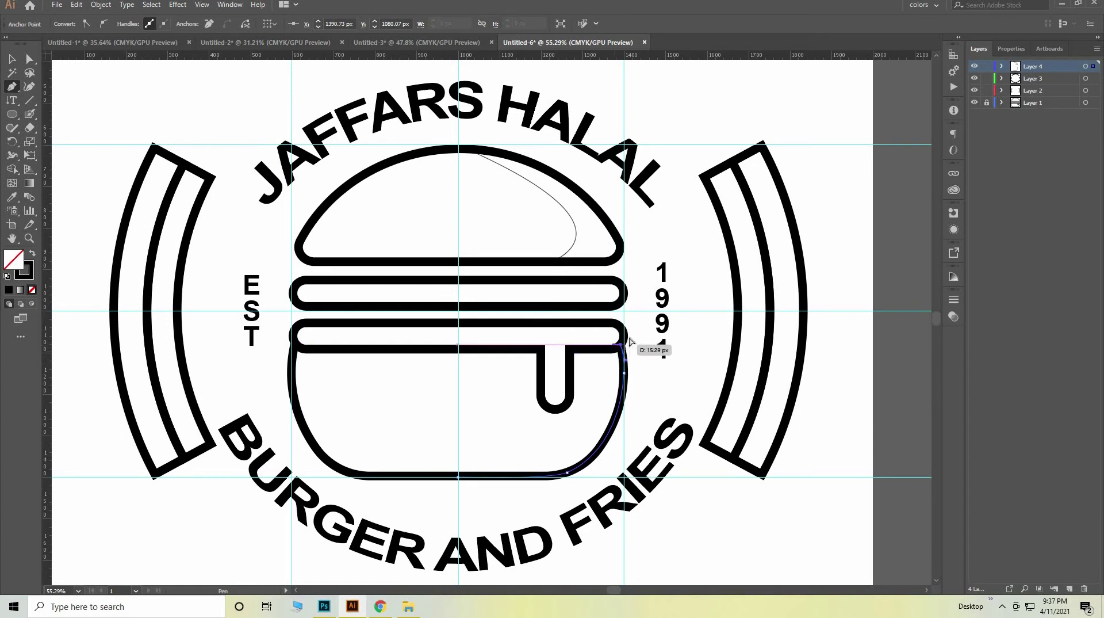
{"action": "mouse_move", "coordinate": [573, 352]}
{"action": "left_mouse_down"}
{"action": "mouse_move", "coordinate": [630, 342]}
{"action": "mouse_move", "coordinate": [576, 349]}
{"action": "left_mouse_up"}
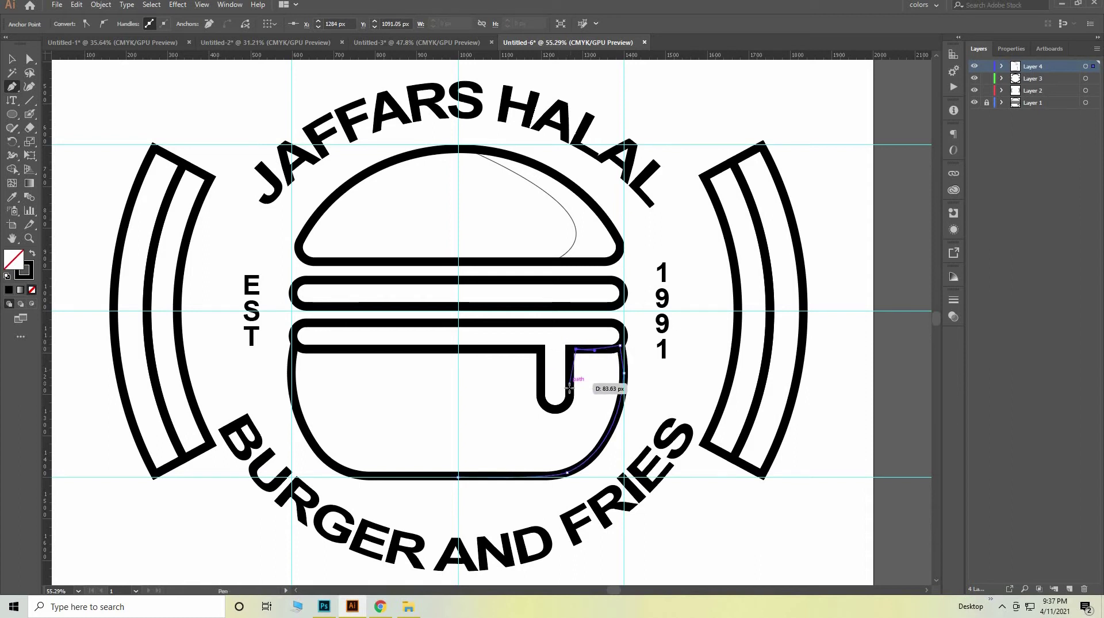
Step: Extend the path down around the sauce drip and up its left side
{"action": "left_click_drag", "start_coordinate": [569, 398], "coordinate": [572, 463]}
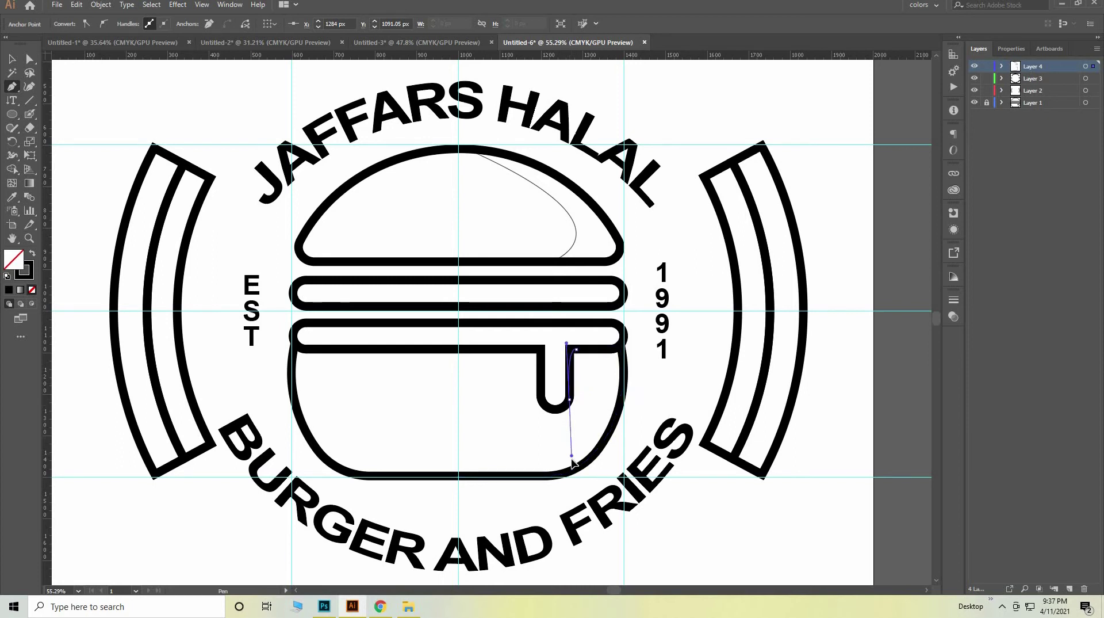
{"action": "left_click", "coordinate": [570, 398]}
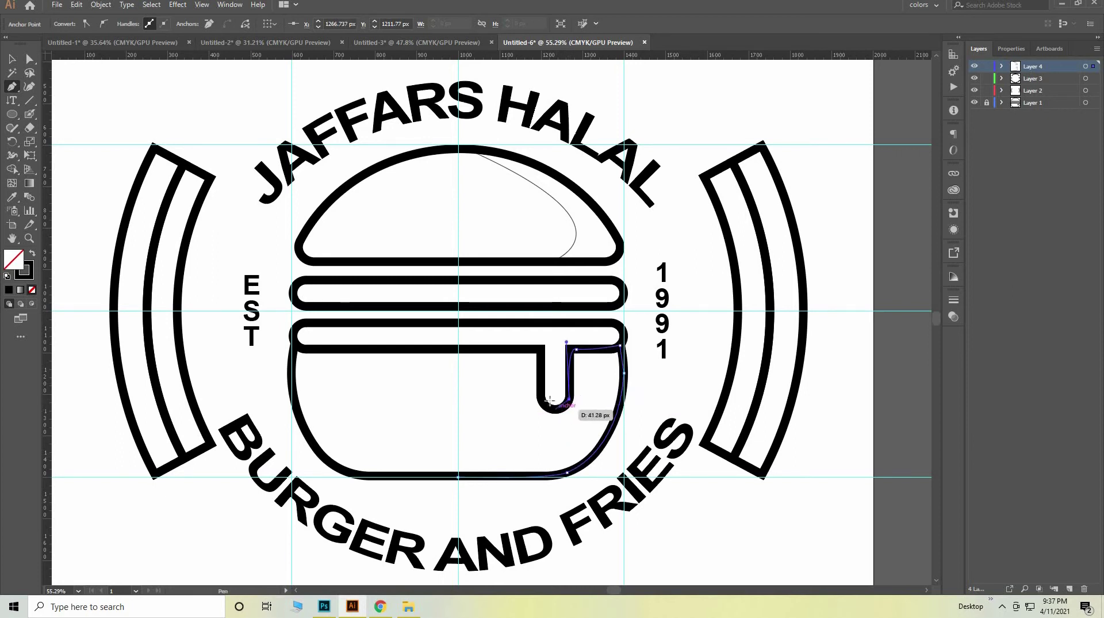
{"action": "left_click", "coordinate": [541, 355]}
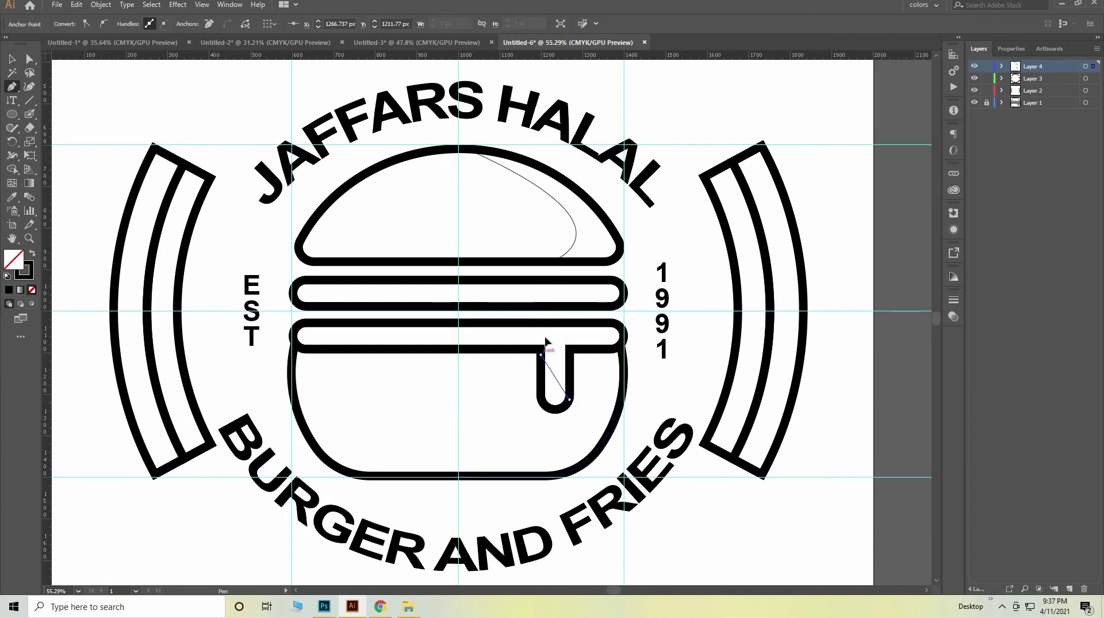
{"action": "left_click_drag", "start_coordinate": [541, 355], "coordinate": [546, 275]}
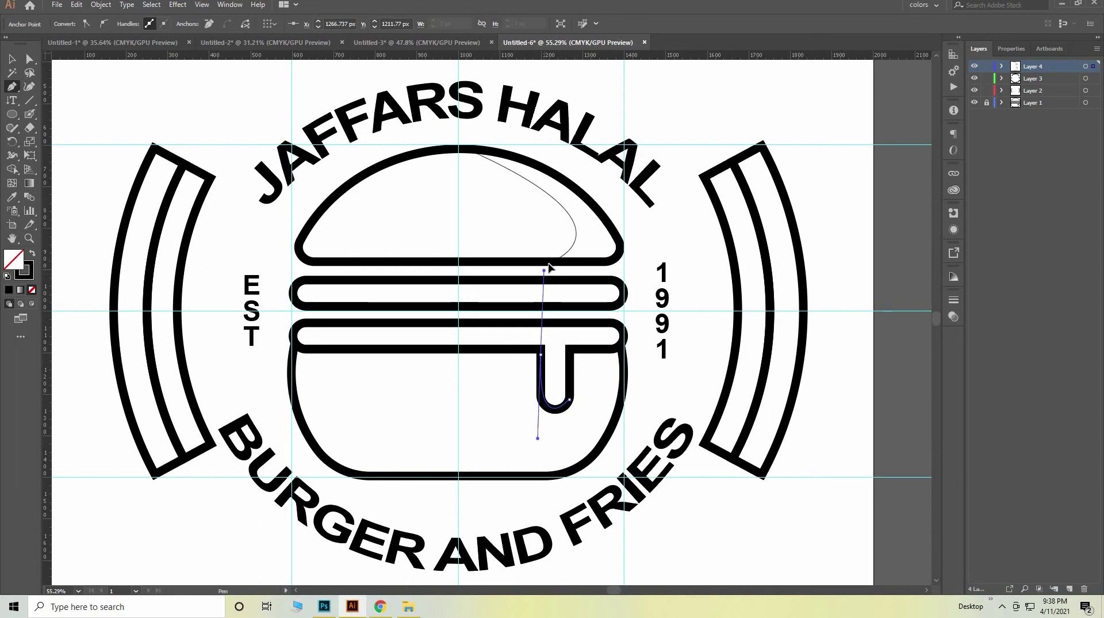
{"action": "left_click_drag", "start_coordinate": [545, 271], "coordinate": [548, 266]}
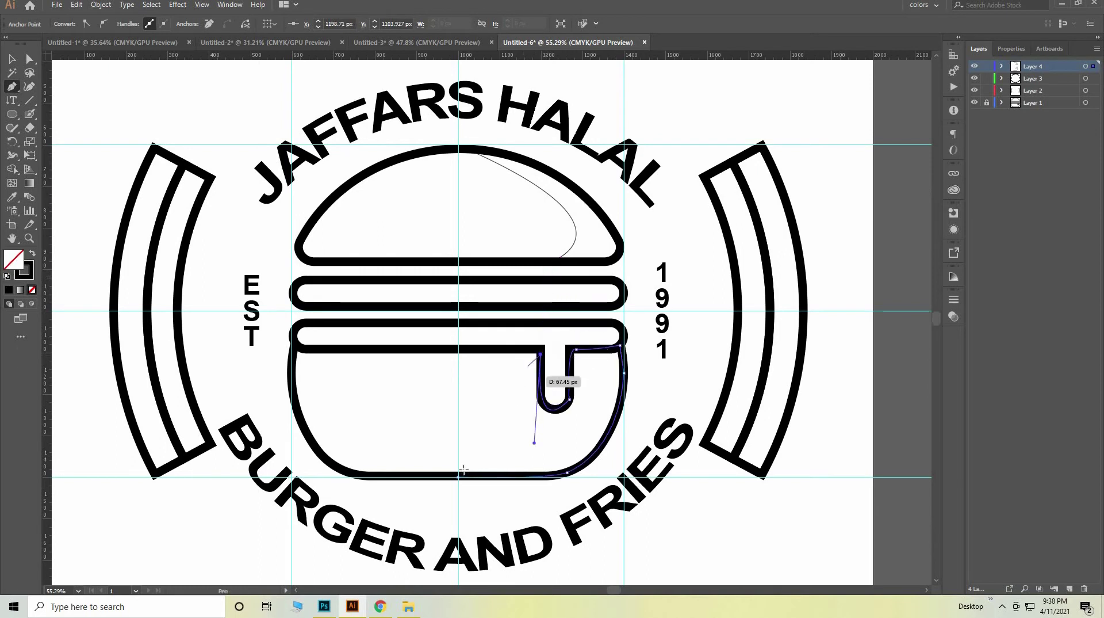
Step: Close the path with a curve back to its start at the bun's base, then deselect
{"action": "left_click_drag", "start_coordinate": [458, 477], "coordinate": [465, 487]}
{"action": "left_click_drag", "start_coordinate": [441, 424], "coordinate": [410, 475]}
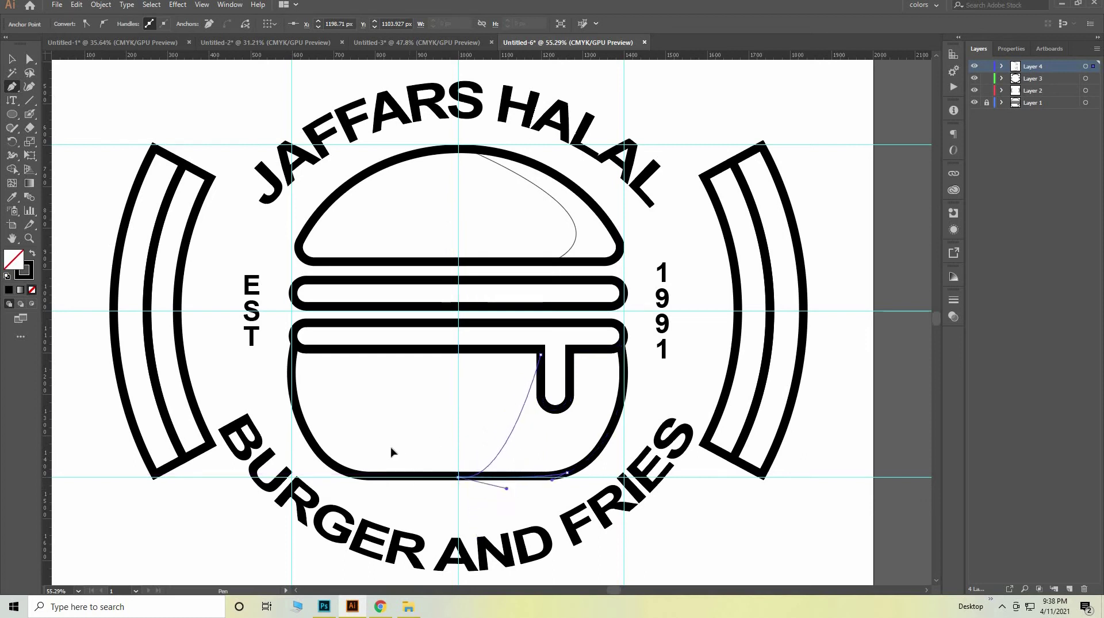
{"action": "left_click_drag", "start_coordinate": [411, 474], "coordinate": [362, 492]}
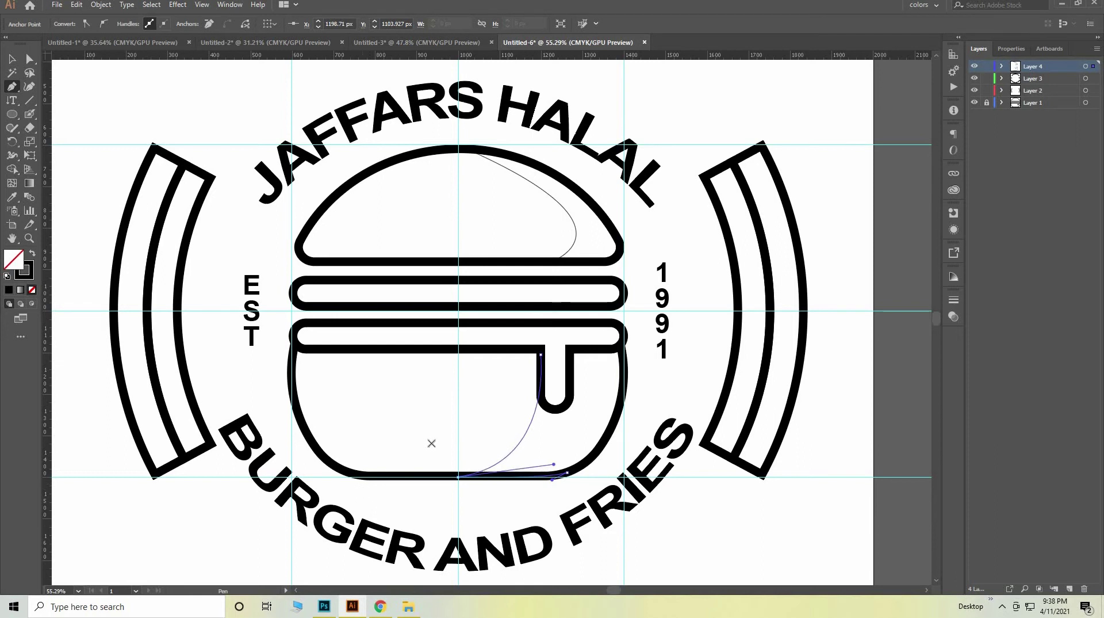
{"action": "key", "text": "ctrl+z"}
{"action": "key", "text": "ctrl+z"}
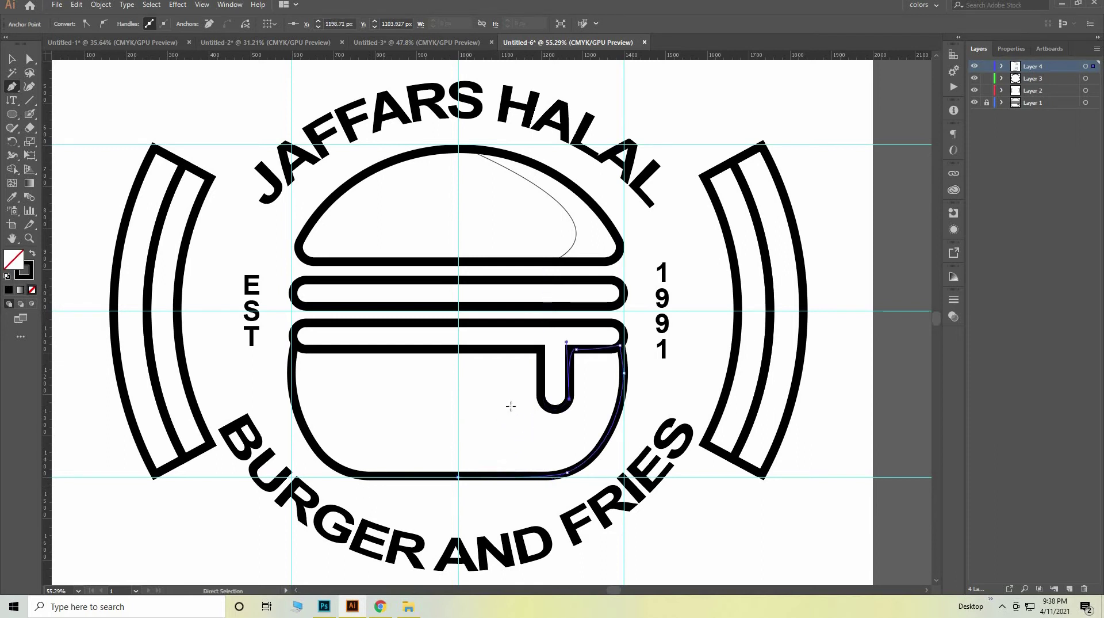
{"action": "left_click_drag", "start_coordinate": [570, 398], "coordinate": [571, 456]}
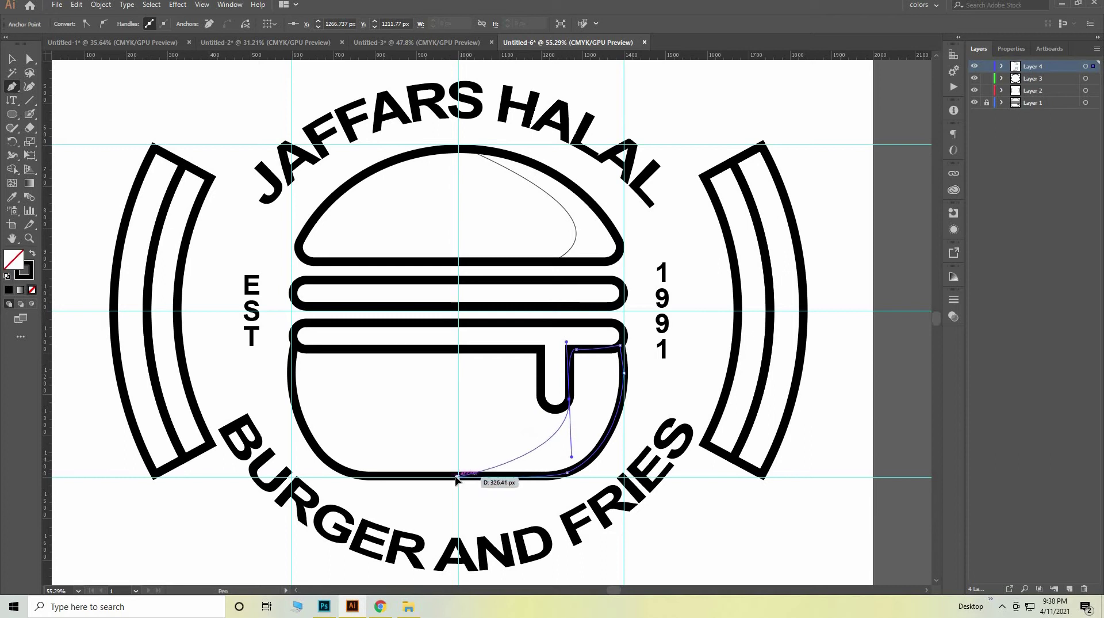
{"action": "mouse_move", "coordinate": [457, 476]}
{"action": "left_mouse_down"}
{"action": "mouse_move", "coordinate": [436, 496]}
{"action": "mouse_move", "coordinate": [367, 493]}
{"action": "mouse_move", "coordinate": [364, 503]}
{"action": "left_mouse_up"}
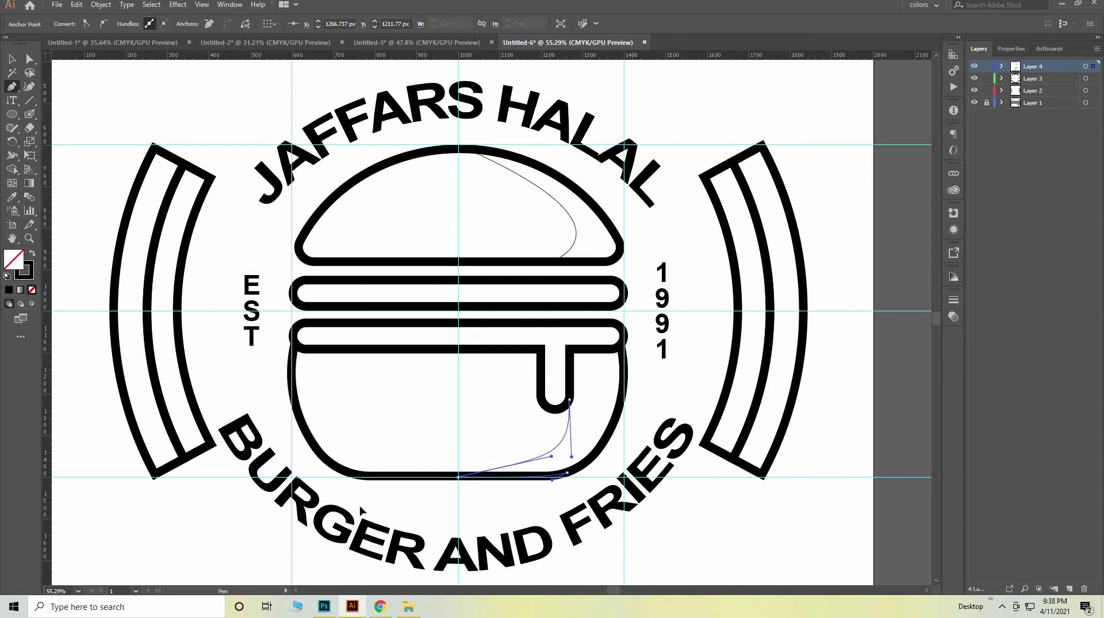
{"action": "left_click_drag", "start_coordinate": [361, 510], "coordinate": [380, 494]}
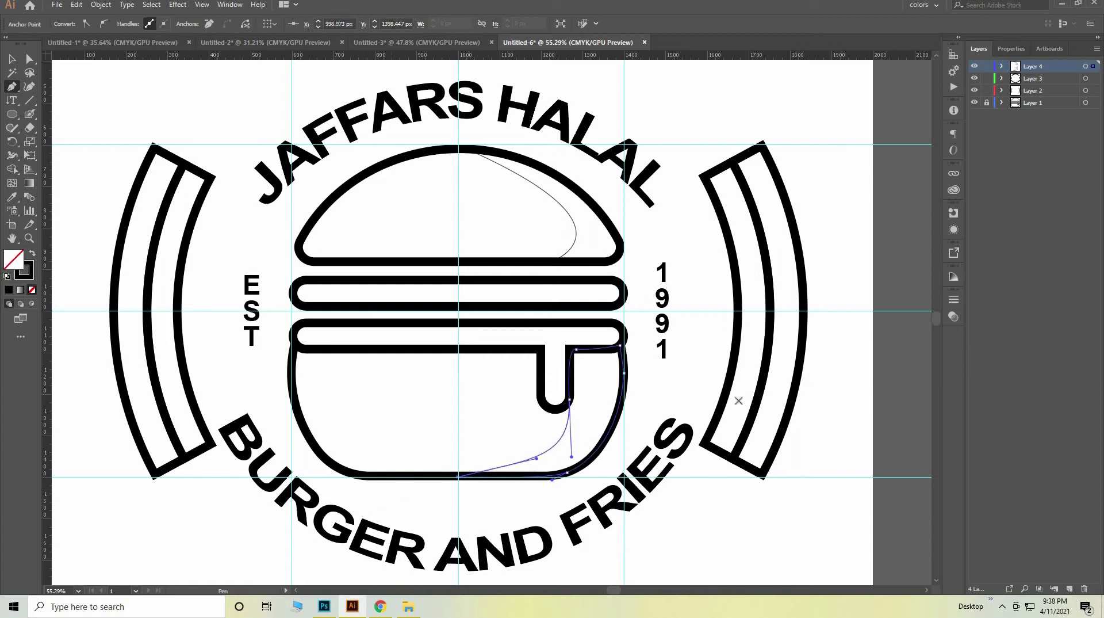
{"action": "left_click", "coordinate": [12, 58]}
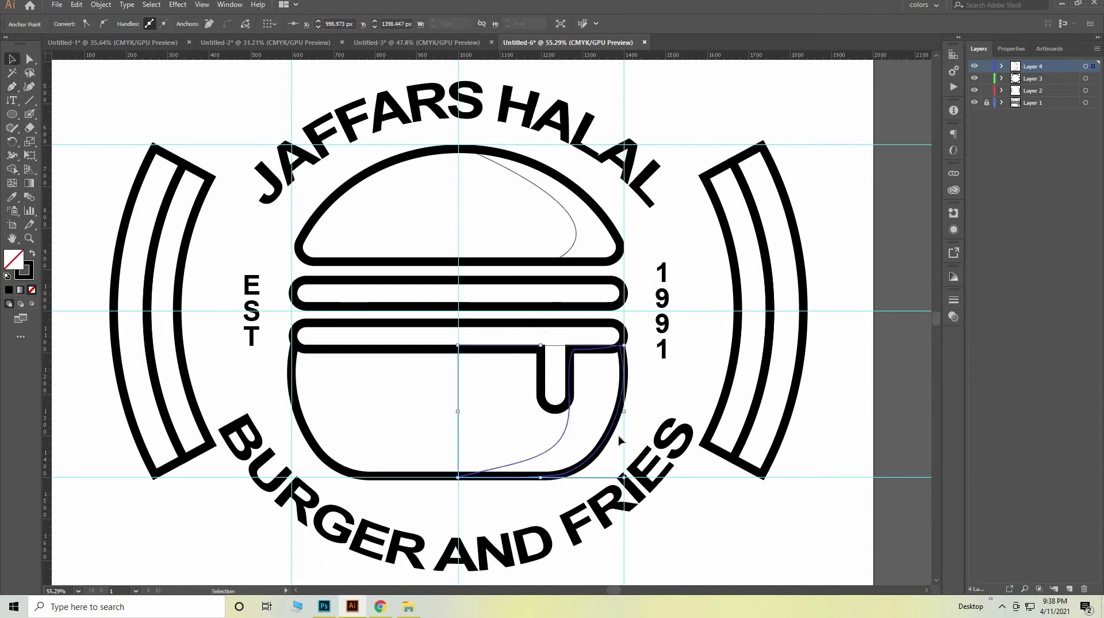
{"action": "left_click", "coordinate": [239, 370]}
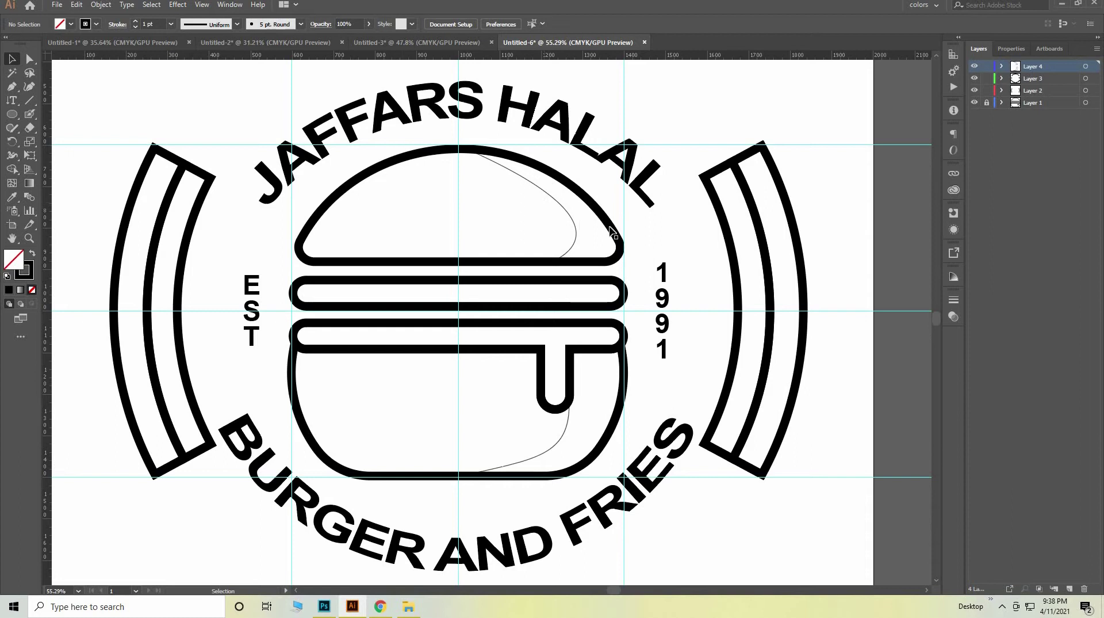
Step: Fit the whole artboard in view and unlock Layer 1
{"action": "left_click", "coordinate": [667, 233], "text": "ctrl+alt"}
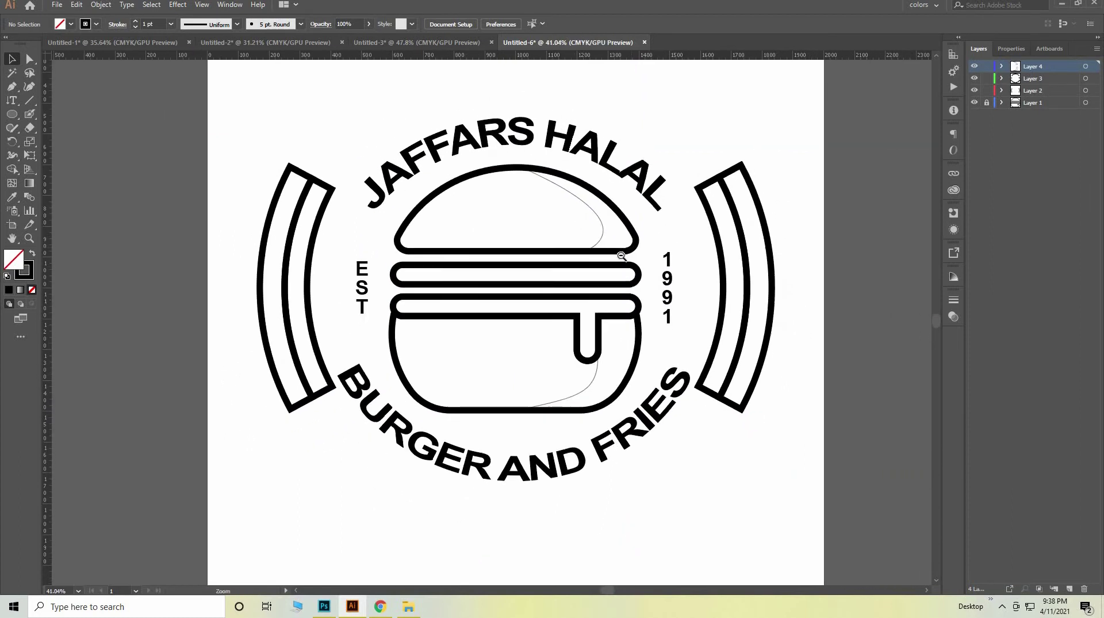
{"action": "scroll", "coordinate": [621, 256], "scroll_direction": "down", "scroll_amount": 1}
{"action": "key", "text": "ctrl+semicolon"}
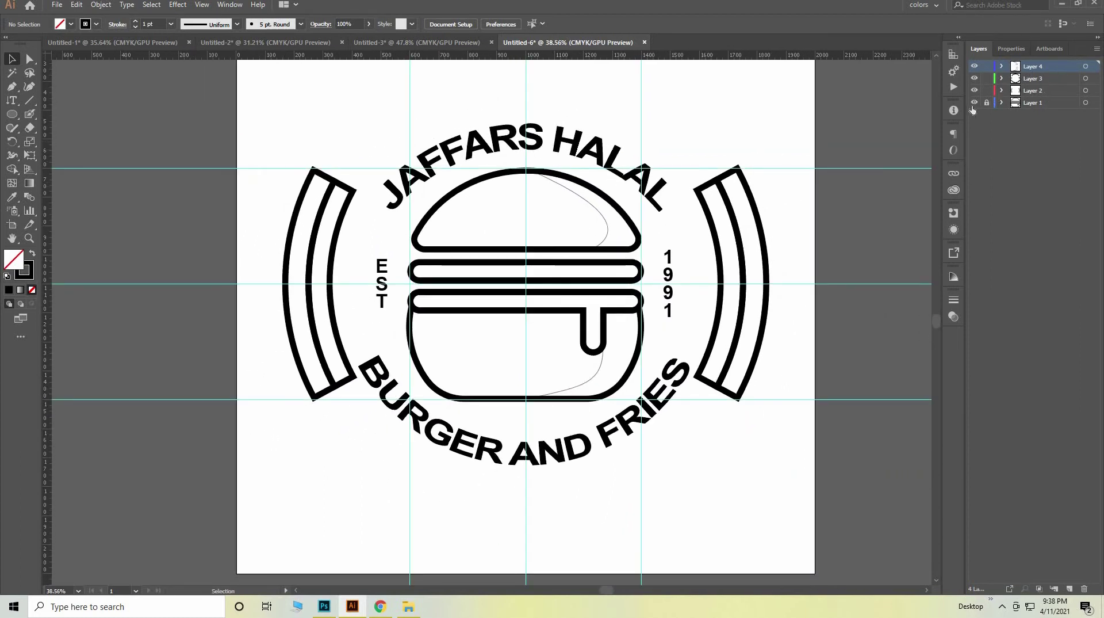
{"action": "left_click", "coordinate": [974, 103]}
{"action": "left_click", "coordinate": [987, 103]}
Step: Make Fill active and open its Color Picker
{"action": "left_click", "coordinate": [27, 275]}
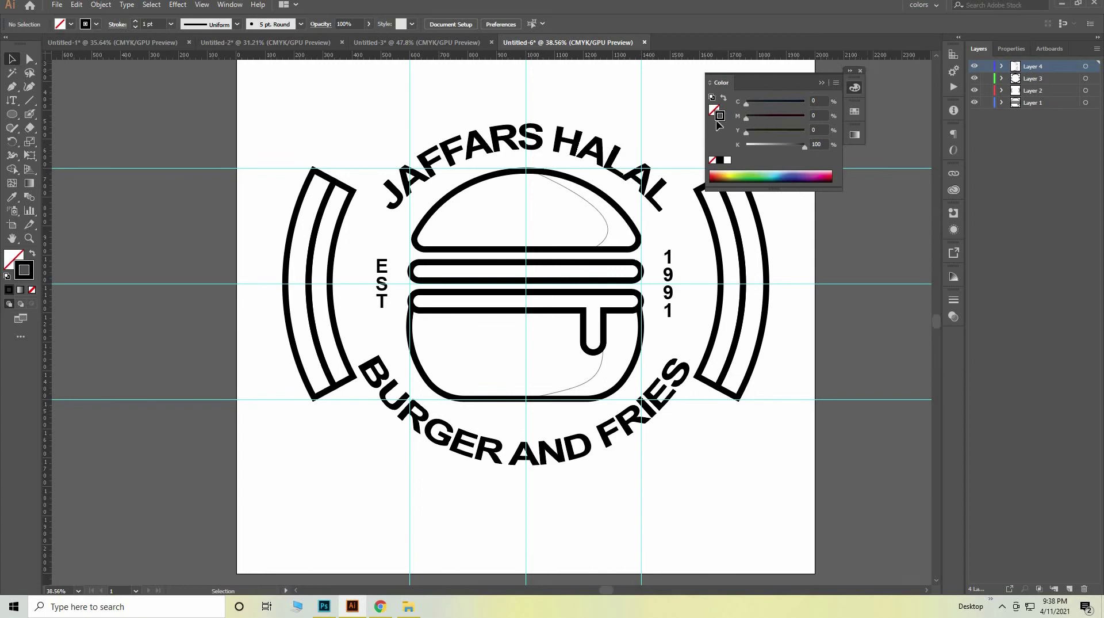
{"action": "left_click", "coordinate": [861, 71]}
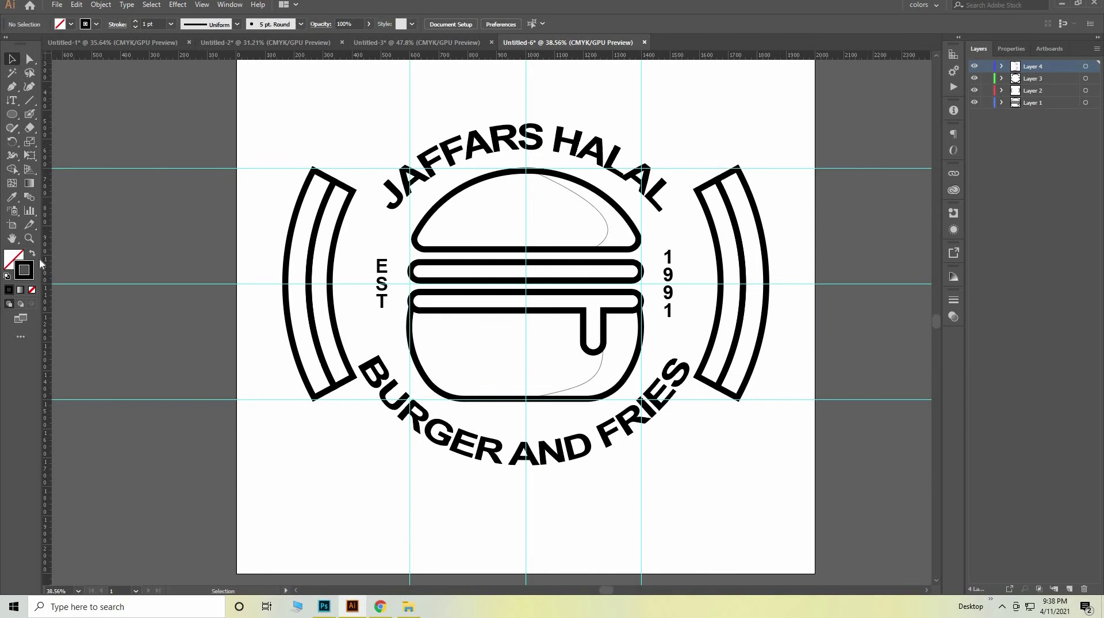
{"action": "left_click", "coordinate": [9, 262]}
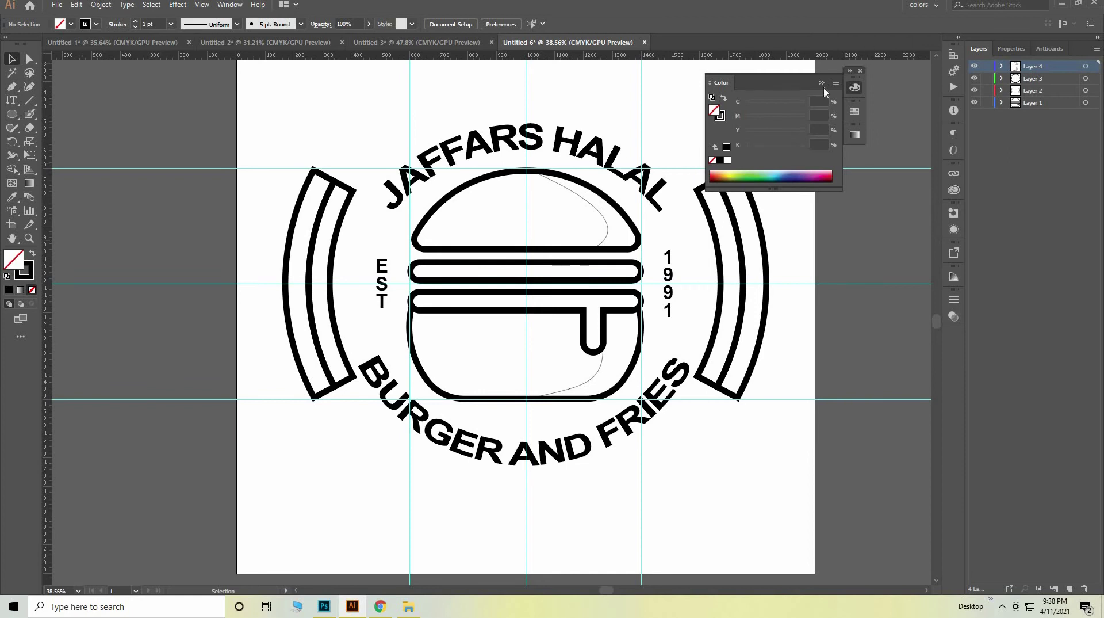
{"action": "left_click", "coordinate": [179, 175]}
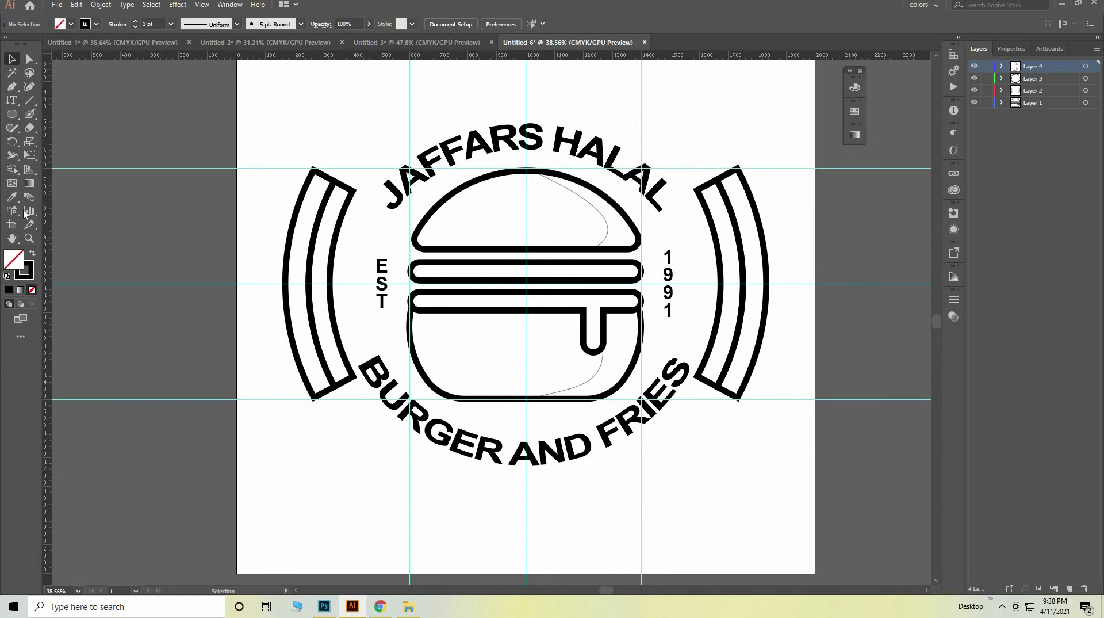
{"action": "double_click", "coordinate": [11, 260]}
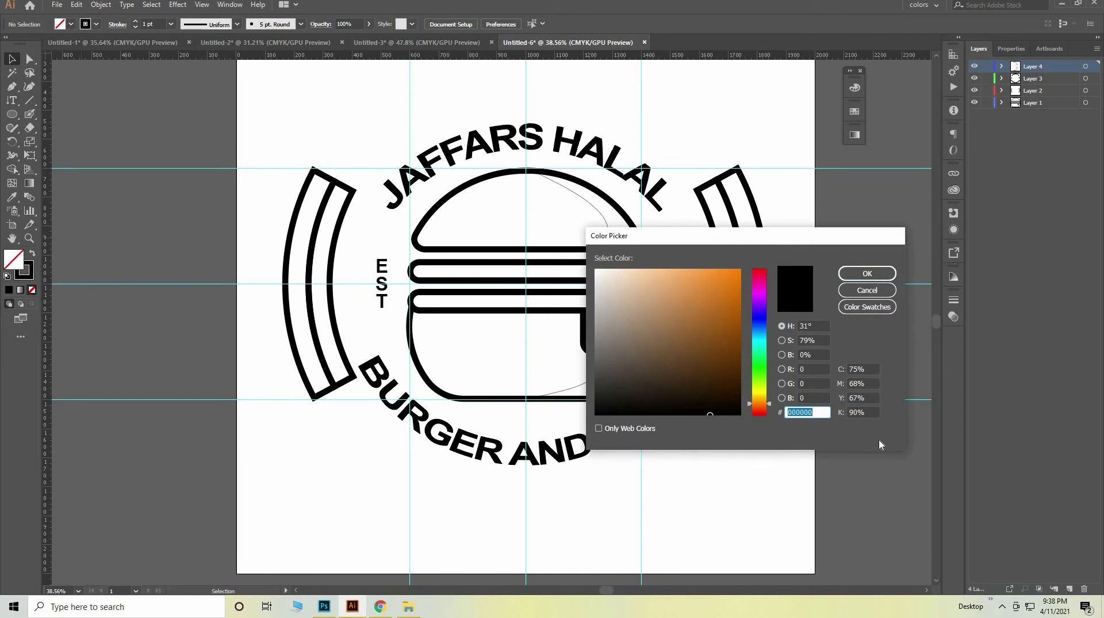
Step: Set the fill colour to hex E9A138 and confirm
{"action": "key", "text": "BackSpace"}
{"action": "left_click", "coordinate": [873, 275]}
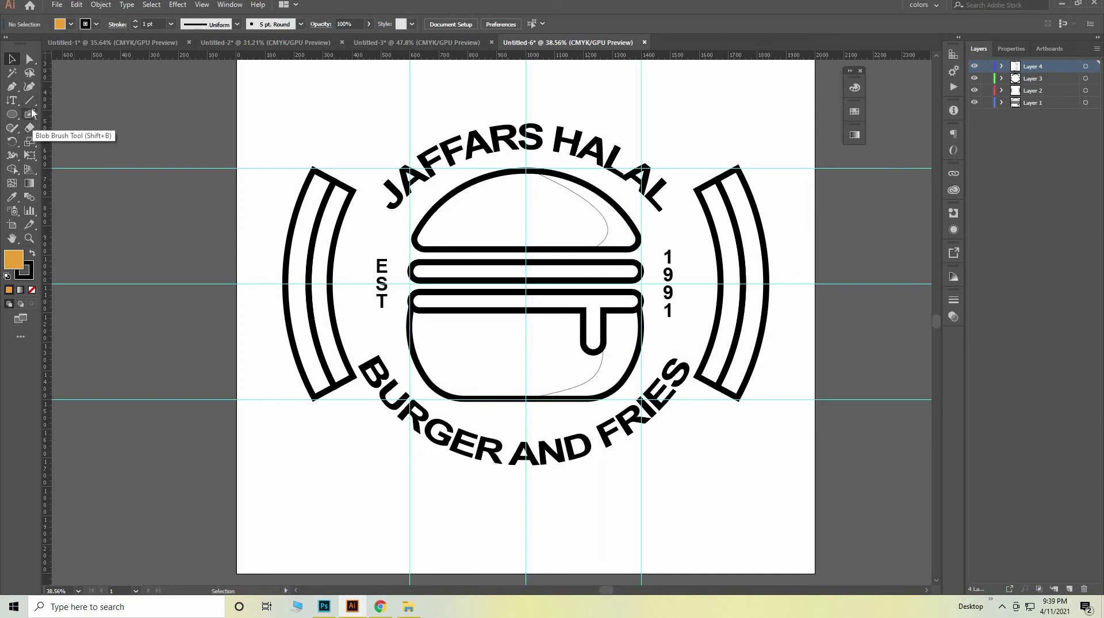
Step: Pick the Blob Brush with an orange fill and add a new bottom layer
{"action": "left_click", "coordinate": [31, 109]}
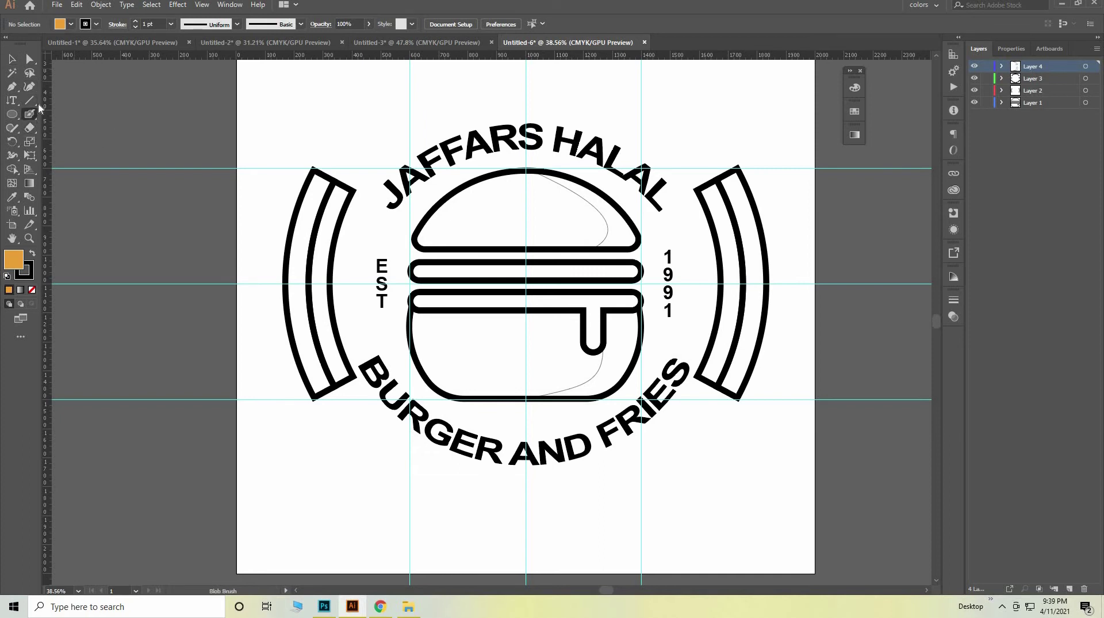
{"action": "left_click", "coordinate": [33, 254]}
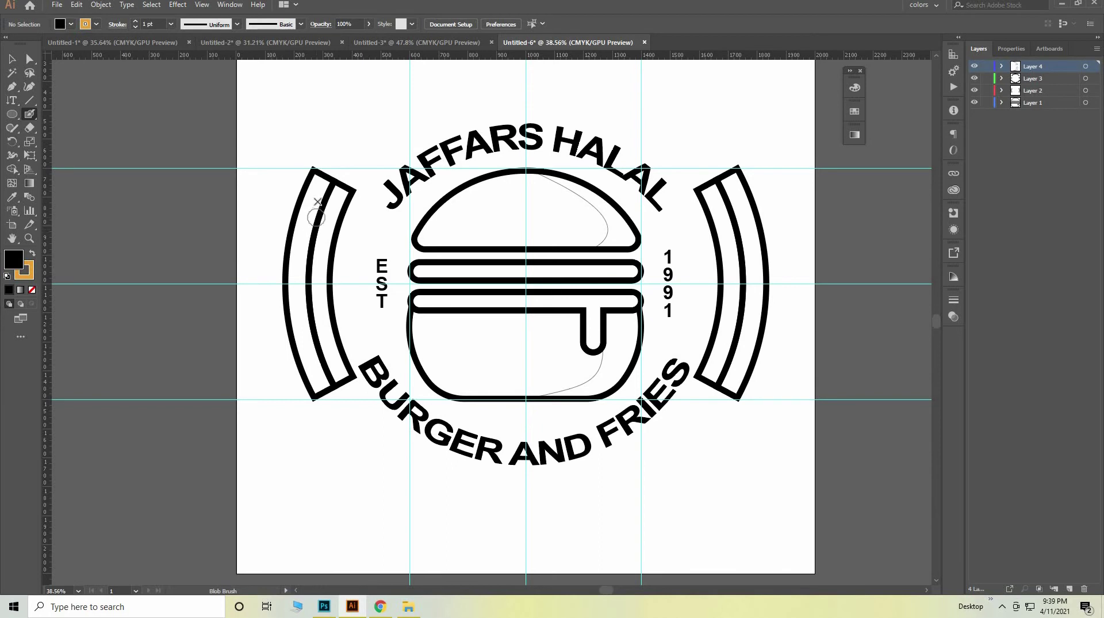
{"action": "left_click", "coordinate": [1068, 589]}
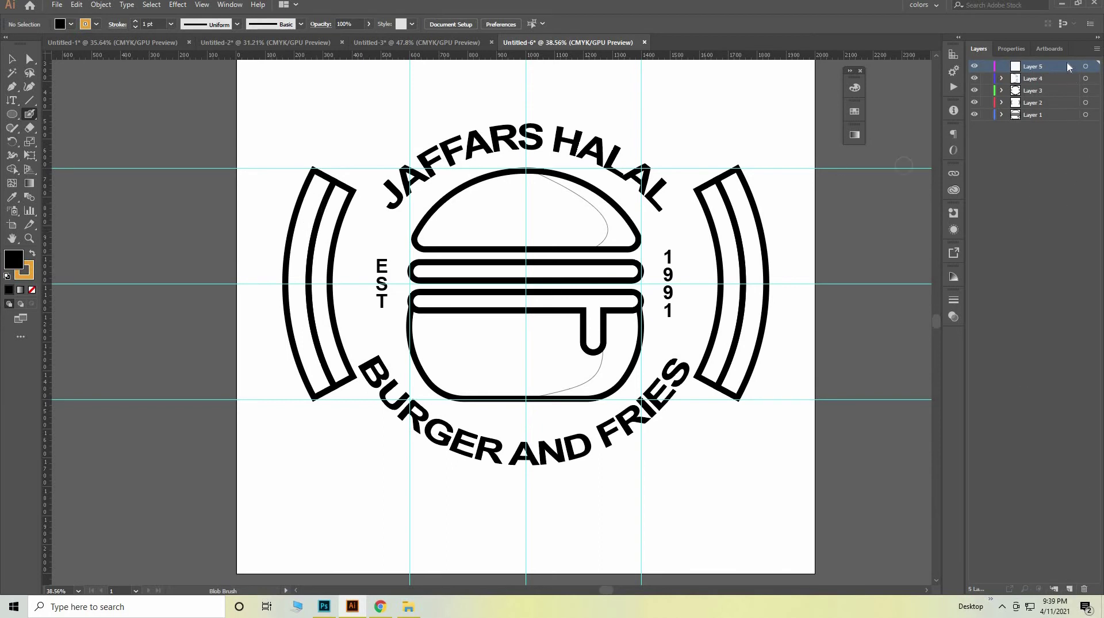
{"action": "left_click_drag", "start_coordinate": [1058, 64], "coordinate": [1056, 125]}
Step: Paint orange down the upper part of the left outer arc band
{"action": "scroll", "coordinate": [439, 357], "scroll_direction": "up", "scroll_amount": 2}
{"action": "scroll", "coordinate": [447, 412], "scroll_direction": "up", "scroll_amount": 2}
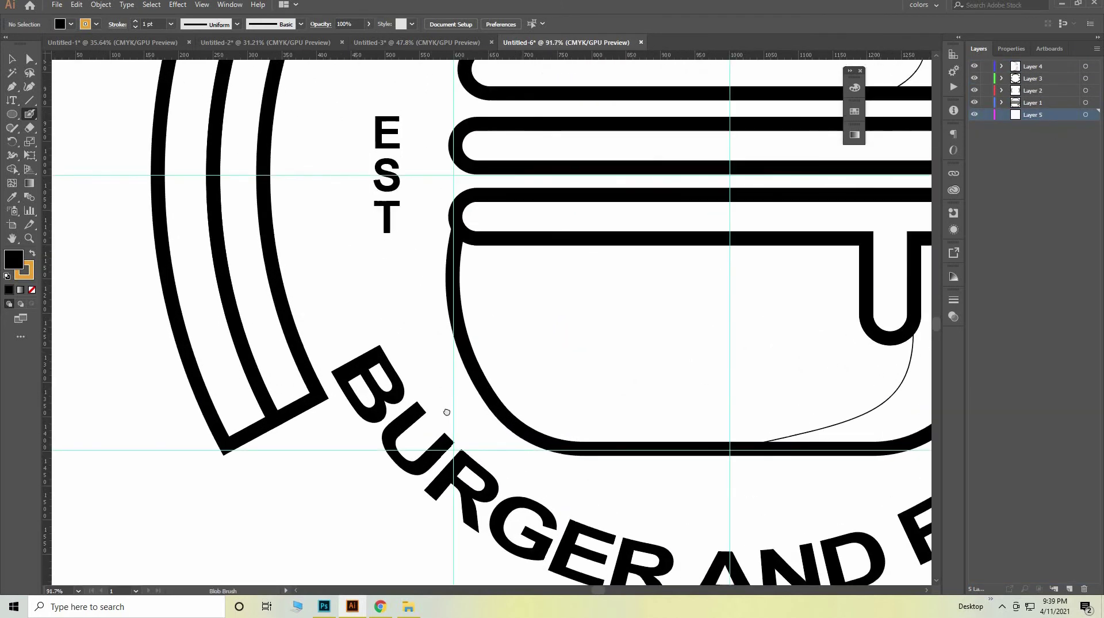
{"action": "scroll", "coordinate": [447, 412], "scroll_direction": "up", "scroll_amount": 5}
{"action": "scroll", "coordinate": [432, 246], "scroll_direction": "left", "scroll_amount": 4}
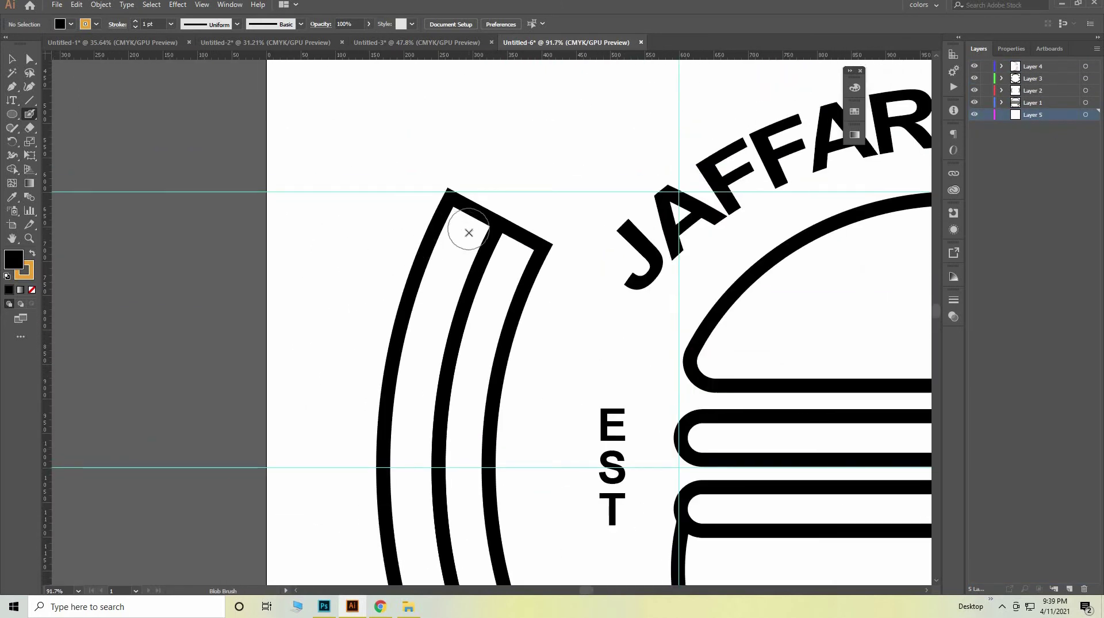
{"action": "left_click_drag", "start_coordinate": [469, 233], "coordinate": [451, 267]}
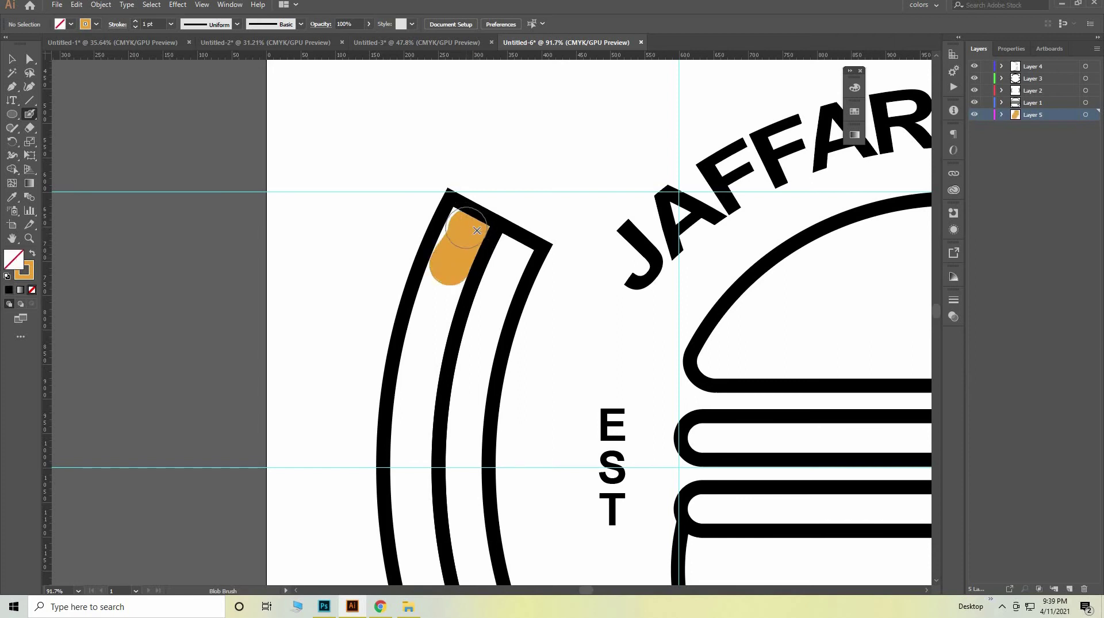
{"action": "left_click_drag", "start_coordinate": [476, 230], "coordinate": [469, 242]}
{"action": "mouse_move", "coordinate": [457, 201]}
{"action": "left_mouse_down"}
{"action": "mouse_move", "coordinate": [461, 235]}
{"action": "mouse_move", "coordinate": [423, 395]}
{"action": "left_mouse_up"}
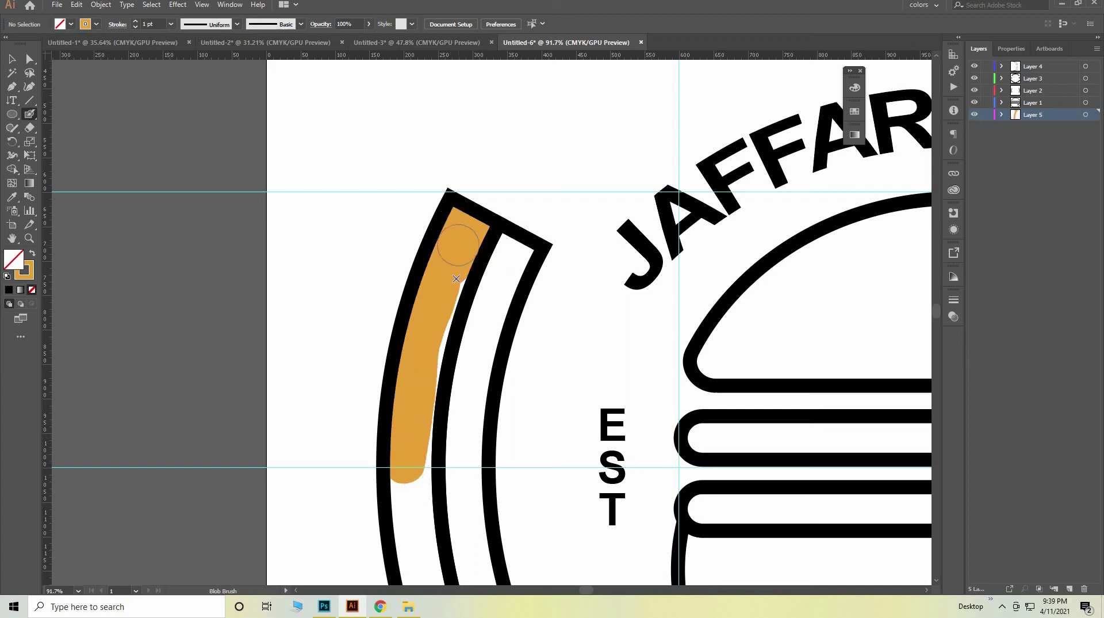
{"action": "left_click_drag", "start_coordinate": [423, 359], "coordinate": [418, 386]}
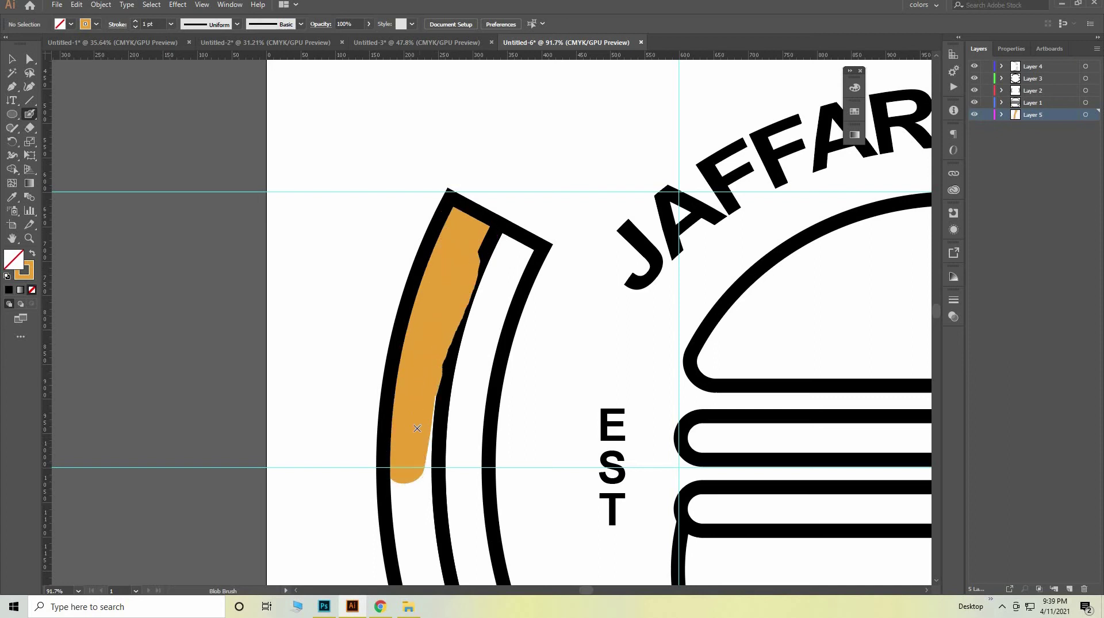
{"action": "mouse_move", "coordinate": [418, 428]}
{"action": "left_mouse_down"}
{"action": "mouse_move", "coordinate": [408, 507]}
{"action": "mouse_move", "coordinate": [409, 484]}
{"action": "left_mouse_up"}
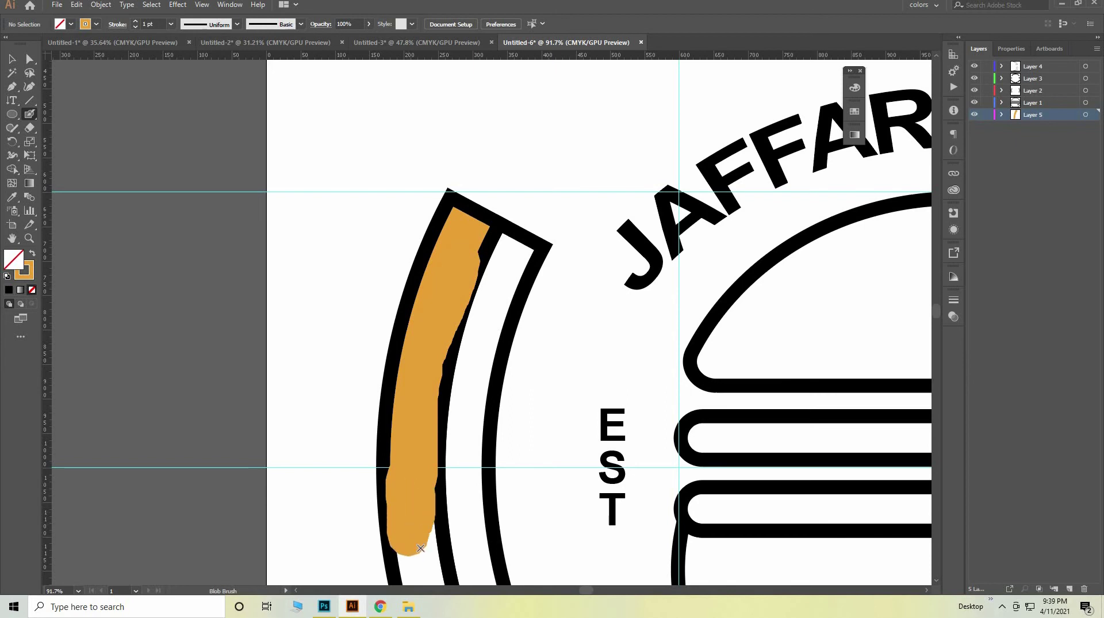
{"action": "left_click_drag", "start_coordinate": [409, 541], "coordinate": [423, 572]}
Step: Fill the lower end of the left arc band orange up to the black outline
{"action": "left_click_drag", "start_coordinate": [455, 136], "coordinate": [458, 125]}
{"action": "scroll", "coordinate": [457, 125], "scroll_direction": "down", "scroll_amount": 5}
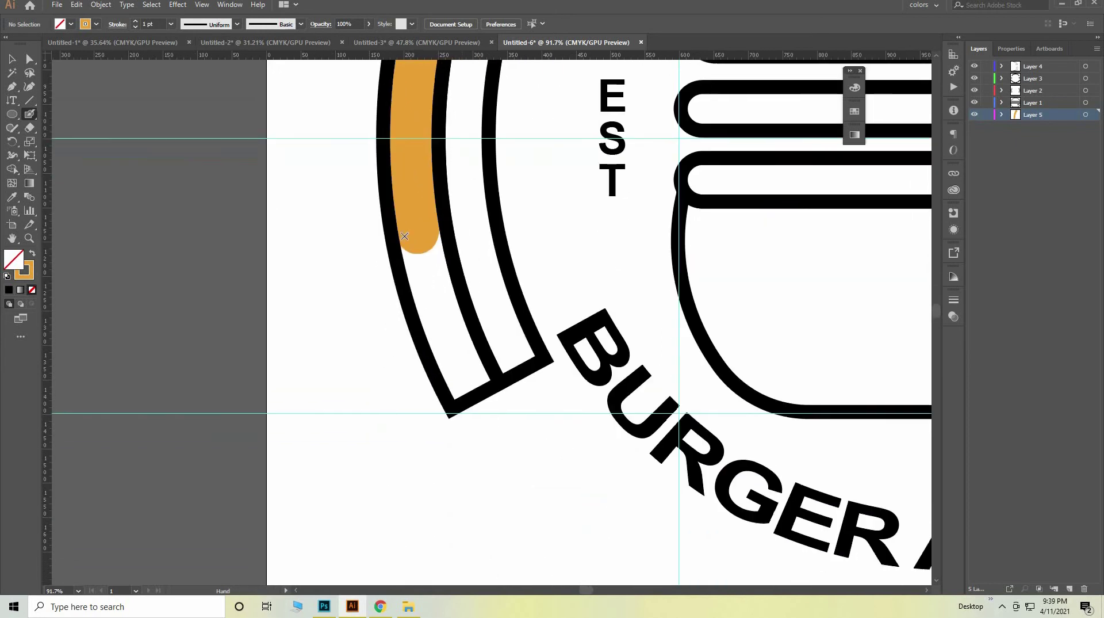
{"action": "left_click_drag", "start_coordinate": [394, 247], "coordinate": [438, 398]}
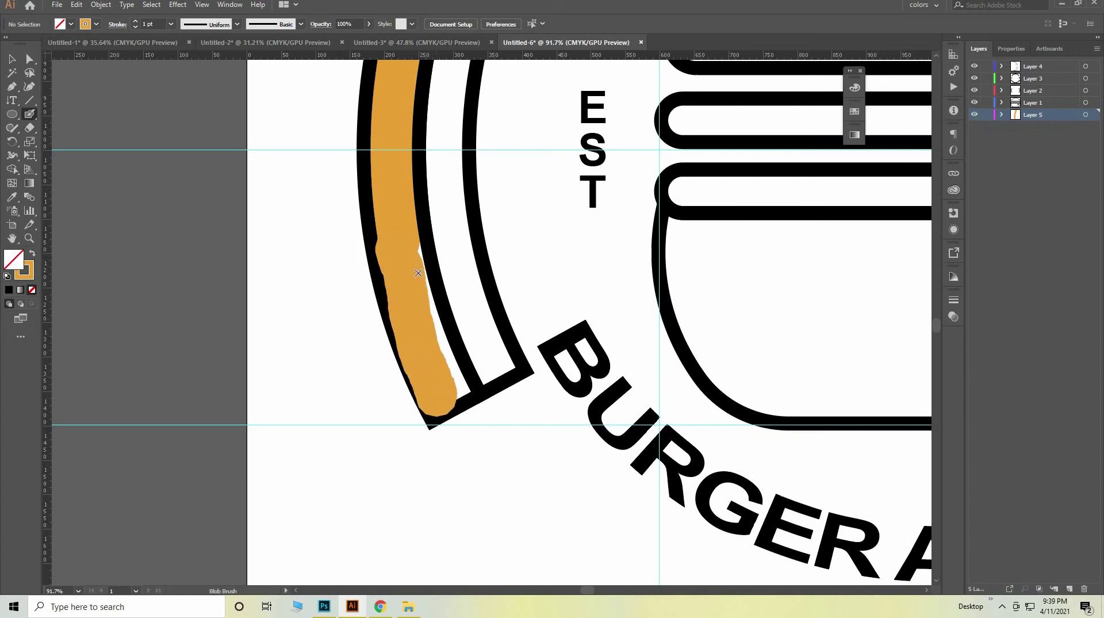
{"action": "mouse_move", "coordinate": [419, 226]}
{"action": "left_mouse_down"}
{"action": "mouse_move", "coordinate": [421, 325]}
{"action": "mouse_move", "coordinate": [418, 305]}
{"action": "left_mouse_up"}
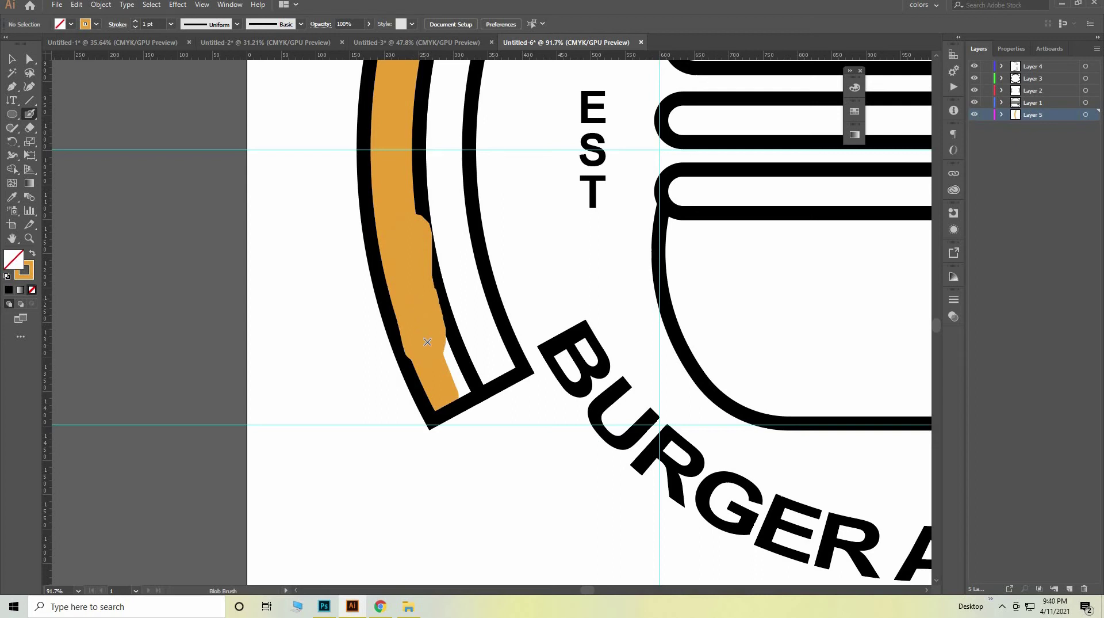
{"action": "left_click_drag", "start_coordinate": [436, 361], "coordinate": [446, 378]}
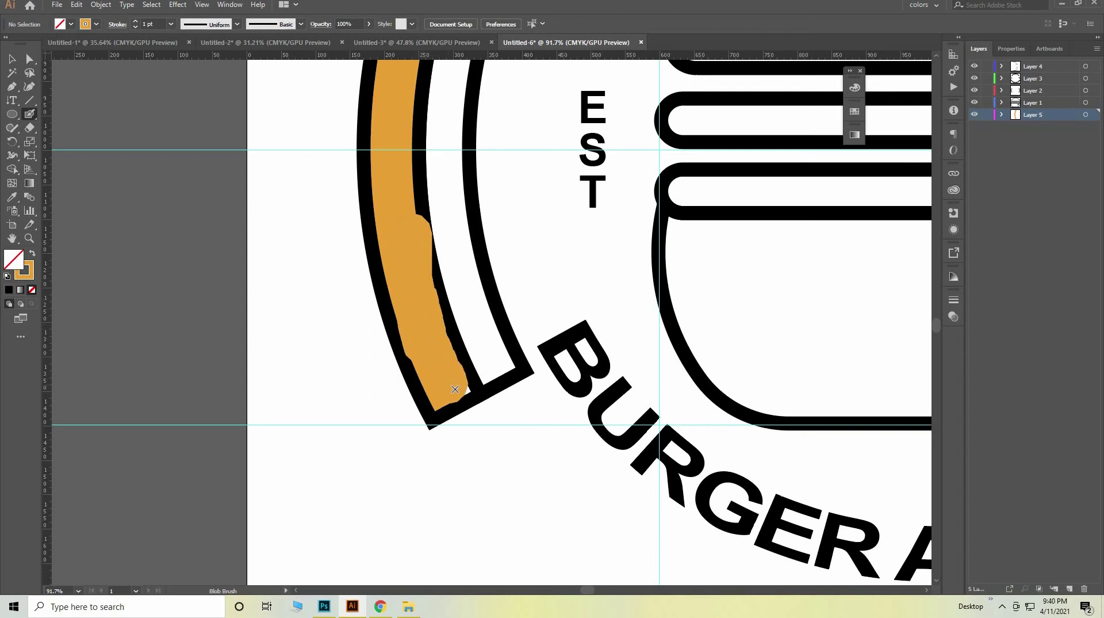
{"action": "left_click_drag", "start_coordinate": [484, 347], "coordinate": [453, 387]}
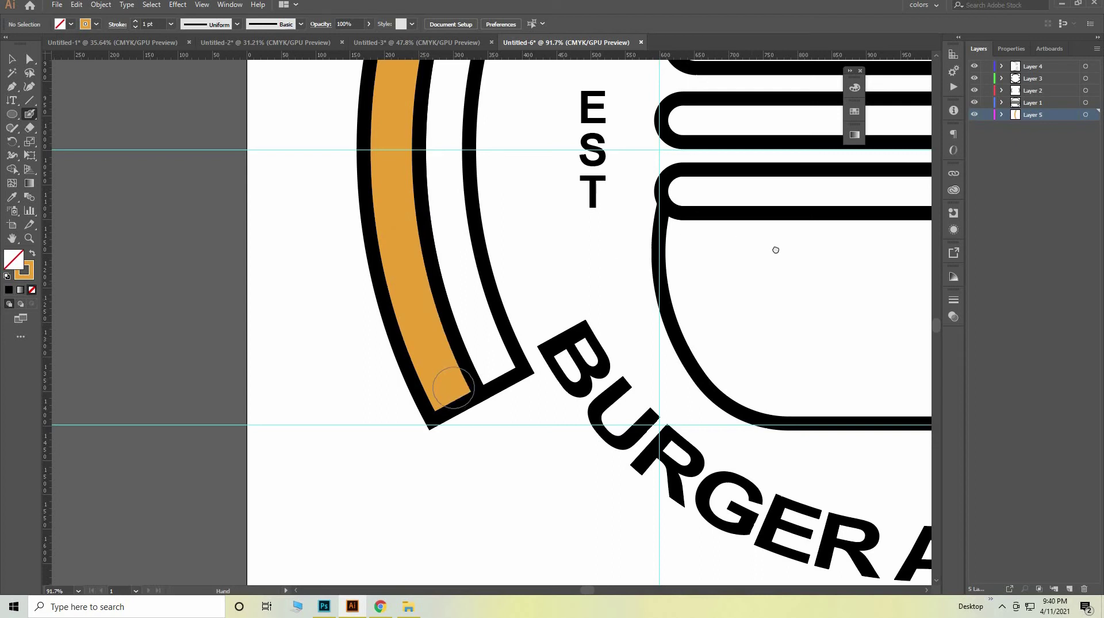
Step: Paint the upper part of the right curved band orange with the Blob Brush
{"action": "scroll", "coordinate": [140, 298], "scroll_direction": "right", "scroll_amount": 10}
{"action": "scroll", "coordinate": [458, 244], "scroll_direction": "right", "scroll_amount": 2}
{"action": "scroll", "coordinate": [211, 401], "scroll_direction": "right", "scroll_amount": 3}
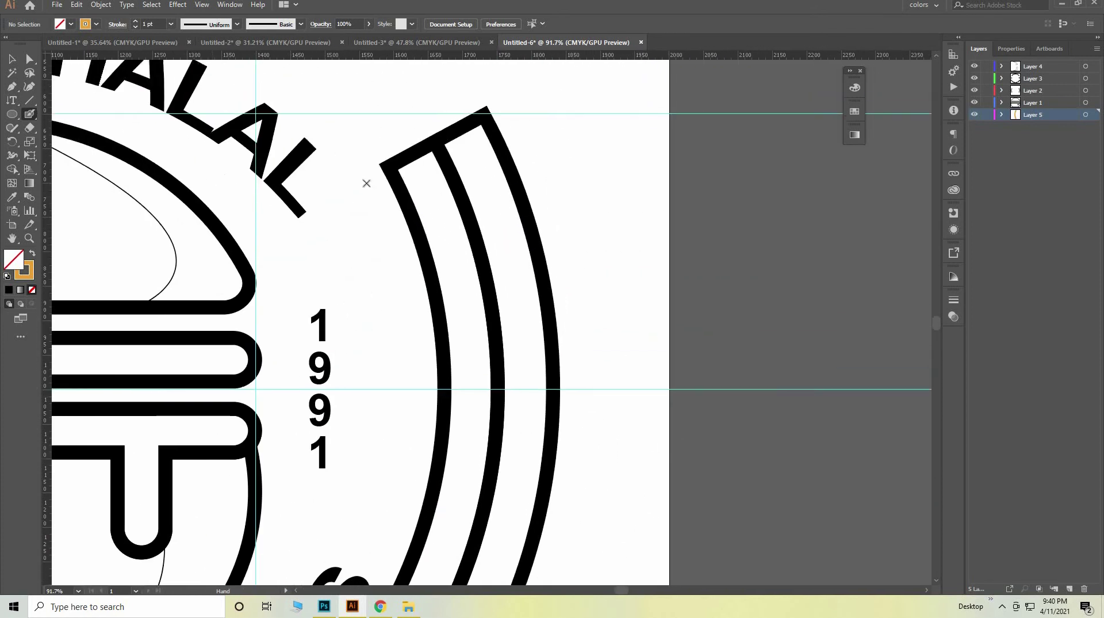
{"action": "left_click_drag", "start_coordinate": [468, 149], "coordinate": [481, 171]}
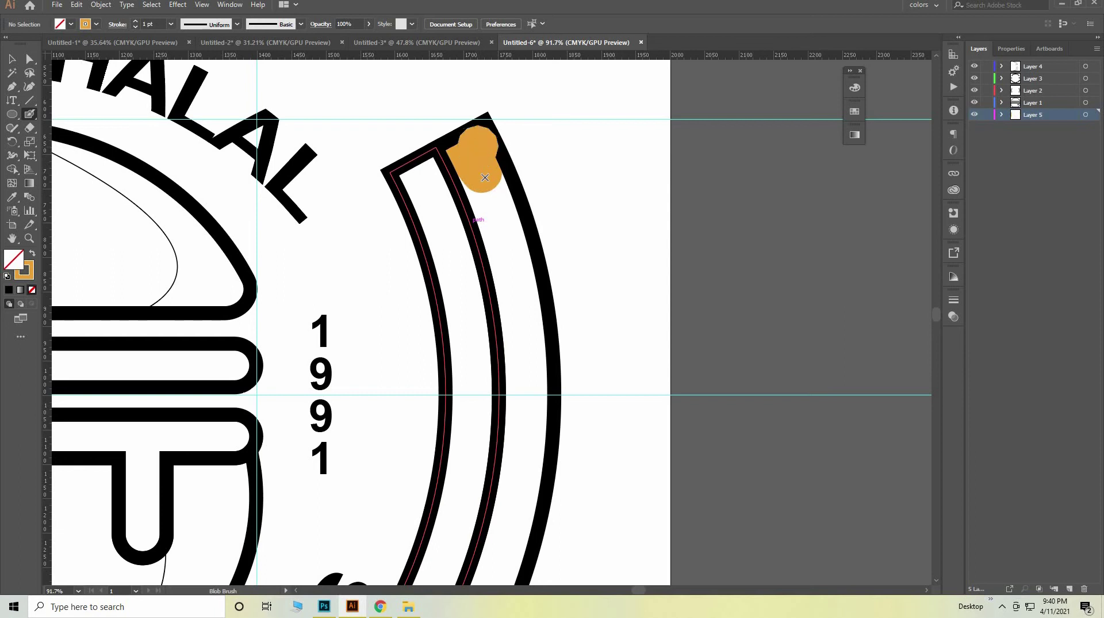
{"action": "left_click_drag", "start_coordinate": [496, 208], "coordinate": [500, 223]}
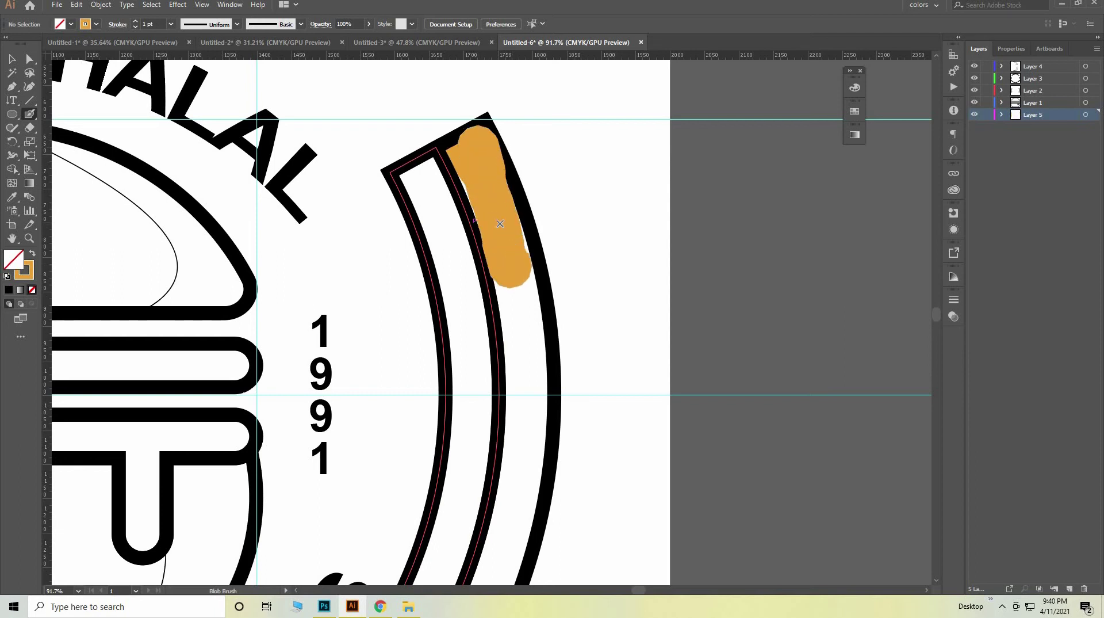
{"action": "left_click_drag", "start_coordinate": [477, 190], "coordinate": [513, 280]}
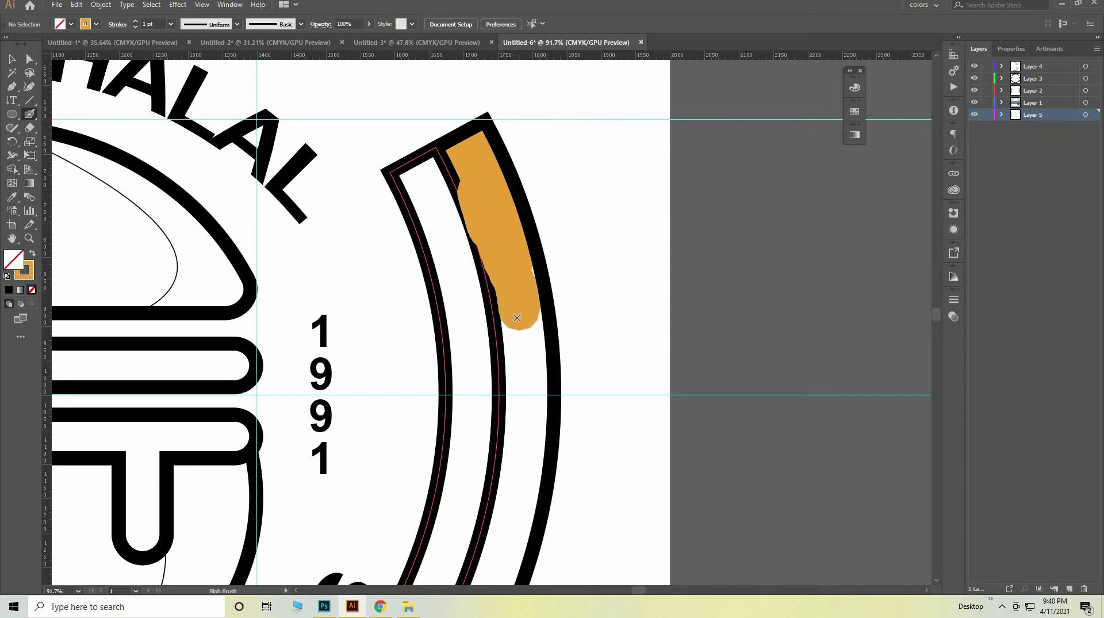
{"action": "left_click_drag", "start_coordinate": [519, 355], "coordinate": [526, 292]}
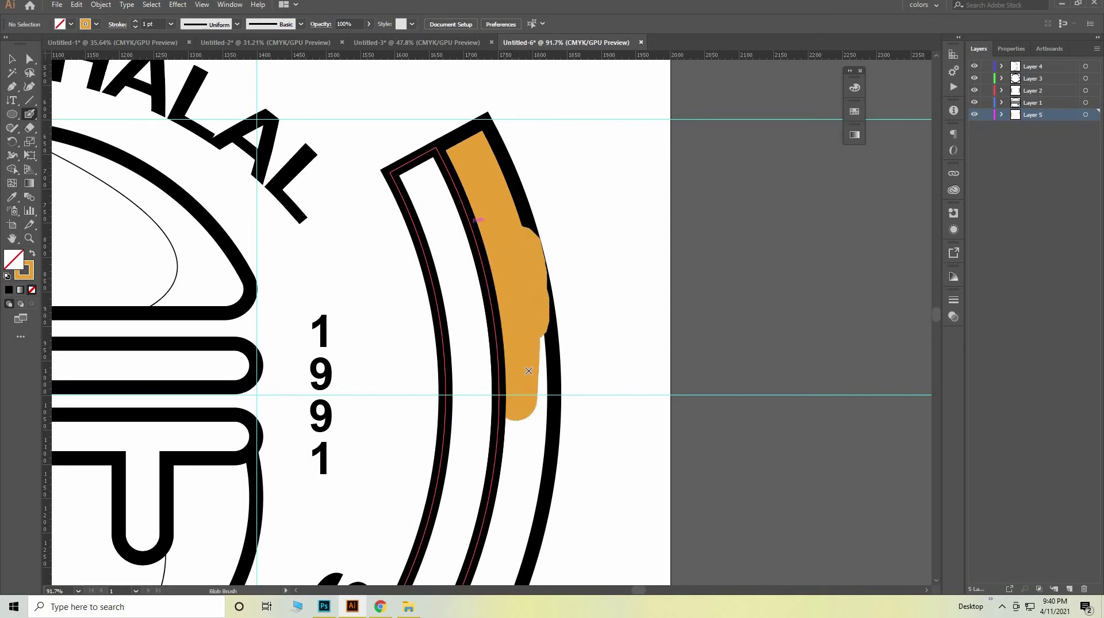
{"action": "left_click_drag", "start_coordinate": [529, 419], "coordinate": [526, 489]}
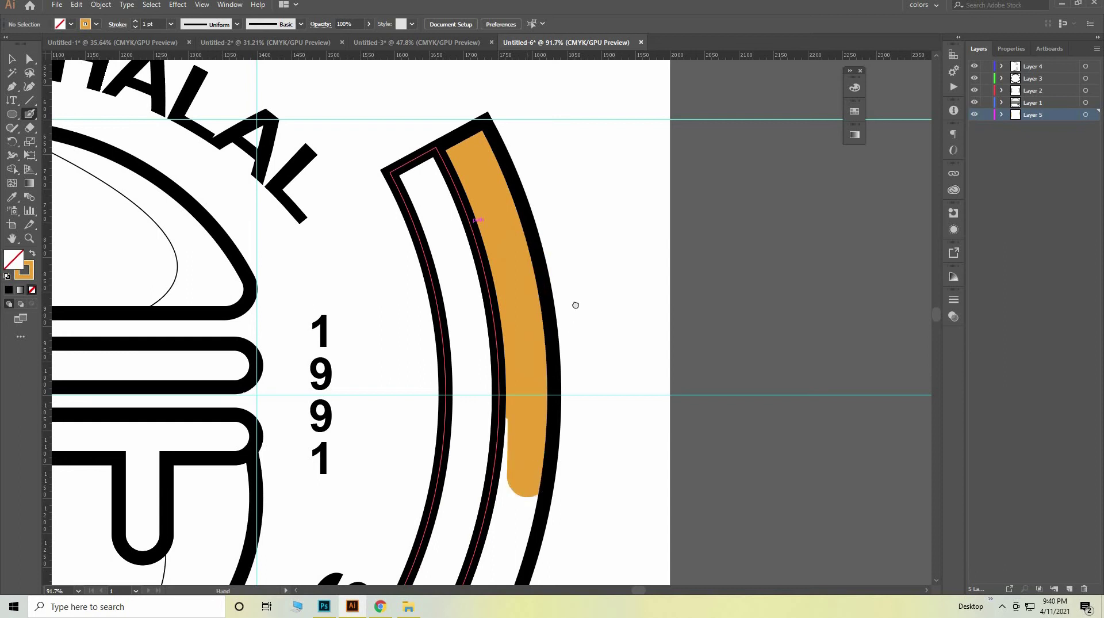
Step: Continue the orange fill down to the bottom of the right band, covering white gaps
{"action": "left_click_drag", "start_coordinate": [531, 387], "coordinate": [580, 220]}
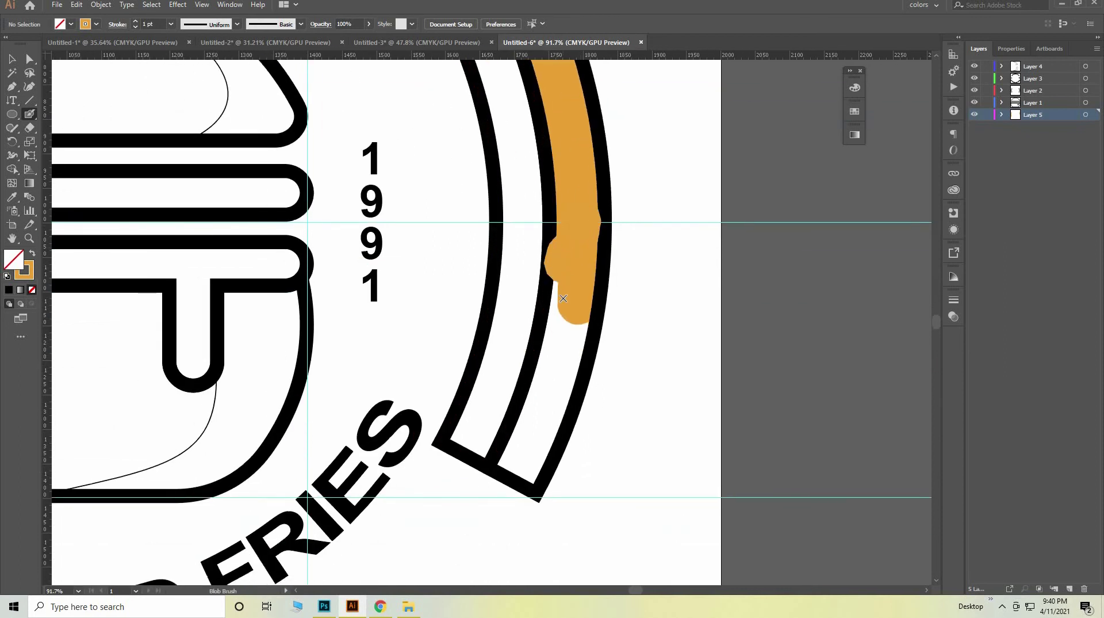
{"action": "left_click_drag", "start_coordinate": [563, 298], "coordinate": [578, 313]}
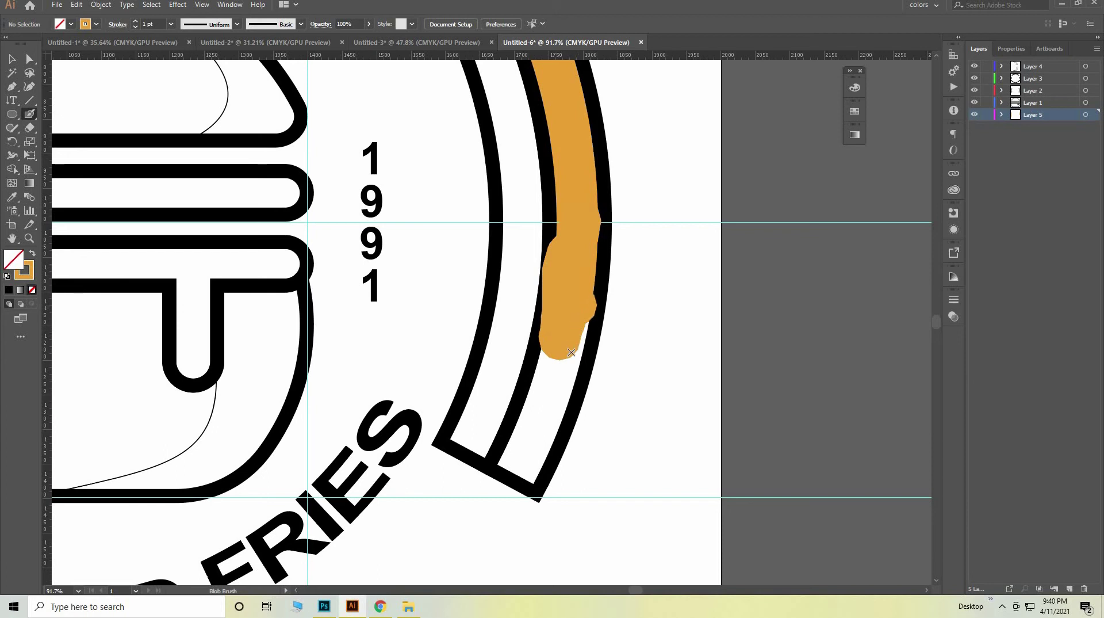
{"action": "left_click_drag", "start_coordinate": [571, 352], "coordinate": [532, 472]}
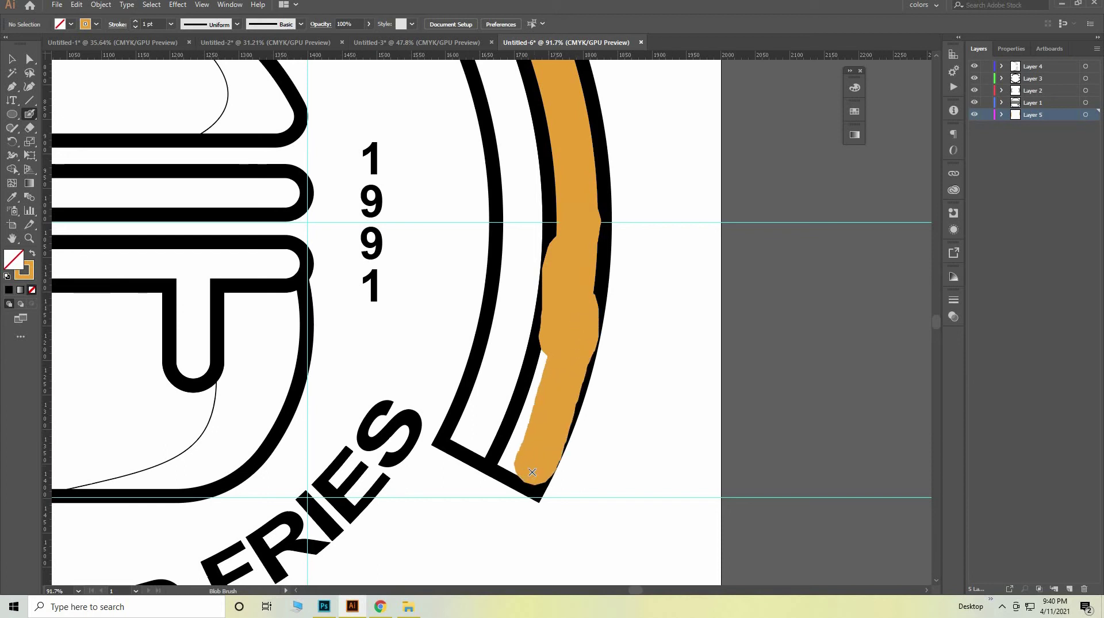
{"action": "left_click_drag", "start_coordinate": [543, 392], "coordinate": [515, 466]}
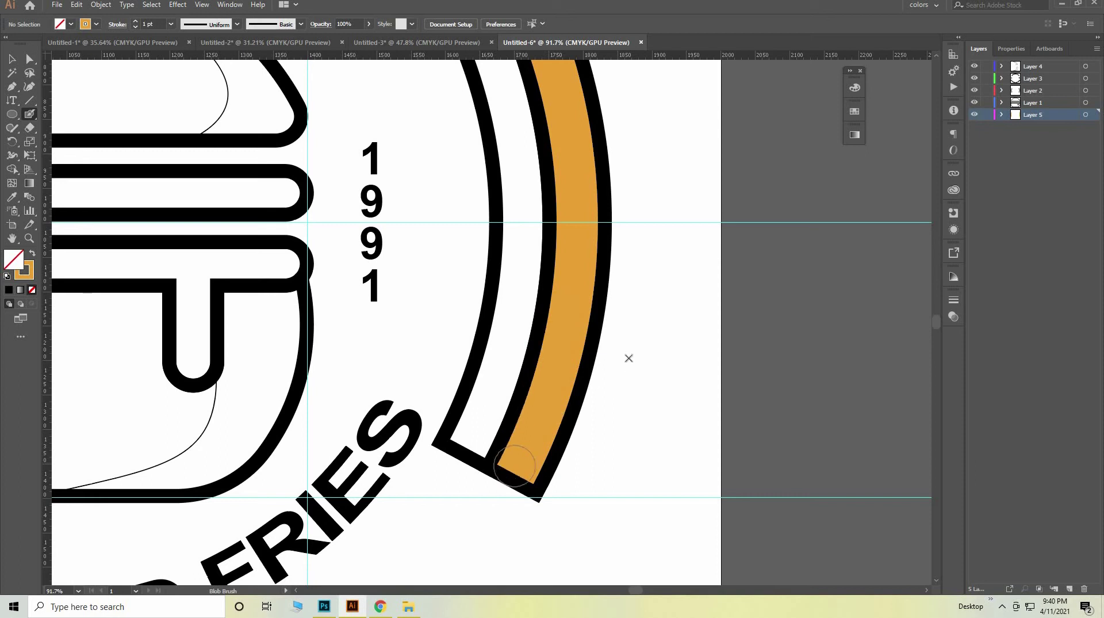
{"action": "left_click_drag", "start_coordinate": [650, 344], "coordinate": [583, 370]}
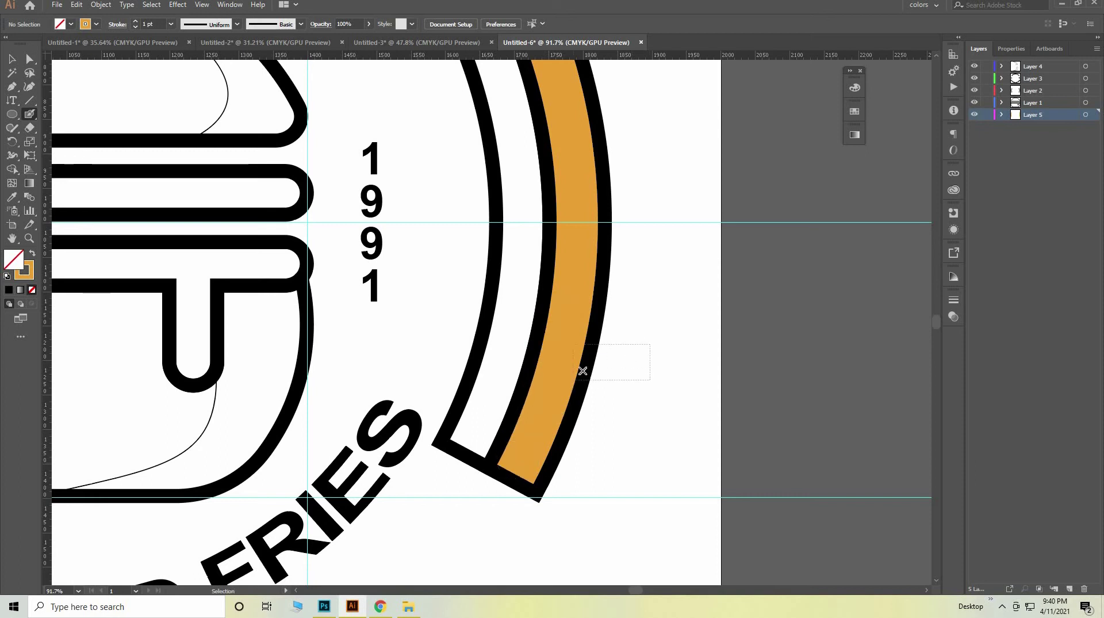
{"action": "left_click", "coordinate": [651, 340]}
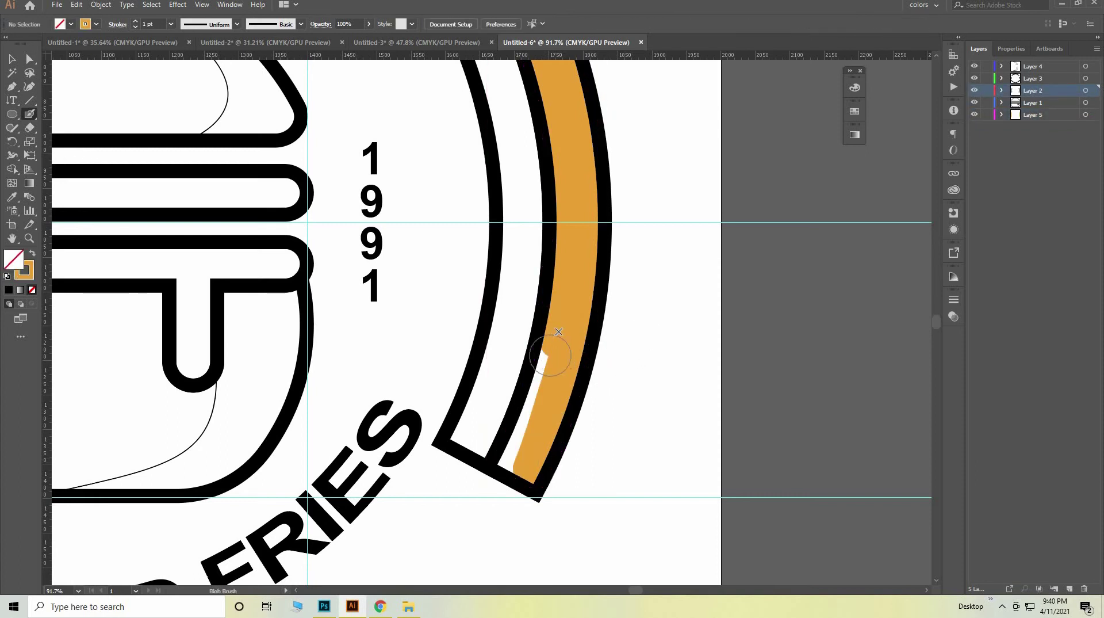
{"action": "left_click_drag", "start_coordinate": [548, 315], "coordinate": [517, 461]}
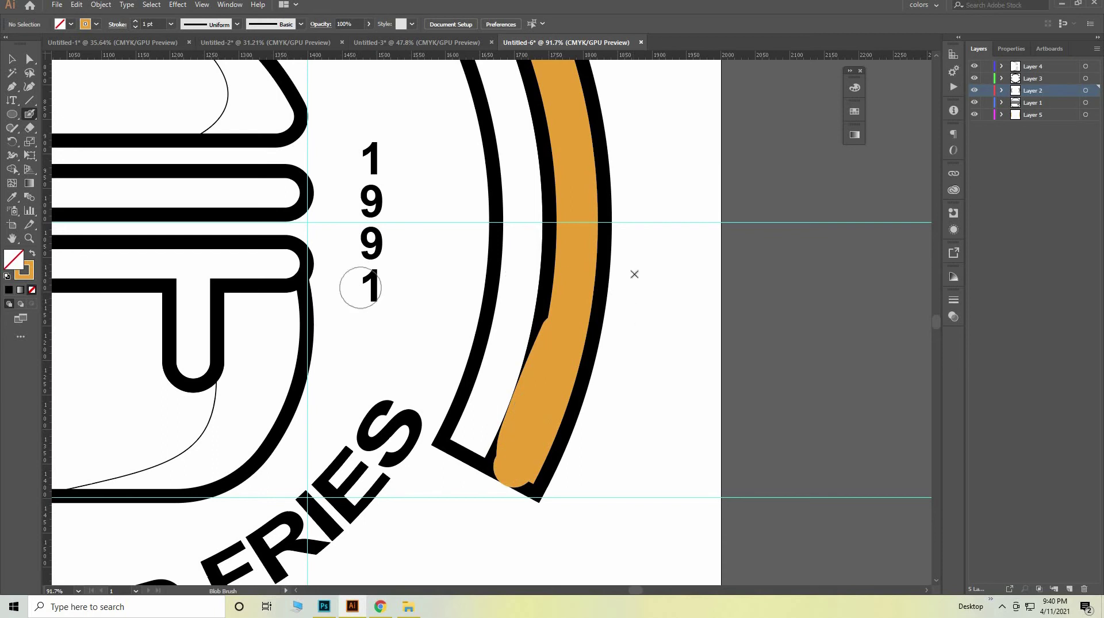
Step: Undo the stray orange strokes on Layer 5 and view the whole emblem
{"action": "key", "text": "ctrl+z"}
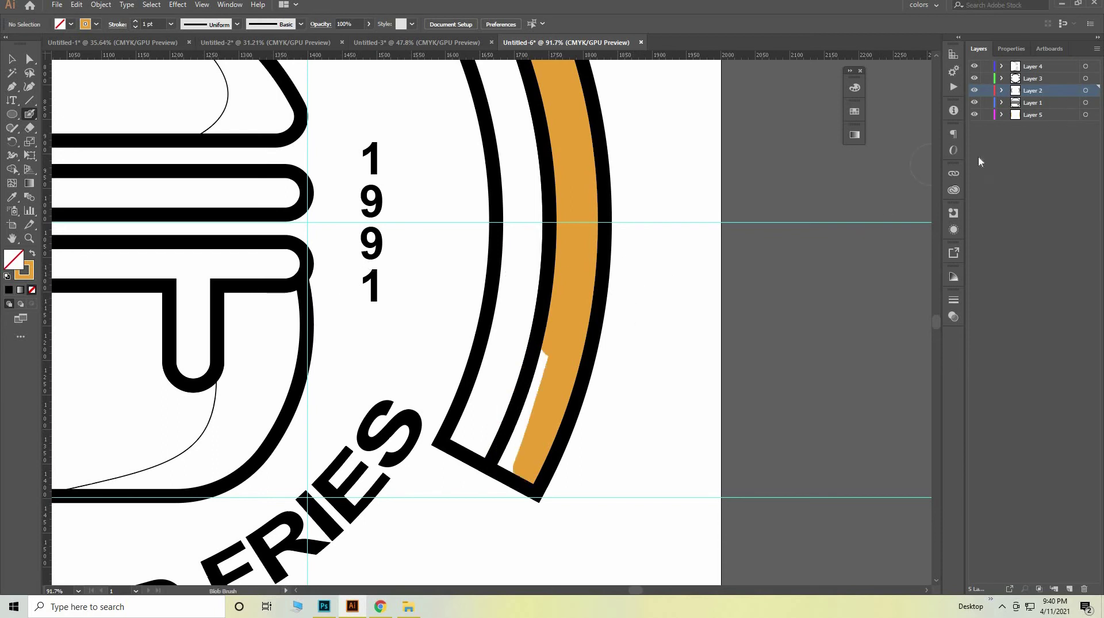
{"action": "left_click", "coordinate": [1033, 114]}
{"action": "left_click_drag", "start_coordinate": [561, 338], "coordinate": [514, 467]}
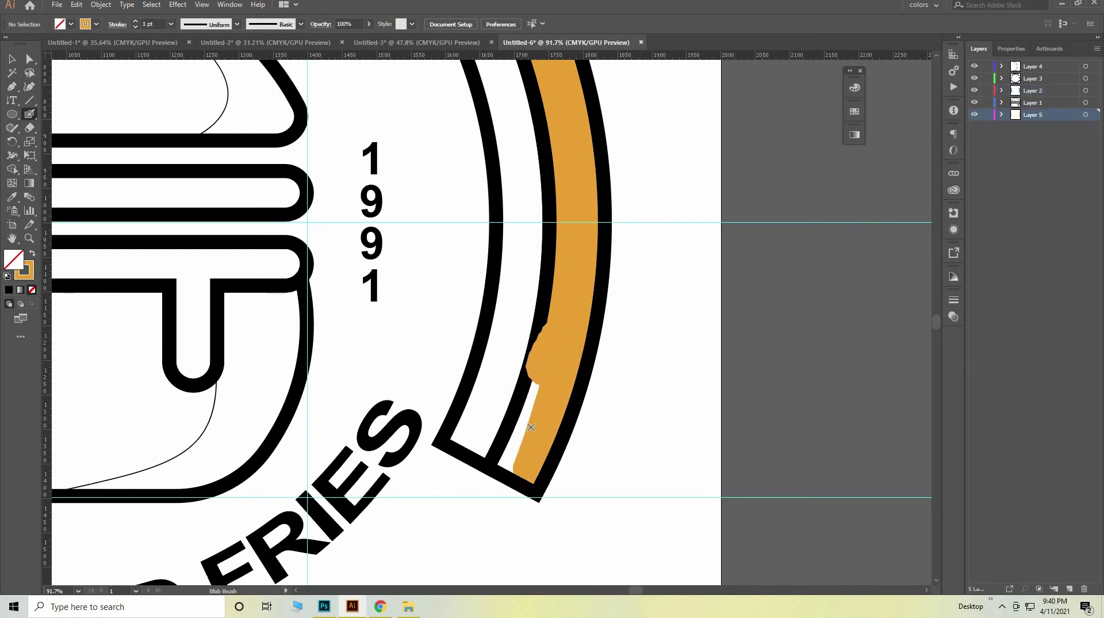
{"action": "key", "text": "ctrl+z"}
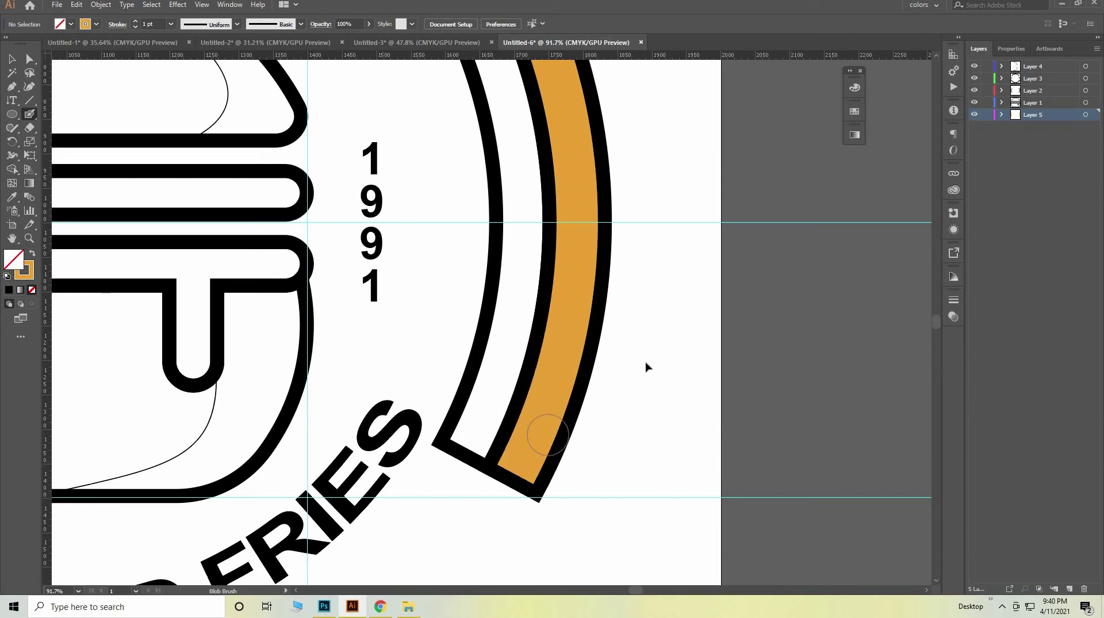
{"action": "mouse_move", "coordinate": [614, 382]}
{"action": "left_mouse_down"}
{"action": "mouse_move", "coordinate": [550, 442]}
{"action": "mouse_move", "coordinate": [761, 440]}
{"action": "left_mouse_up"}
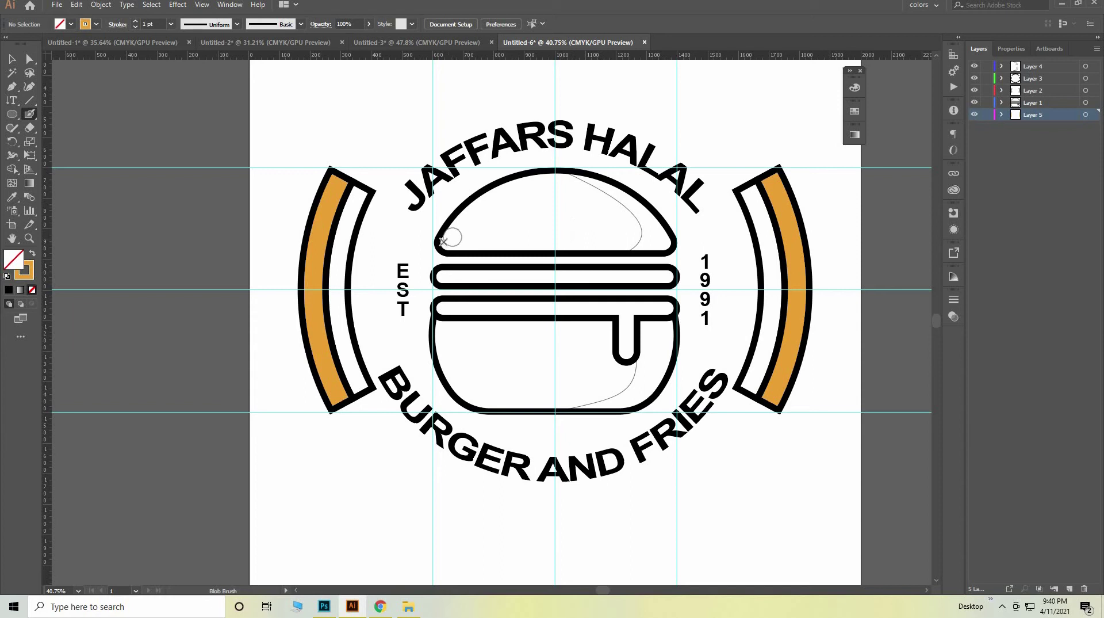
Step: Paint orange along the top bun's left and bottom edges
{"action": "left_click_drag", "start_coordinate": [448, 239], "coordinate": [553, 216]}
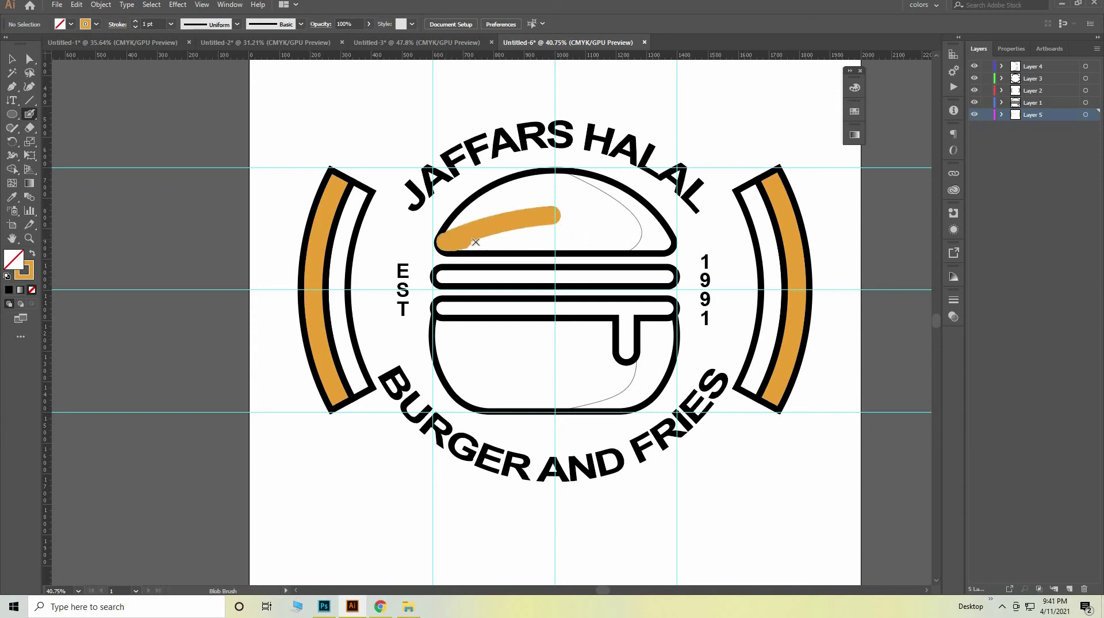
{"action": "mouse_move", "coordinate": [506, 241]}
{"action": "left_mouse_down"}
{"action": "mouse_move", "coordinate": [668, 246]}
{"action": "mouse_move", "coordinate": [643, 247]}
{"action": "left_mouse_up"}
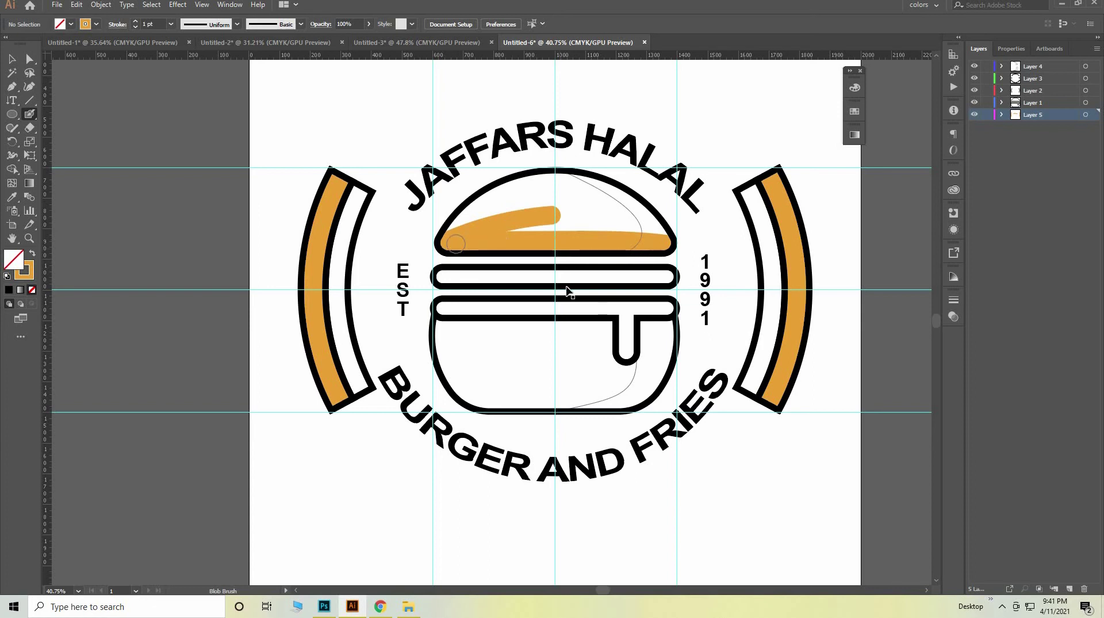
{"action": "scroll", "coordinate": [599, 296], "scroll_direction": "up", "scroll_amount": 2}
{"action": "scroll", "coordinate": [568, 290], "scroll_direction": "up", "scroll_amount": 4}
{"action": "left_click_drag", "start_coordinate": [569, 290], "coordinate": [576, 525]}
Step: Fill the rest of the top bun interior orange and send it behind the black outline
{"action": "mouse_move", "coordinate": [195, 315]}
{"action": "left_mouse_down"}
{"action": "mouse_move", "coordinate": [234, 271]}
{"action": "mouse_move", "coordinate": [357, 198]}
{"action": "mouse_move", "coordinate": [308, 219]}
{"action": "left_mouse_up"}
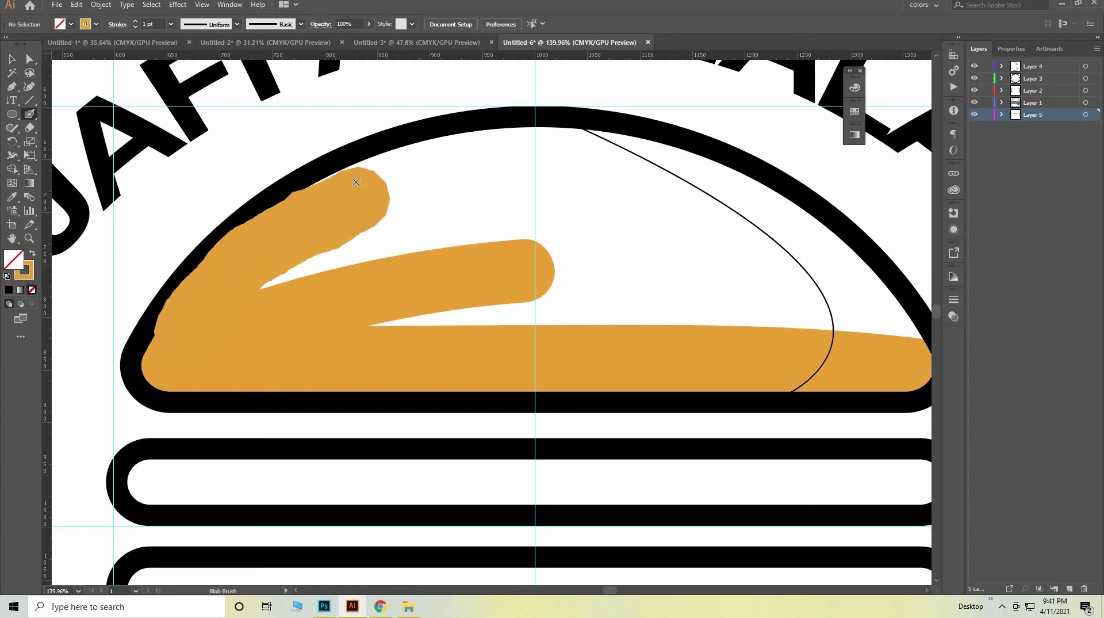
{"action": "mouse_move", "coordinate": [356, 182]}
{"action": "left_mouse_down"}
{"action": "mouse_move", "coordinate": [434, 161]}
{"action": "mouse_move", "coordinate": [638, 150]}
{"action": "left_mouse_up"}
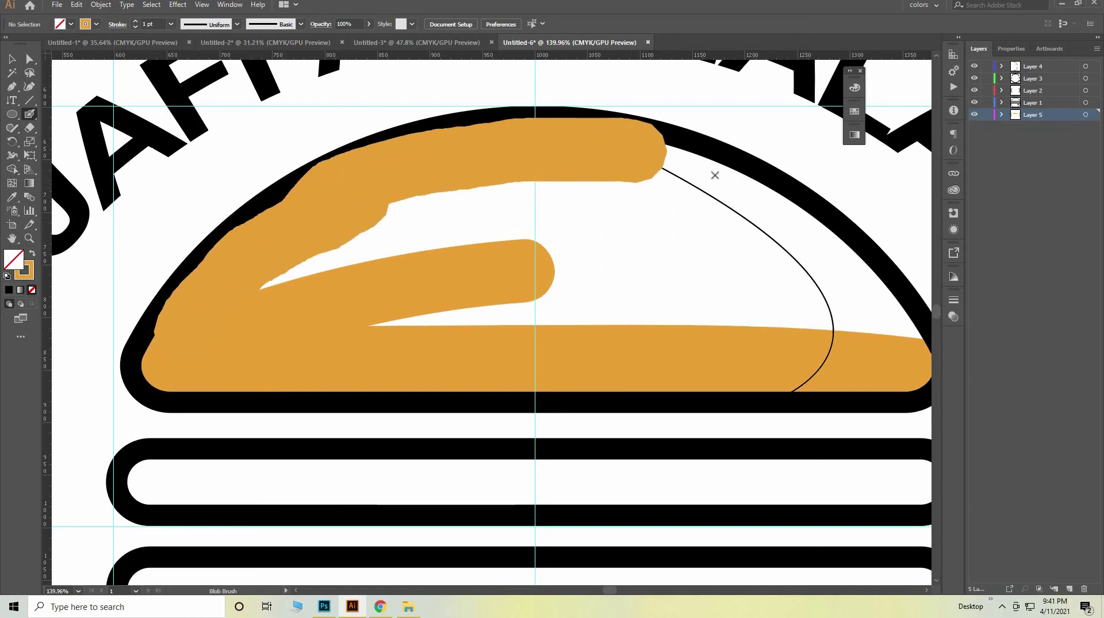
{"action": "mouse_move", "coordinate": [714, 175]}
{"action": "left_mouse_down"}
{"action": "mouse_move", "coordinate": [771, 205]}
{"action": "mouse_move", "coordinate": [820, 251]}
{"action": "mouse_move", "coordinate": [878, 336]}
{"action": "mouse_move", "coordinate": [888, 332]}
{"action": "mouse_move", "coordinate": [856, 314]}
{"action": "left_mouse_up"}
{"action": "mouse_move", "coordinate": [583, 309]}
{"action": "left_mouse_down"}
{"action": "mouse_move", "coordinate": [308, 320]}
{"action": "mouse_move", "coordinate": [276, 276]}
{"action": "mouse_move", "coordinate": [426, 201]}
{"action": "left_mouse_up"}
{"action": "mouse_move", "coordinate": [571, 199]}
{"action": "left_mouse_down"}
{"action": "mouse_move", "coordinate": [663, 205]}
{"action": "mouse_move", "coordinate": [799, 256]}
{"action": "mouse_move", "coordinate": [663, 271]}
{"action": "left_mouse_up"}
{"action": "left_click_drag", "start_coordinate": [426, 278], "coordinate": [478, 240]}
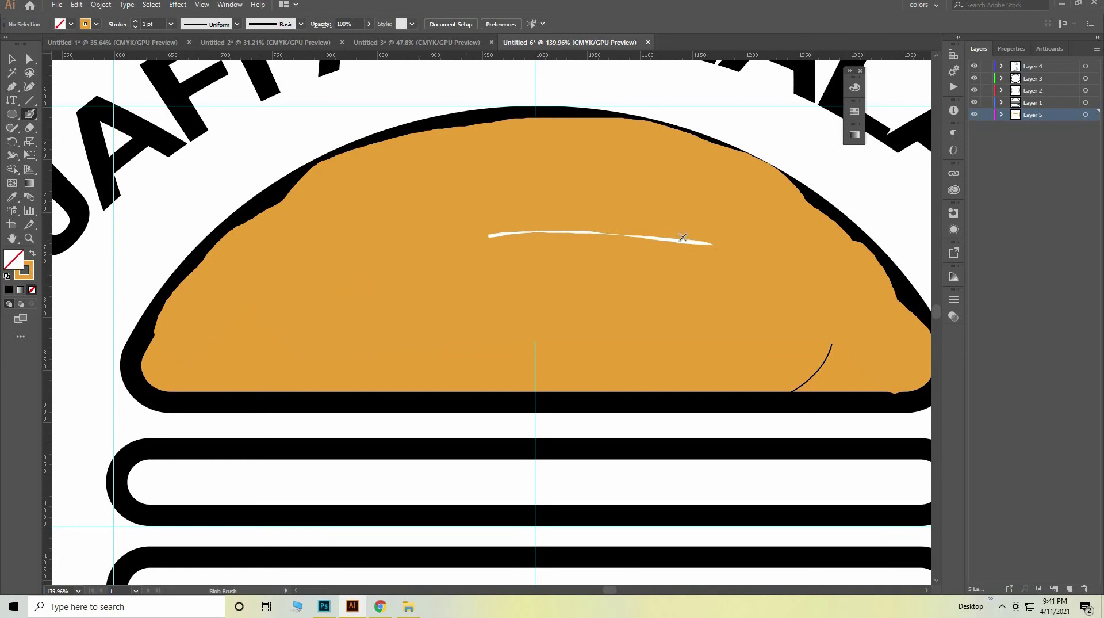
{"action": "left_click_drag", "start_coordinate": [682, 236], "coordinate": [654, 329]}
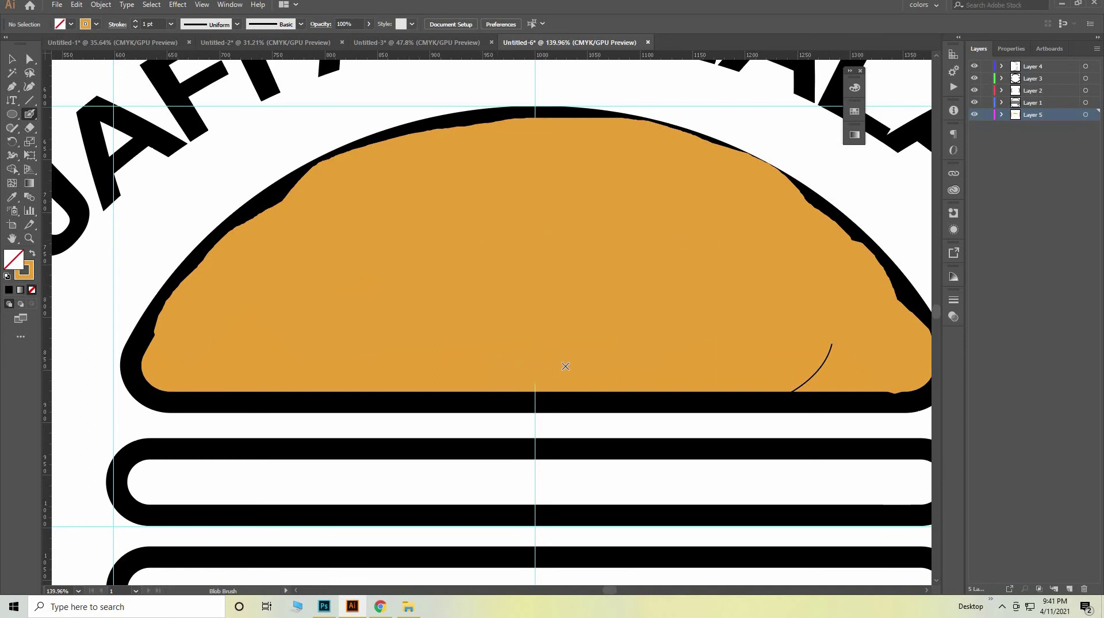
{"action": "key", "text": "ctrl+bracketleft"}
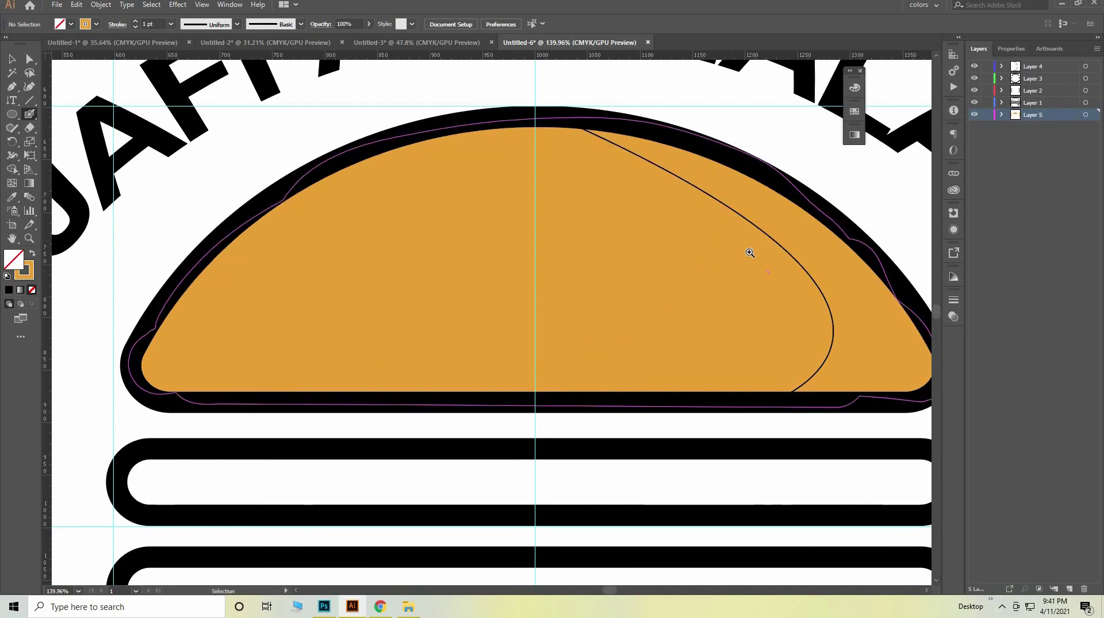
{"action": "left_click", "coordinate": [674, 206], "text": "alt"}
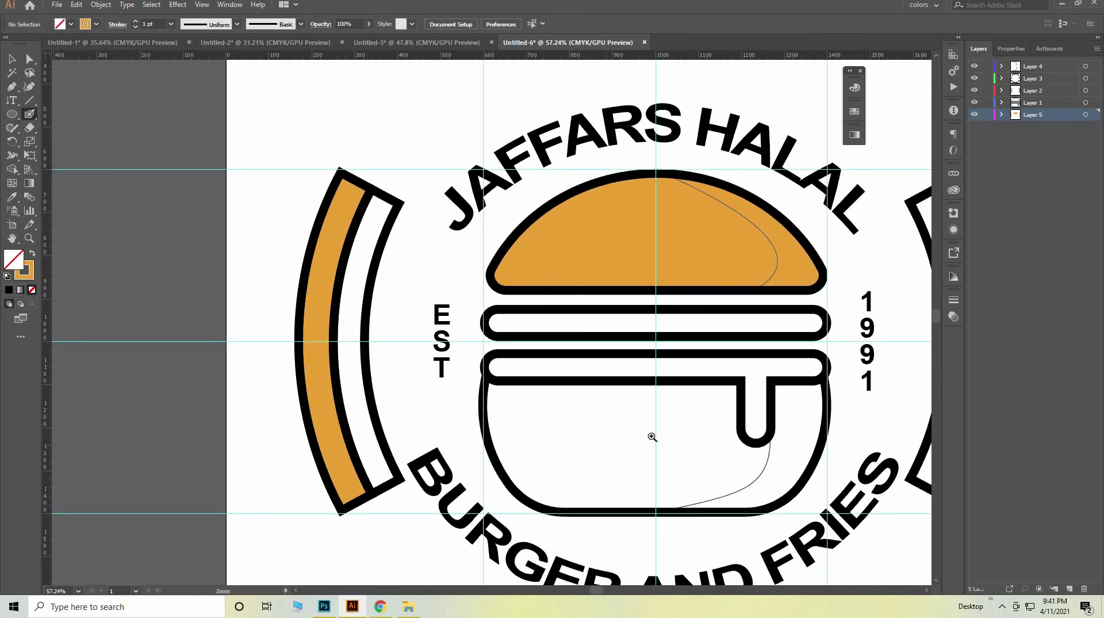
Step: Zoom in and paint an orange blob in the bottom bun's upper-left corner
{"action": "left_click_drag", "start_coordinate": [652, 436], "coordinate": [695, 439]}
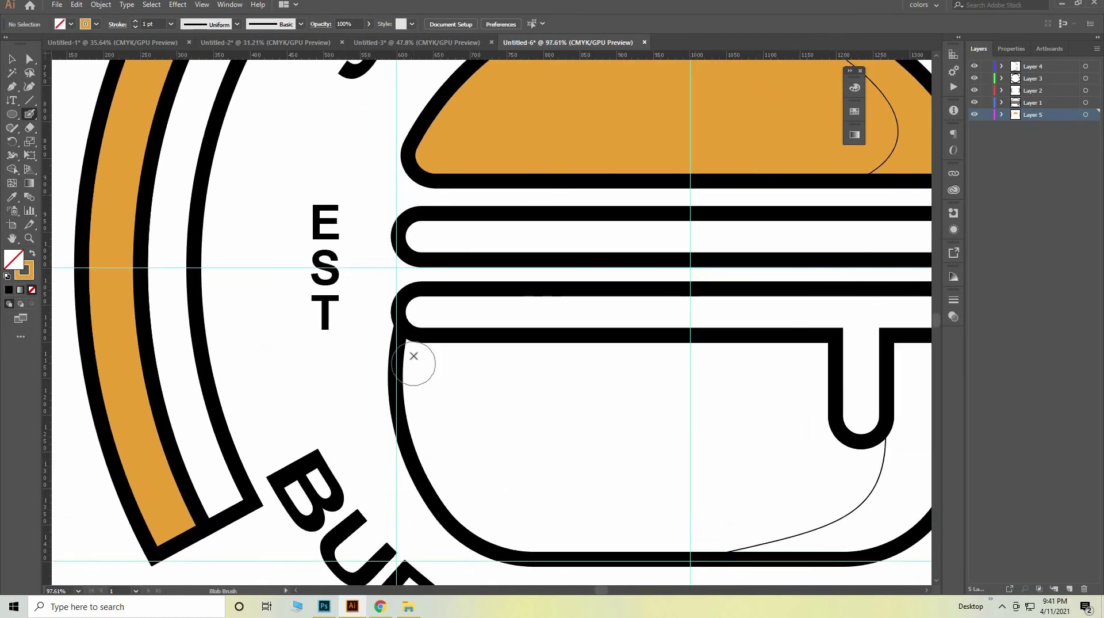
{"action": "mouse_move", "coordinate": [413, 352]}
{"action": "left_mouse_down"}
{"action": "mouse_move", "coordinate": [447, 469]}
{"action": "mouse_move", "coordinate": [493, 529]}
{"action": "mouse_move", "coordinate": [537, 546]}
{"action": "mouse_move", "coordinate": [614, 551]}
{"action": "mouse_move", "coordinate": [639, 522]}
{"action": "left_mouse_up"}
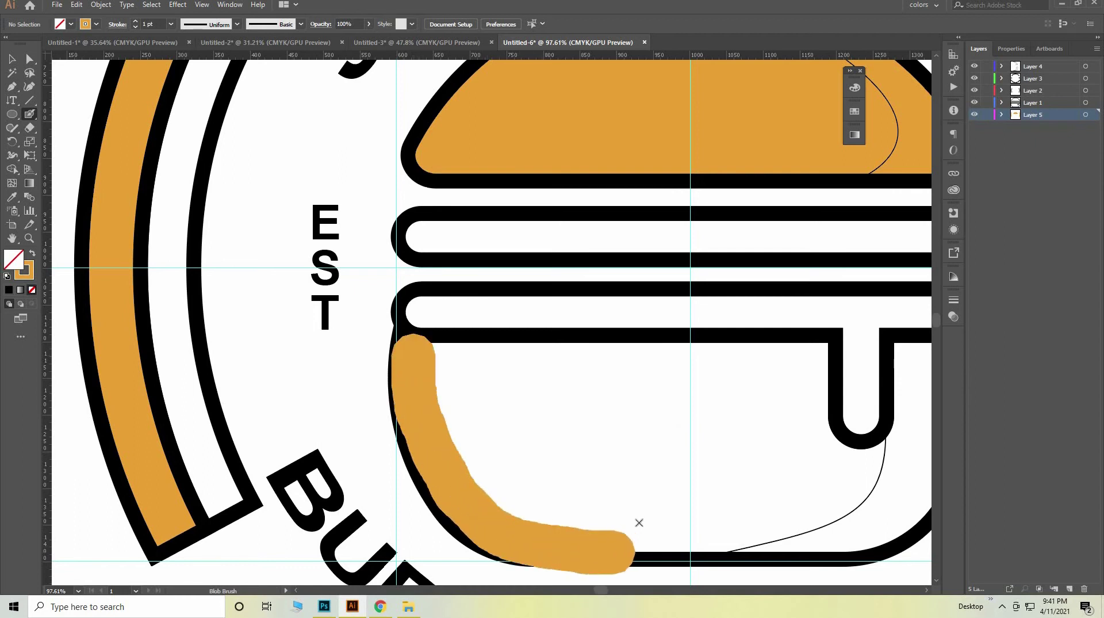
{"action": "key", "text": "v"}
{"action": "key", "text": "ctrl+z"}
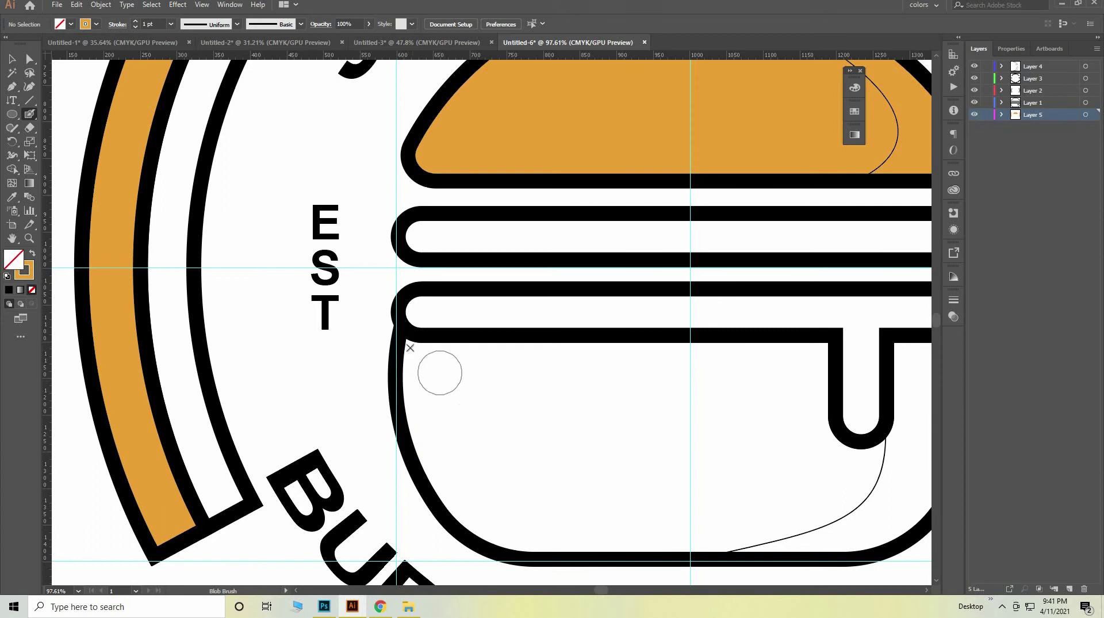
{"action": "left_click", "coordinate": [409, 346]}
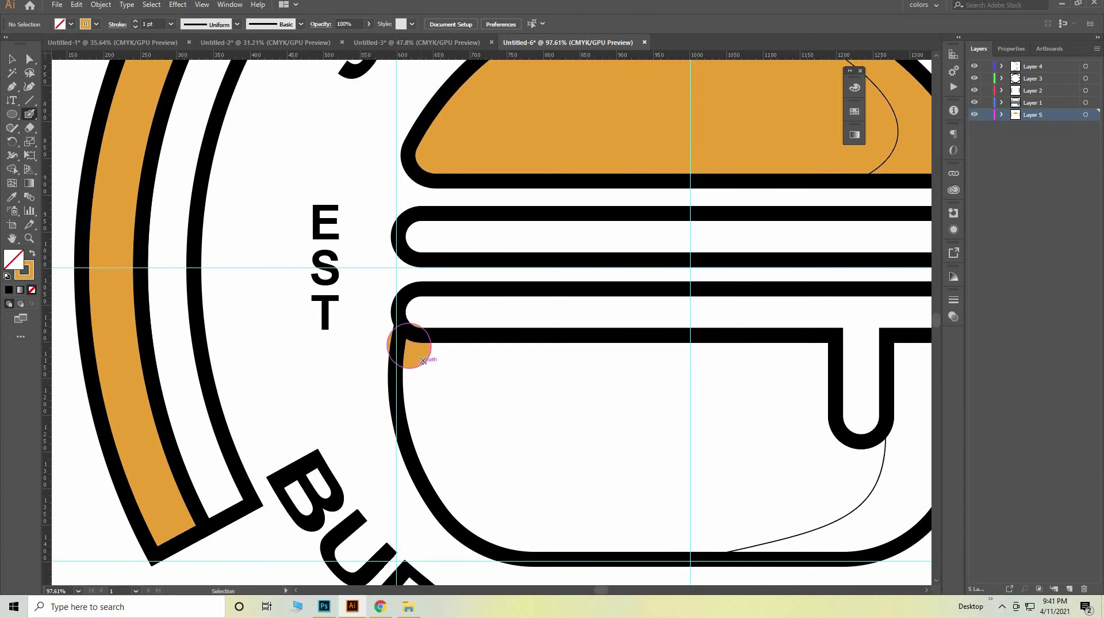
{"action": "key", "text": "ctrl+z"}
{"action": "left_click_drag", "start_coordinate": [412, 356], "coordinate": [727, 459]}
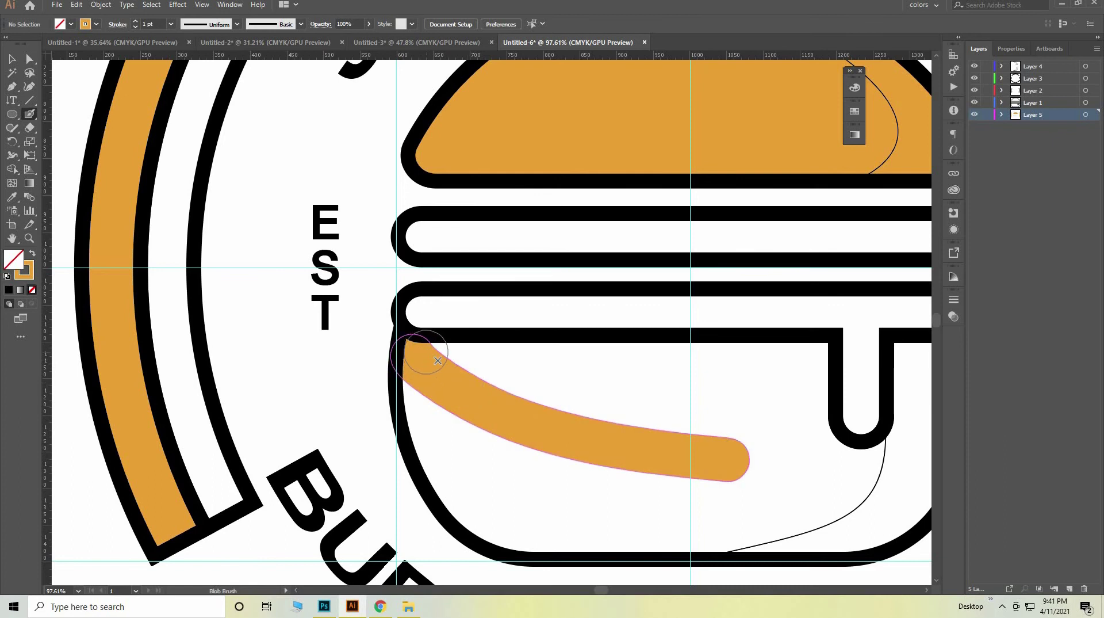
Step: Paint orange across the bottom bun's top edge and down beside the white drip
{"action": "left_click_drag", "start_coordinate": [483, 365], "coordinate": [476, 366]}
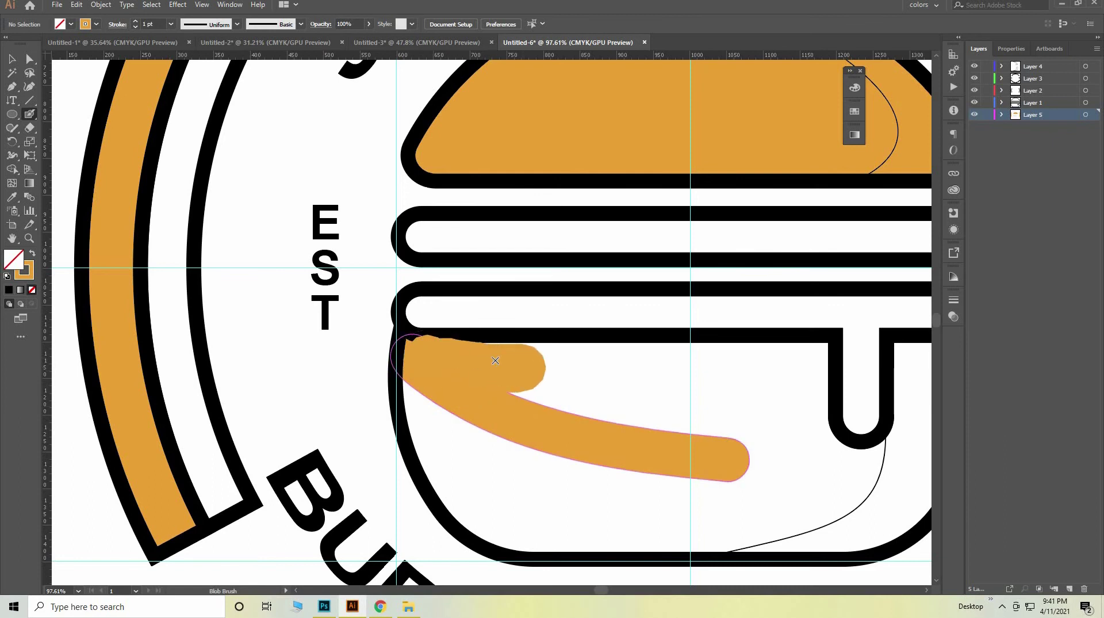
{"action": "left_click_drag", "start_coordinate": [549, 363], "coordinate": [817, 362]}
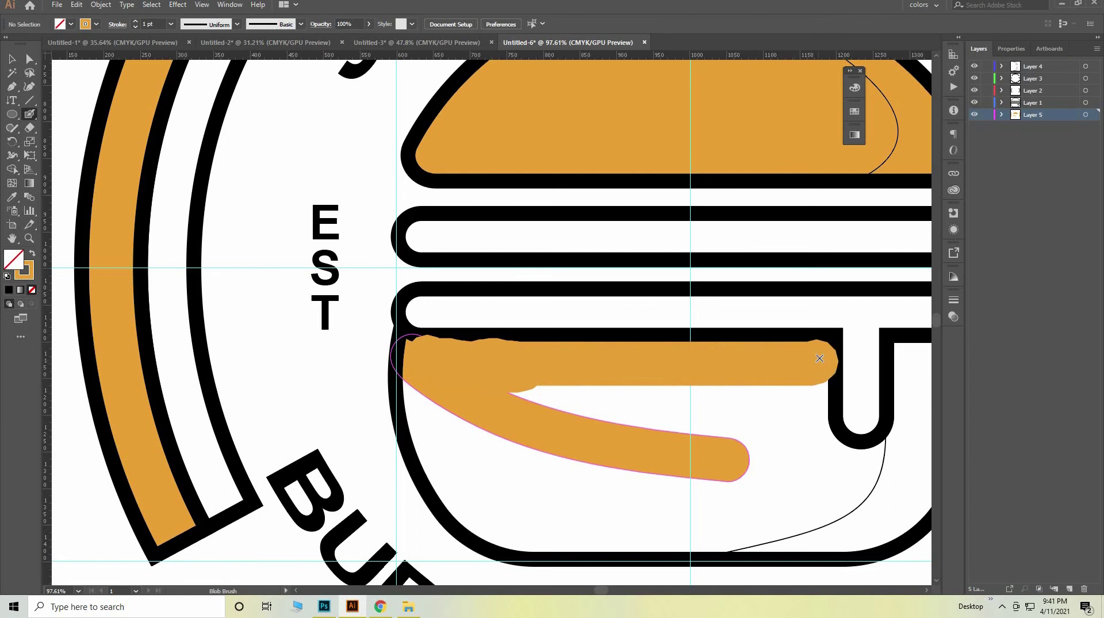
{"action": "mouse_move", "coordinate": [819, 351]}
{"action": "left_mouse_down"}
{"action": "mouse_move", "coordinate": [825, 436]}
{"action": "mouse_move", "coordinate": [813, 443]}
{"action": "left_mouse_up"}
{"action": "key", "text": "ctrl+z"}
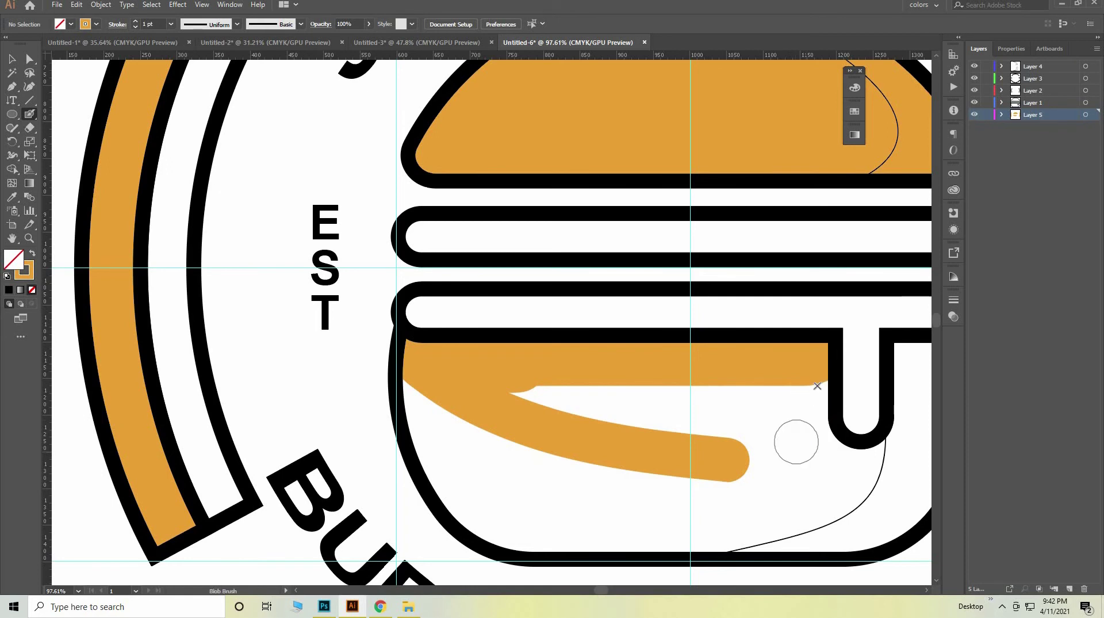
{"action": "left_click_drag", "start_coordinate": [813, 379], "coordinate": [816, 443]}
{"action": "left_click_drag", "start_coordinate": [819, 492], "coordinate": [575, 402]}
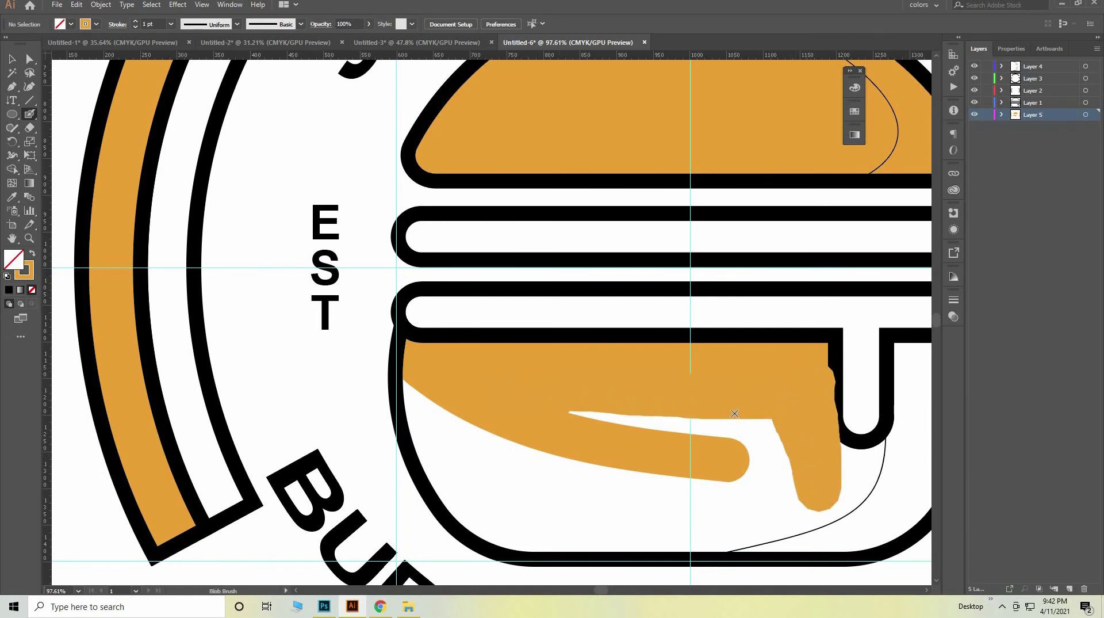
{"action": "mouse_move", "coordinate": [735, 413]}
{"action": "left_mouse_down"}
{"action": "mouse_move", "coordinate": [770, 446]}
{"action": "mouse_move", "coordinate": [573, 443]}
{"action": "mouse_move", "coordinate": [439, 414]}
{"action": "mouse_move", "coordinate": [419, 382]}
{"action": "mouse_move", "coordinate": [454, 473]}
{"action": "mouse_move", "coordinate": [610, 474]}
{"action": "mouse_move", "coordinate": [575, 494]}
{"action": "mouse_move", "coordinate": [515, 457]}
{"action": "left_mouse_up"}
Step: Fill the bun's lower-left edge and bottom orange, undoing the bad right-side strokes
{"action": "scroll", "coordinate": [506, 403], "scroll_direction": "down", "scroll_amount": 3}
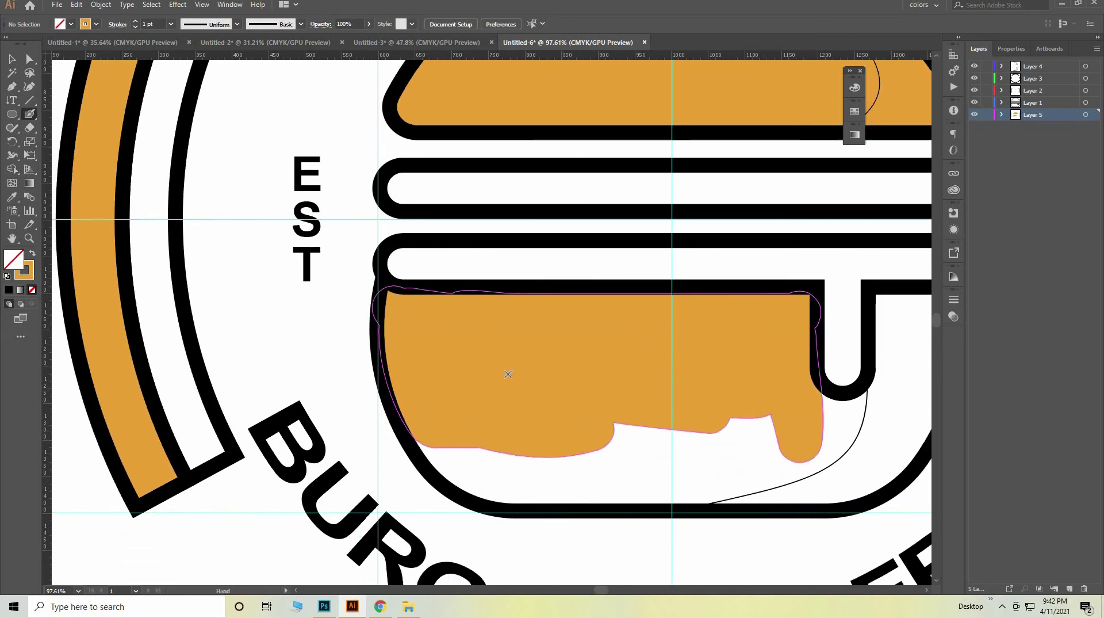
{"action": "scroll", "coordinate": [506, 379], "scroll_direction": "right", "scroll_amount": 2}
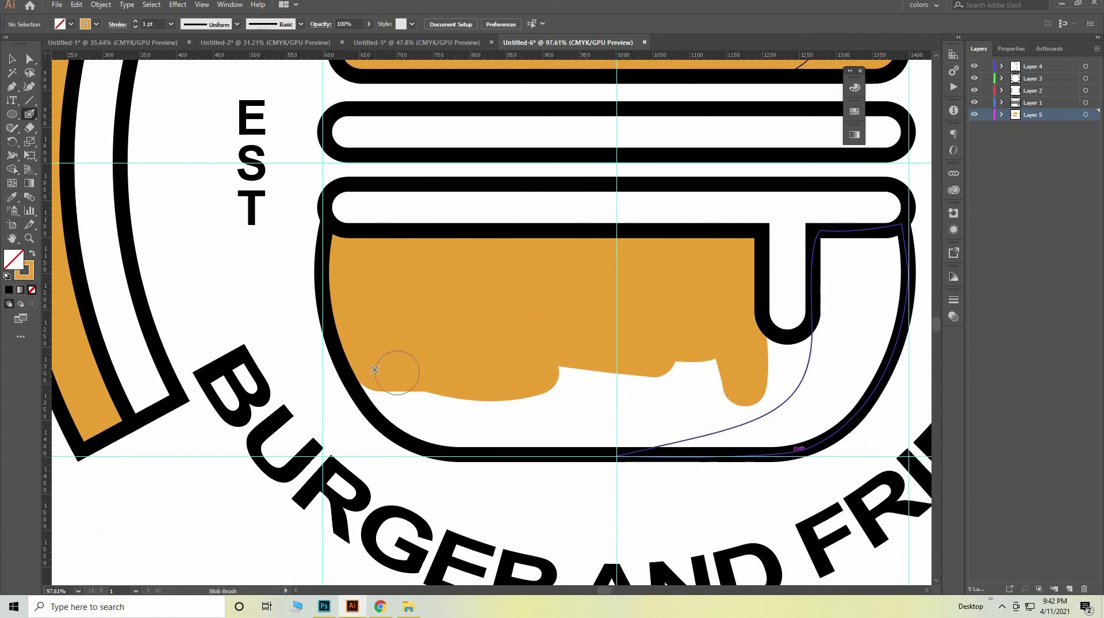
{"action": "mouse_move", "coordinate": [383, 383]}
{"action": "left_mouse_down"}
{"action": "mouse_move", "coordinate": [423, 423]}
{"action": "mouse_move", "coordinate": [471, 439]}
{"action": "mouse_move", "coordinate": [581, 431]}
{"action": "left_mouse_up"}
{"action": "left_click_drag", "start_coordinate": [424, 394], "coordinate": [494, 409]}
{"action": "mouse_move", "coordinate": [669, 413]}
{"action": "left_mouse_down"}
{"action": "mouse_move", "coordinate": [818, 374]}
{"action": "mouse_move", "coordinate": [816, 359]}
{"action": "mouse_move", "coordinate": [764, 369]}
{"action": "mouse_move", "coordinate": [828, 322]}
{"action": "mouse_move", "coordinate": [835, 259]}
{"action": "mouse_move", "coordinate": [889, 238]}
{"action": "mouse_move", "coordinate": [898, 253]}
{"action": "mouse_move", "coordinate": [879, 271]}
{"action": "mouse_move", "coordinate": [883, 334]}
{"action": "mouse_move", "coordinate": [869, 366]}
{"action": "left_mouse_up"}
{"action": "key", "text": "ctrl+z"}
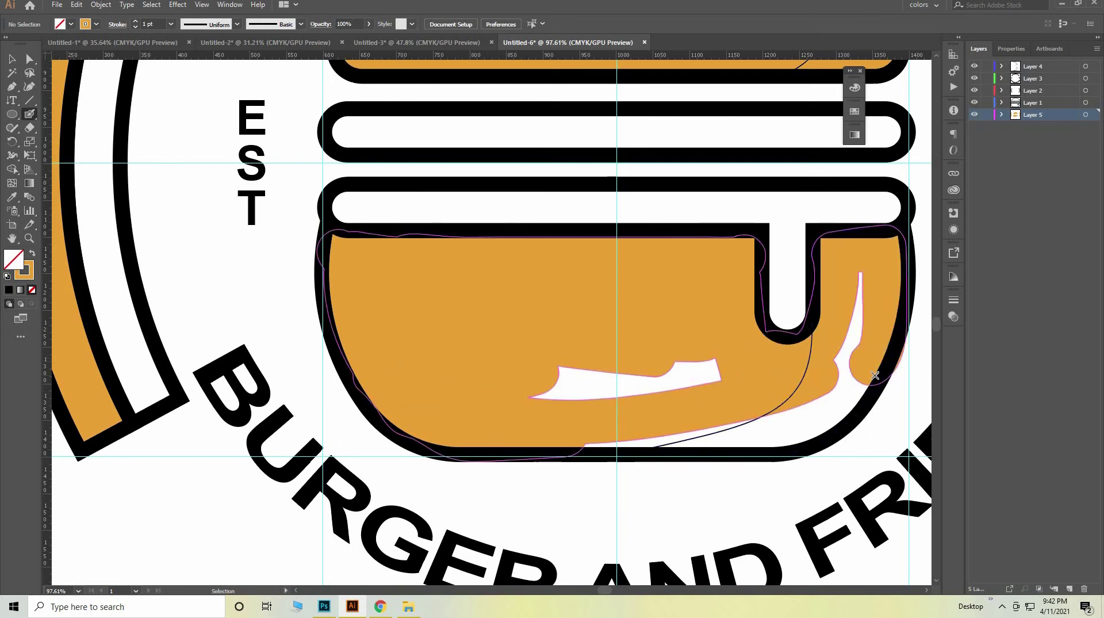
{"action": "key", "text": "ctrl+z"}
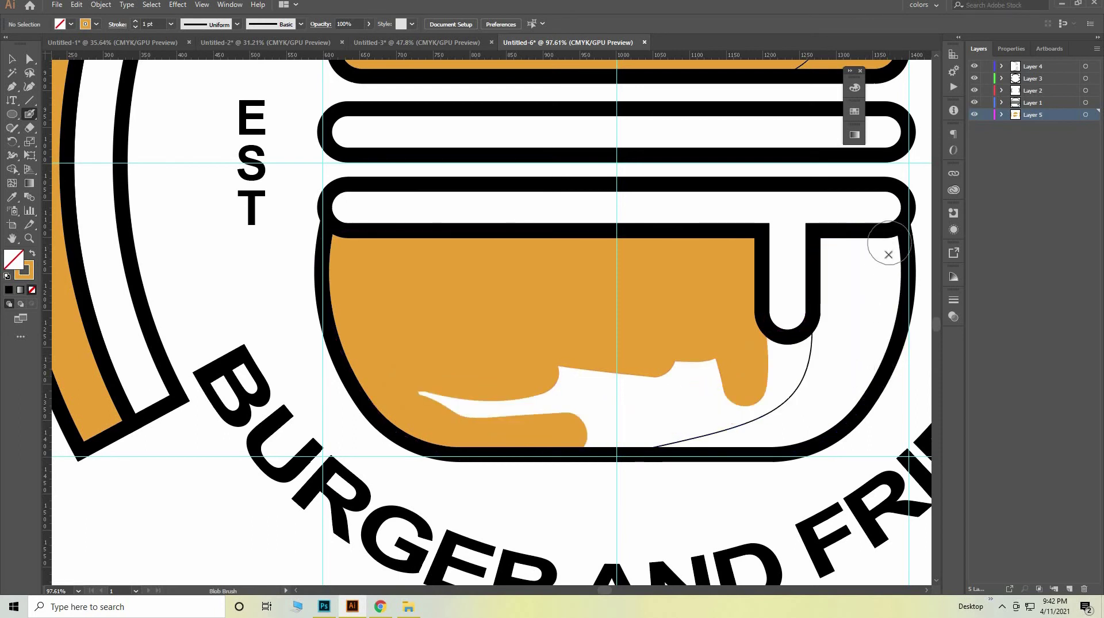
Step: Fill the bun's right gap beside the drip with orange
{"action": "left_click_drag", "start_coordinate": [889, 244], "coordinate": [860, 319]}
{"action": "mouse_move", "coordinate": [821, 410]}
{"action": "left_mouse_down"}
{"action": "mouse_move", "coordinate": [851, 264]}
{"action": "mouse_move", "coordinate": [788, 431]}
{"action": "left_mouse_up"}
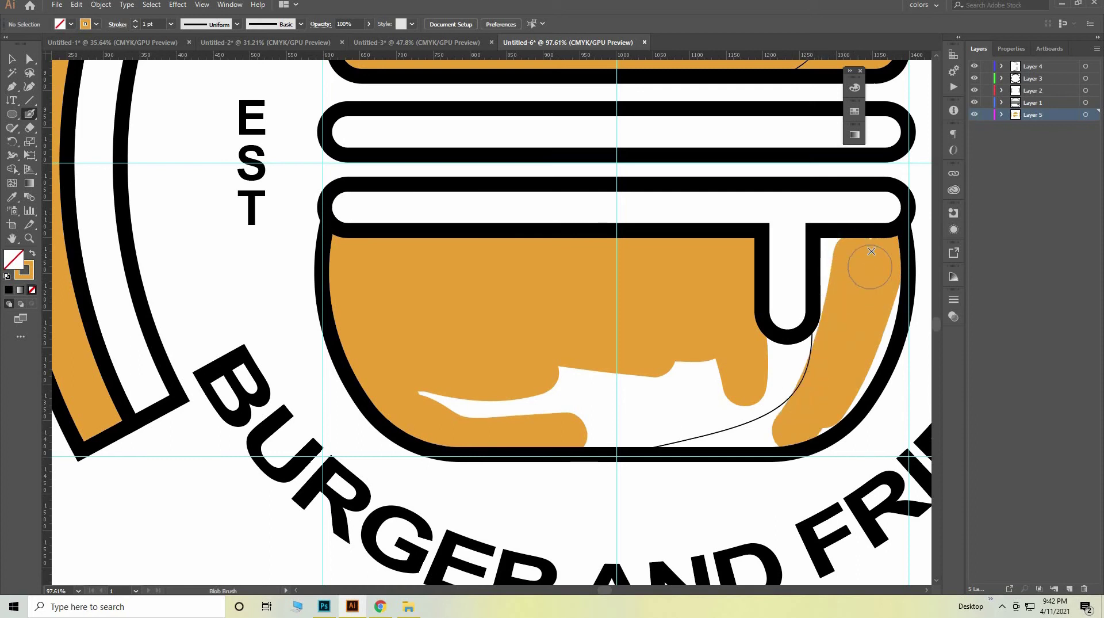
{"action": "left_click_drag", "start_coordinate": [836, 251], "coordinate": [832, 338]}
{"action": "left_click_drag", "start_coordinate": [790, 416], "coordinate": [811, 339]}
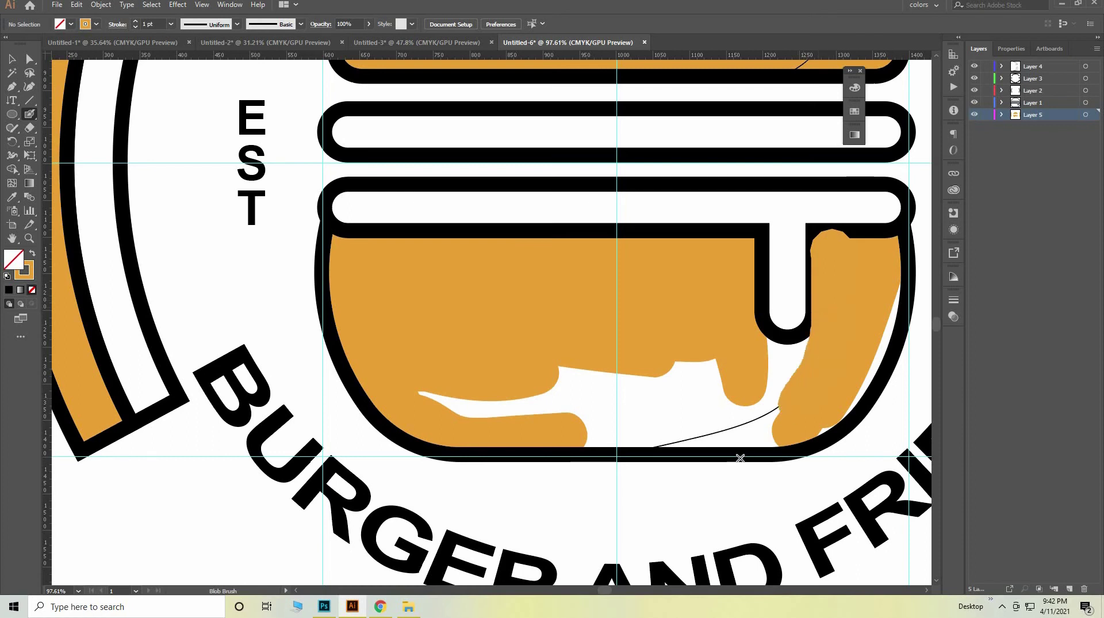
{"action": "mouse_move", "coordinate": [828, 242]}
{"action": "left_mouse_down"}
{"action": "mouse_move", "coordinate": [790, 401]}
{"action": "mouse_move", "coordinate": [655, 446]}
{"action": "left_mouse_up"}
{"action": "key", "text": "ctrl+z"}
{"action": "key", "text": "ctrl+z"}
Step: Paint over the remaining white gaps below the drip and along the right inner edge
{"action": "left_click_drag", "start_coordinate": [833, 263], "coordinate": [831, 256]}
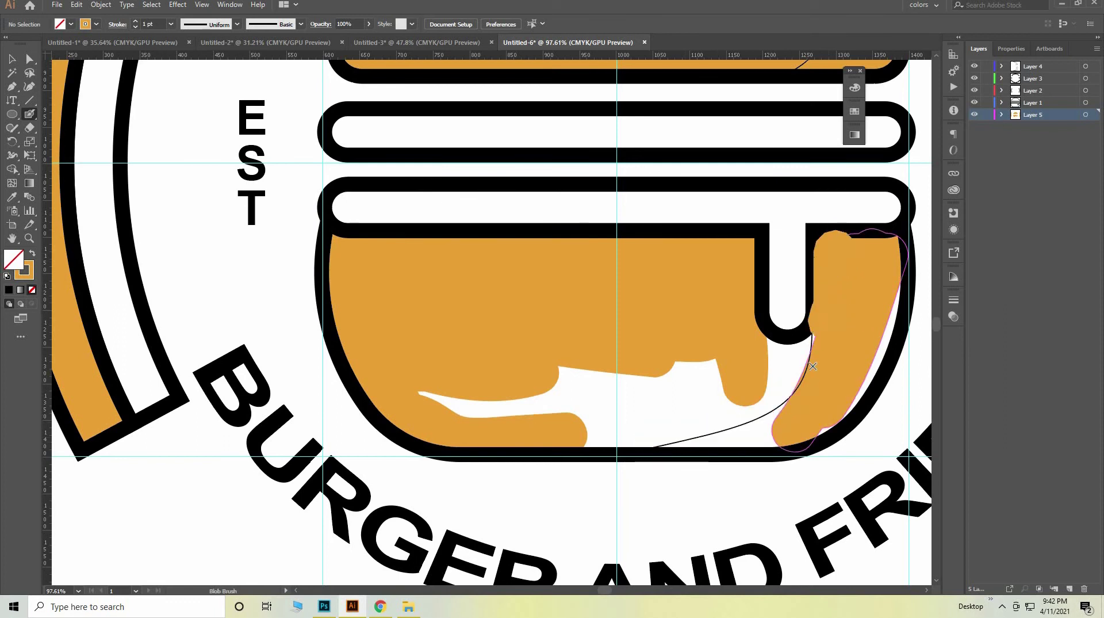
{"action": "left_click_drag", "start_coordinate": [813, 366], "coordinate": [438, 394]}
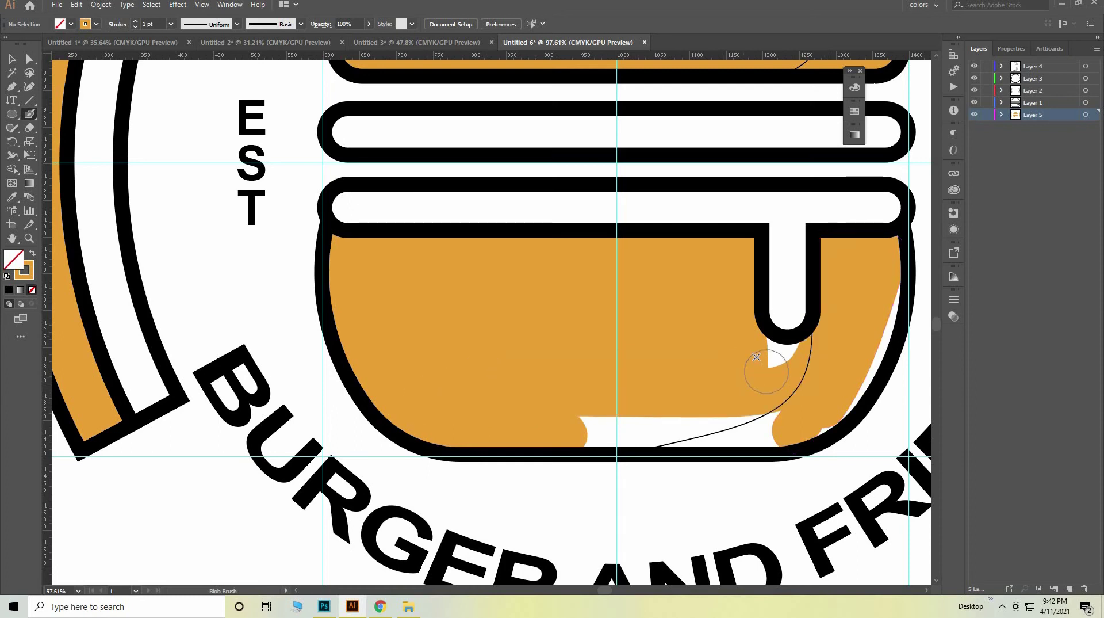
{"action": "left_click_drag", "start_coordinate": [769, 355], "coordinate": [799, 357]}
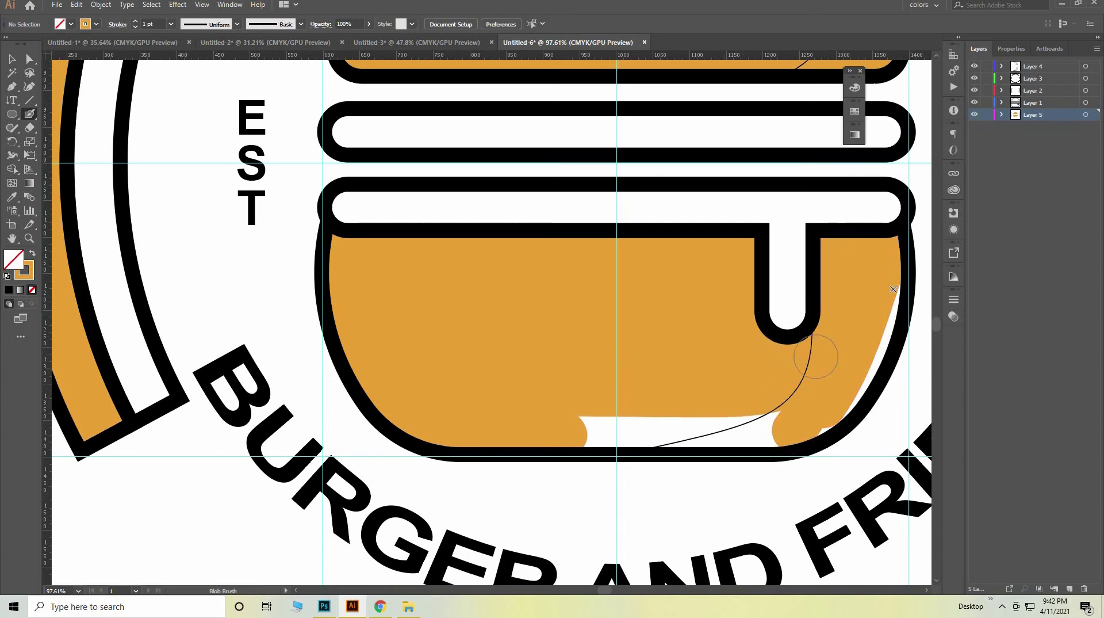
{"action": "mouse_move", "coordinate": [885, 292]}
{"action": "left_mouse_down"}
{"action": "mouse_move", "coordinate": [817, 416]}
{"action": "mouse_move", "coordinate": [724, 438]}
{"action": "mouse_move", "coordinate": [545, 431]}
{"action": "left_mouse_up"}
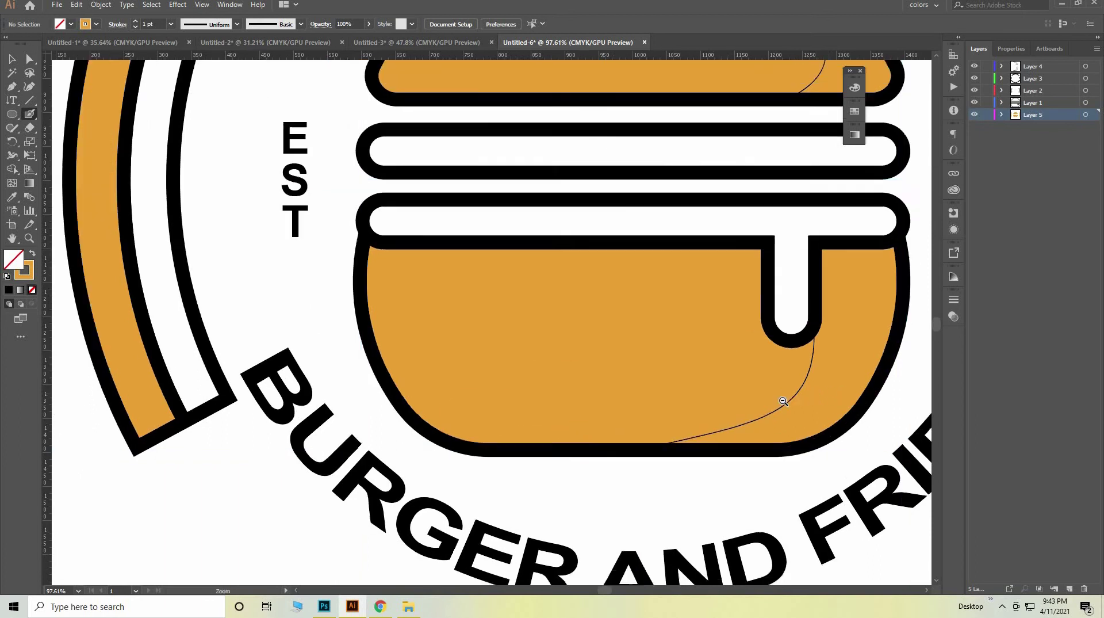
{"action": "scroll", "coordinate": [783, 397], "scroll_direction": "down", "scroll_amount": 2}
Step: Set the fill to orange E78F30 in the Color Picker, then swap fill and stroke
{"action": "scroll", "coordinate": [758, 402], "scroll_direction": "down", "scroll_amount": 1}
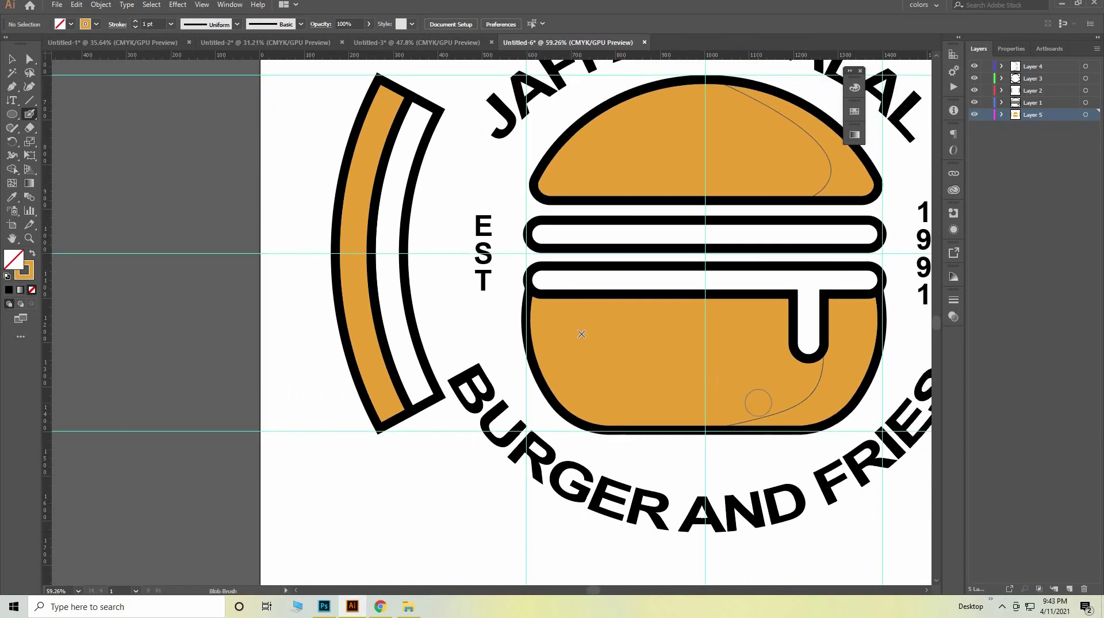
{"action": "double_click", "coordinate": [13, 259]}
{"action": "type", "text": "E78F30"}
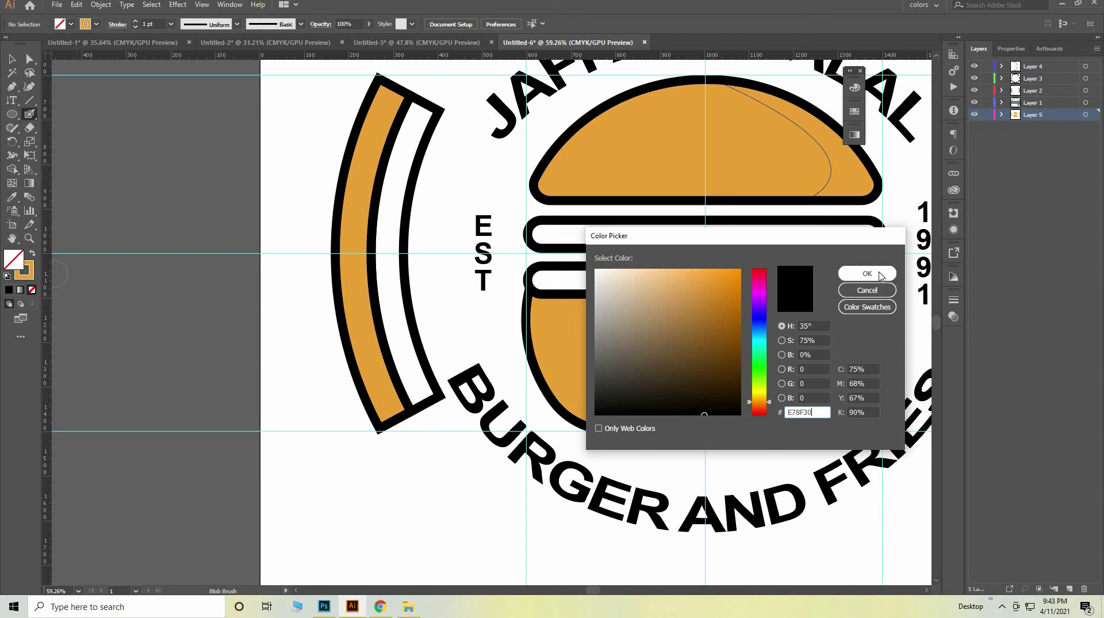
{"action": "key", "text": "Tab"}
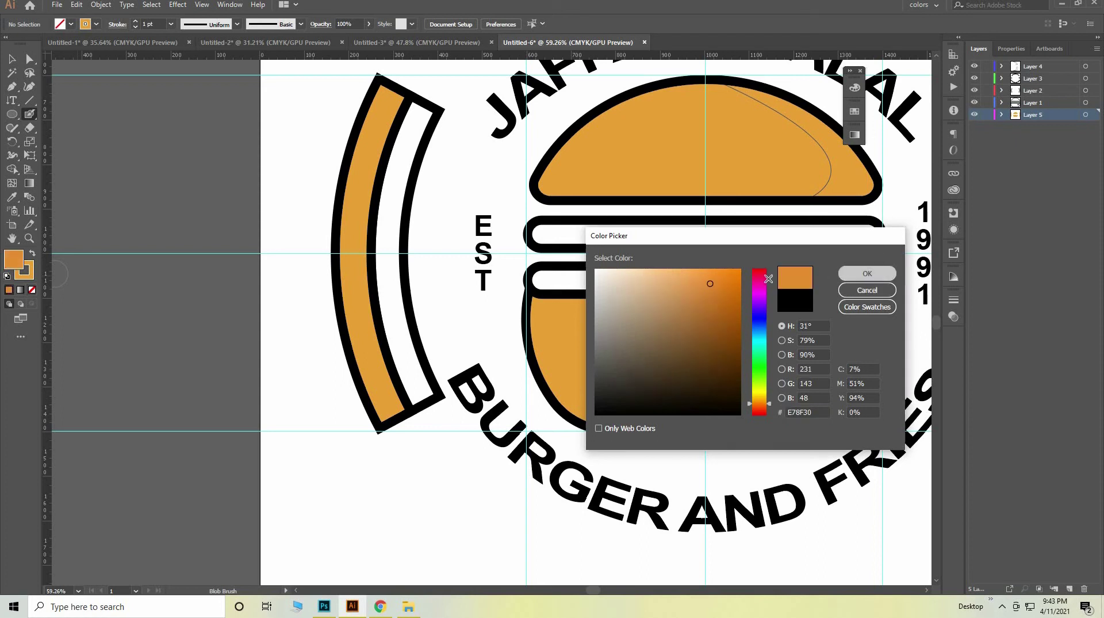
{"action": "left_click", "coordinate": [867, 274]}
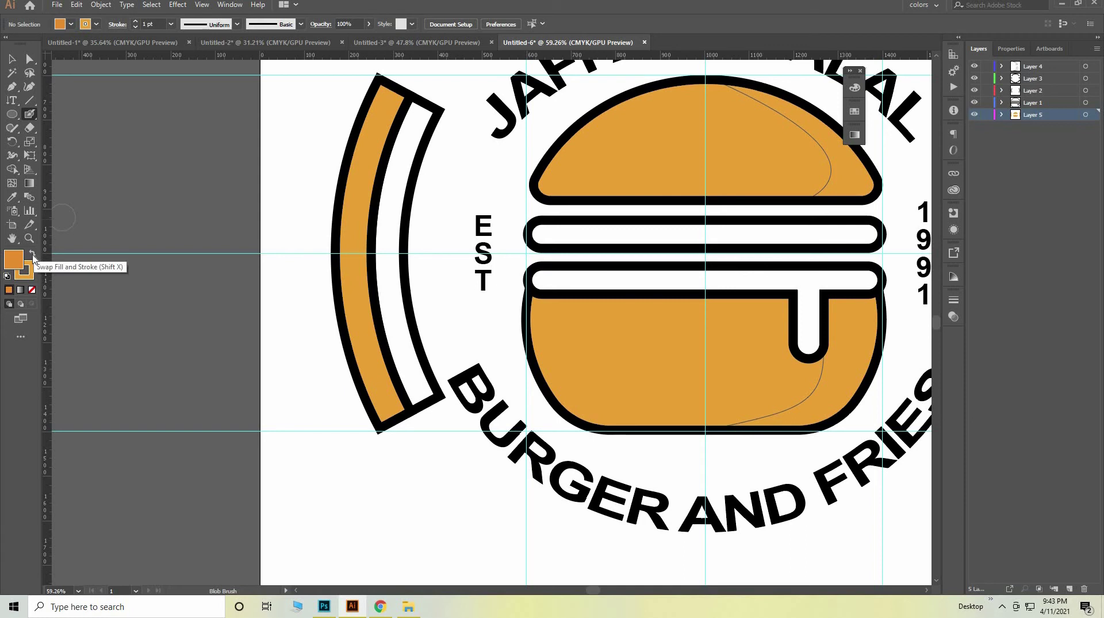
{"action": "left_click", "coordinate": [32, 256]}
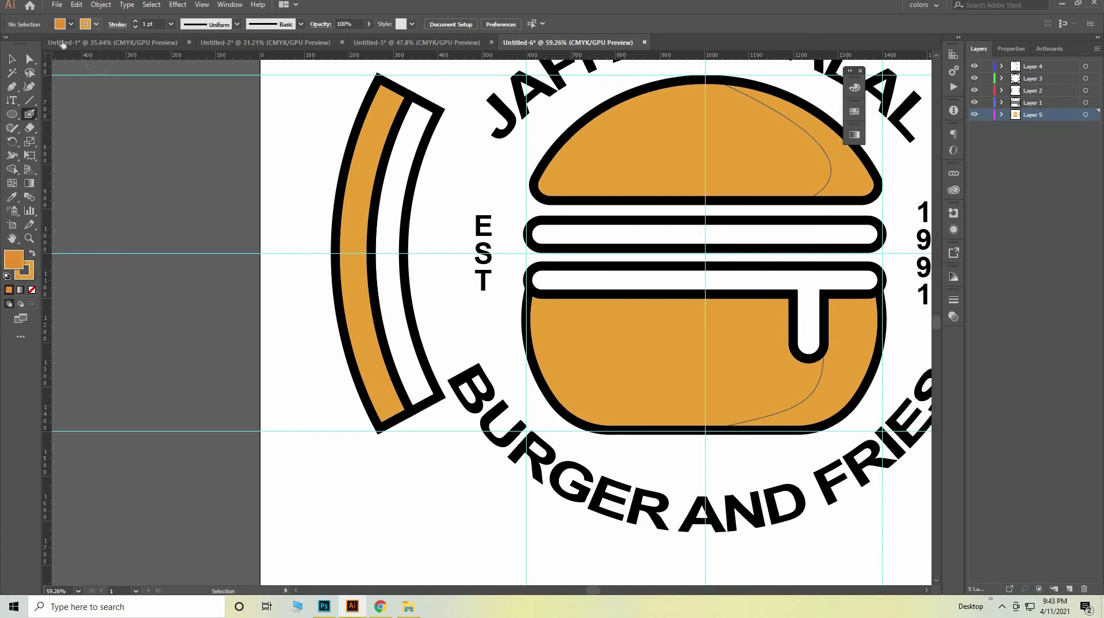
Step: Set the stroke to None and expand Layer 4 to reveal its shading paths
{"action": "left_click", "coordinate": [96, 24]}
{"action": "left_click", "coordinate": [8, 43]}
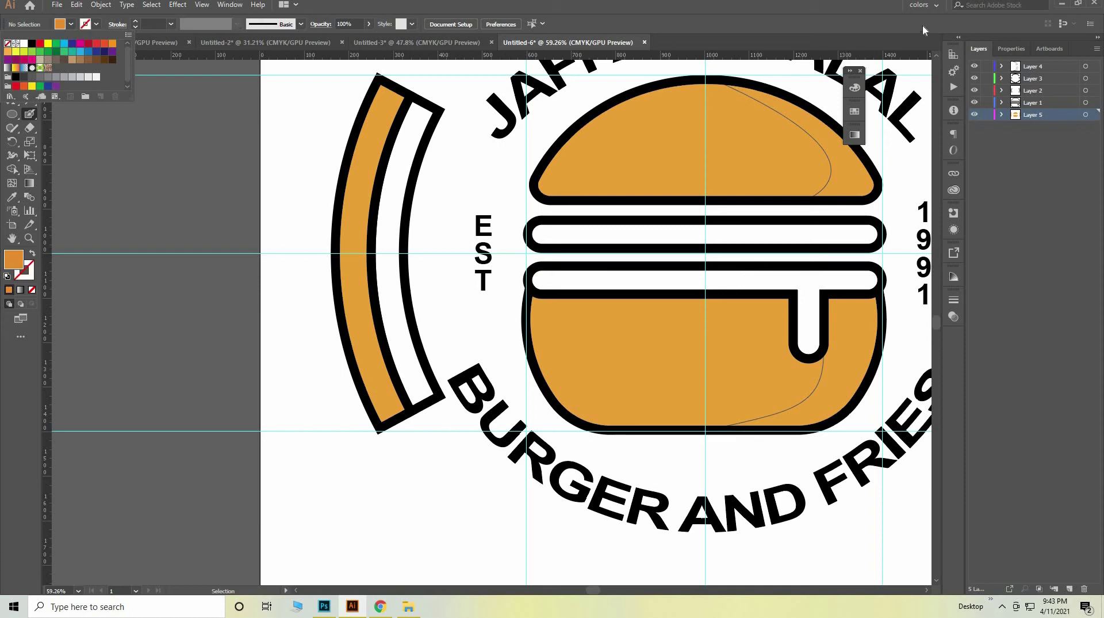
{"action": "left_click", "coordinate": [1057, 65]}
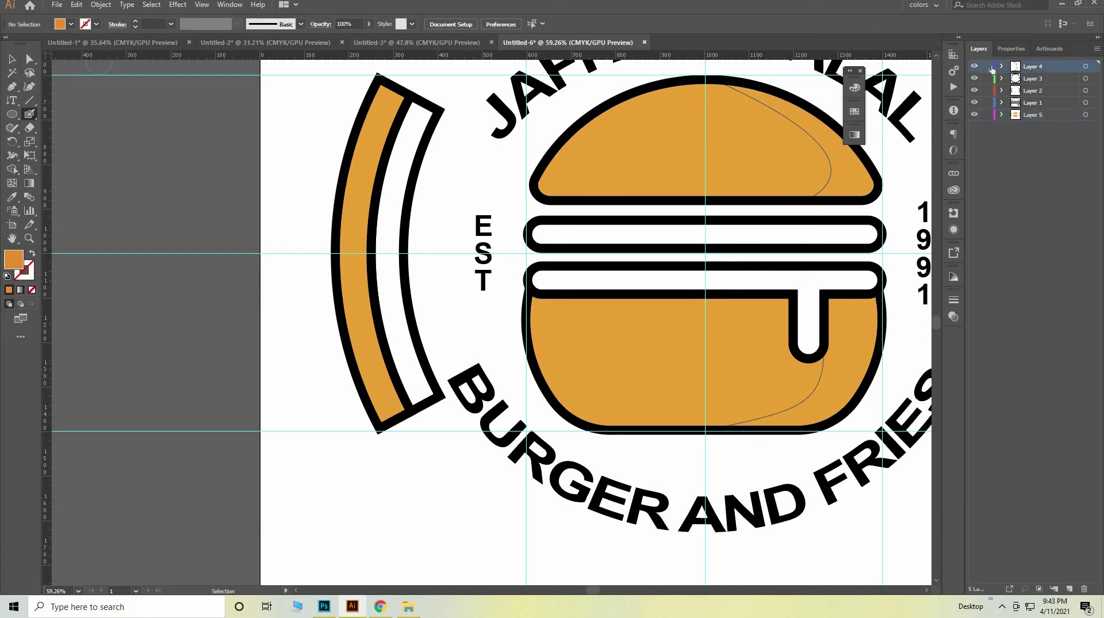
{"action": "left_click", "coordinate": [1054, 67]}
{"action": "left_click", "coordinate": [1002, 67]}
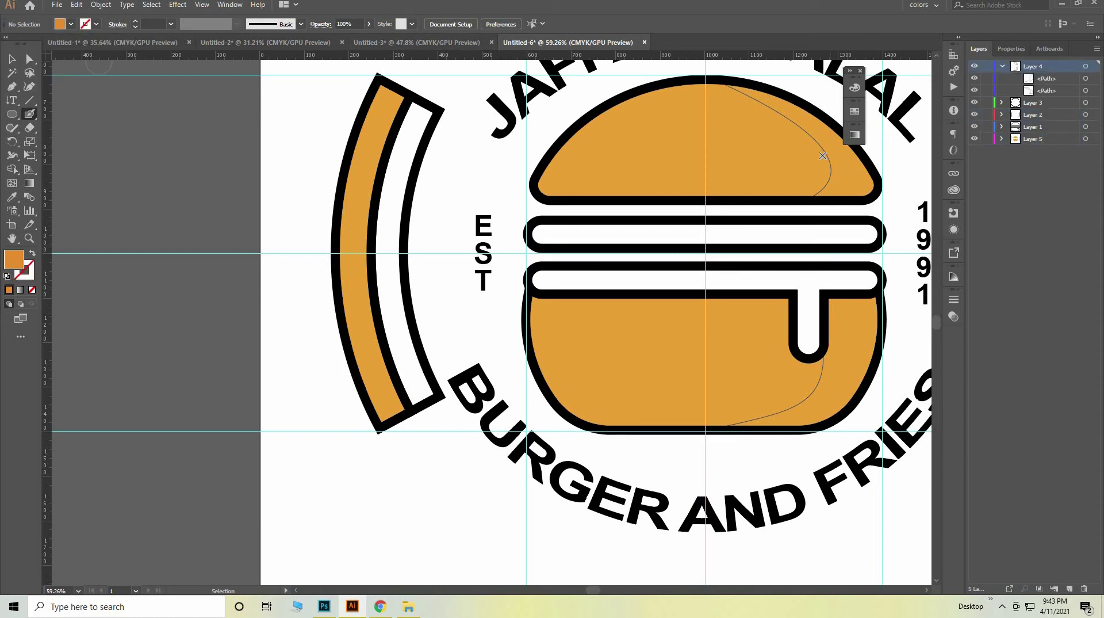
{"action": "left_click", "coordinate": [11, 59]}
Step: Give the top bun's shading shape an orange fill and no stroke
{"action": "left_click", "coordinate": [829, 161]}
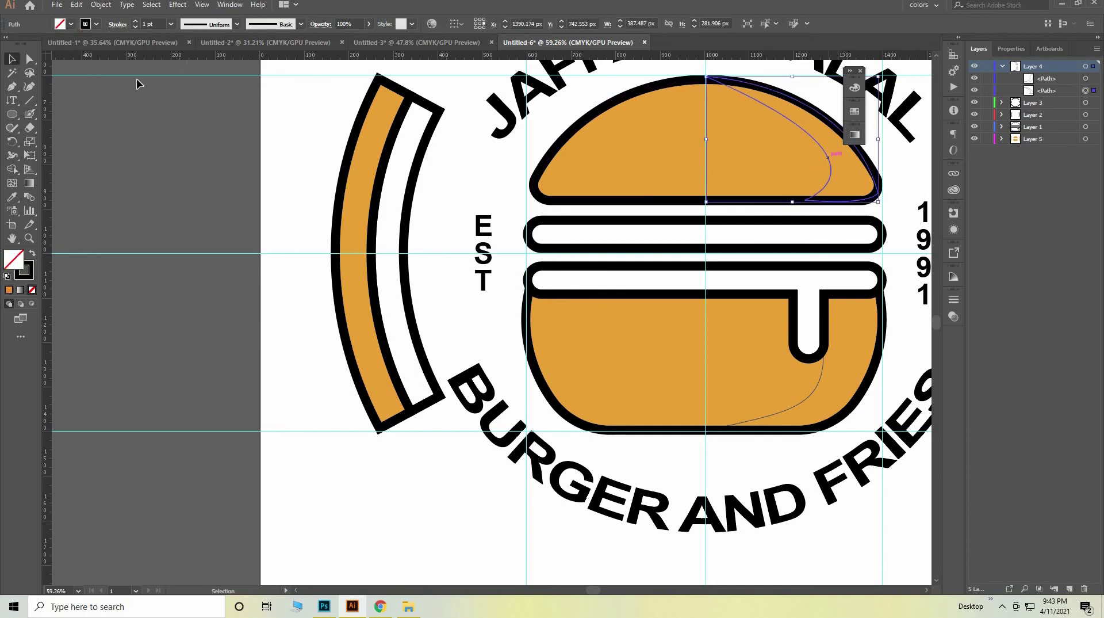
{"action": "left_click", "coordinate": [9, 292]}
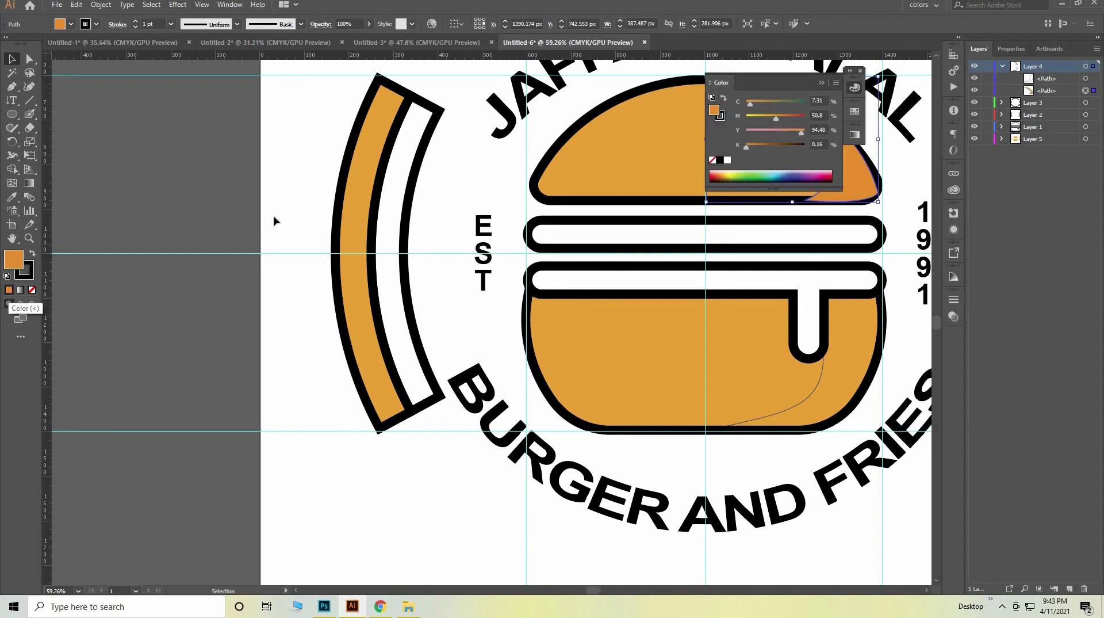
{"action": "left_click", "coordinate": [861, 69]}
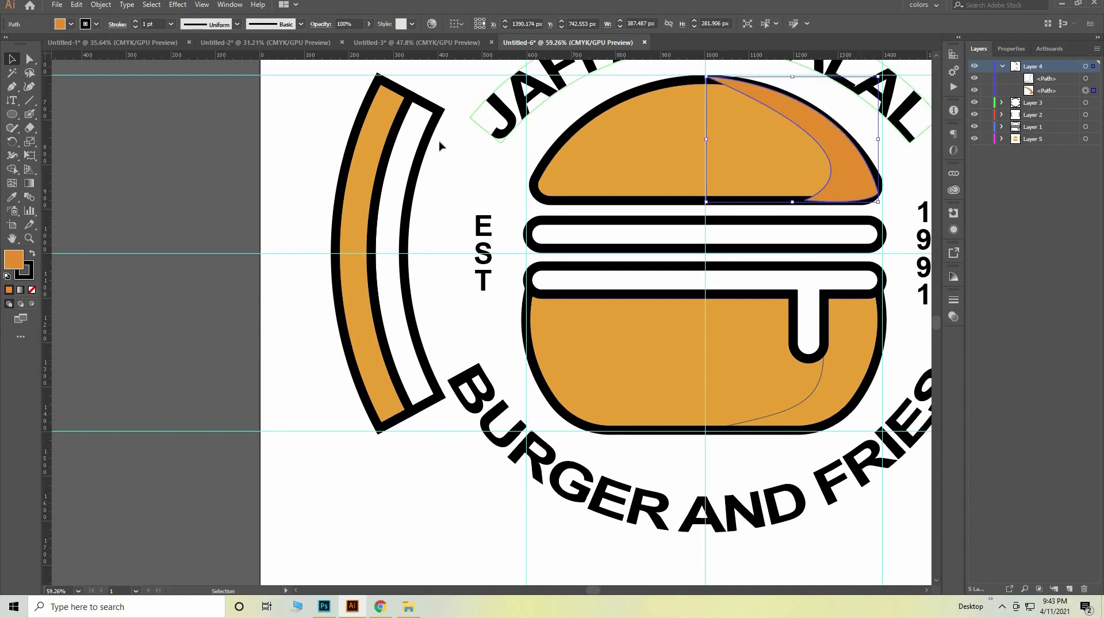
{"action": "left_click", "coordinate": [97, 24]}
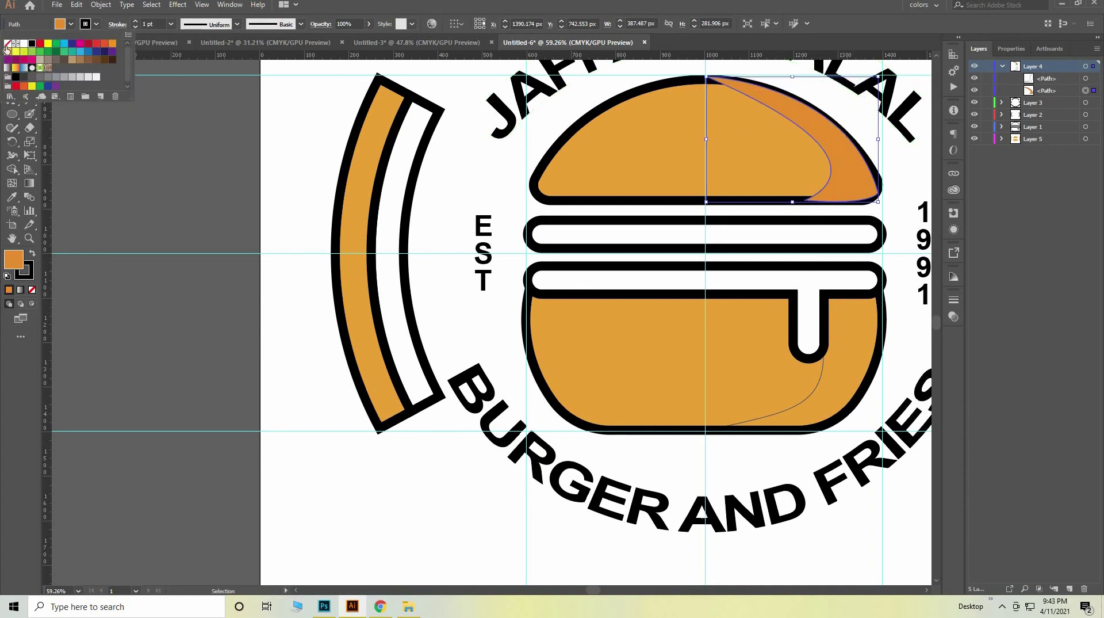
{"action": "left_click", "coordinate": [7, 44]}
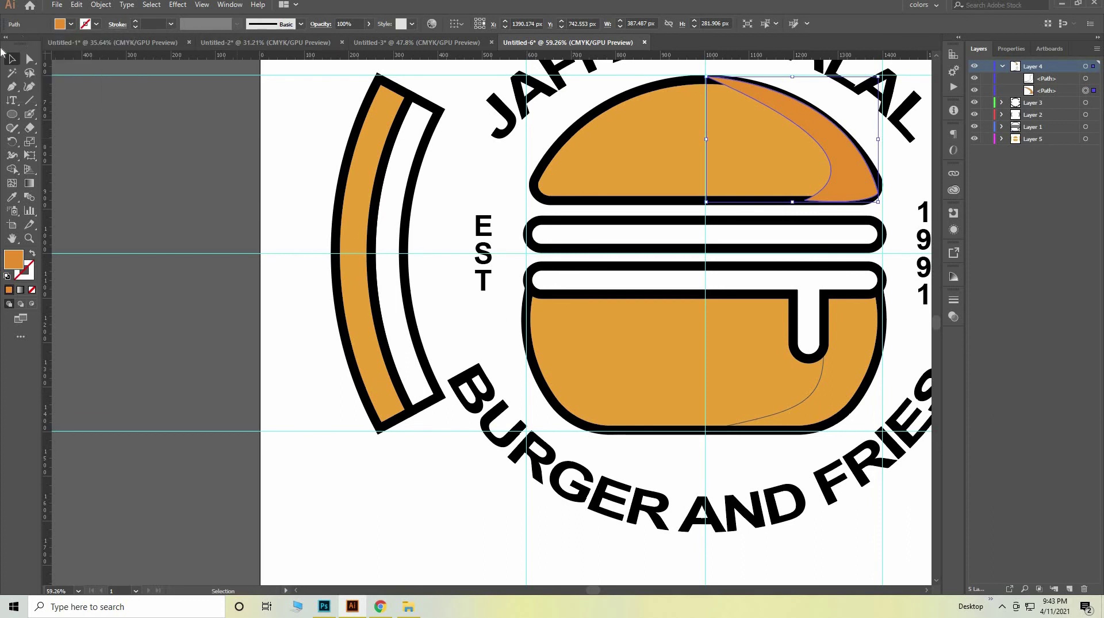
{"action": "key", "text": "Escape"}
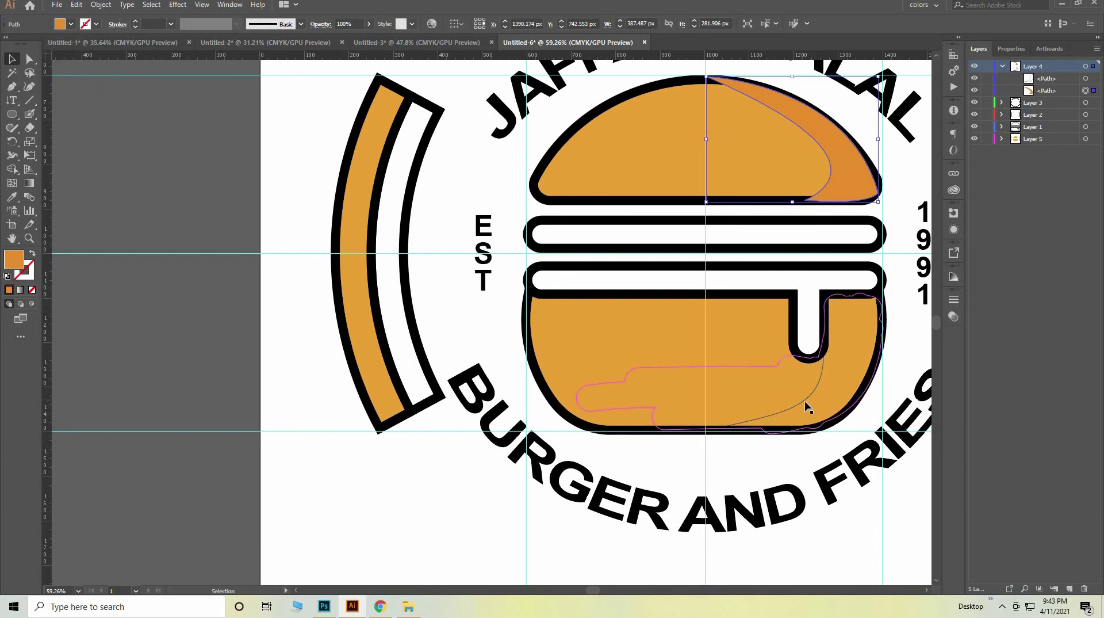
Step: Give the bottom bun's shading shape an orange fill and no stroke, then deselect
{"action": "left_click", "coordinate": [806, 400]}
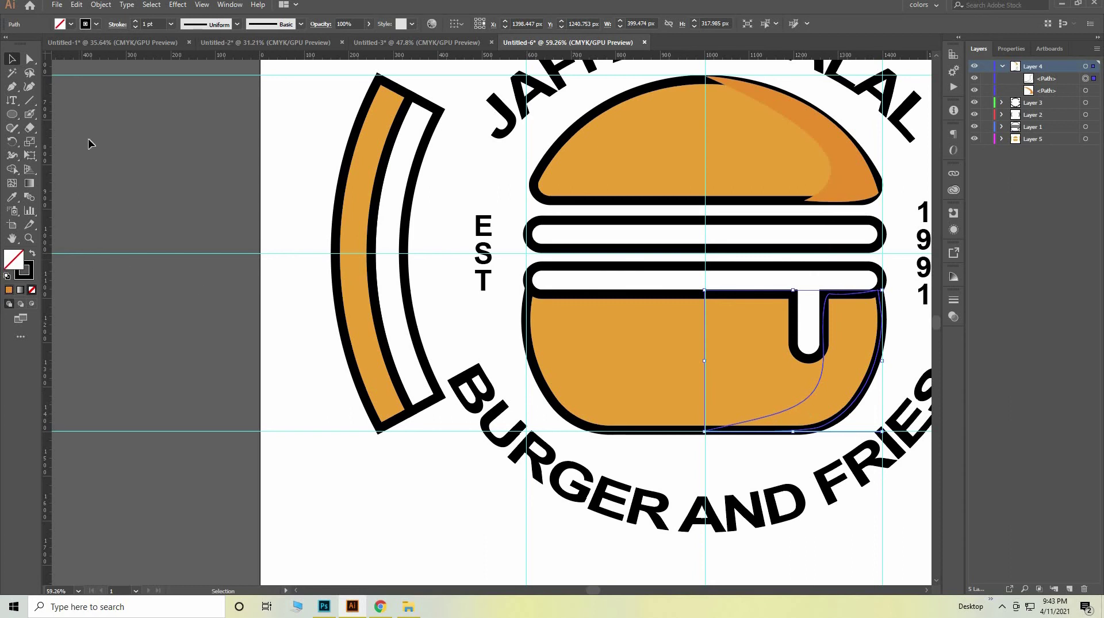
{"action": "key", "text": "comma"}
{"action": "left_click", "coordinate": [96, 24]}
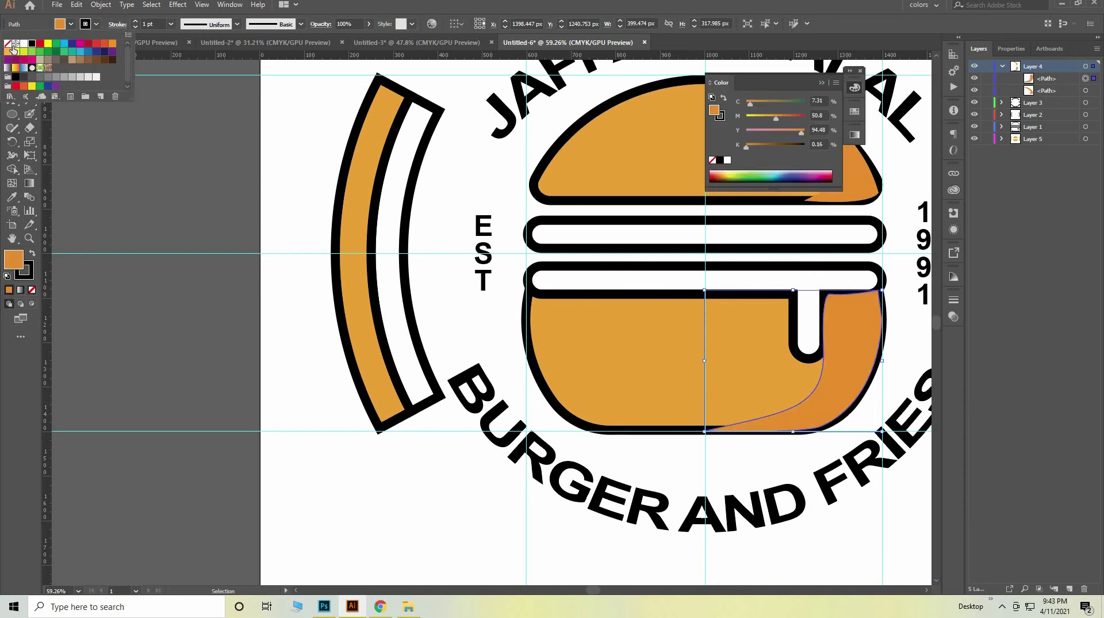
{"action": "left_click", "coordinate": [8, 44]}
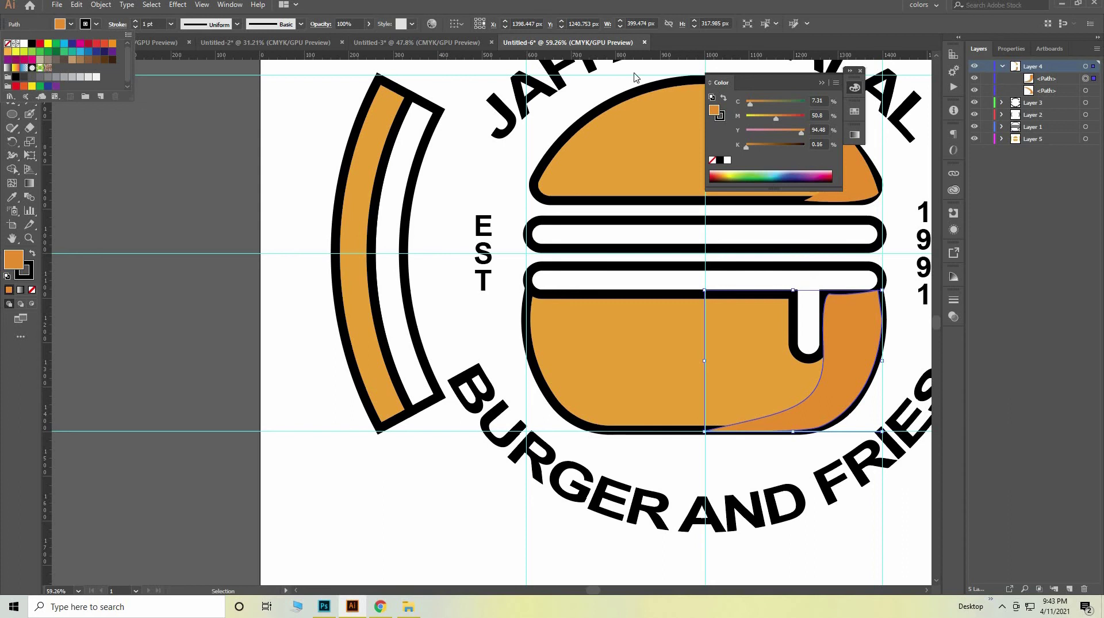
{"action": "left_click", "coordinate": [859, 81]}
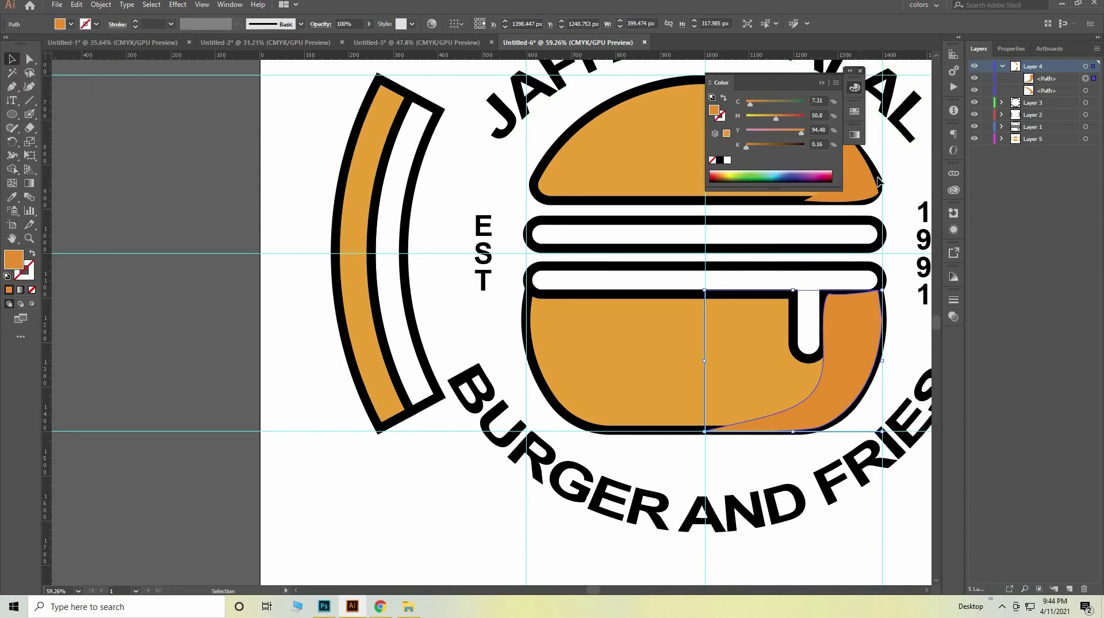
{"action": "left_click", "coordinate": [861, 71]}
{"action": "left_click", "coordinate": [897, 381]}
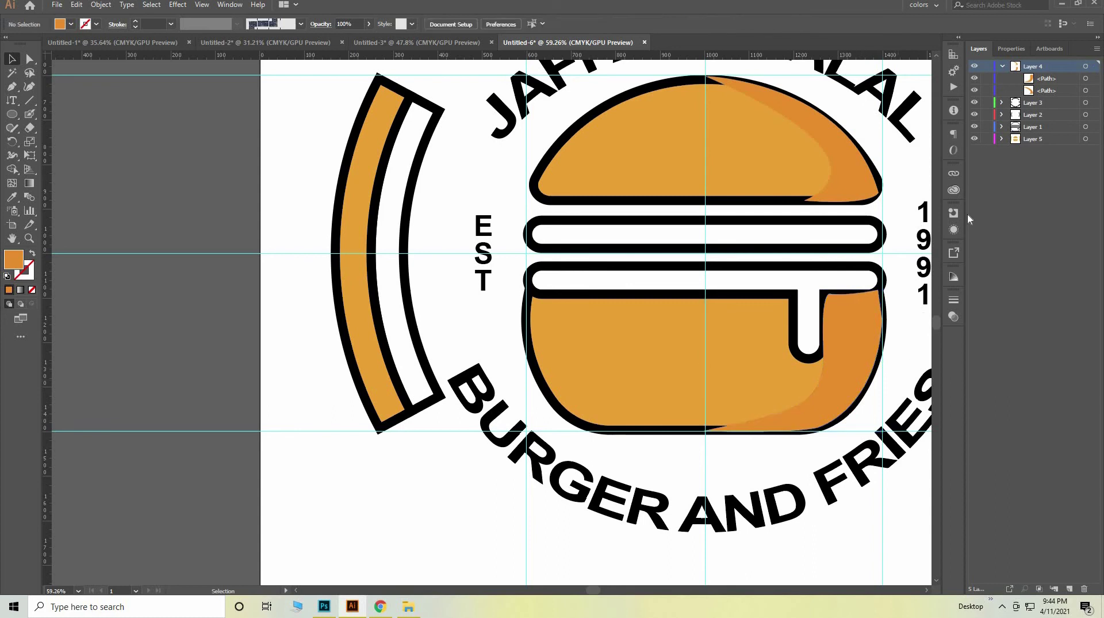
Step: Move Layer 4 beneath Layer 1 so the bun shading lies under the outlines
{"action": "left_click_drag", "start_coordinate": [1057, 78], "coordinate": [1045, 133]}
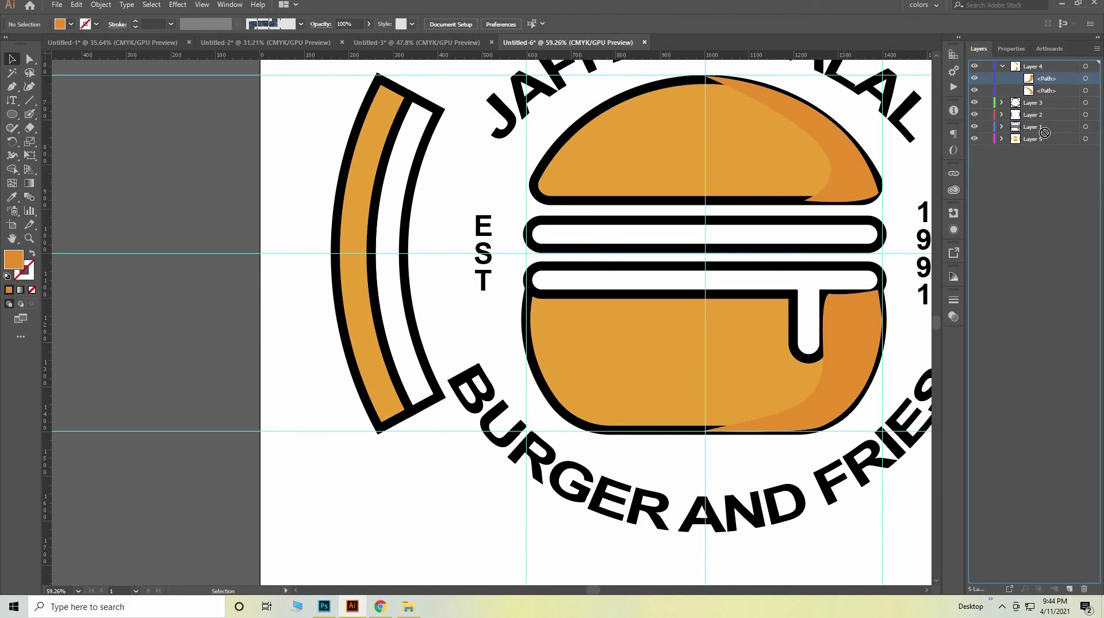
{"action": "left_click", "coordinate": [1003, 66]}
{"action": "left_click", "coordinate": [1040, 63]}
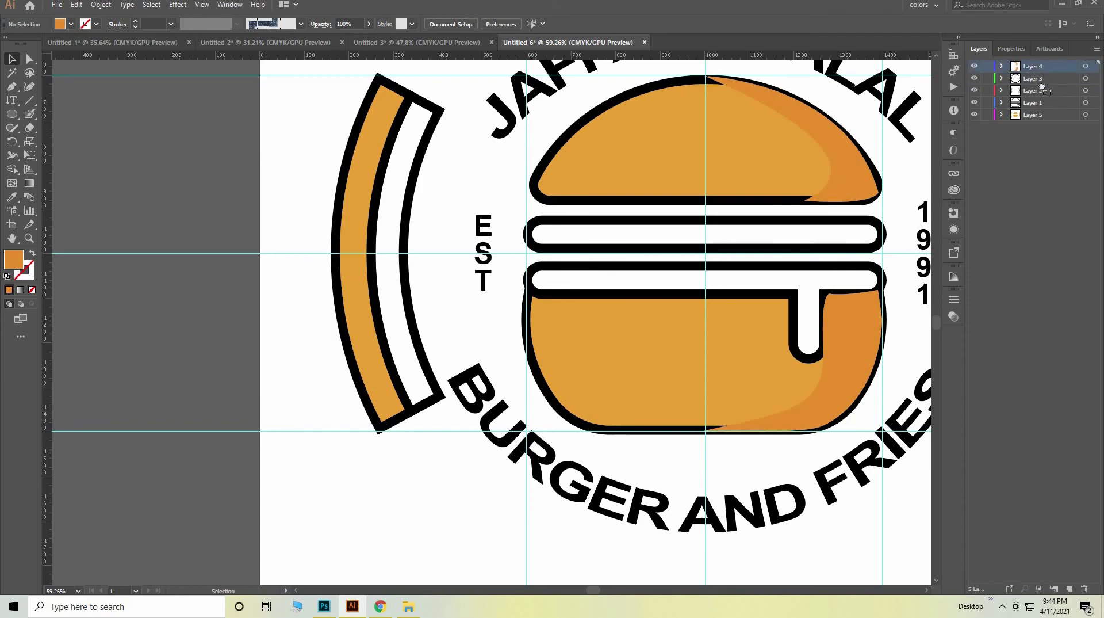
{"action": "left_click_drag", "start_coordinate": [1042, 87], "coordinate": [1044, 114]}
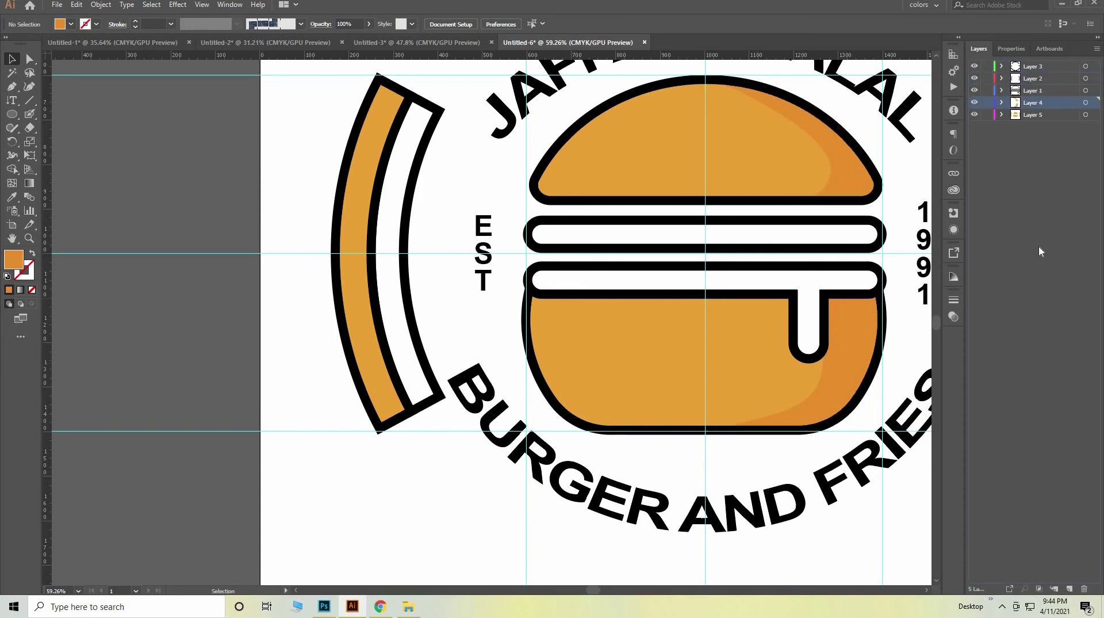
{"action": "left_click", "coordinate": [1028, 298]}
{"action": "key", "text": "ctrl+space"}
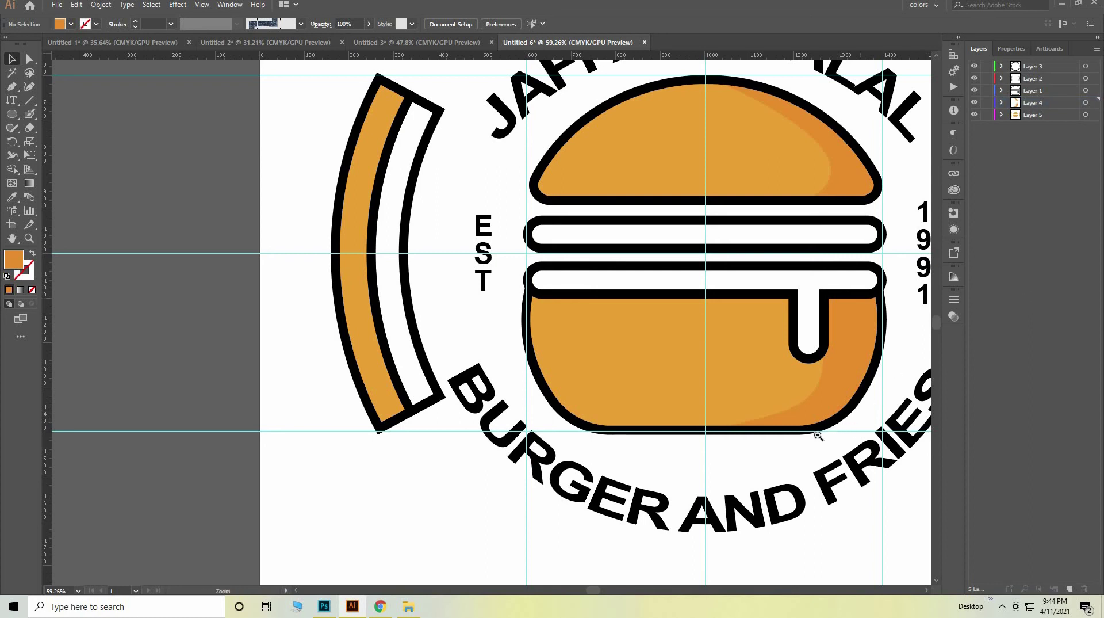
{"action": "left_click_drag", "start_coordinate": [819, 436], "coordinate": [598, 332]}
{"action": "key", "text": "ctrl+0"}
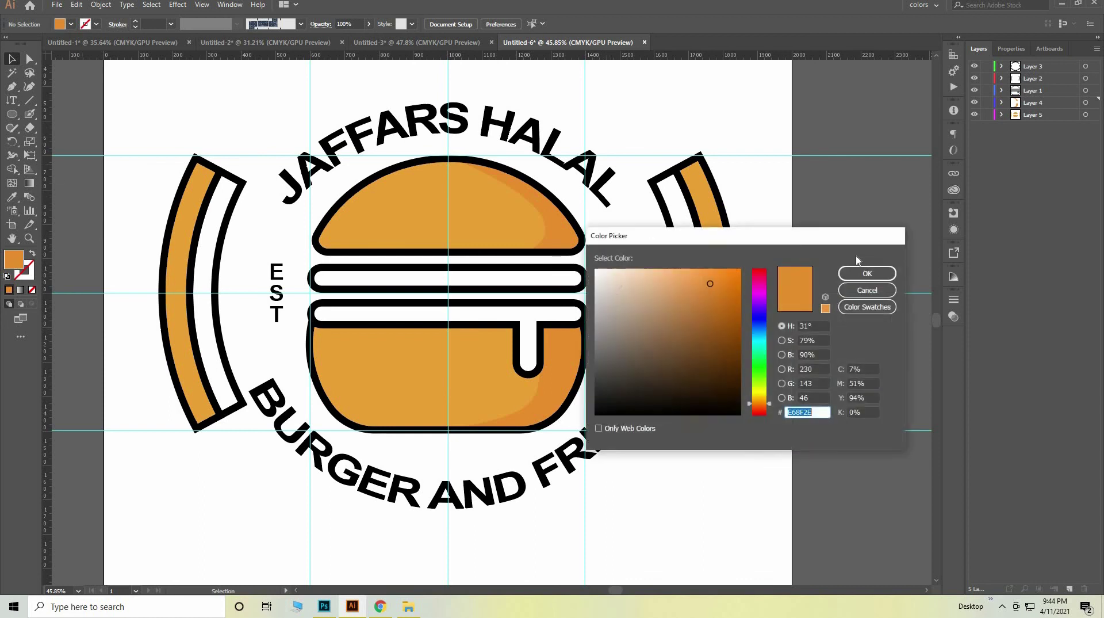
Step: Reset colours and make red D12027 the stroke with a black fill for the Blob Brush
{"action": "left_click", "coordinate": [877, 275]}
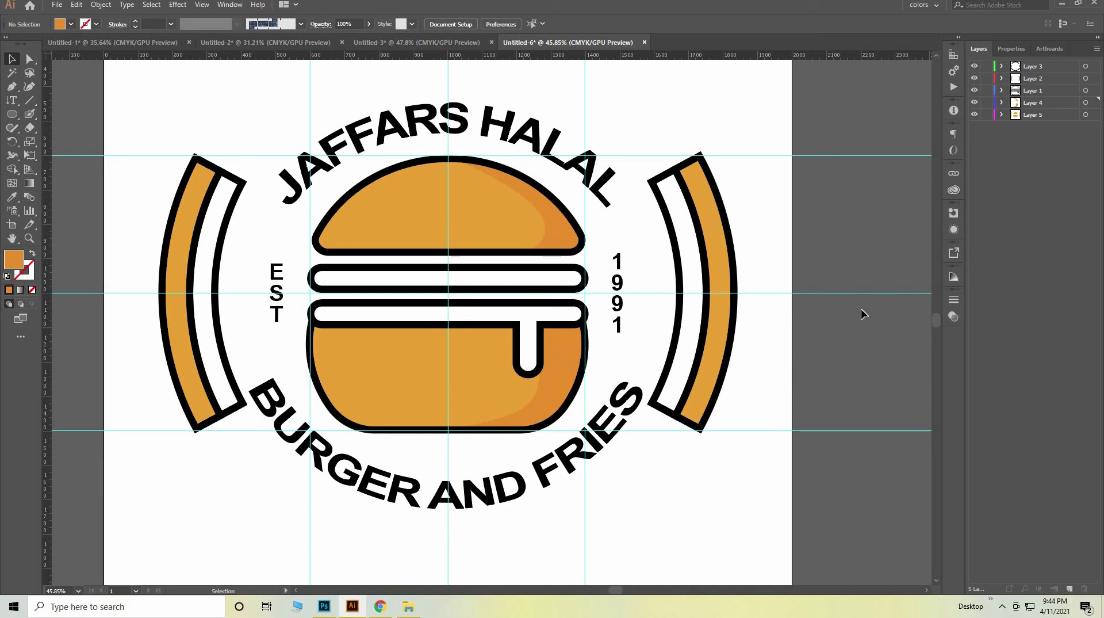
{"action": "key", "text": "d"}
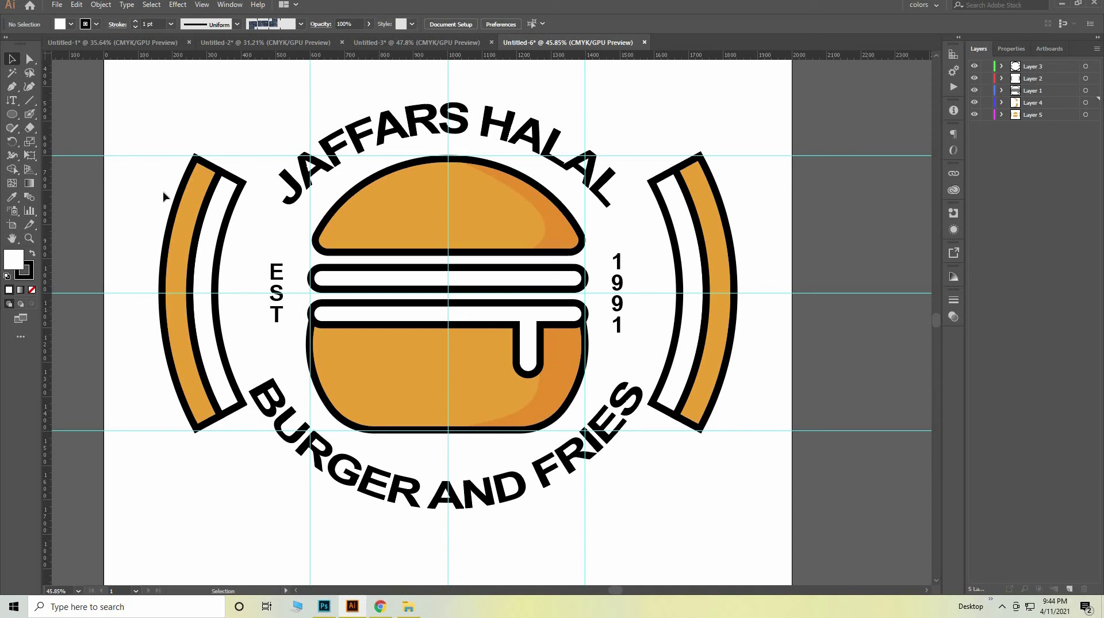
{"action": "double_click", "coordinate": [10, 269]}
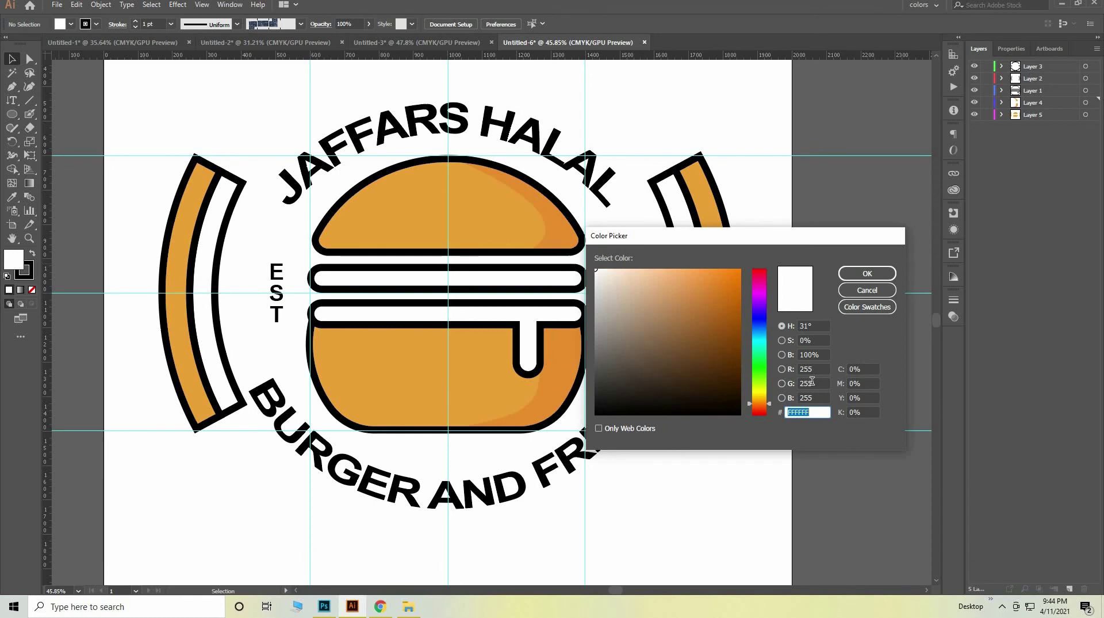
{"action": "key", "text": "BackSpace"}
{"action": "type", "text": "027"}
{"action": "key", "text": "Return"}
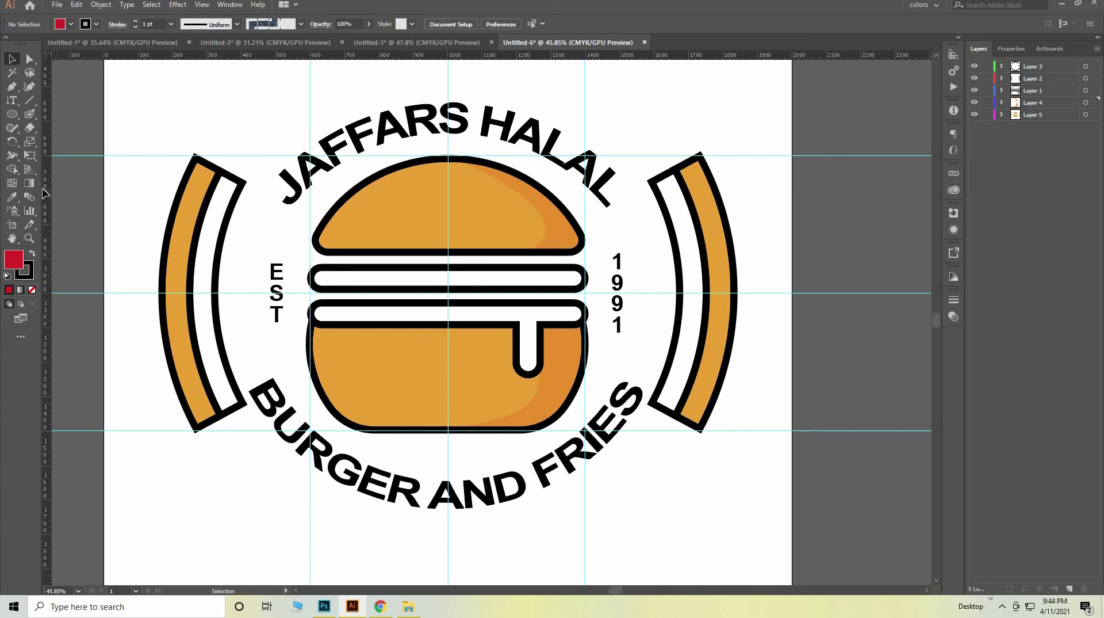
{"action": "key", "text": "shift+x"}
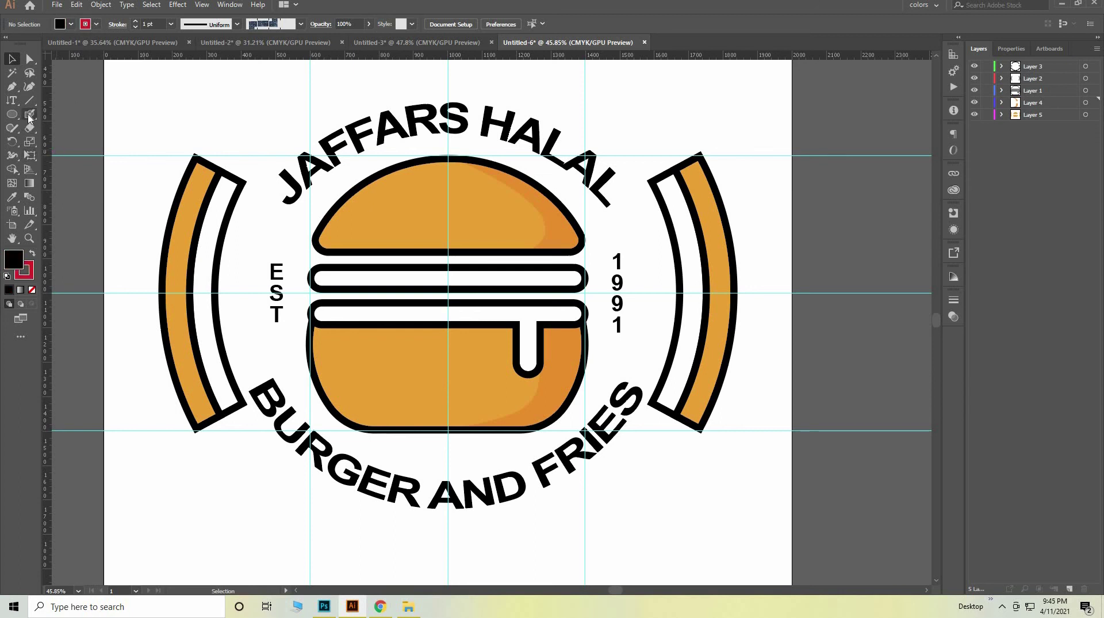
{"action": "left_click", "coordinate": [30, 116]}
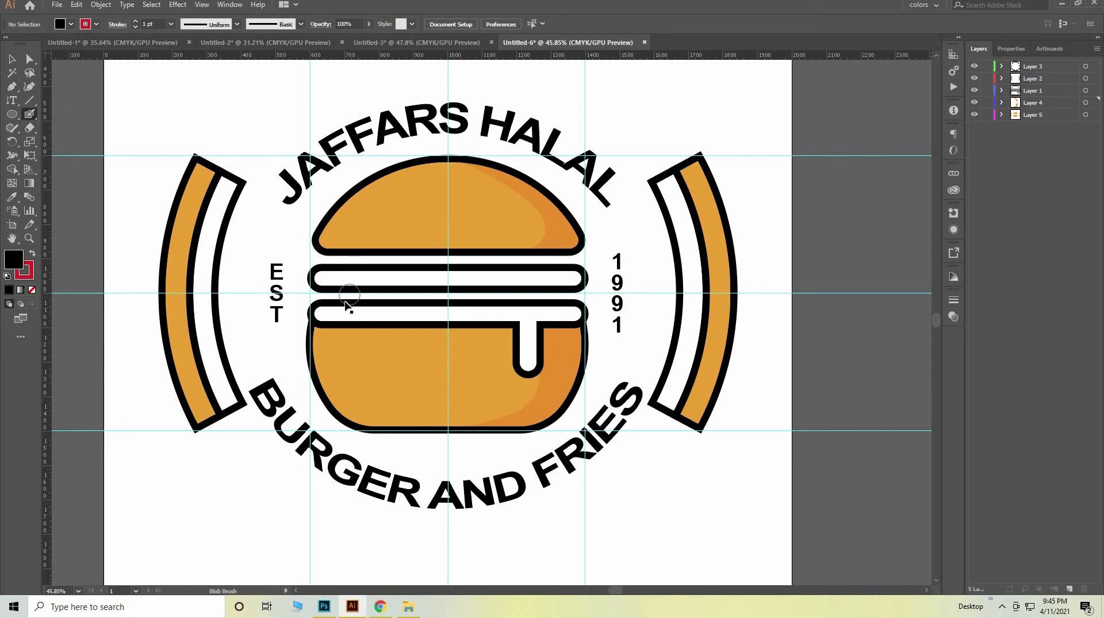
Step: Enlarge the brush and paint a red stripe along the upper bar between the buns
{"action": "scroll", "coordinate": [459, 321], "scroll_direction": "up", "scroll_amount": 3}
{"action": "scroll", "coordinate": [402, 309], "scroll_direction": "up", "scroll_amount": 2}
{"action": "key", "text": "bracketright"}
{"action": "key", "text": "bracketright"}
{"action": "key", "text": "bracketright"}
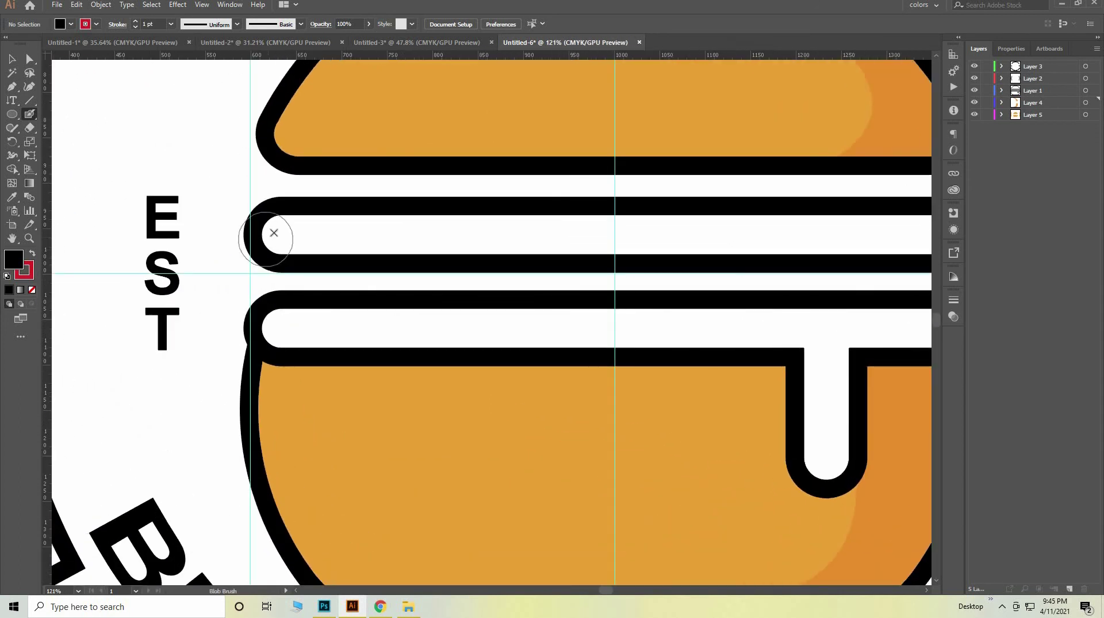
{"action": "left_click", "coordinate": [280, 231]}
{"action": "left_click_drag", "start_coordinate": [308, 230], "coordinate": [575, 238]}
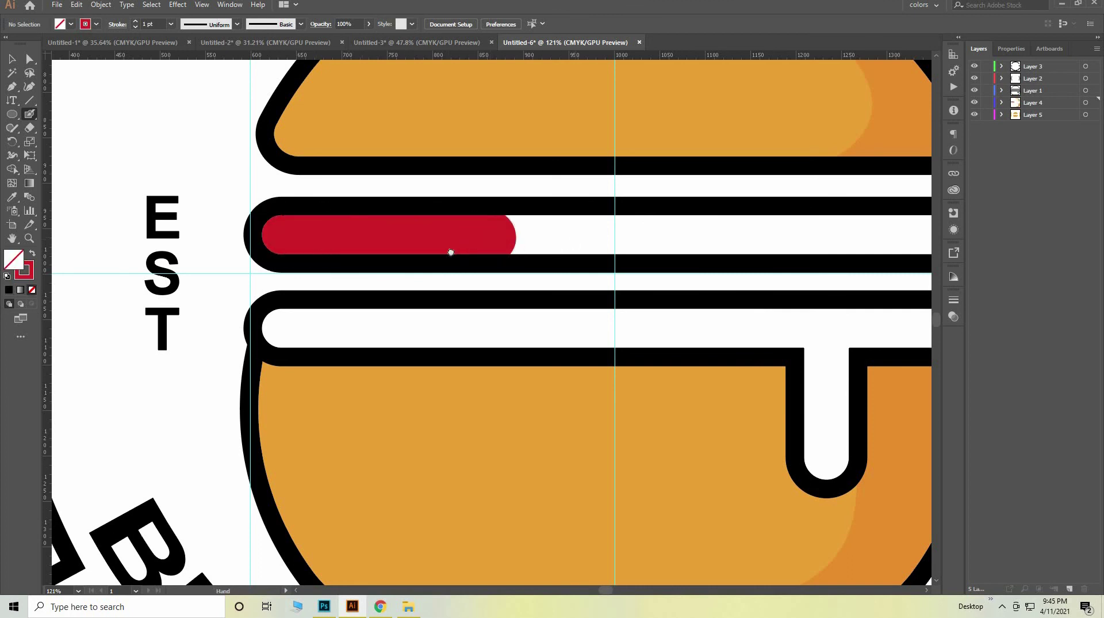
{"action": "mouse_move", "coordinate": [449, 251]}
{"action": "left_mouse_down"}
{"action": "mouse_move", "coordinate": [259, 264]}
{"action": "mouse_move", "coordinate": [715, 261]}
{"action": "mouse_move", "coordinate": [644, 255]}
{"action": "left_mouse_up"}
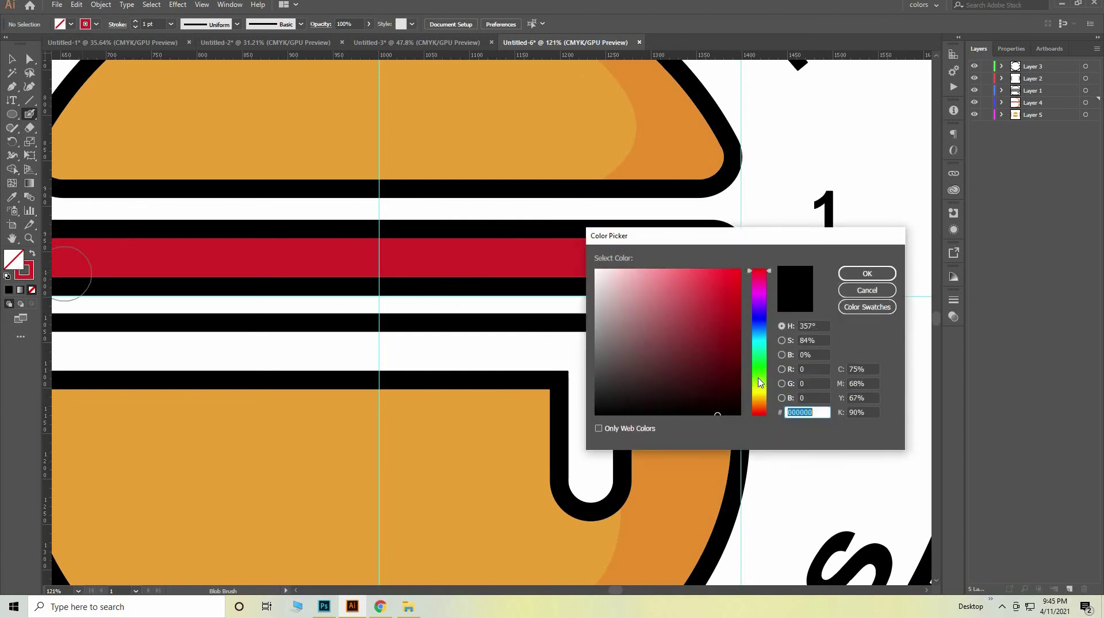
Step: Switch the painting colour to brown A95C26 and zoom in on the bars
{"action": "key", "text": "BackSpace"}
{"action": "type", "text": "5C26"}
{"action": "left_click", "coordinate": [846, 273]}
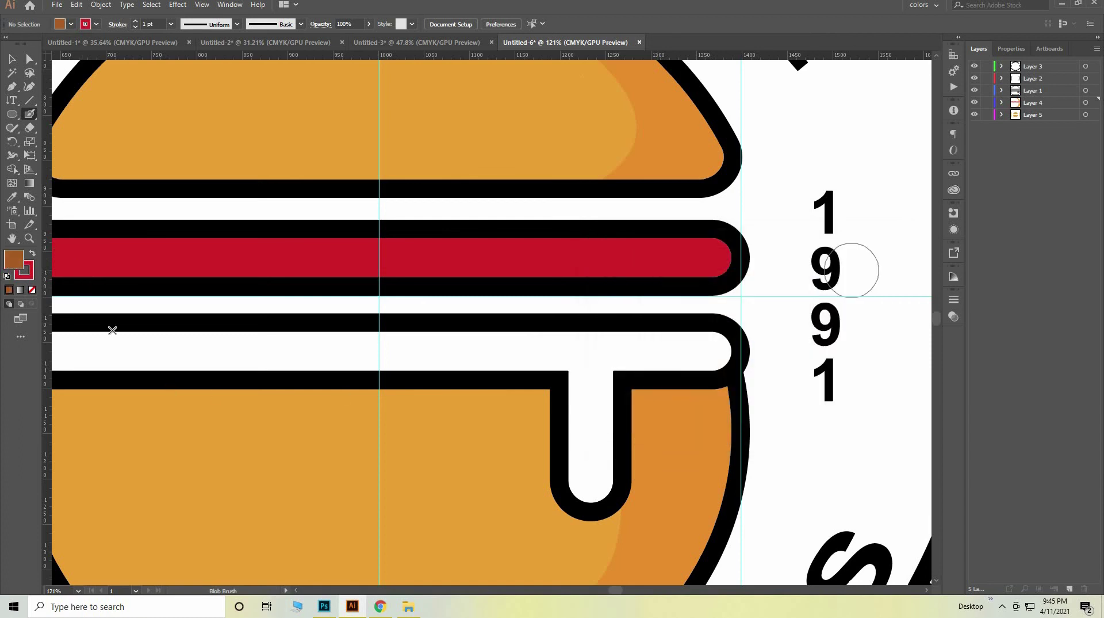
{"action": "key", "text": "shift+x"}
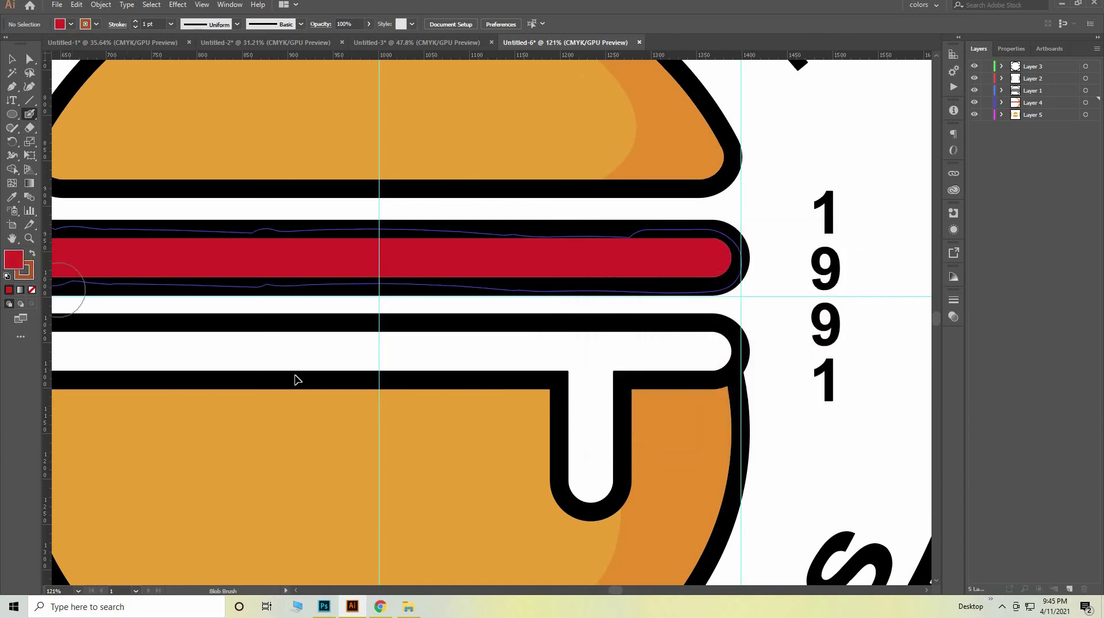
{"action": "key", "text": "z"}
{"action": "left_click_drag", "start_coordinate": [424, 365], "coordinate": [537, 374]}
{"action": "left_click_drag", "start_coordinate": [275, 368], "coordinate": [217, 366]}
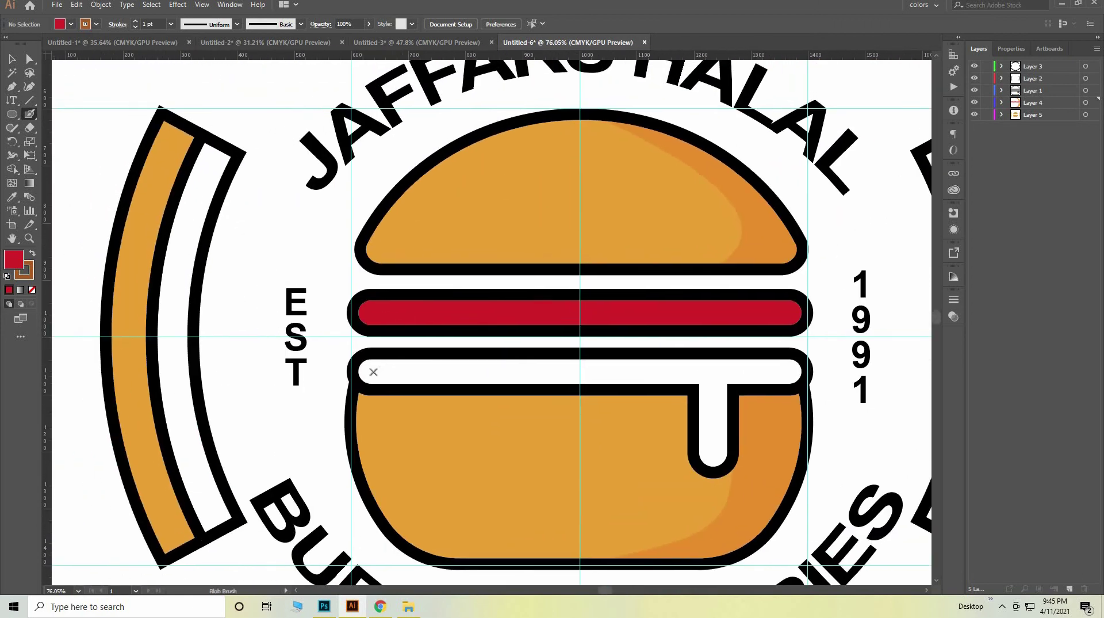
Step: Paint the lower bar and its drip brown, redoing an uneven first stroke
{"action": "left_click_drag", "start_coordinate": [370, 369], "coordinate": [426, 371]}
{"action": "left_click_drag", "start_coordinate": [498, 377], "coordinate": [536, 380]}
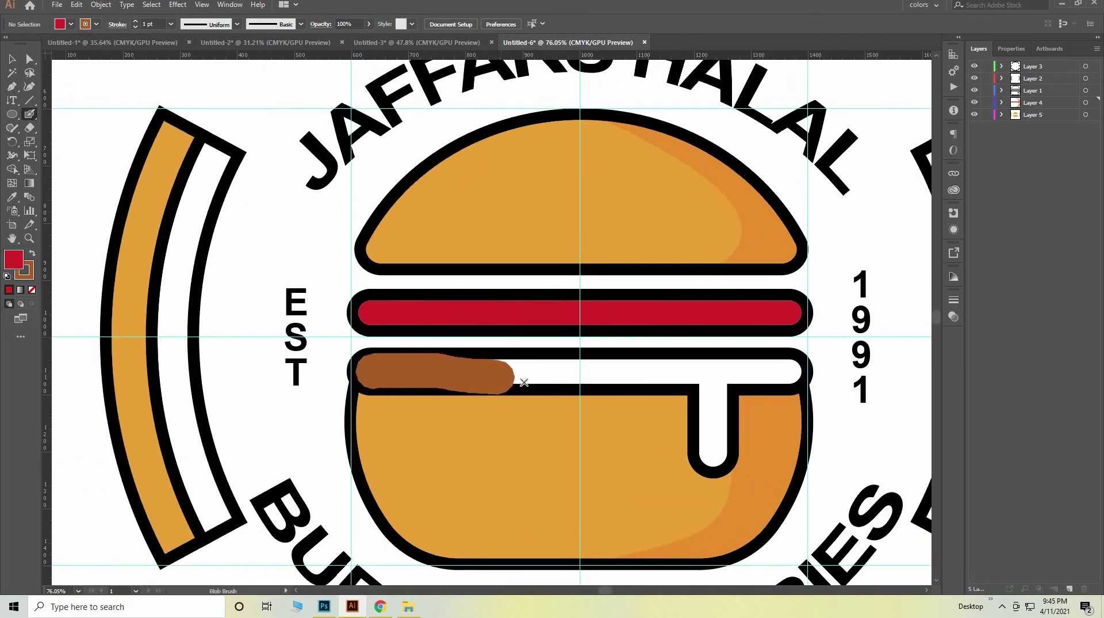
{"action": "key", "text": "v"}
{"action": "key", "text": "ctrl+z"}
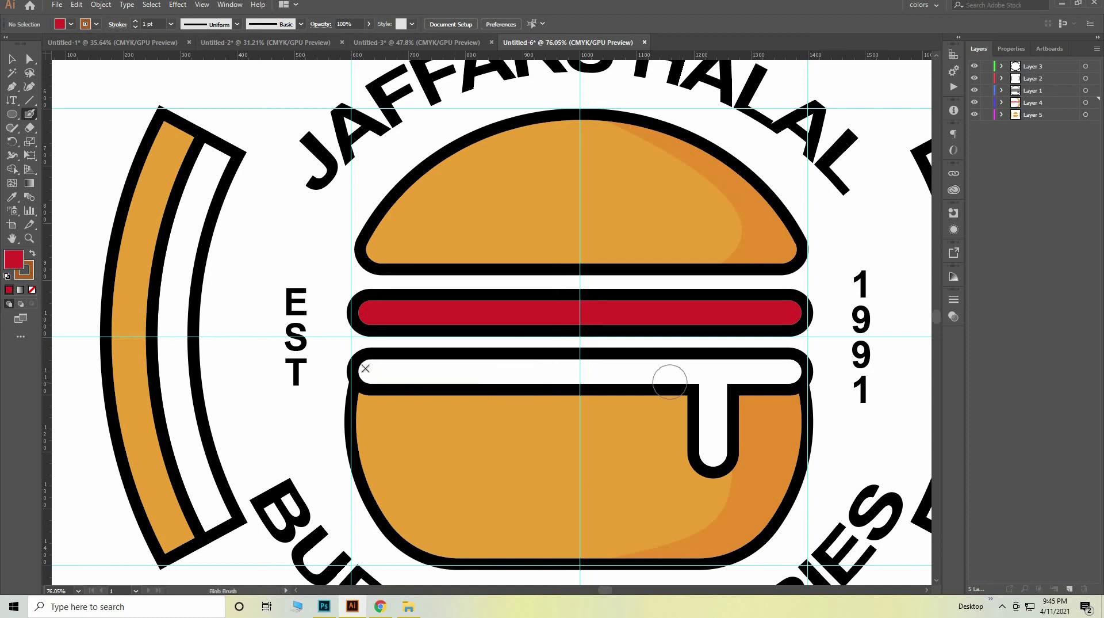
{"action": "left_click_drag", "start_coordinate": [369, 369], "coordinate": [799, 373]}
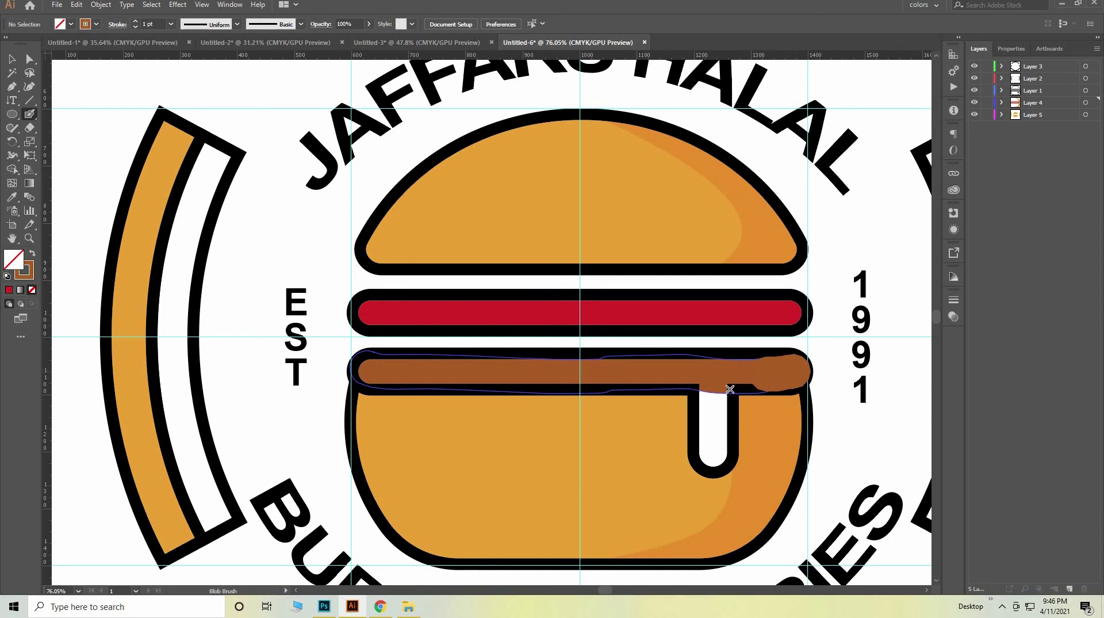
{"action": "left_click_drag", "start_coordinate": [714, 392], "coordinate": [715, 453]}
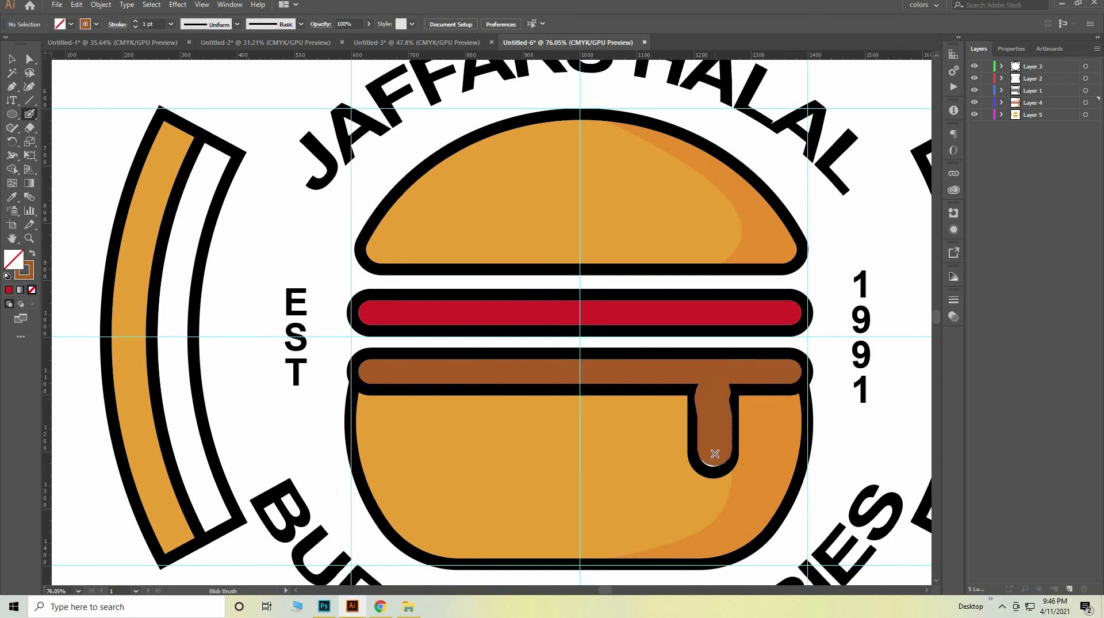
{"action": "left_click_drag", "start_coordinate": [715, 457], "coordinate": [714, 459]}
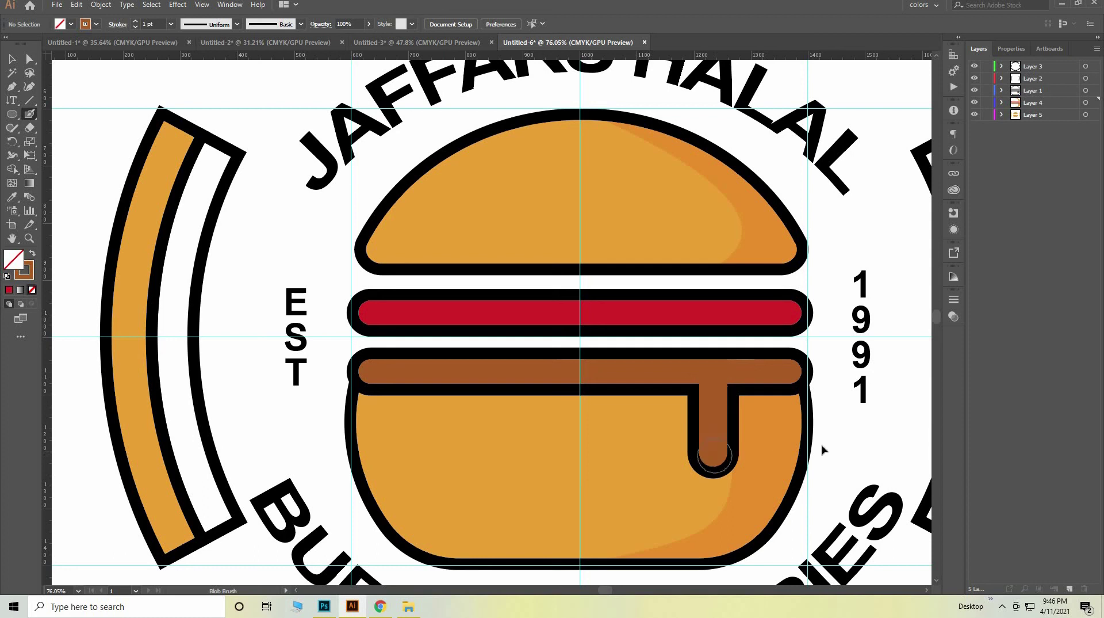
{"action": "left_click_drag", "start_coordinate": [789, 412], "coordinate": [609, 362]}
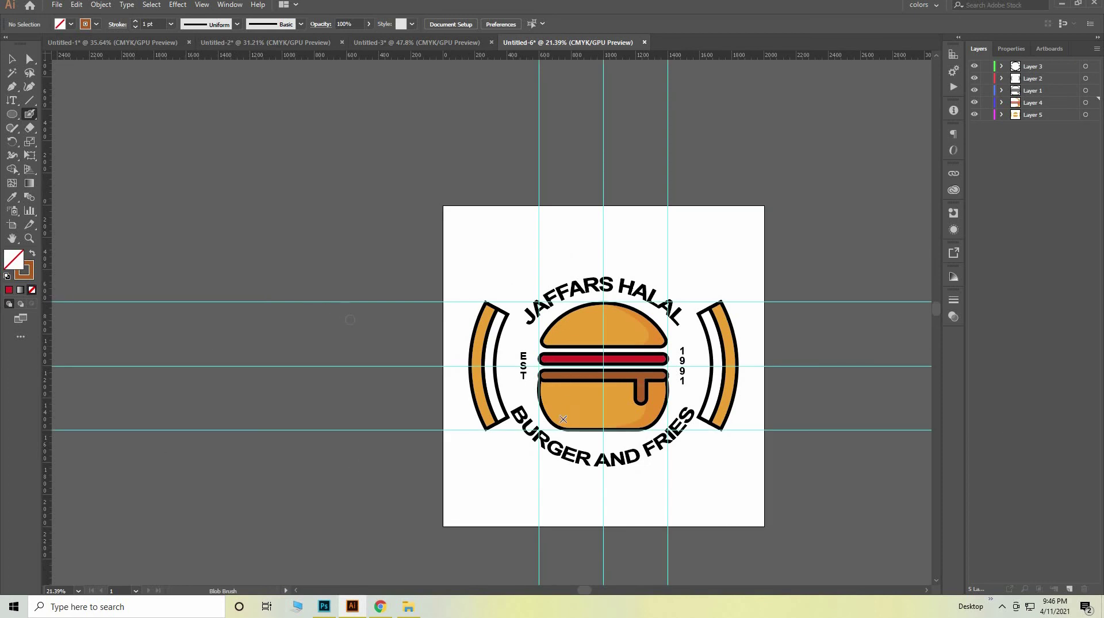
Step: Hide the guides via the canvas context menu and centre the artboard in view
{"action": "left_click", "coordinate": [12, 60]}
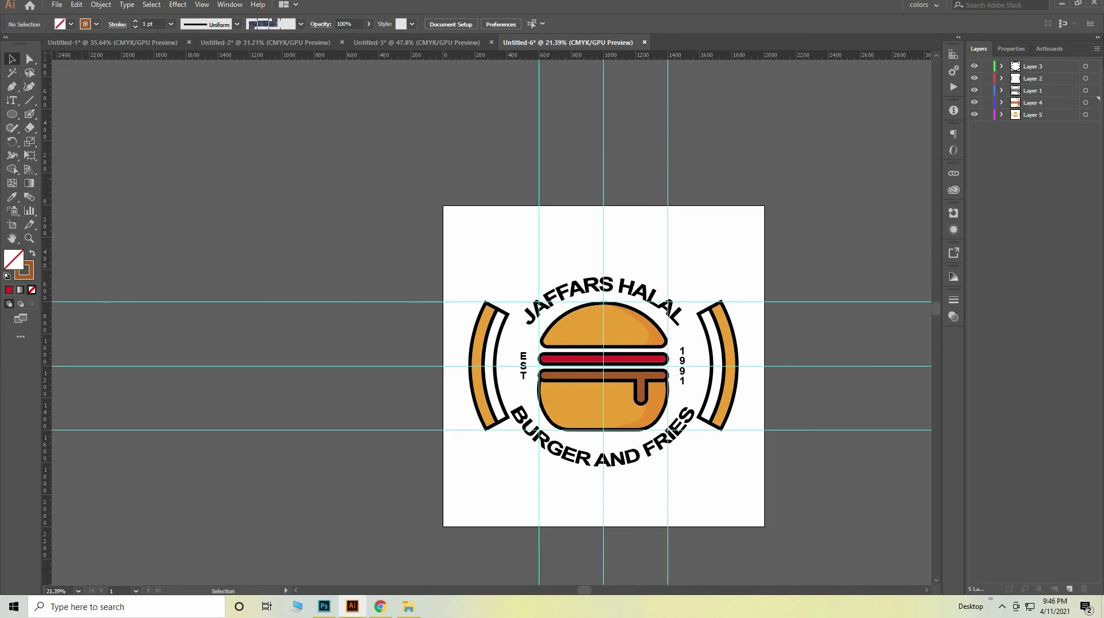
{"action": "right_click", "coordinate": [705, 272]}
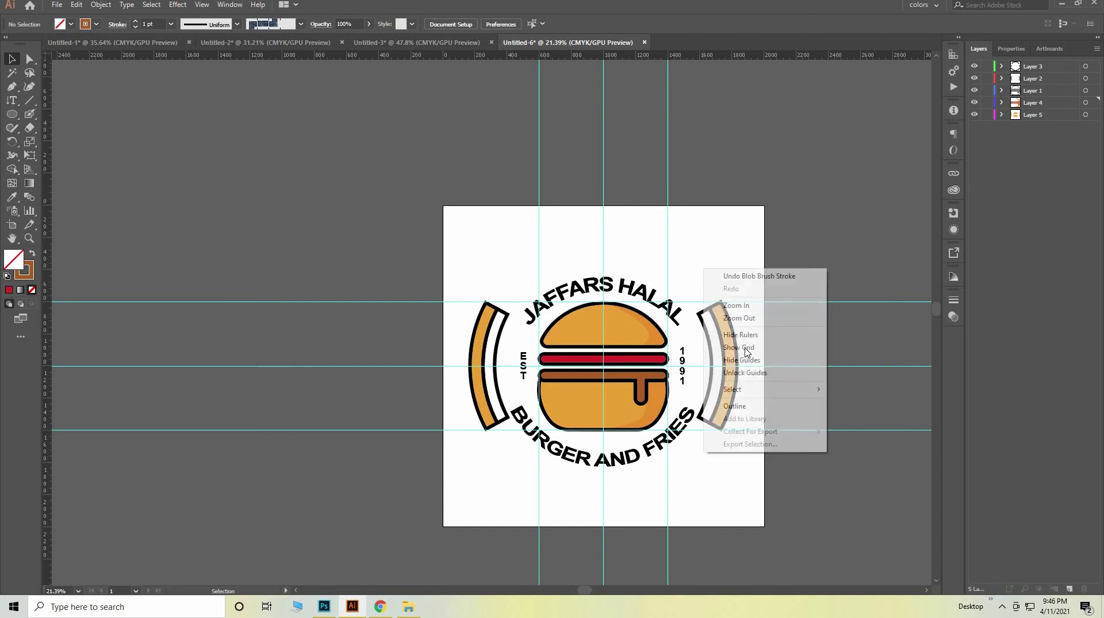
{"action": "left_click", "coordinate": [748, 360]}
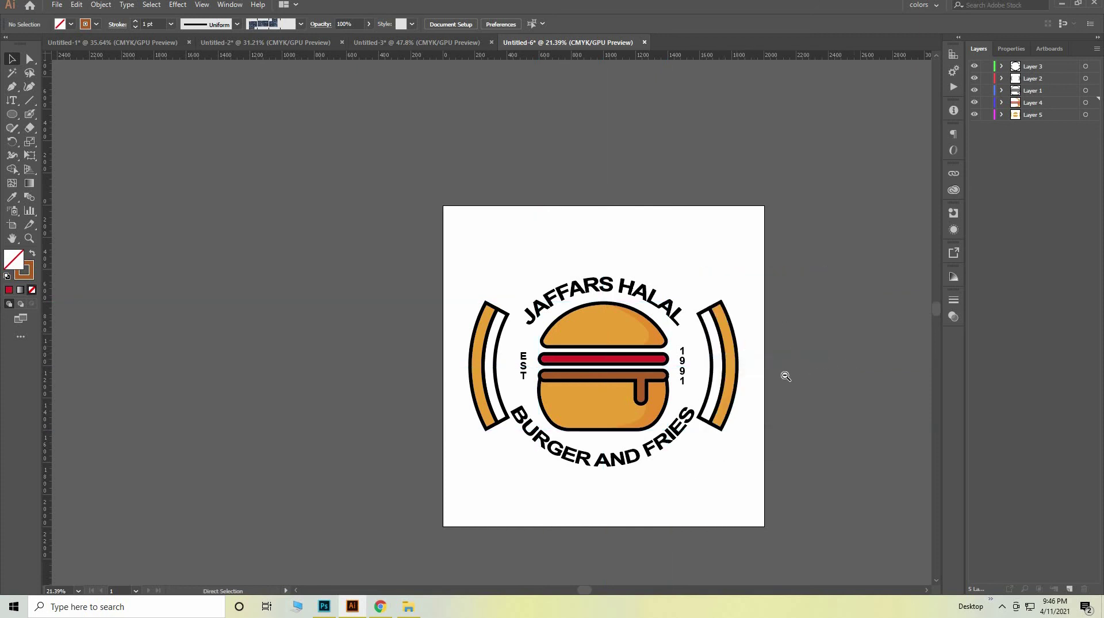
{"action": "scroll", "coordinate": [783, 374], "scroll_direction": "down", "scroll_amount": 2}
{"action": "left_click_drag", "start_coordinate": [505, 380], "coordinate": [256, 355]}
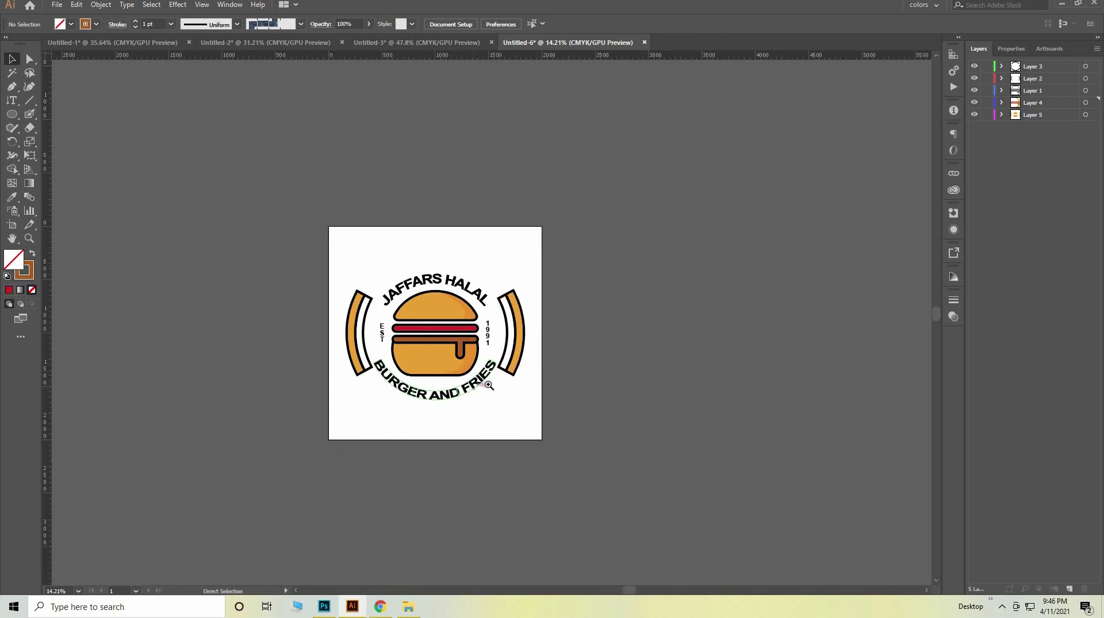
{"action": "scroll", "coordinate": [518, 377], "scroll_direction": "up", "scroll_amount": 2}
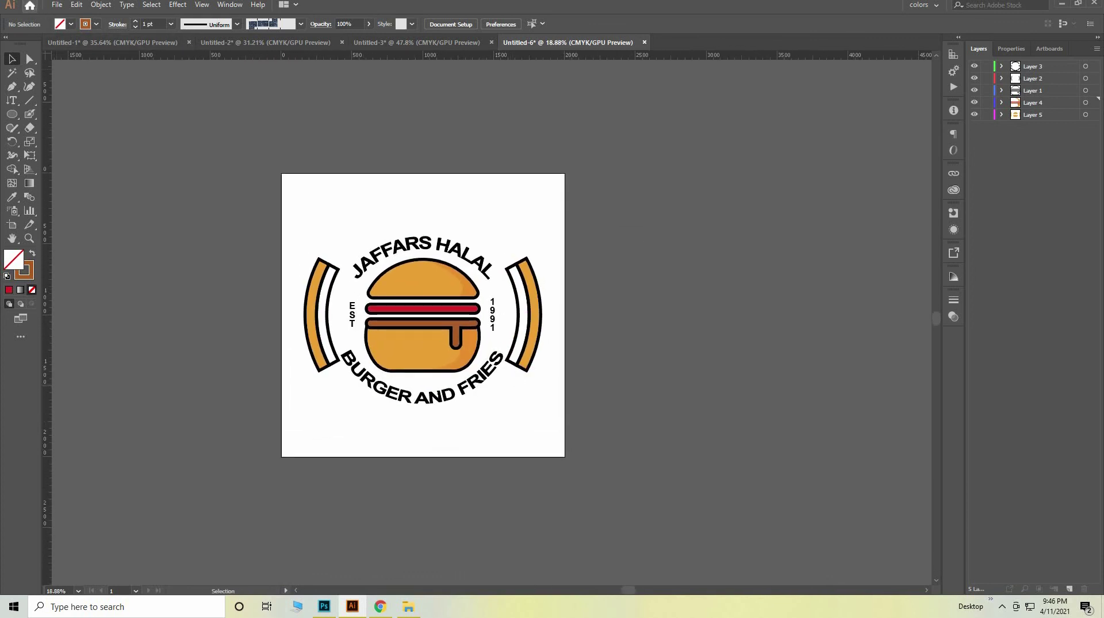
Step: Export the logo as Untitled-6.jpg into Downloads > New folder (4), then return to the Home screen
{"action": "left_click", "coordinate": [54, 5]}
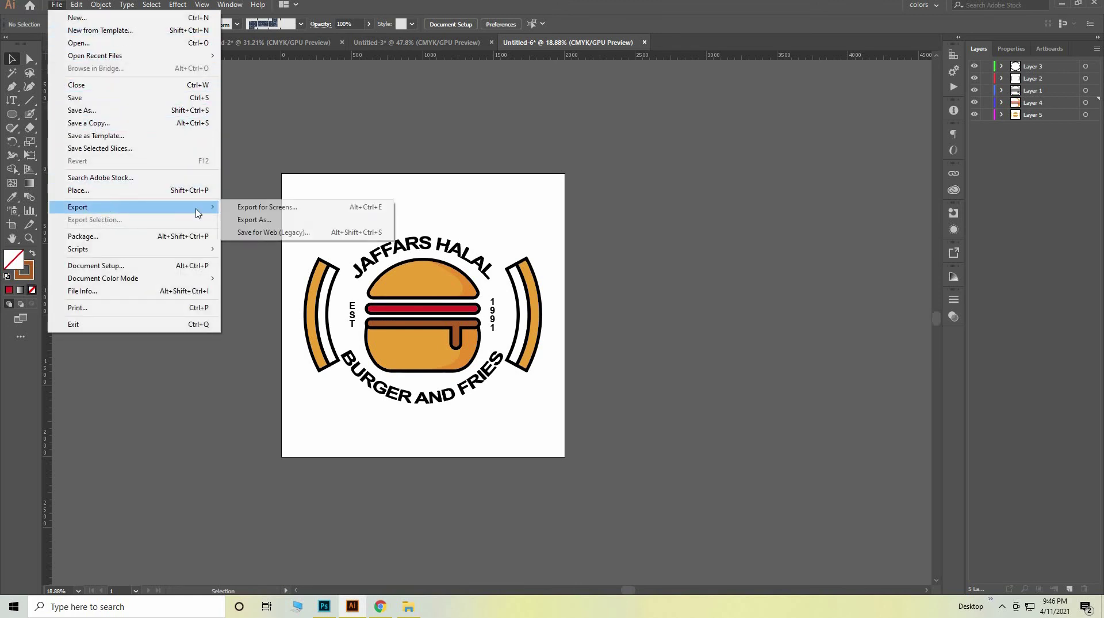
{"action": "left_click", "coordinate": [285, 220]}
{"action": "left_click", "coordinate": [328, 147]}
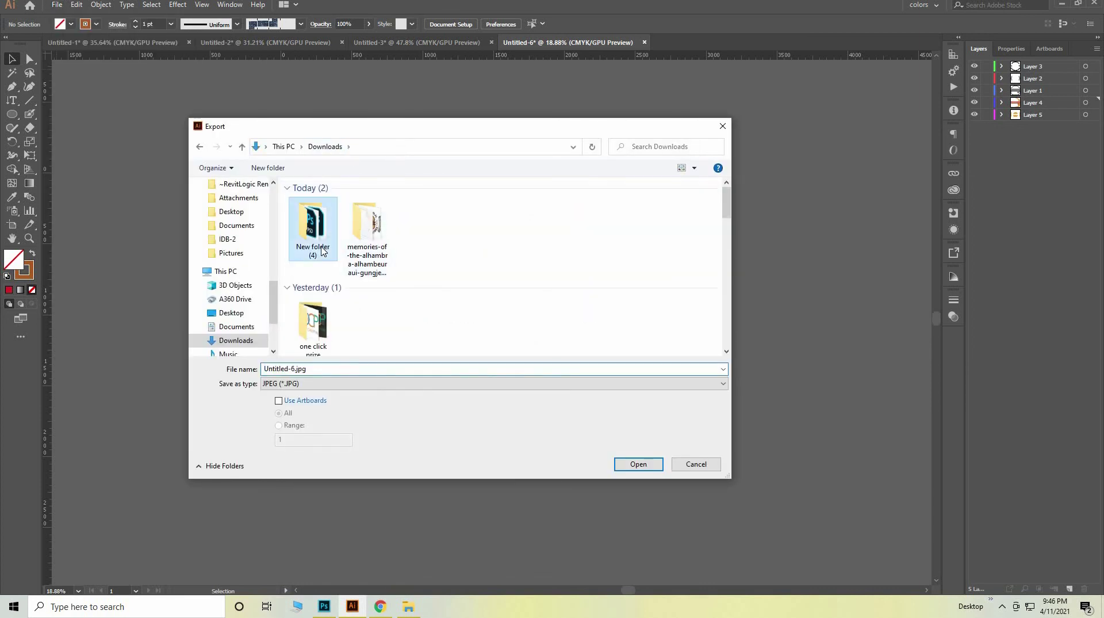
{"action": "double_click", "coordinate": [322, 250]}
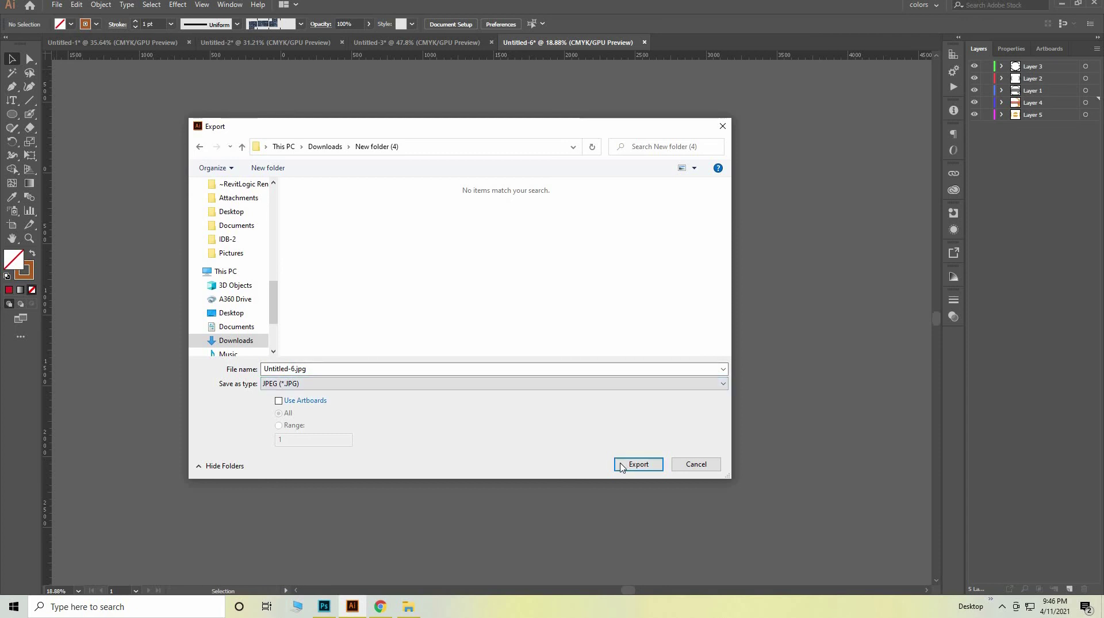
{"action": "left_click", "coordinate": [637, 463]}
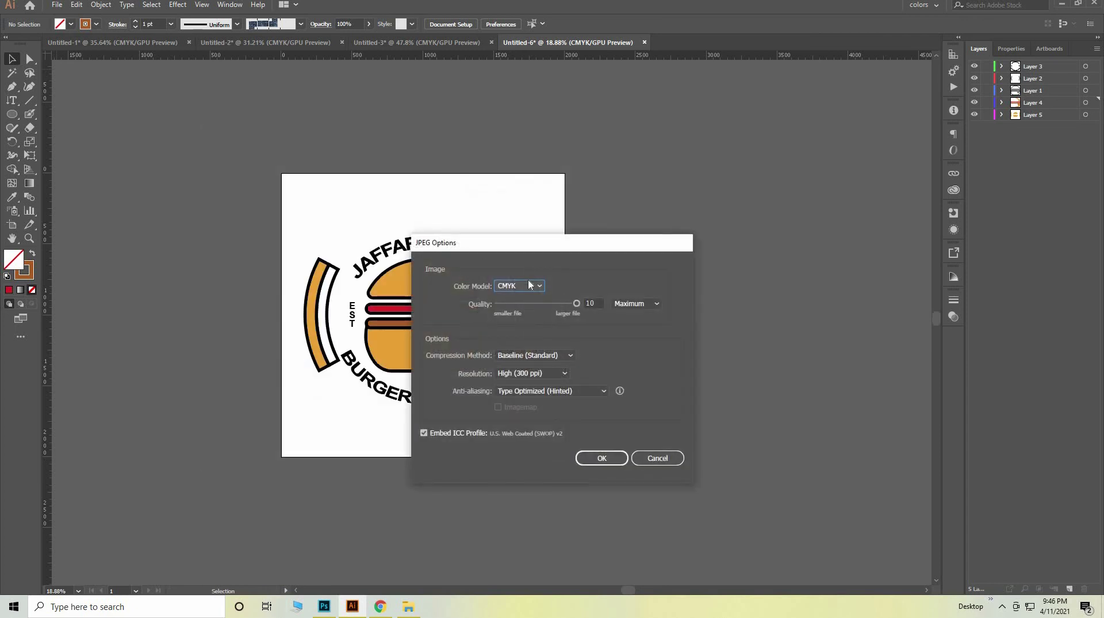
{"action": "left_click", "coordinate": [595, 457]}
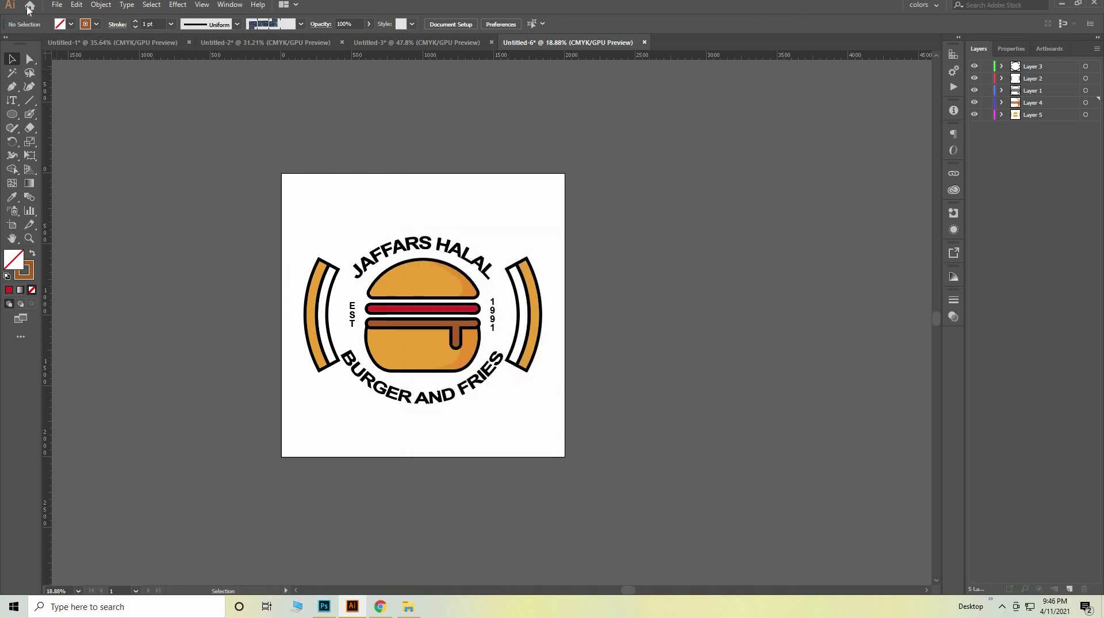
{"action": "left_click", "coordinate": [29, 5]}
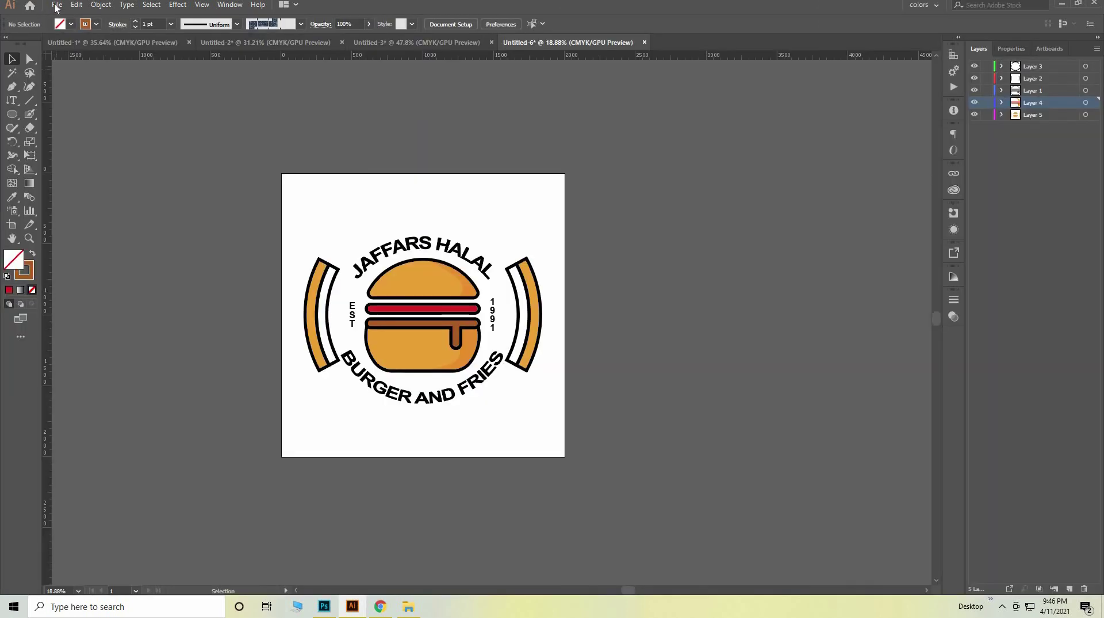
Step: Save the logo as Untitled-6.ai in Illustrator format, then open Cafe Sign Logo Mockup.psd from File Explorer
{"action": "left_click", "coordinate": [57, 5]}
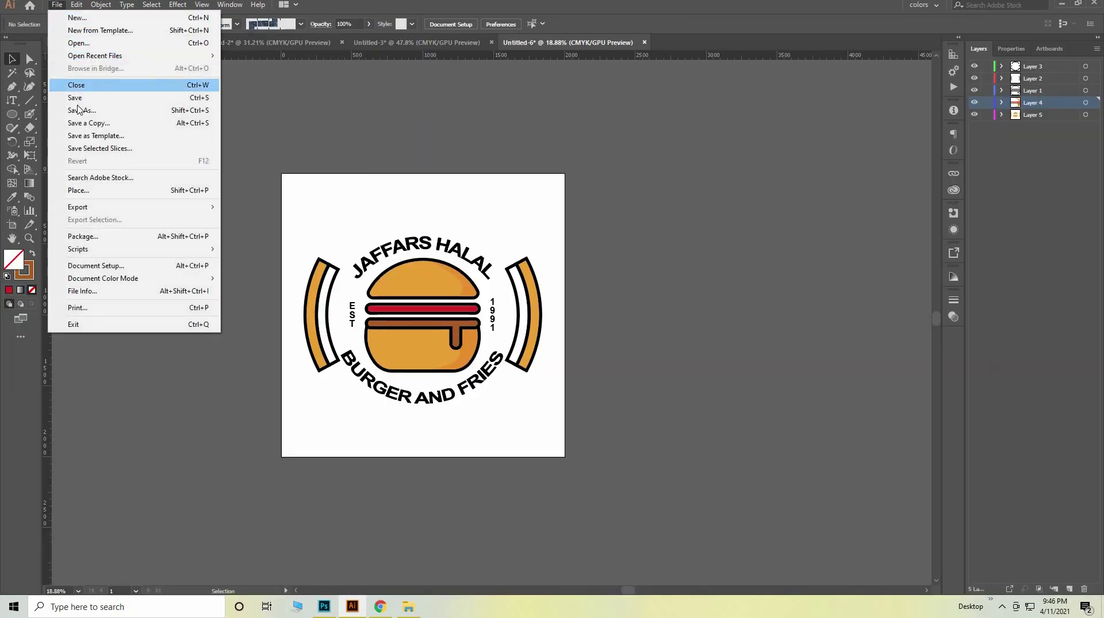
{"action": "left_click", "coordinate": [81, 110]}
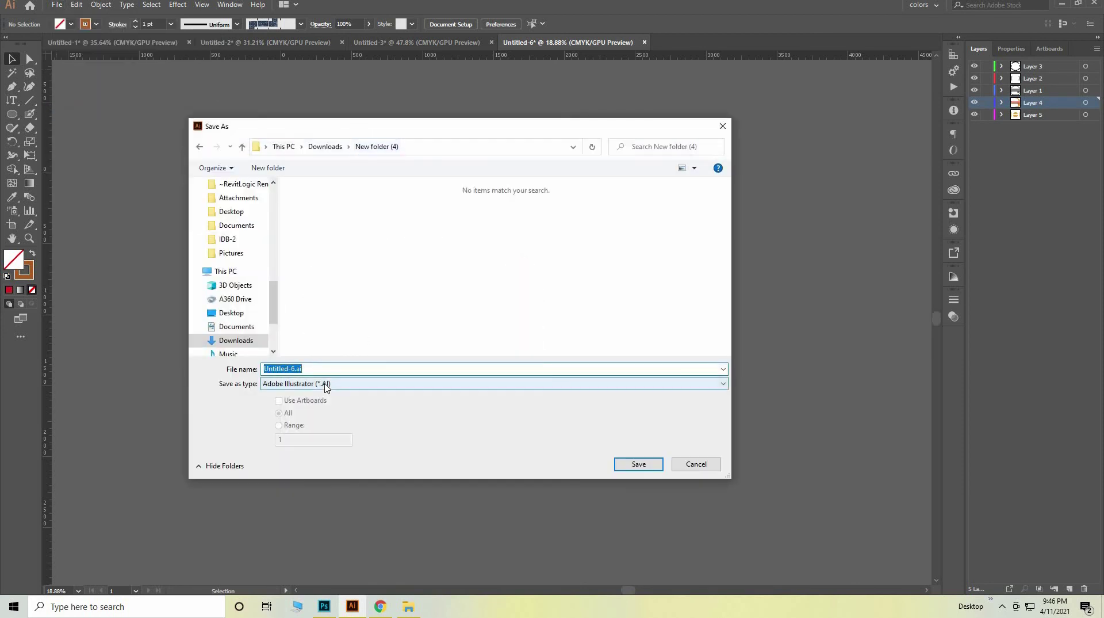
{"action": "left_click", "coordinate": [325, 384]}
{"action": "left_click", "coordinate": [325, 394]}
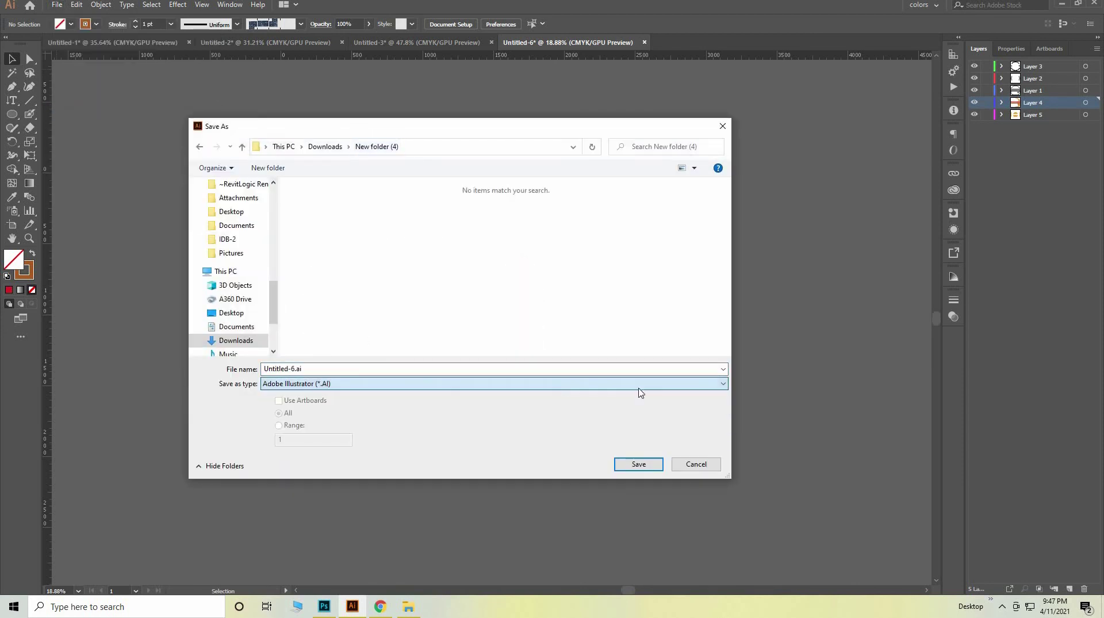
{"action": "left_click", "coordinate": [637, 465]}
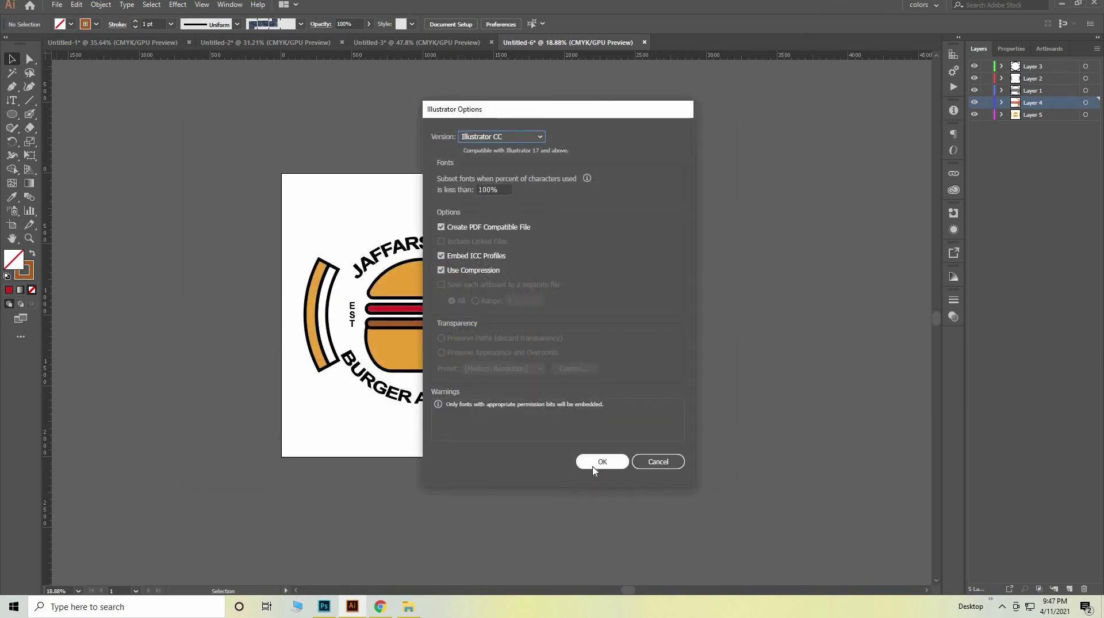
{"action": "left_click", "coordinate": [592, 467]}
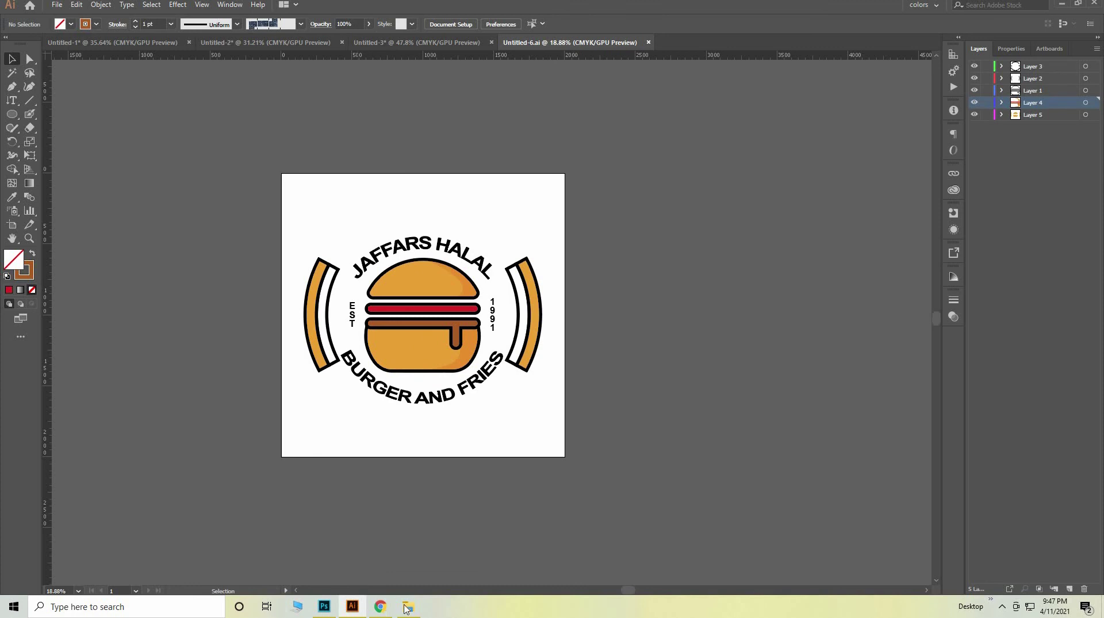
{"action": "left_click", "coordinate": [408, 606]}
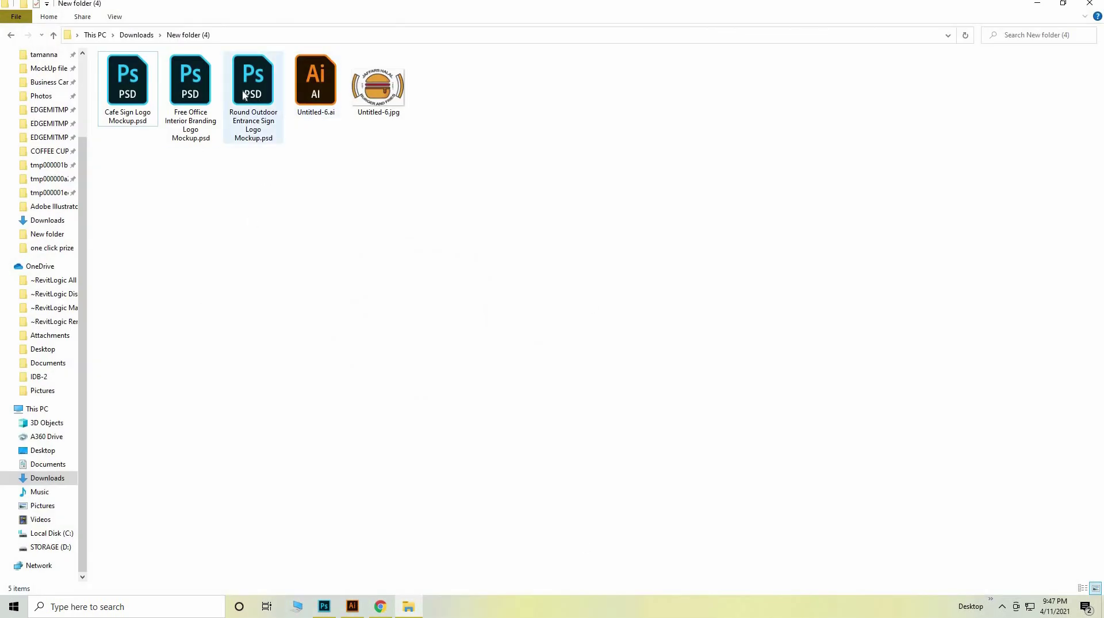
{"action": "double_click", "coordinate": [121, 88]}
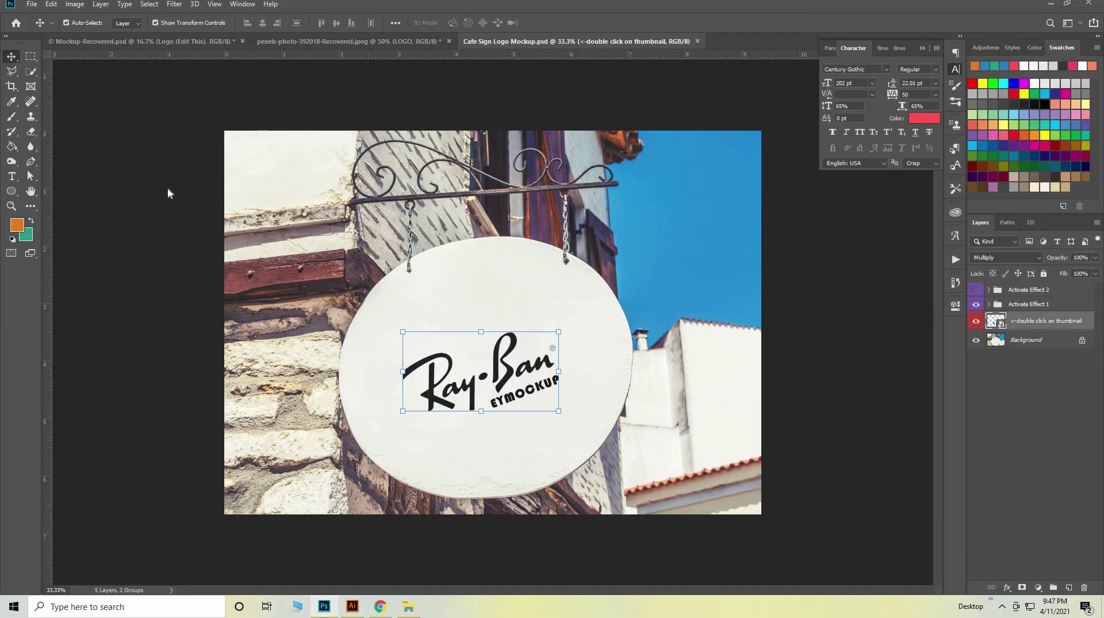
Step: Open Free Office Interior Branding Logo Mockup.psd and Round Outdoor Entrance Sign Logo Mockup.psd in Photoshop
{"action": "key", "text": "alt+Tab"}
{"action": "left_click", "coordinate": [194, 124]}
{"action": "double_click", "coordinate": [194, 123]}
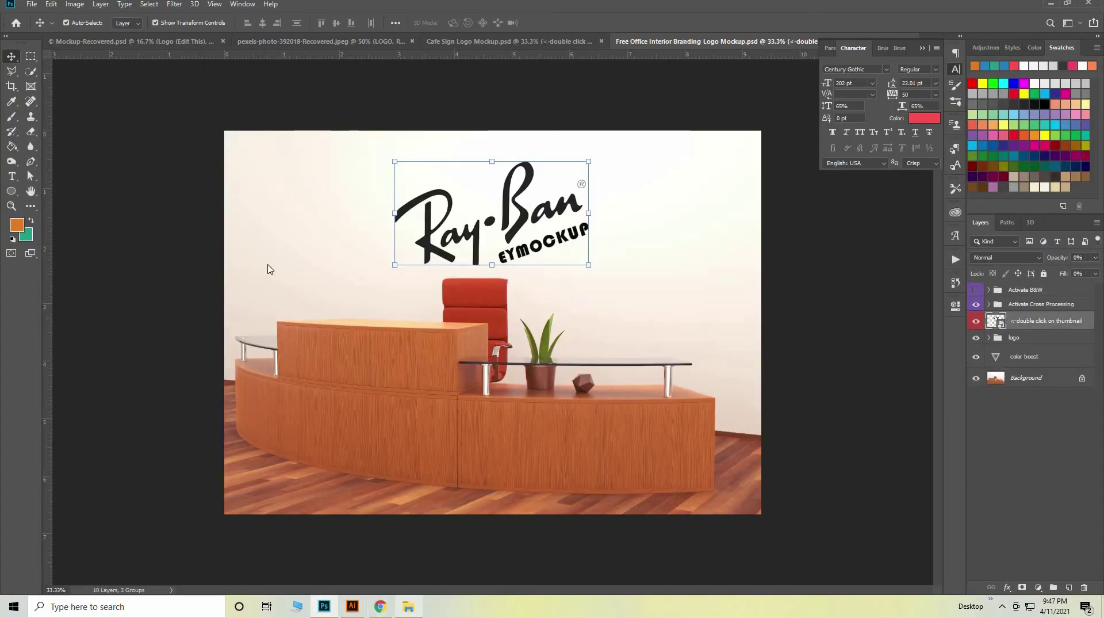
{"action": "key", "text": "alt+Tab"}
{"action": "double_click", "coordinate": [262, 109]}
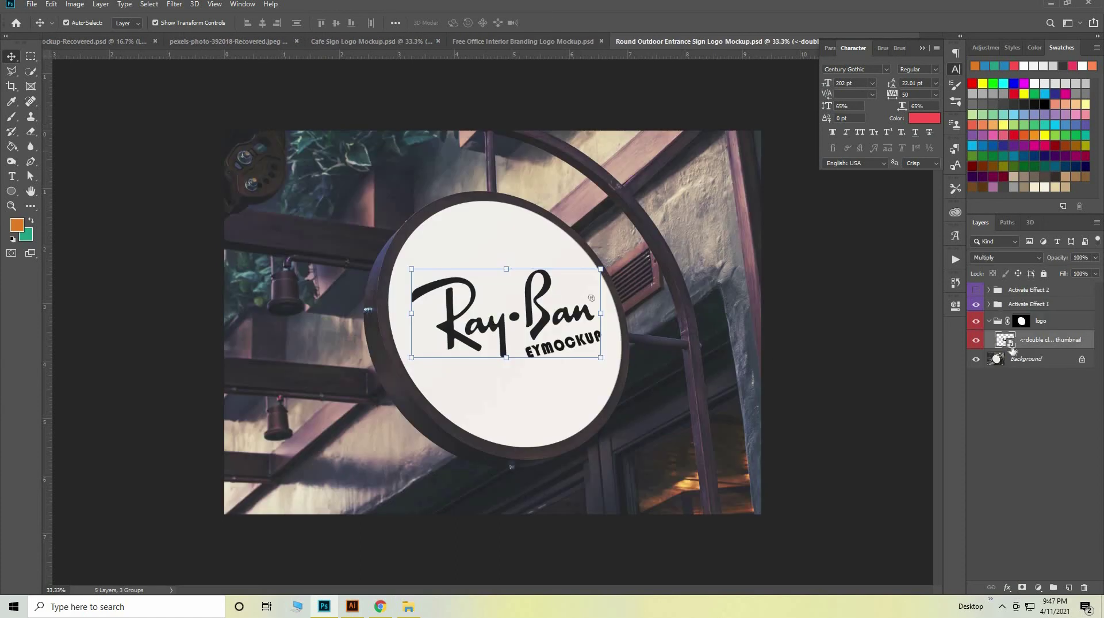
Step: Open the sign's placeholder logo smart object contents, cancelling the Layer Style dialog
{"action": "double_click", "coordinate": [1013, 350]}
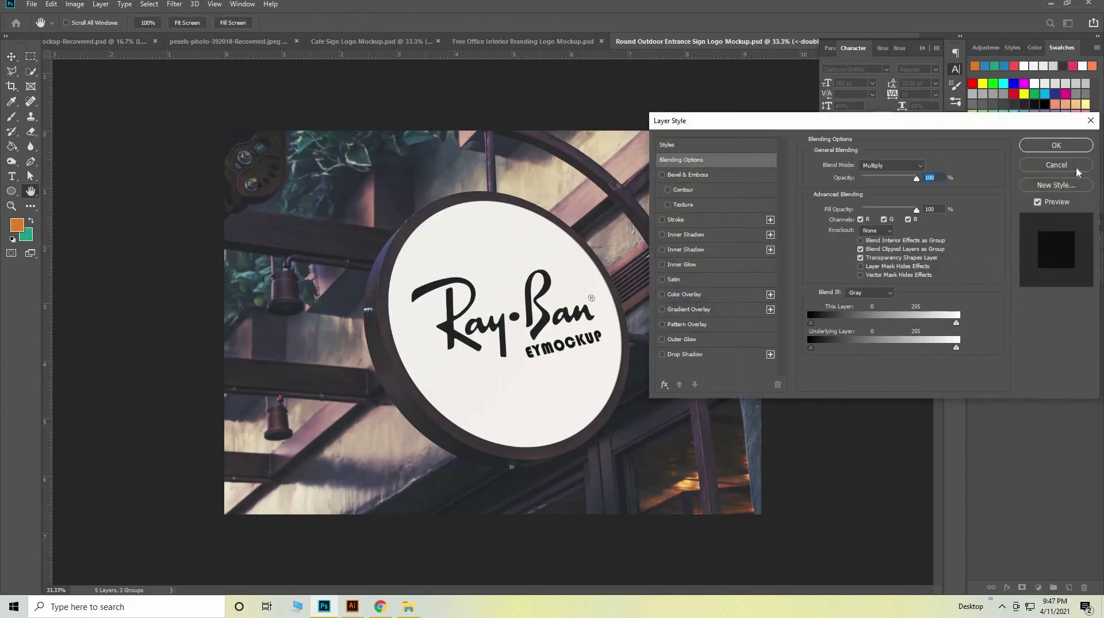
{"action": "left_click", "coordinate": [1047, 164]}
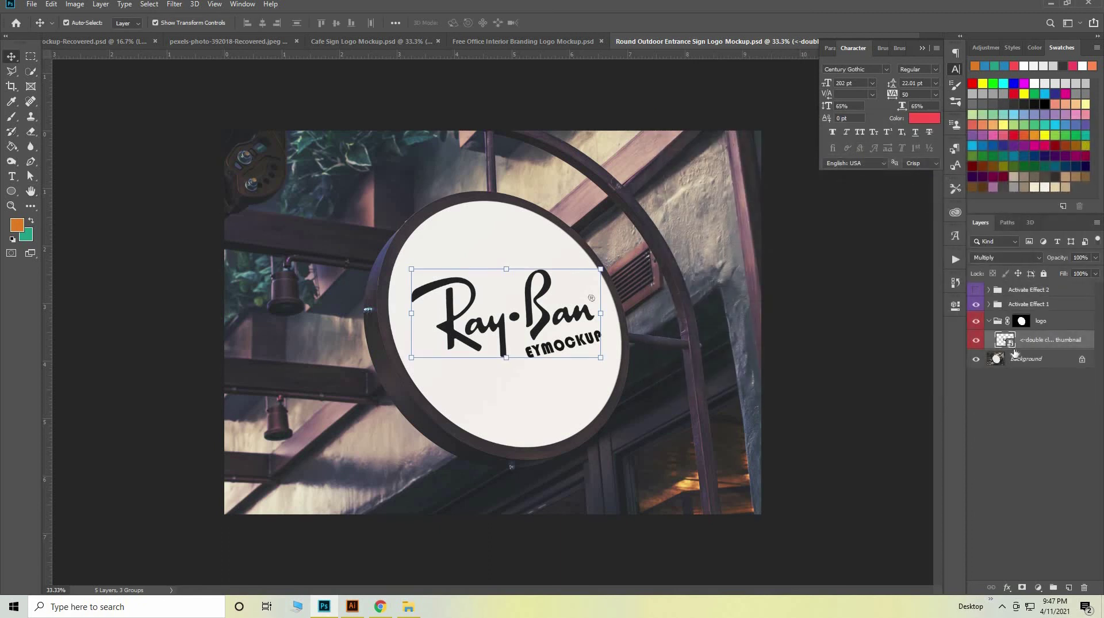
{"action": "double_click", "coordinate": [1012, 345]}
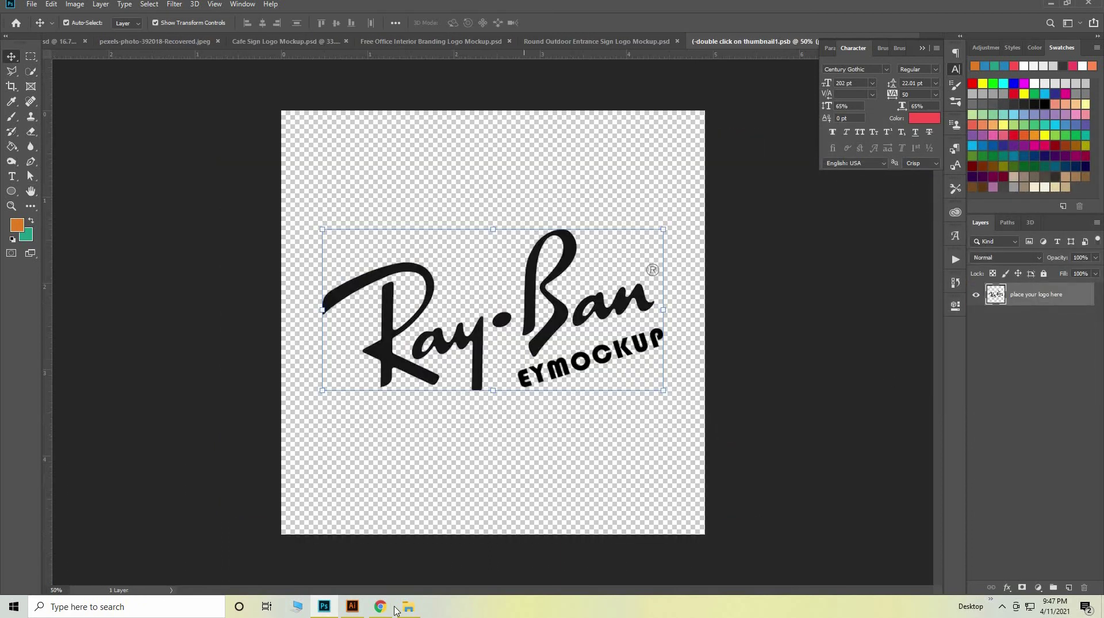
{"action": "left_click", "coordinate": [353, 606]}
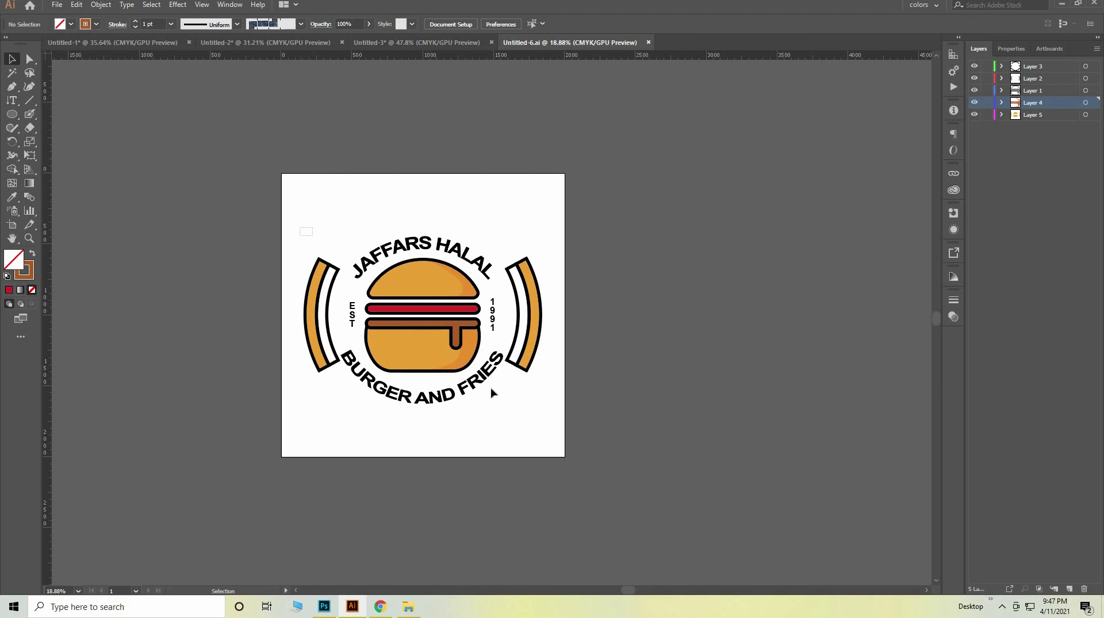
Step: Group the marquee-selected burger logo with Ctrl+G and drag the group into Photoshop's sign contents
{"action": "left_click_drag", "start_coordinate": [491, 393], "coordinate": [549, 414]}
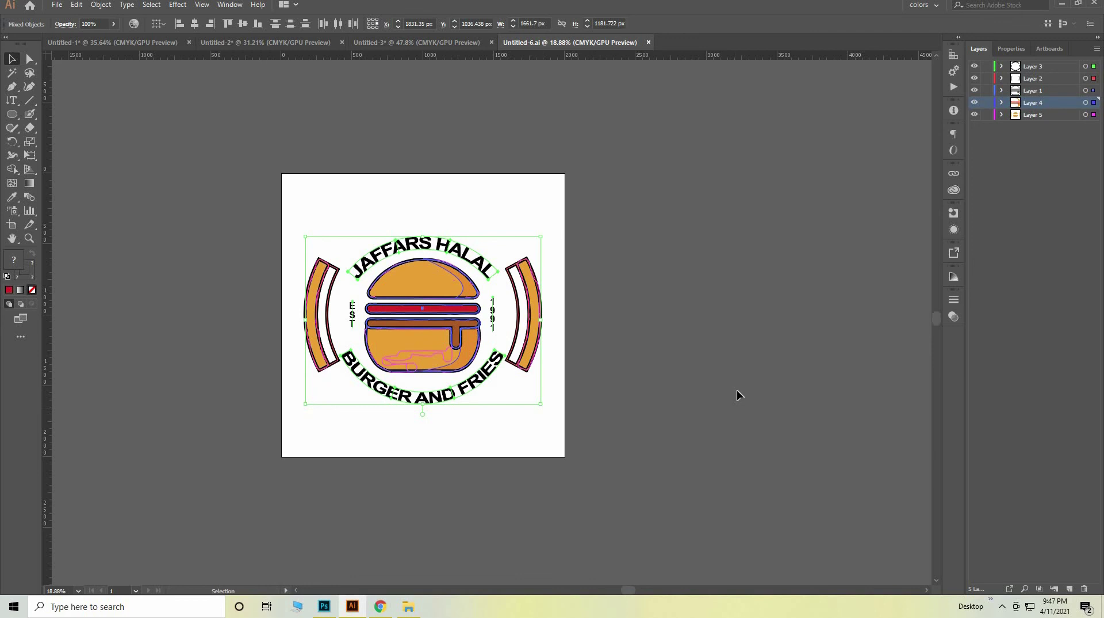
{"action": "key", "text": "ctrl+g"}
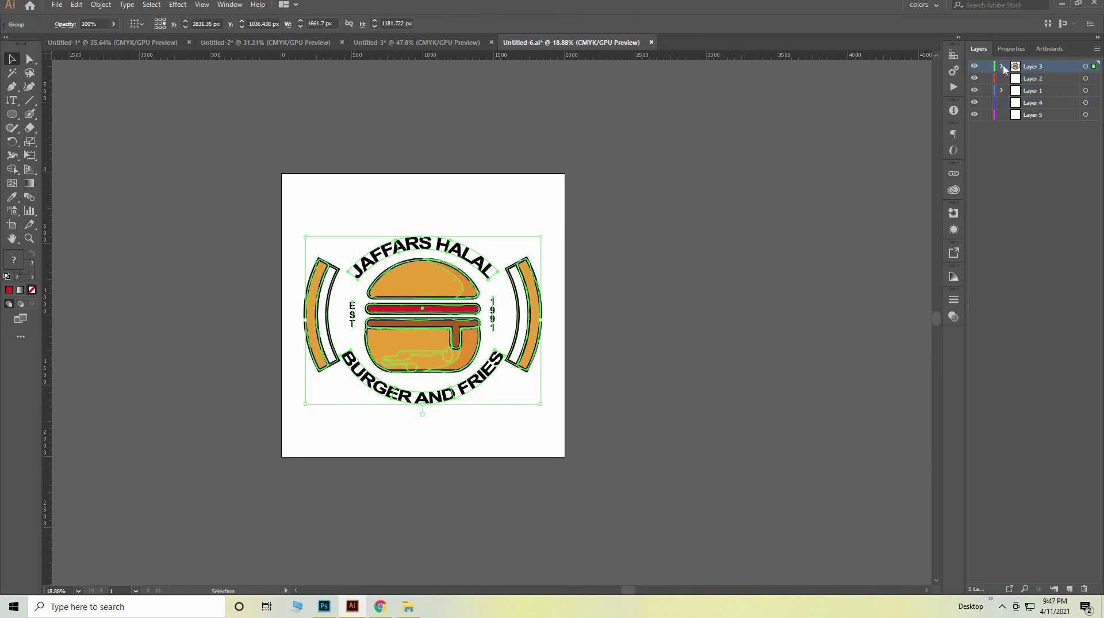
{"action": "left_click", "coordinate": [974, 66]}
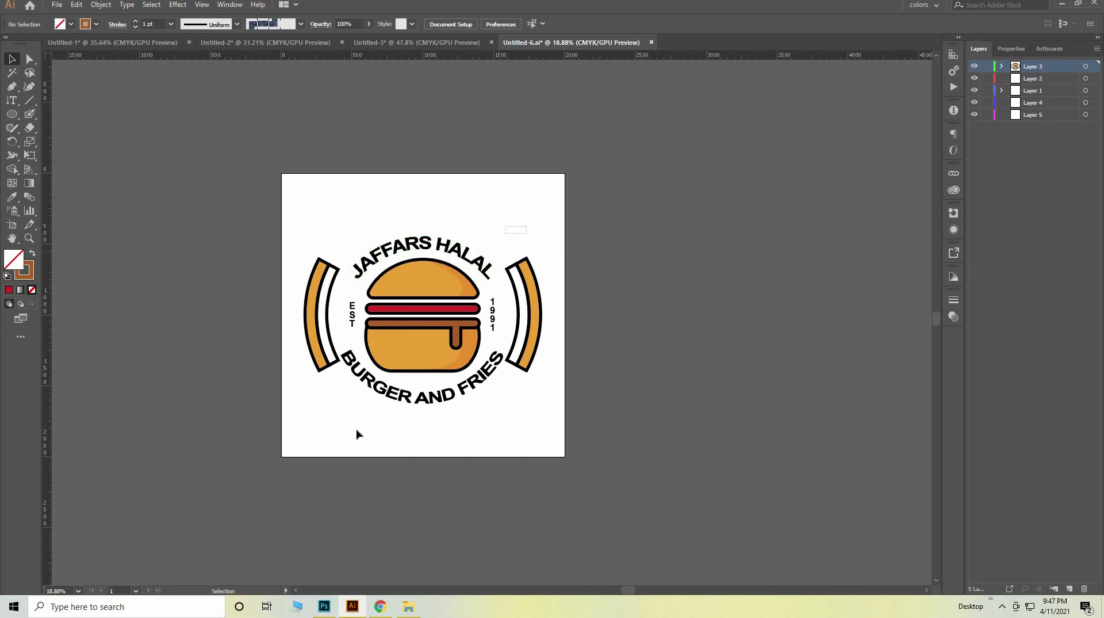
{"action": "left_click_drag", "start_coordinate": [306, 451], "coordinate": [550, 232]}
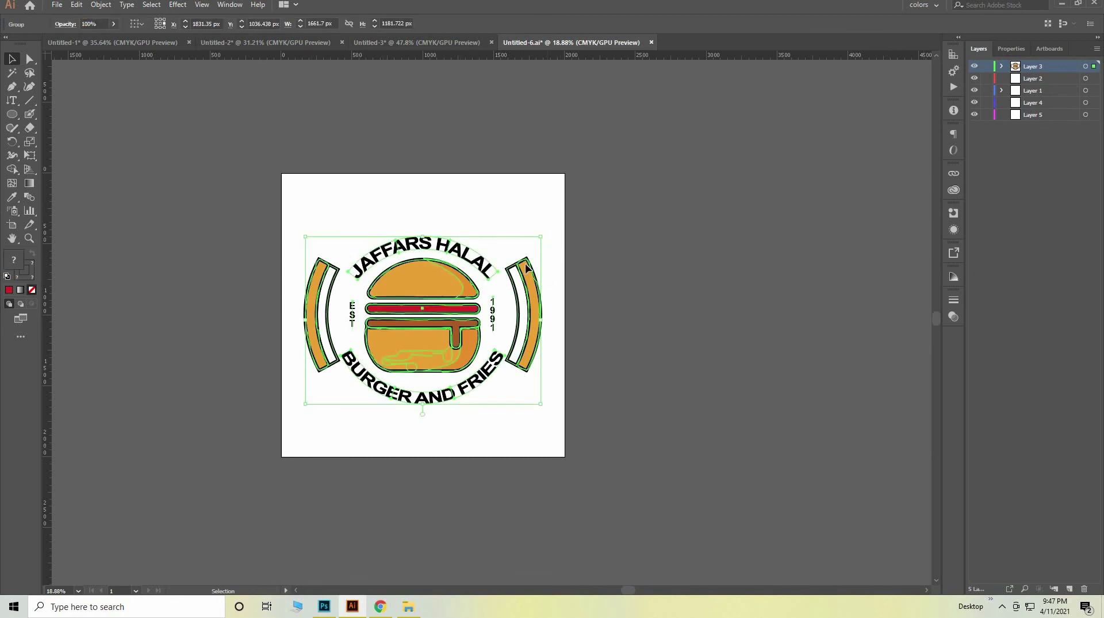
{"action": "left_click_drag", "start_coordinate": [551, 194], "coordinate": [358, 410]}
{"action": "mouse_move", "coordinate": [424, 448]}
{"action": "left_mouse_down"}
{"action": "mouse_move", "coordinate": [378, 571]}
{"action": "mouse_move", "coordinate": [460, 374]}
{"action": "left_mouse_up"}
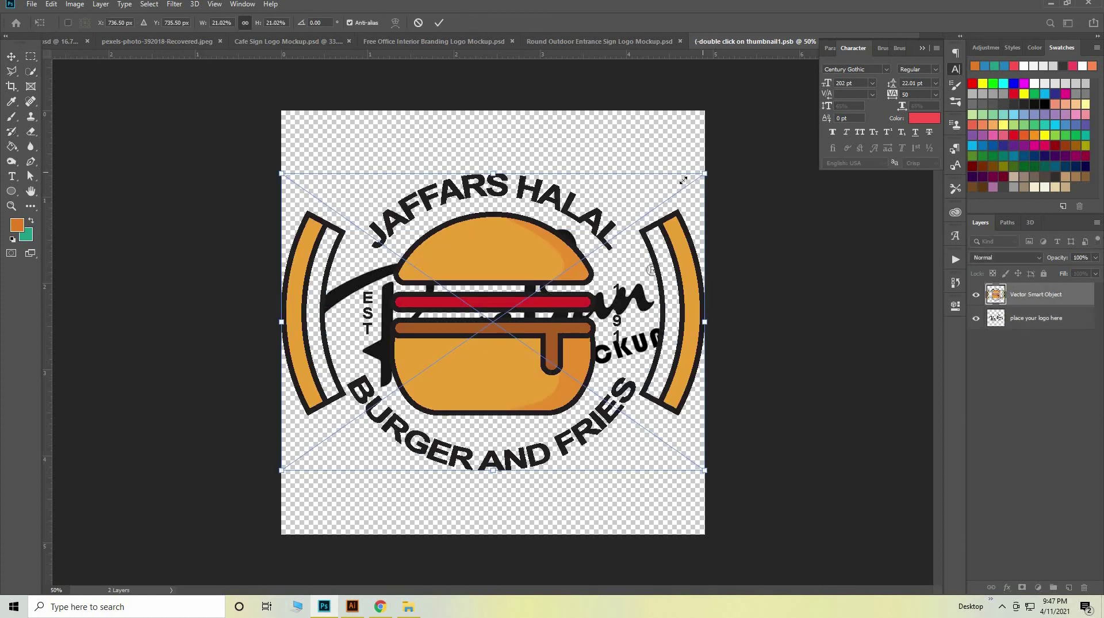
Step: Scale the burger logo to 17.22%, position it, hide the Ray-Ban layer, and save the .psb
{"action": "left_click_drag", "start_coordinate": [683, 180], "coordinate": [606, 234]}
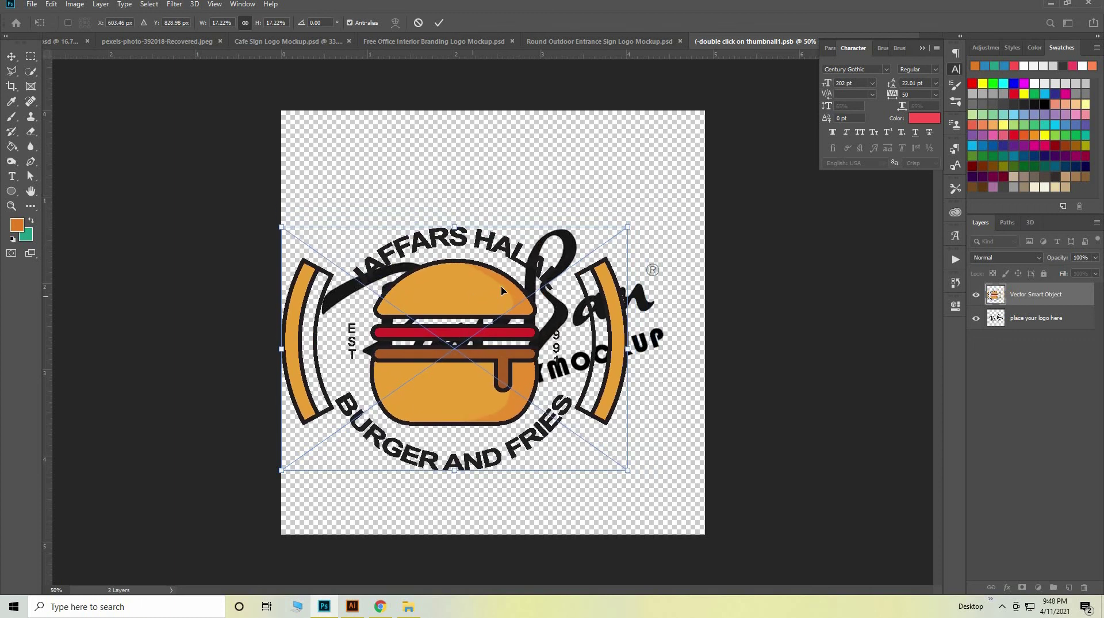
{"action": "left_click_drag", "start_coordinate": [501, 290], "coordinate": [516, 282]}
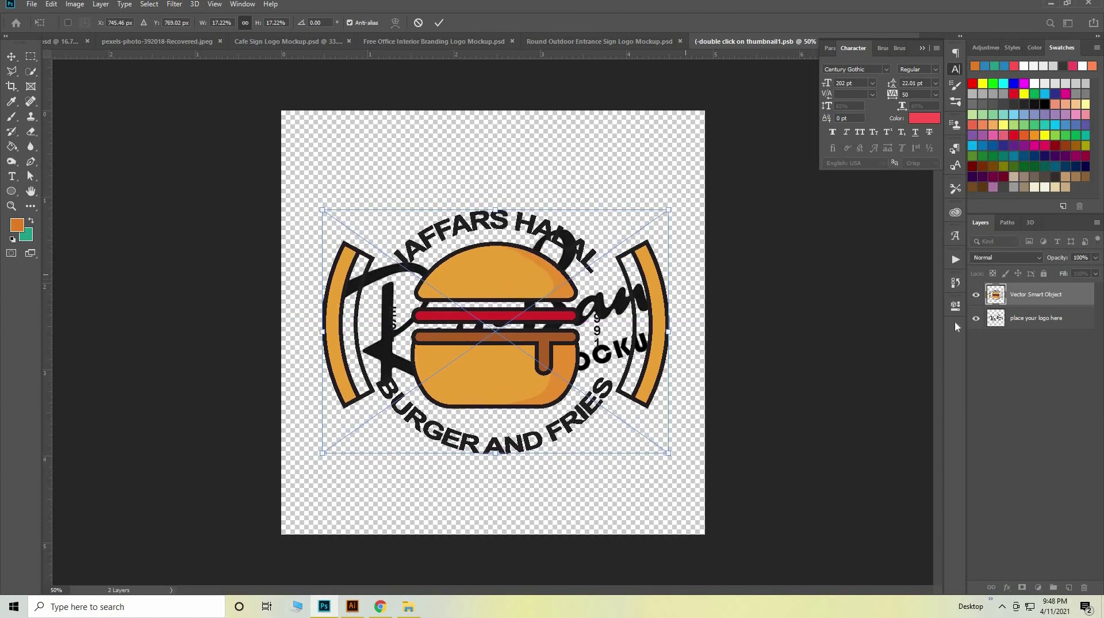
{"action": "left_click", "coordinate": [975, 317]}
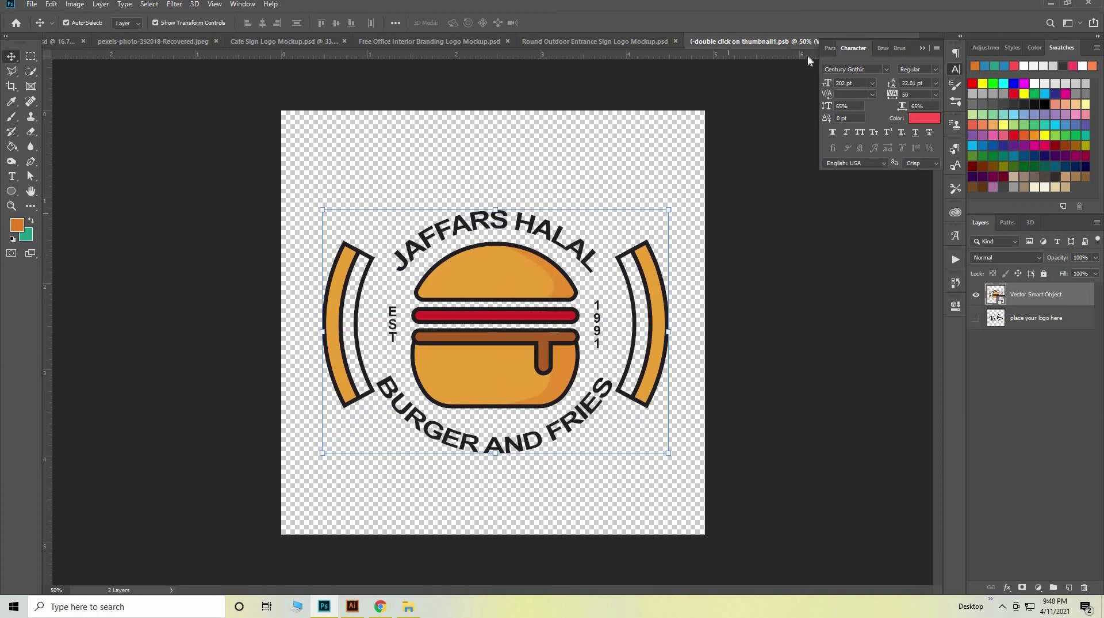
{"action": "left_click", "coordinate": [909, 46]}
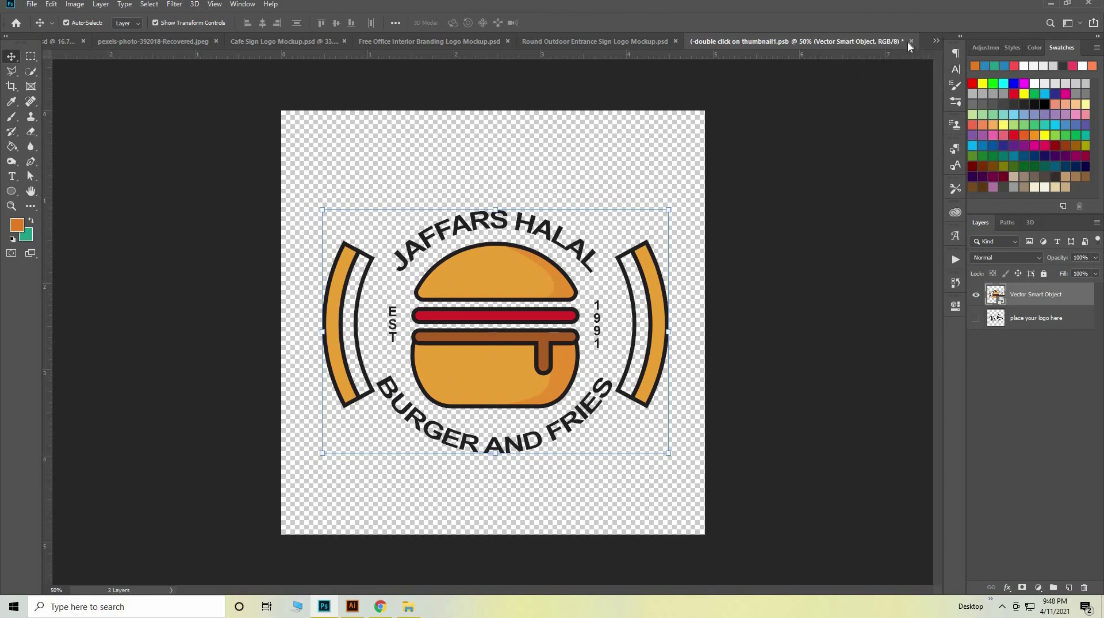
{"action": "key", "text": "ctrl+w"}
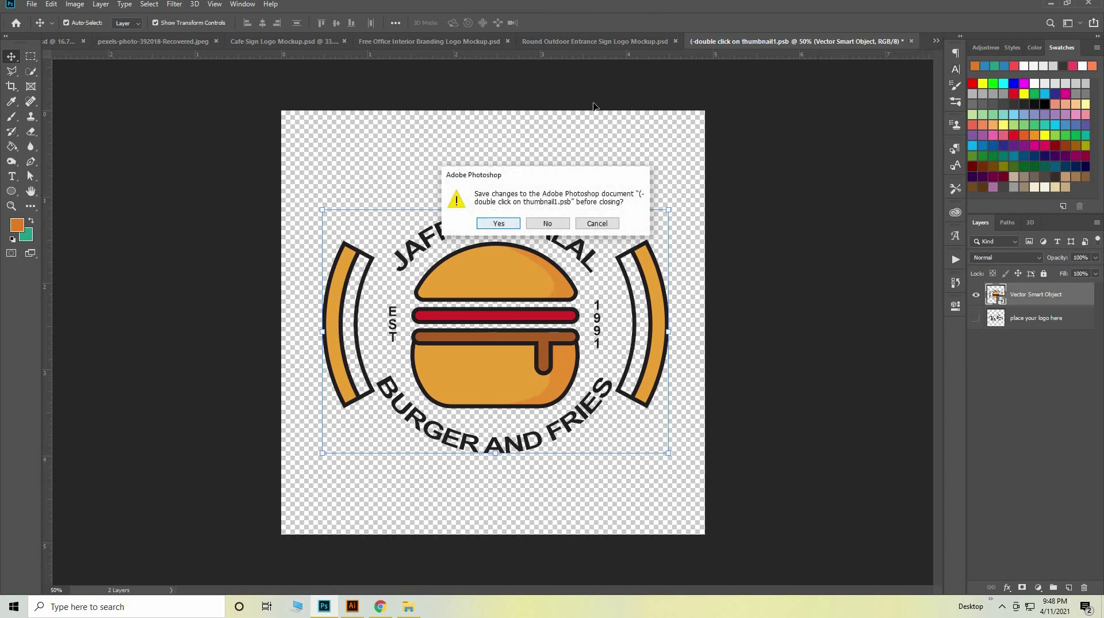
{"action": "key", "text": "Return"}
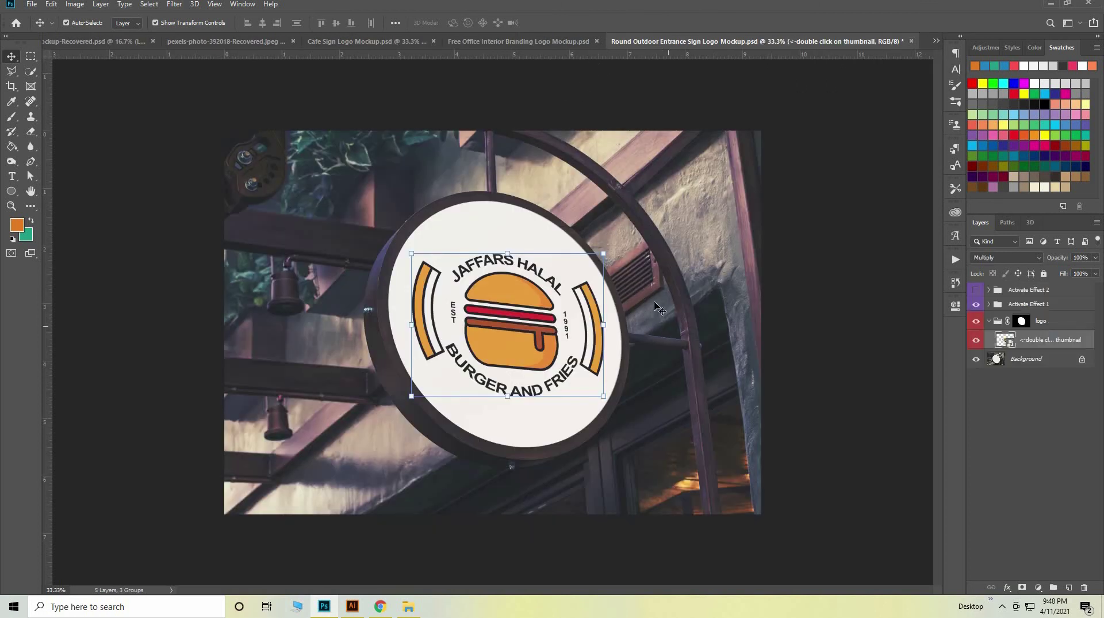
Step: Save the sign mockup as Round Outdoor Entrance Sign Logo Mockup.jpg with default JPEG options
{"action": "left_click", "coordinate": [32, 5]}
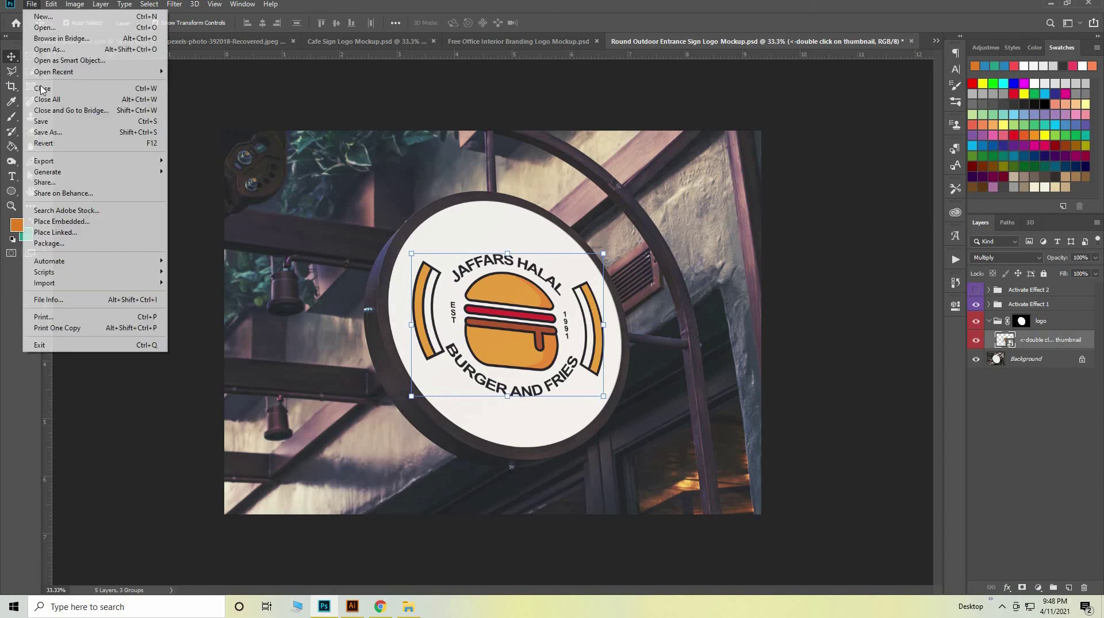
{"action": "left_click", "coordinate": [97, 137]}
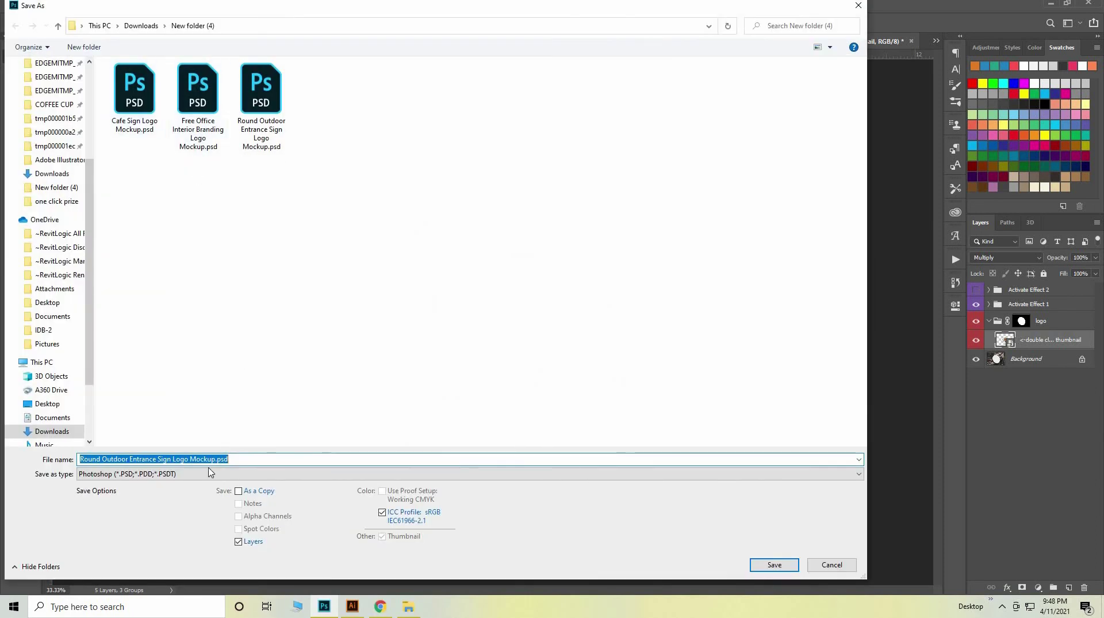
{"action": "left_click", "coordinate": [209, 472]}
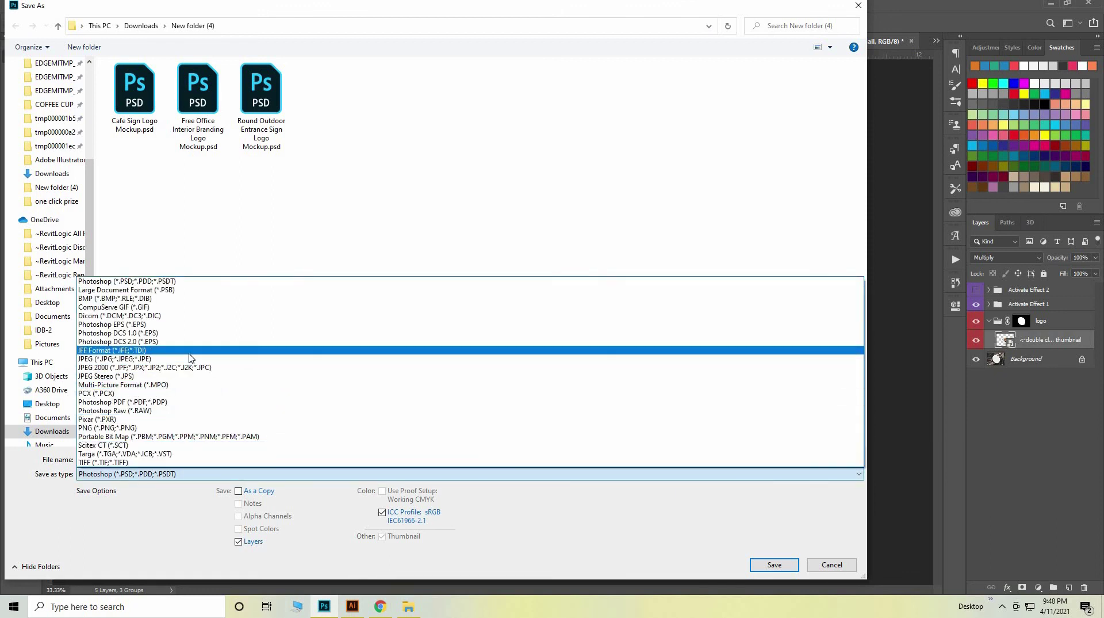
{"action": "left_click", "coordinate": [190, 352]}
{"action": "left_click", "coordinate": [171, 473]}
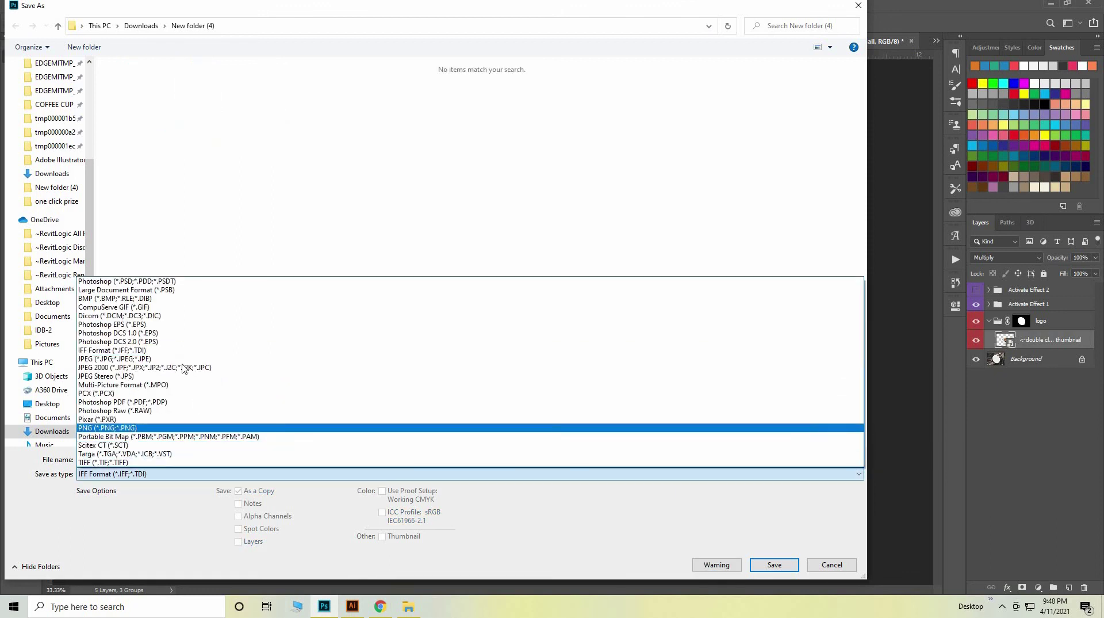
{"action": "left_click", "coordinate": [207, 358]}
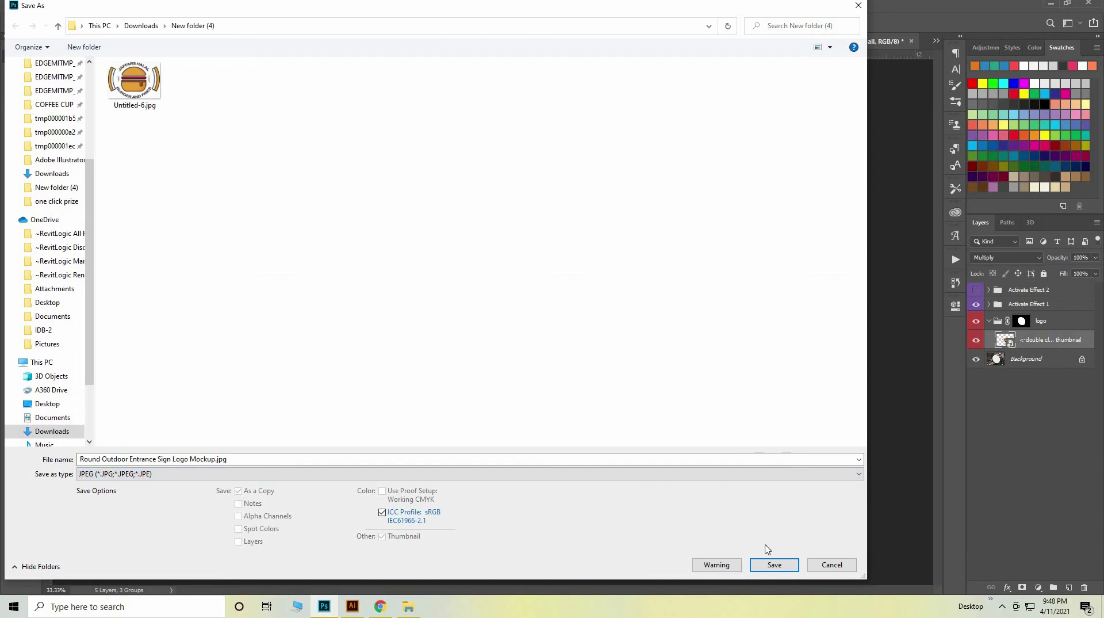
{"action": "left_click", "coordinate": [772, 564]}
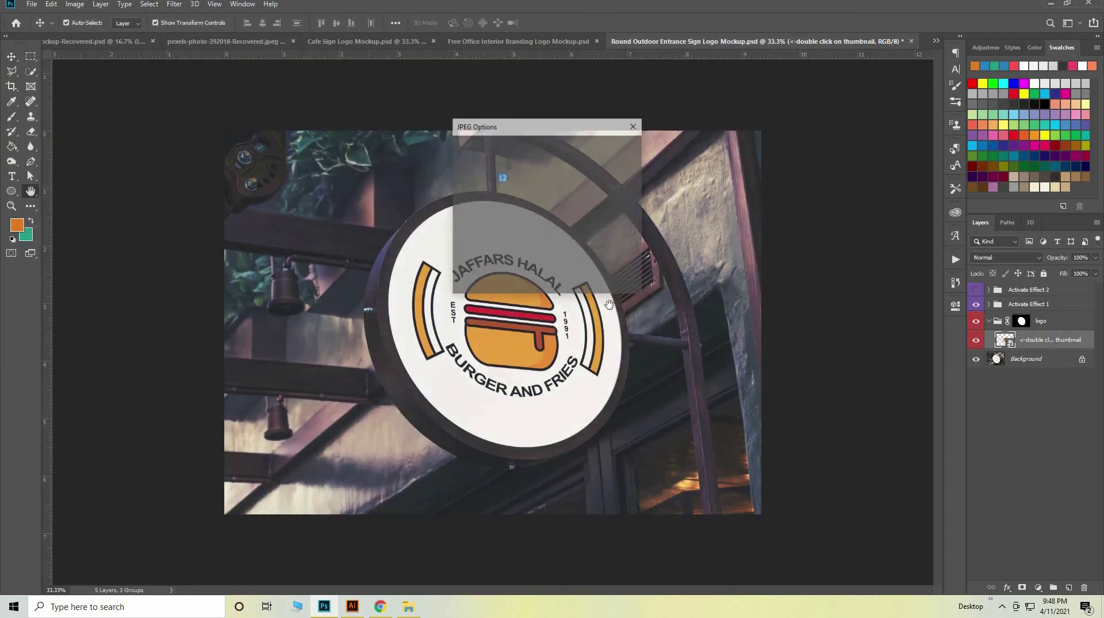
{"action": "left_click", "coordinate": [615, 148]}
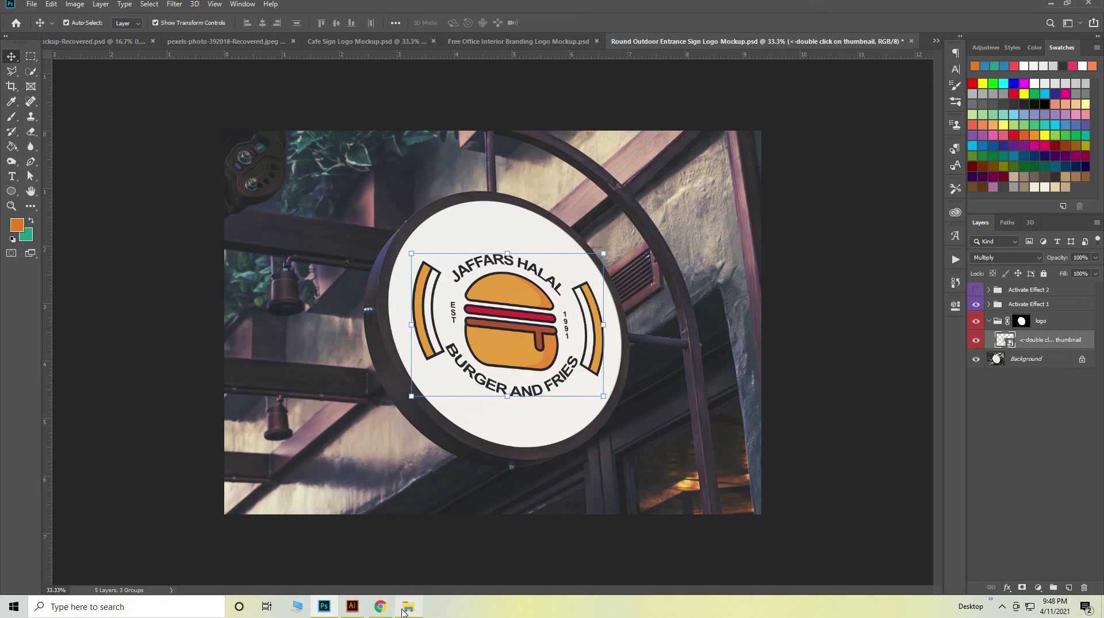
{"action": "mouse_move", "coordinate": [409, 606]}
{"action": "mouse_move", "coordinate": [407, 553]}
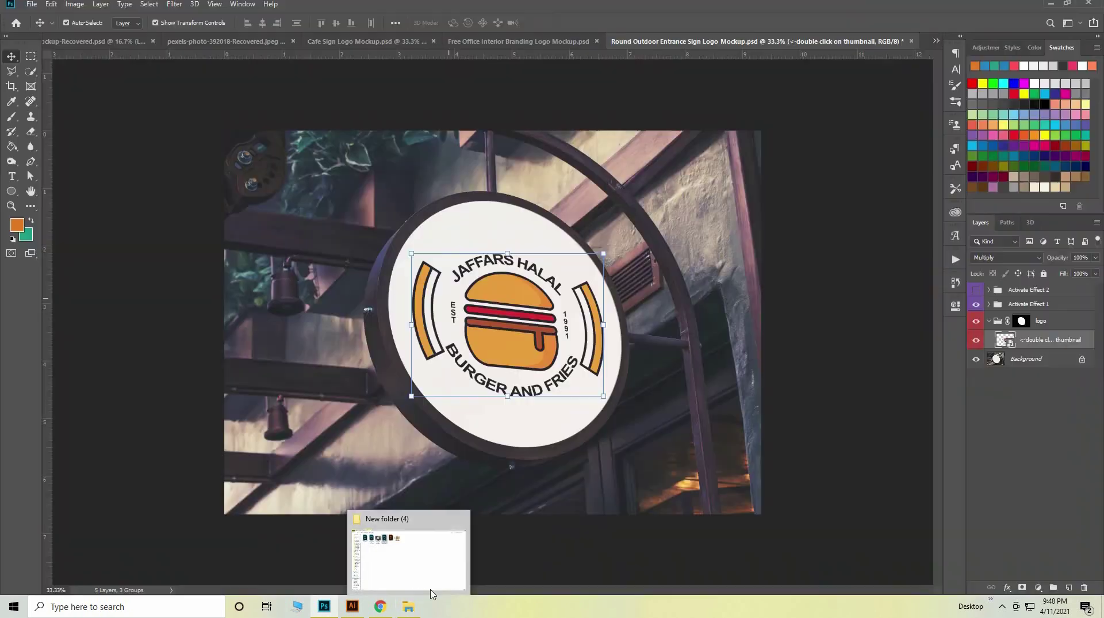
Step: Open Round Outdoor Entrance Sign Logo Mockup.jpg from File Explorer in the photo viewer
{"action": "left_click", "coordinate": [408, 606]}
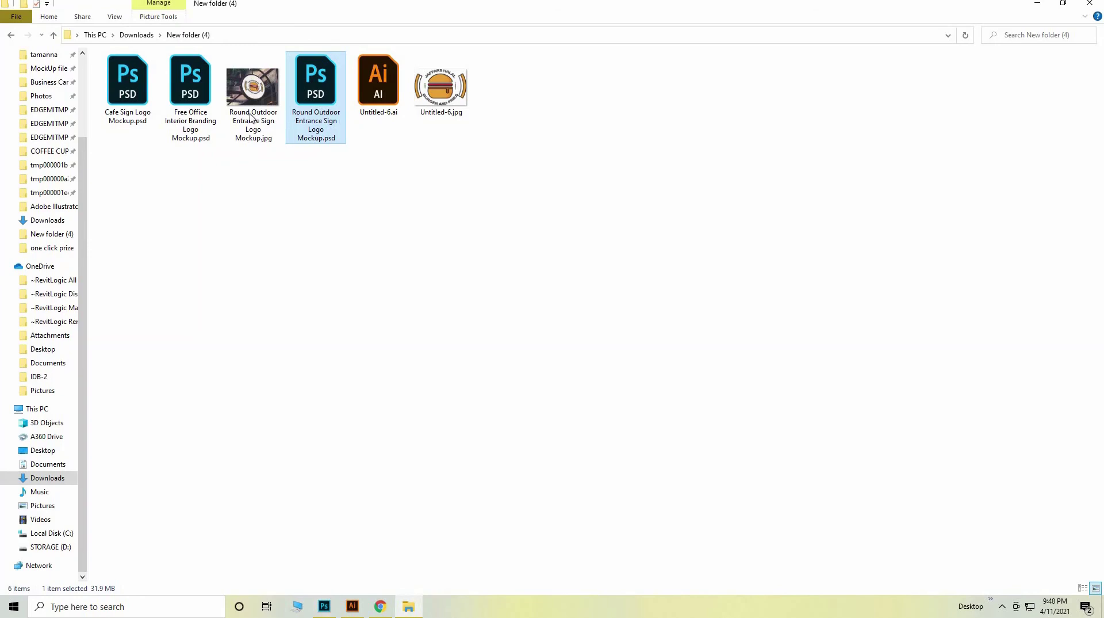
{"action": "double_click", "coordinate": [251, 118]}
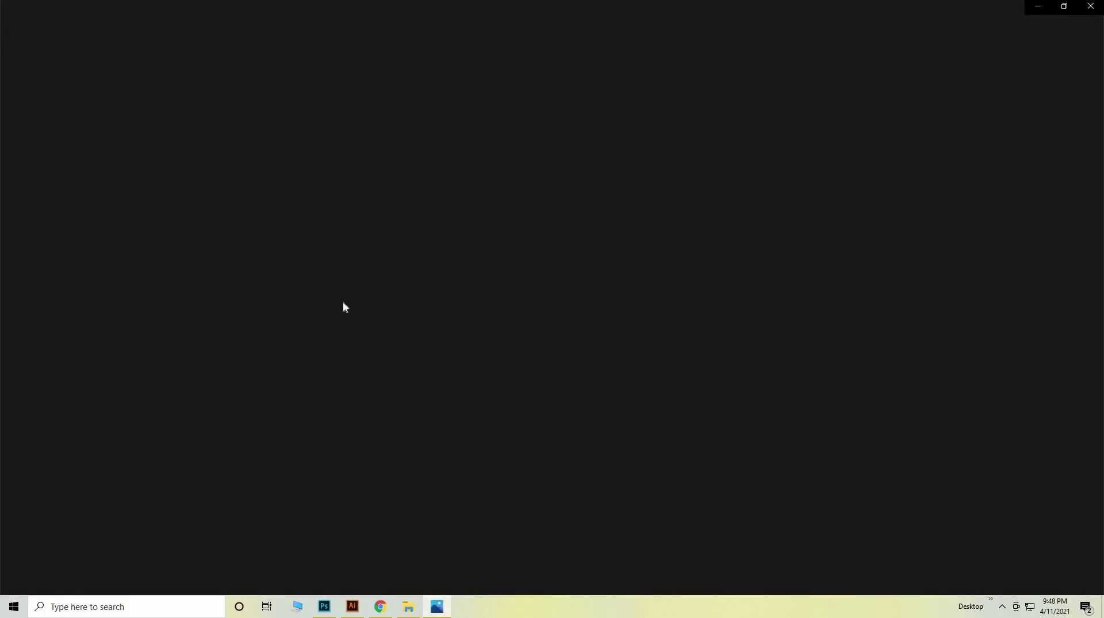